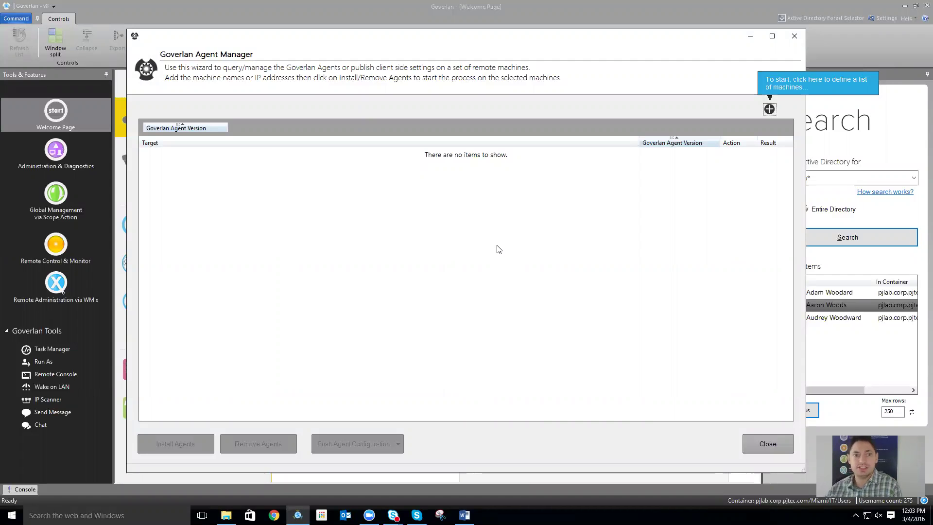
# Step: Start adding domain computers to the agent target list and open the Production/Workstations container
pyautogui.click(763, 113)
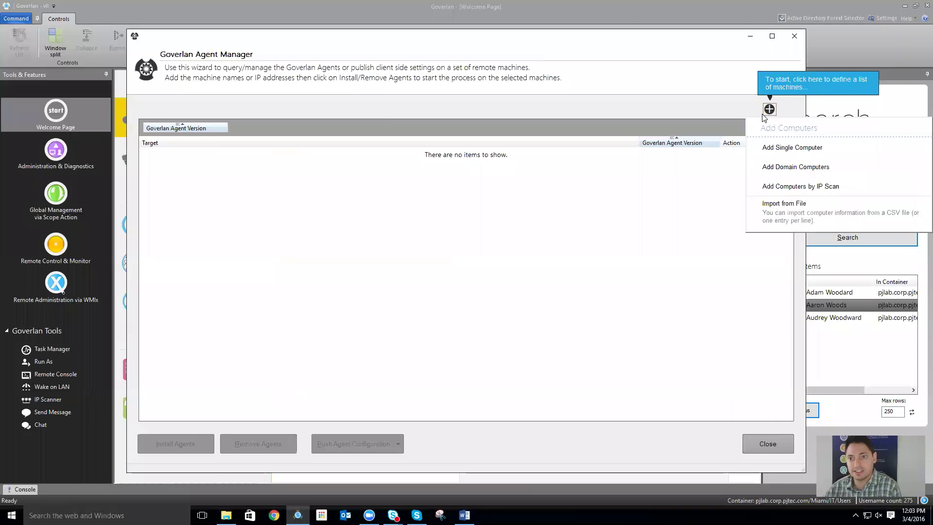
pyautogui.click(795, 167)
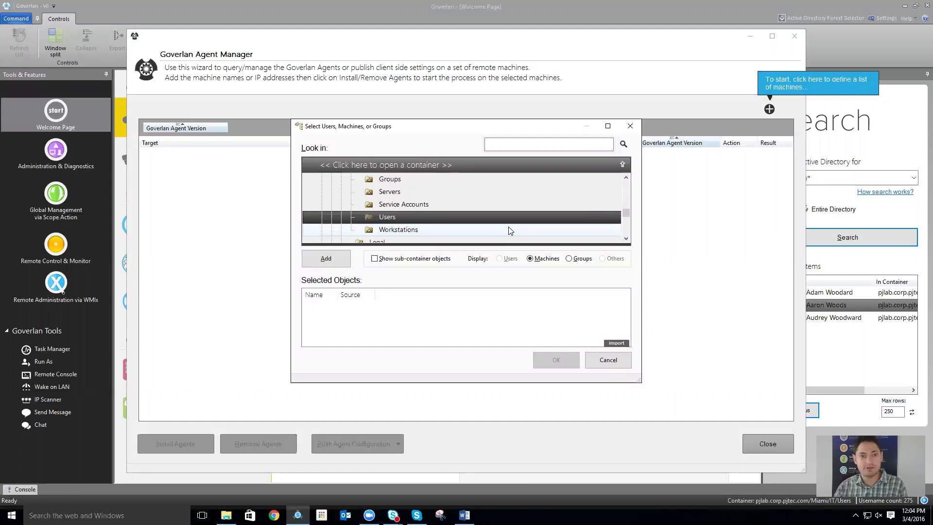
pyautogui.scroll(2, 510, 230)
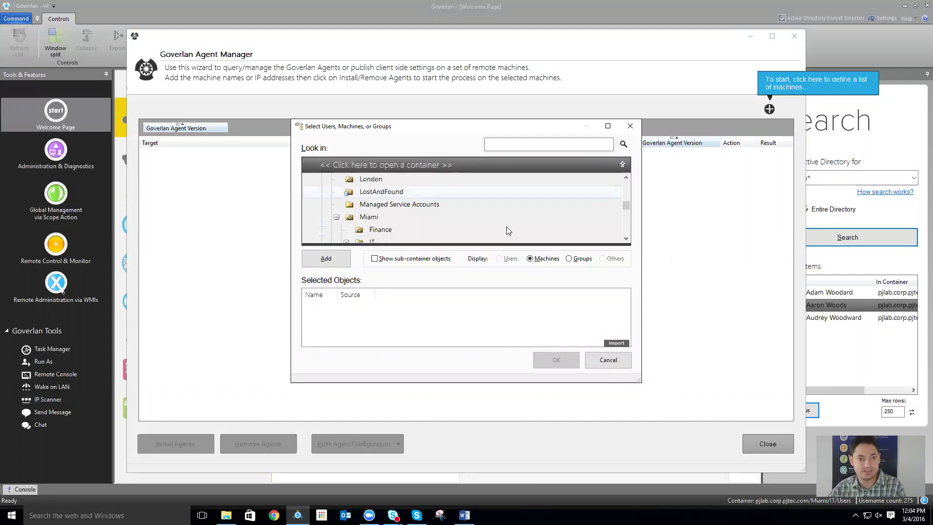
pyautogui.scroll(-5, 506, 227)
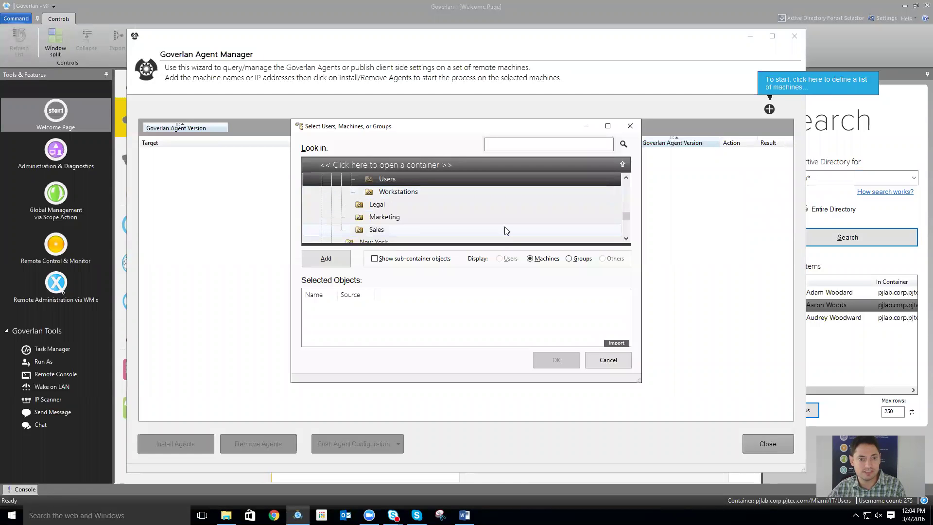
pyautogui.click(404, 219)
pyautogui.scroll(-3, 406, 222)
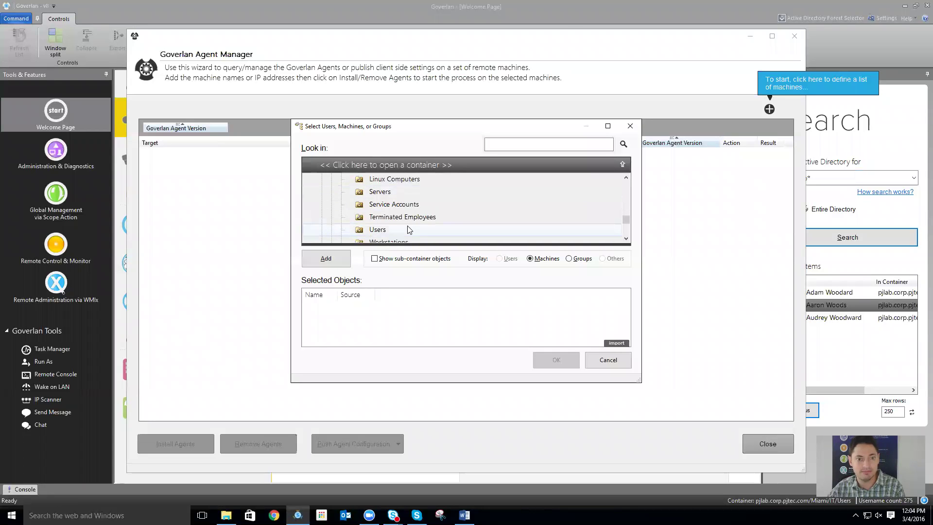
pyautogui.doubleClick(398, 204)
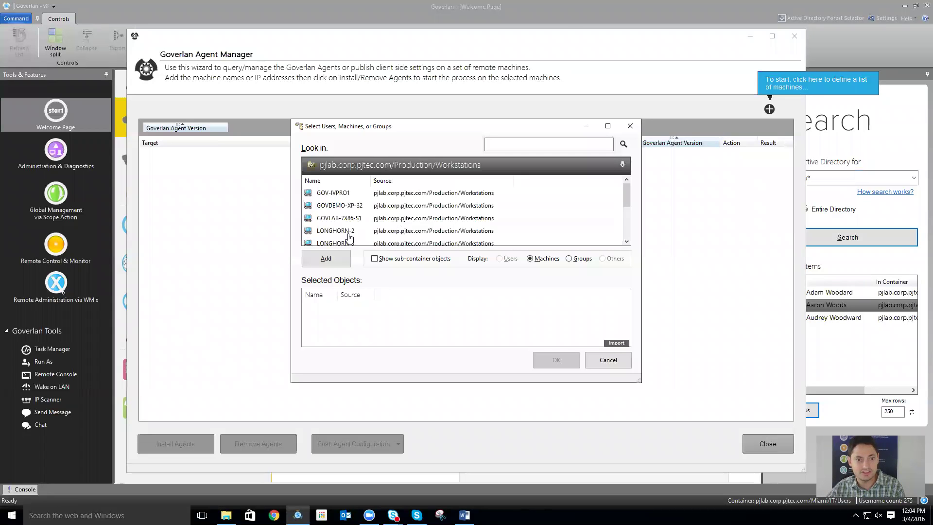
# Step: Add all machines in the Workstations container, GOV-IVPRO1 through PJLAB-W8X86-1, to the agent target list
pyautogui.click(358, 194)
pyautogui.scroll(-3, 369, 217)
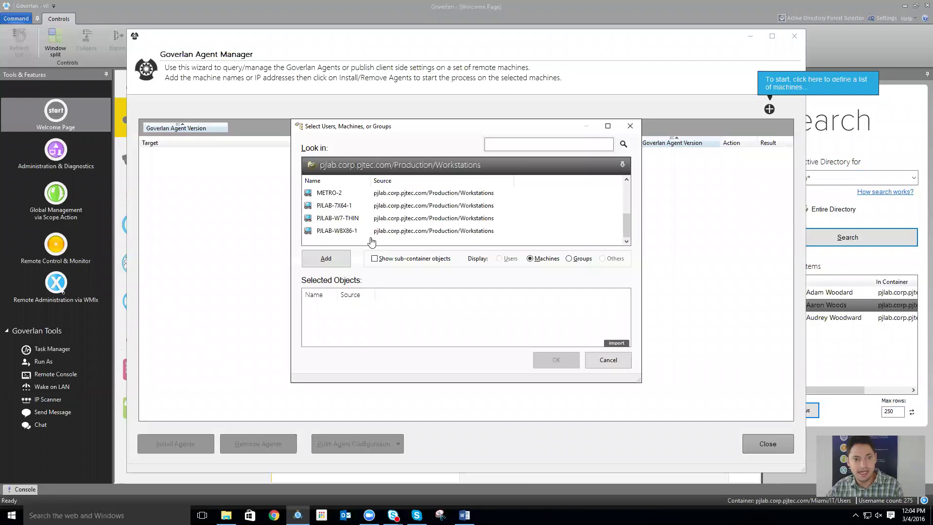
pyautogui.keyDown('shift'); pyautogui.click(373, 232); pyautogui.keyUp('shift')
pyautogui.click(327, 258)
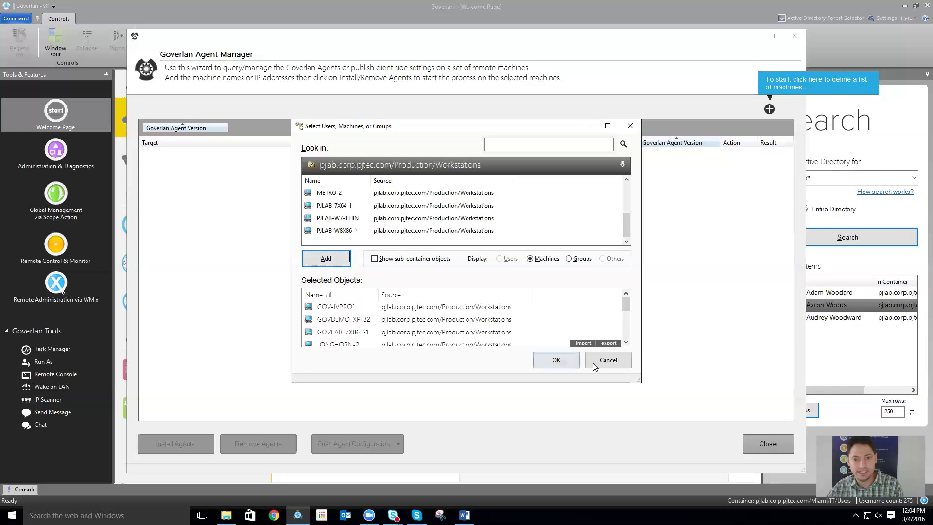
pyautogui.click(556, 360)
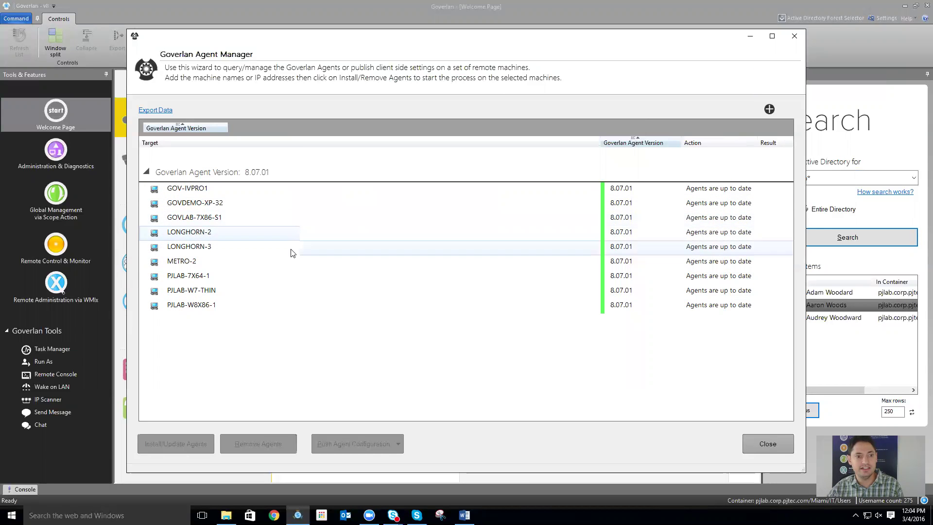
# Step: Remove the Goverlan agents from GOVDEMO-XP-32, reinstall them on that machine, and close the Agent Manager
pyautogui.click(282, 212)
pyautogui.click(240, 438)
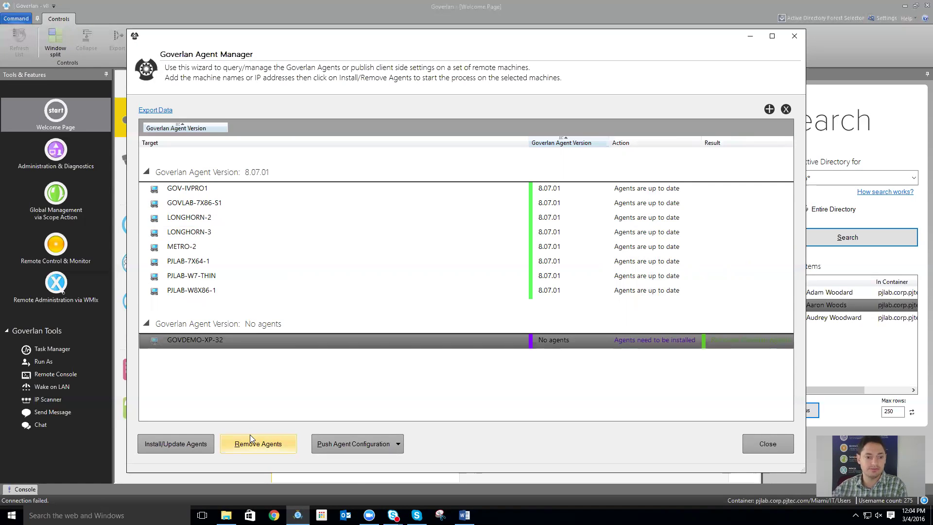
pyautogui.click(165, 443)
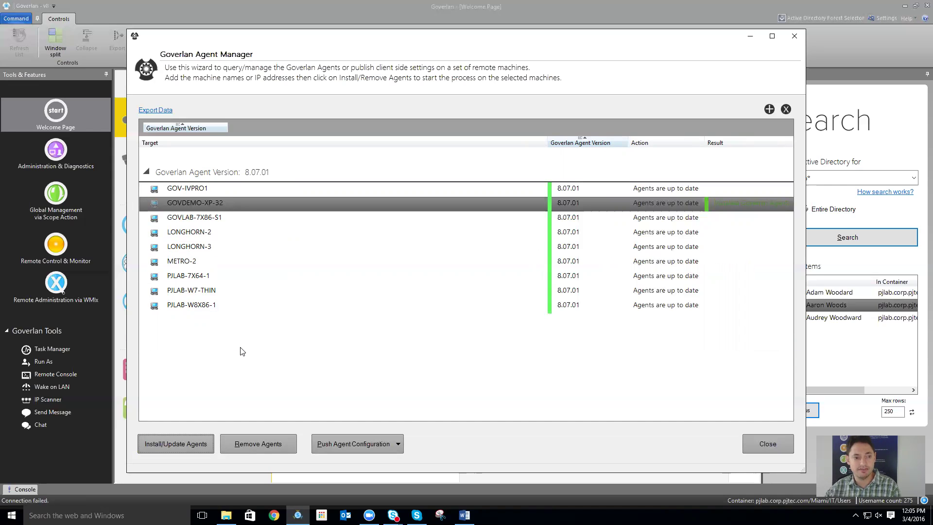
pyautogui.click(772, 445)
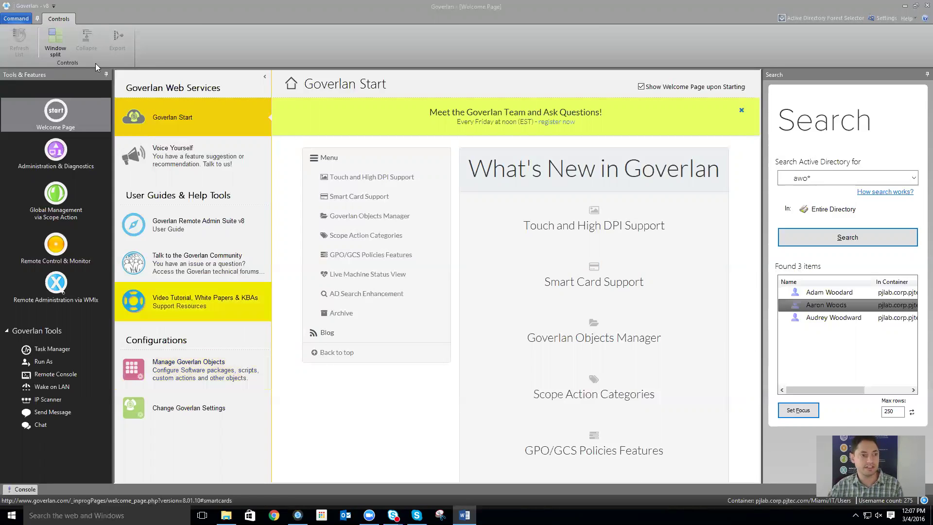
# Step: Open Manage Goverlan Objects, show the Software Packages, and look at the package types that can be added
pyautogui.click(197, 366)
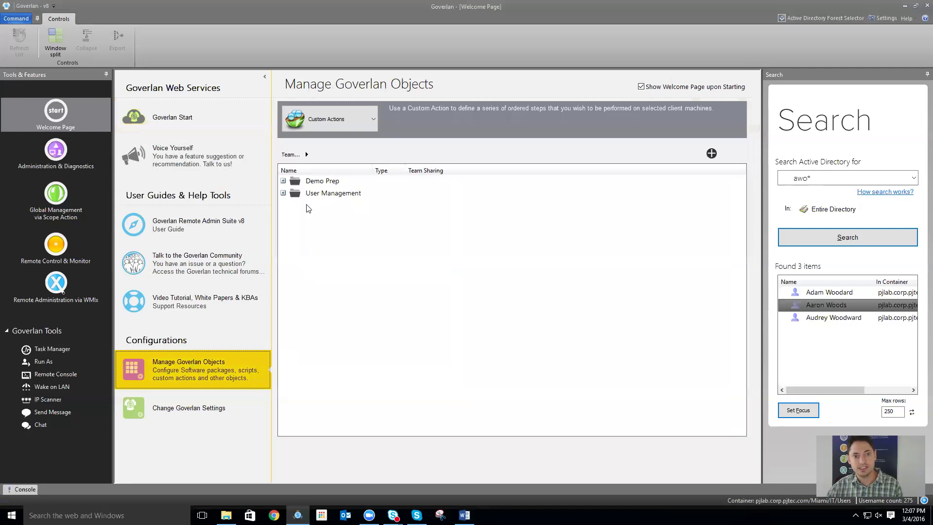
pyautogui.click(335, 121)
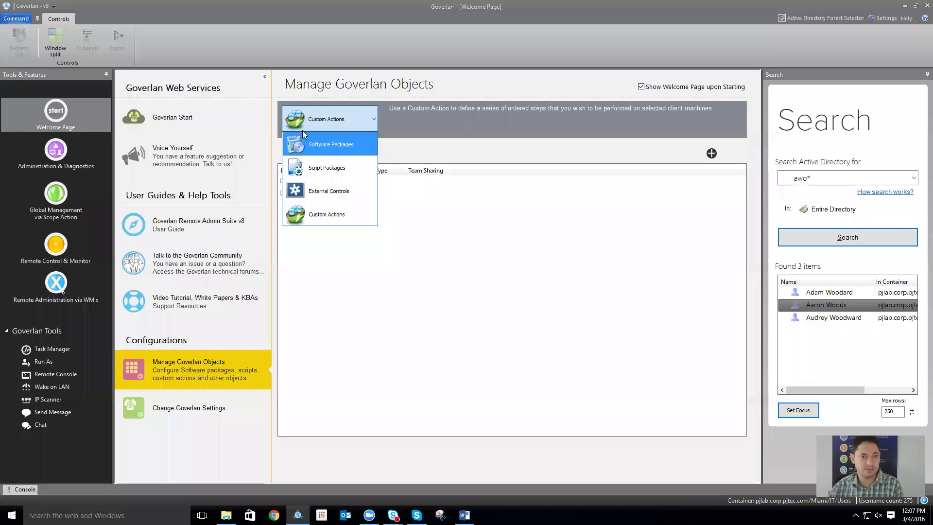
pyautogui.click(319, 150)
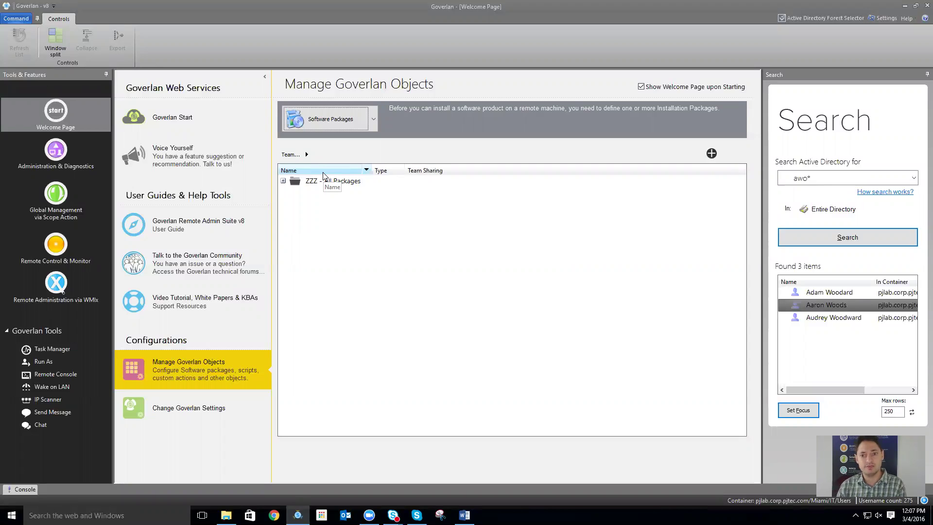
pyautogui.click(711, 154)
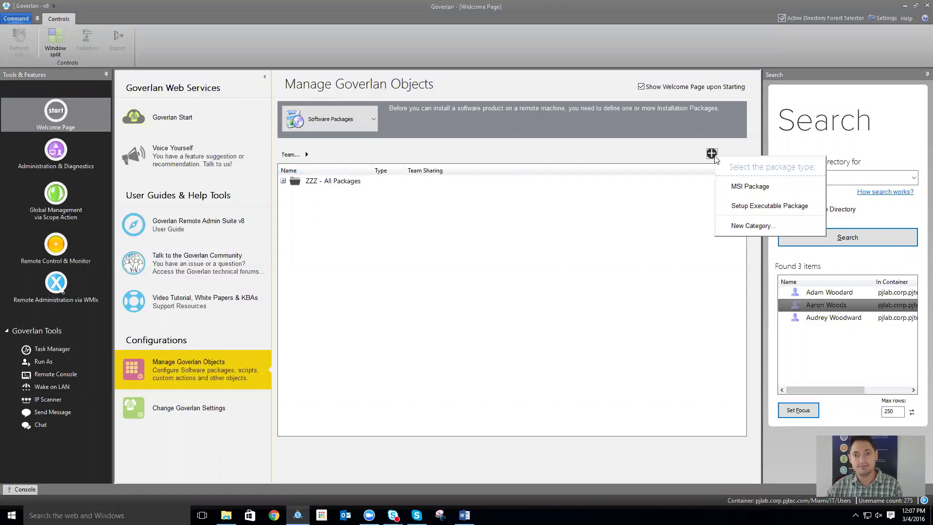
pyautogui.click(315, 118)
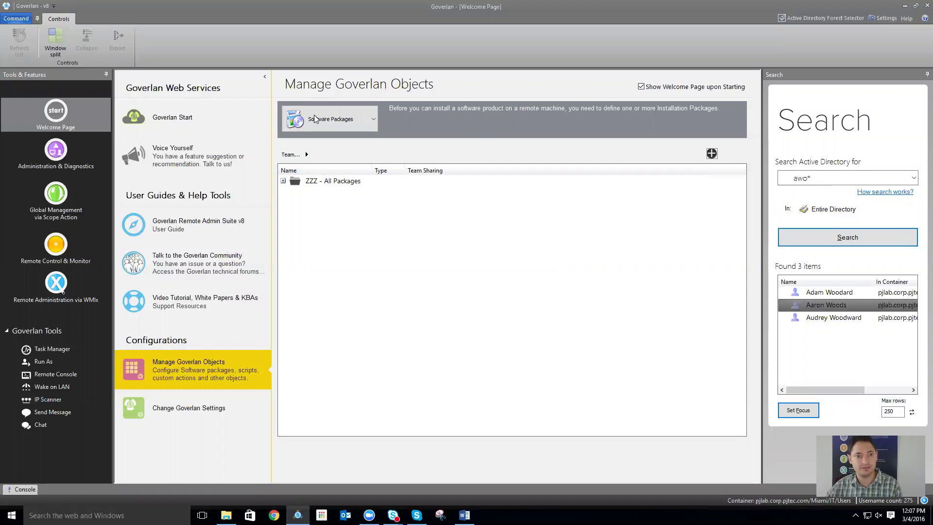
# Step: Show the Script Packages, expand the Exchange and Inventory folders, and view the team-sharing options of Computer Identity
pyautogui.click(315, 119)
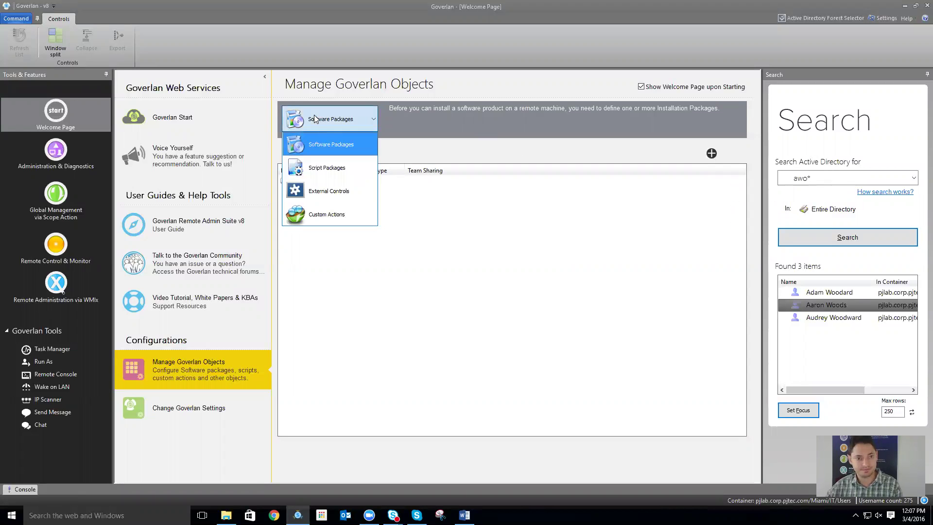
pyautogui.click(327, 168)
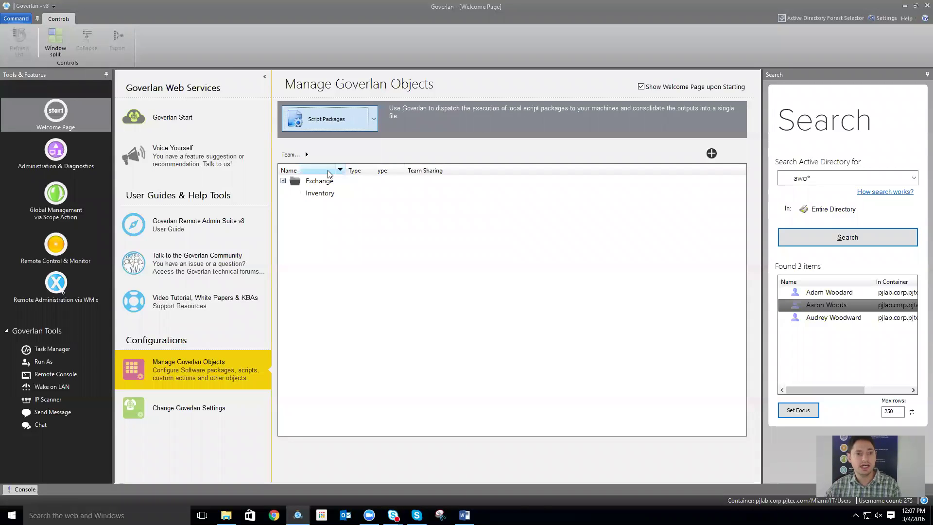
pyautogui.click(283, 181)
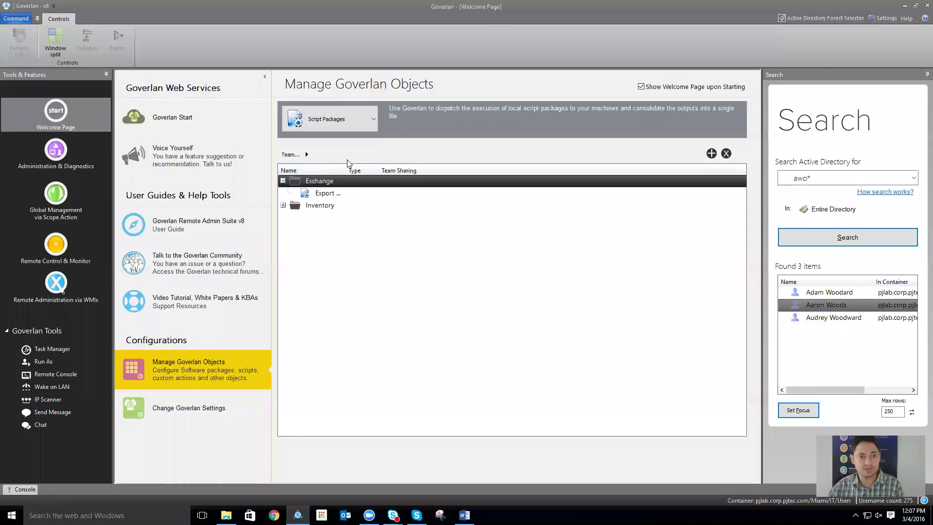
pyautogui.moveTo(344, 167); pyautogui.dragTo(382, 169)
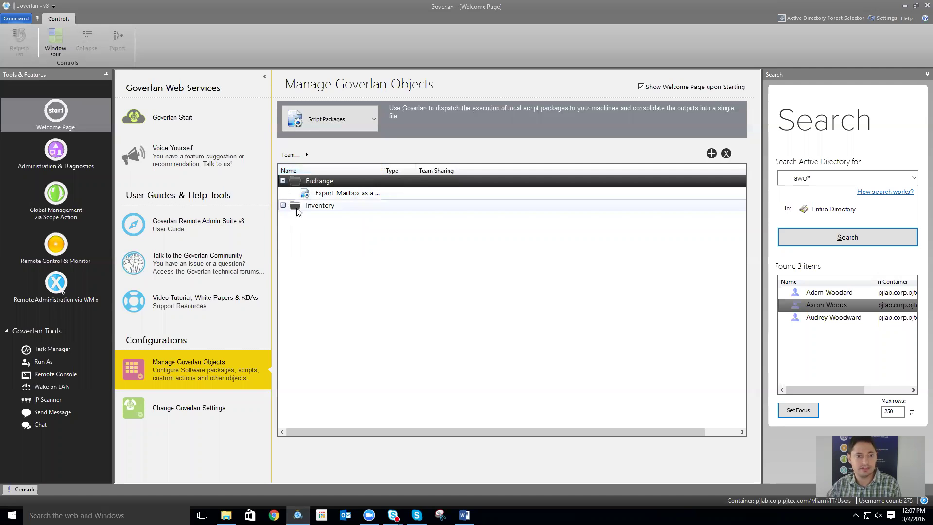
pyautogui.click(283, 206)
pyautogui.rightClick(333, 221)
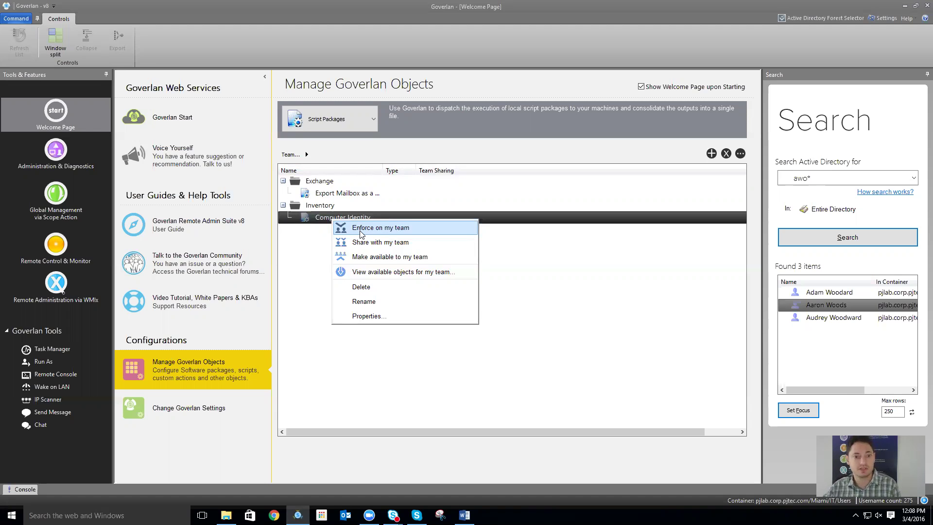
pyautogui.click(317, 224)
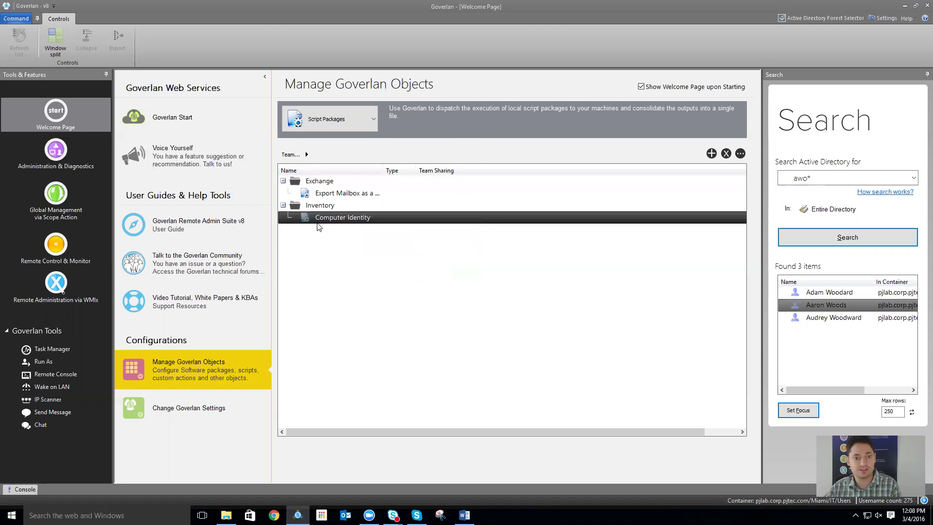
# Step: View the External Controls objects and the Custom Actions objects
pyautogui.click(316, 120)
pyautogui.click(342, 192)
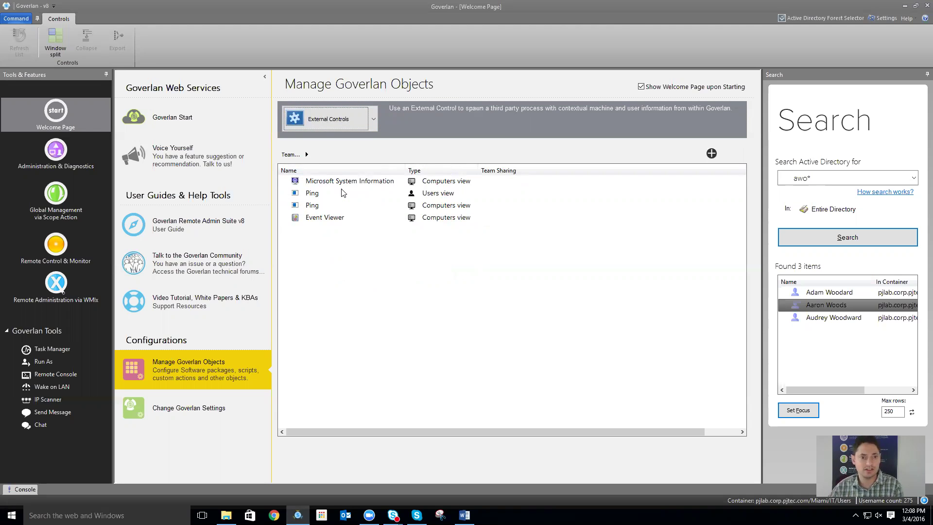
pyautogui.click(336, 122)
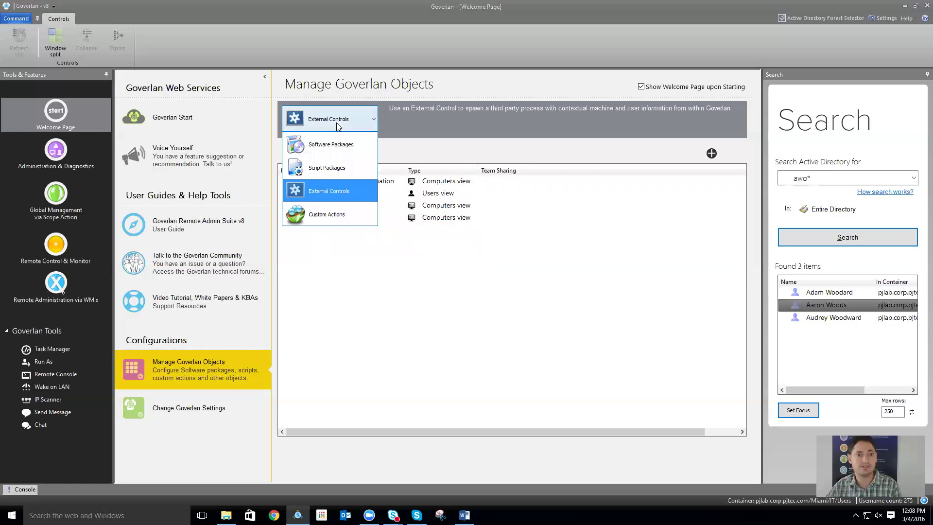
pyautogui.click(346, 222)
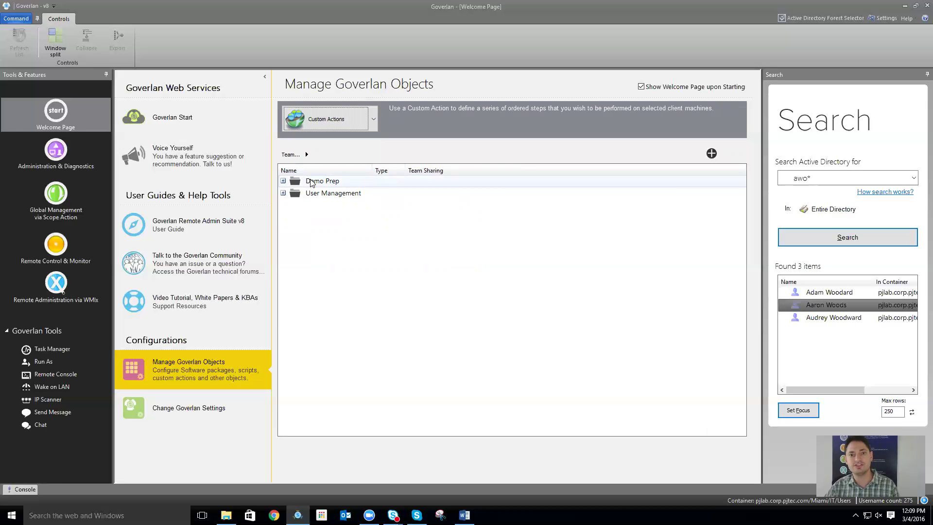
# Step: Return to the Software Packages and start a new Setup Executable Package
pyautogui.click(335, 122)
pyautogui.click(324, 145)
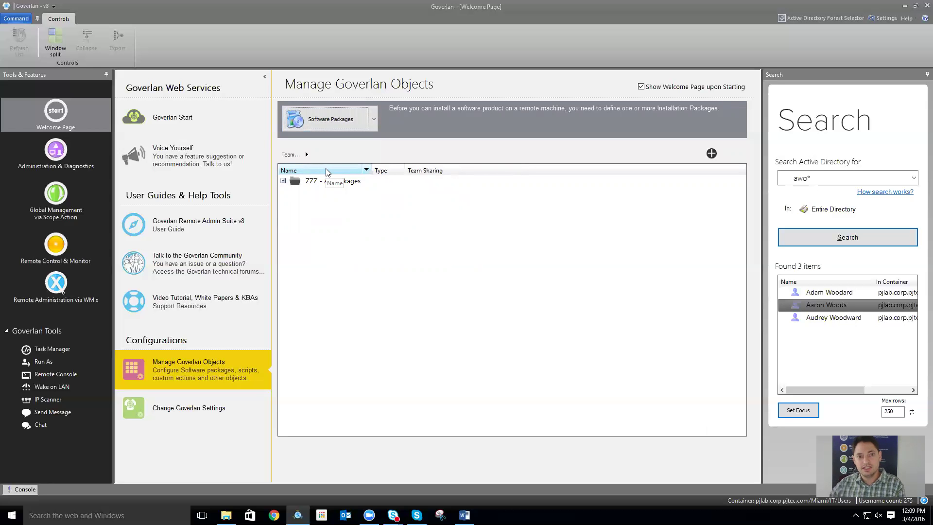
pyautogui.click(350, 122)
pyautogui.click(325, 142)
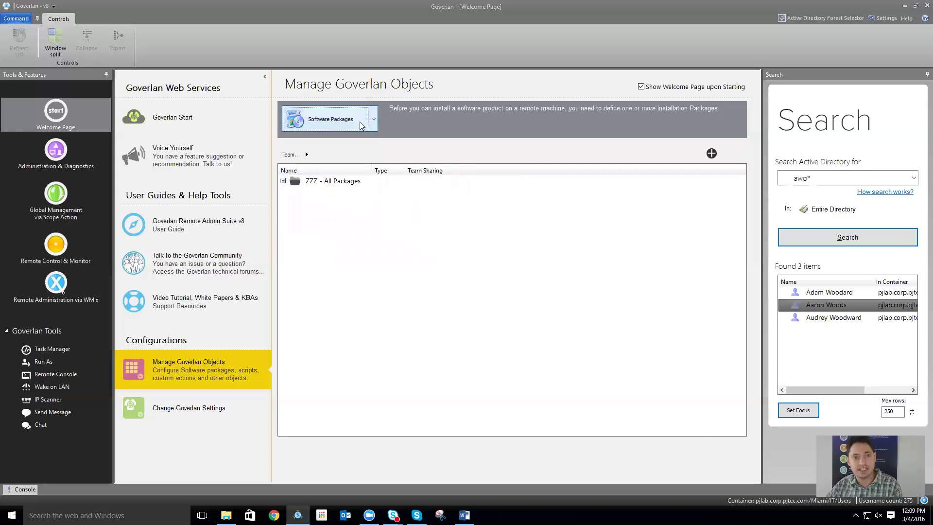
pyautogui.click(712, 154)
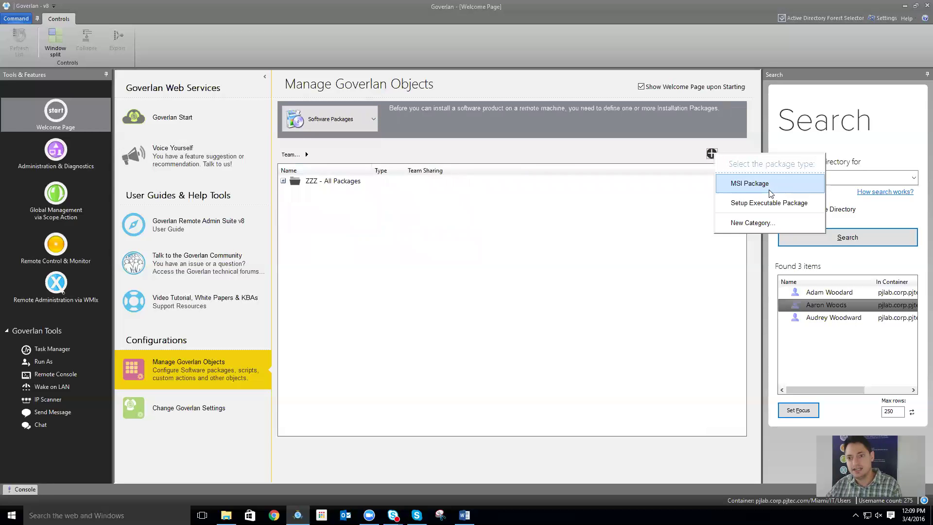
pyautogui.click(765, 201)
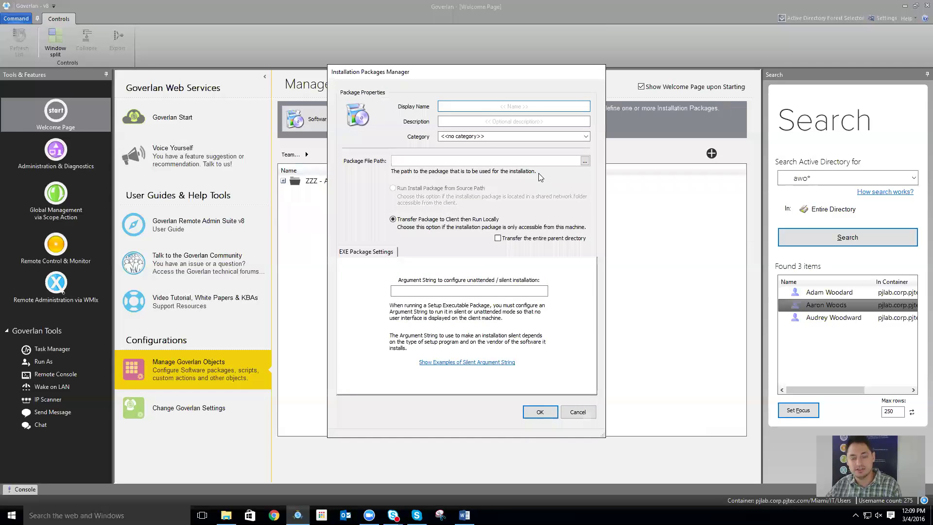
# Step: Name the installation package Adobe Reader 11 and assign it to a new category called Adobe
pyautogui.write('A')
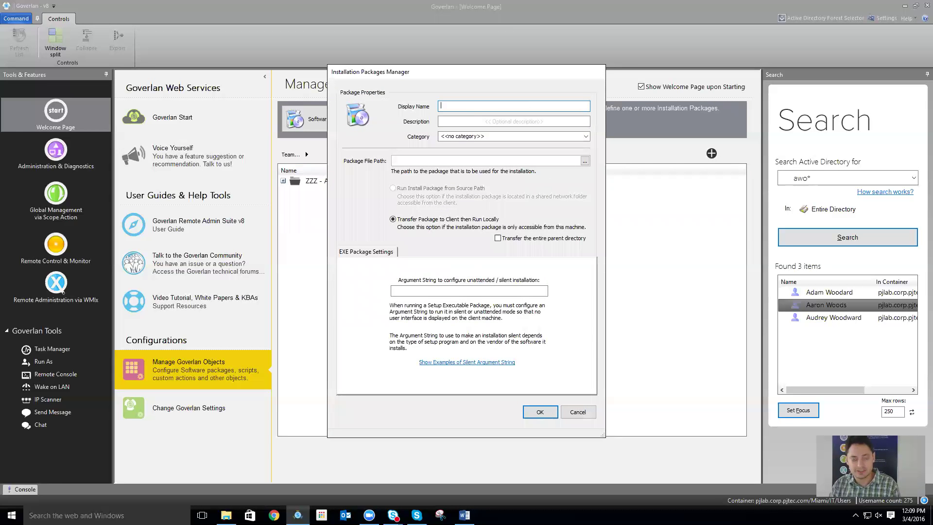
pyautogui.write('Ad')
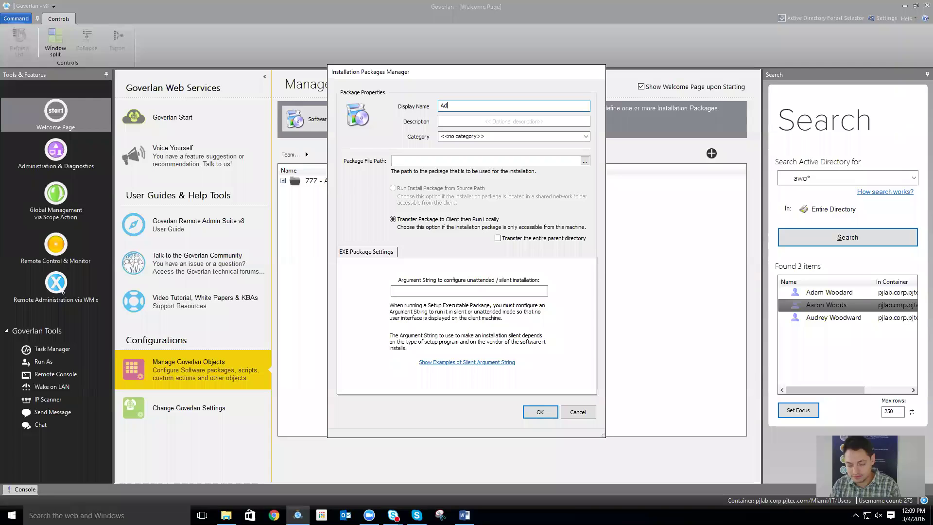
pyautogui.write('obe Reader 11')
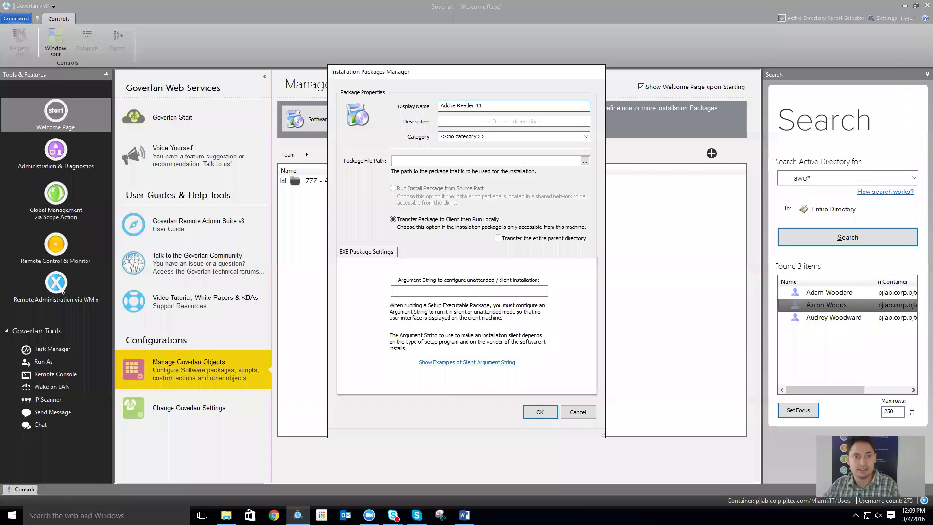
pyautogui.click(484, 121)
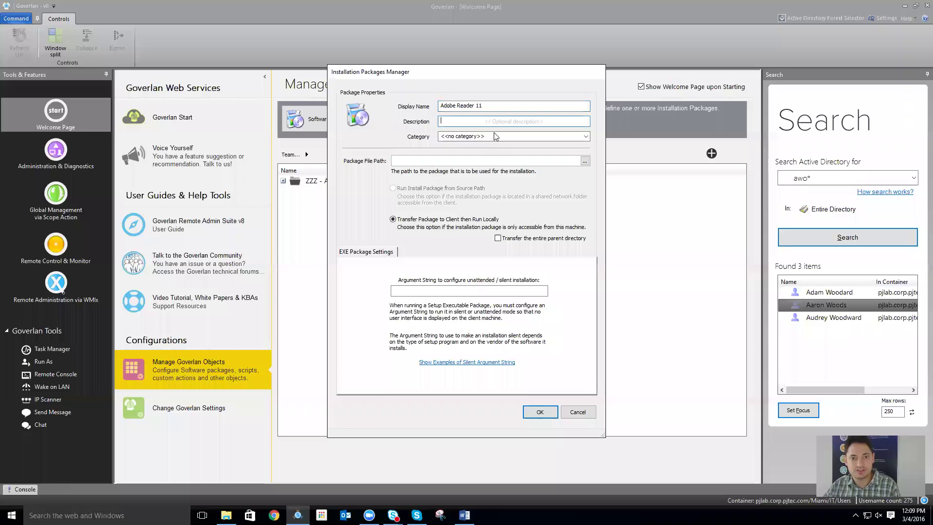
pyautogui.click(495, 135)
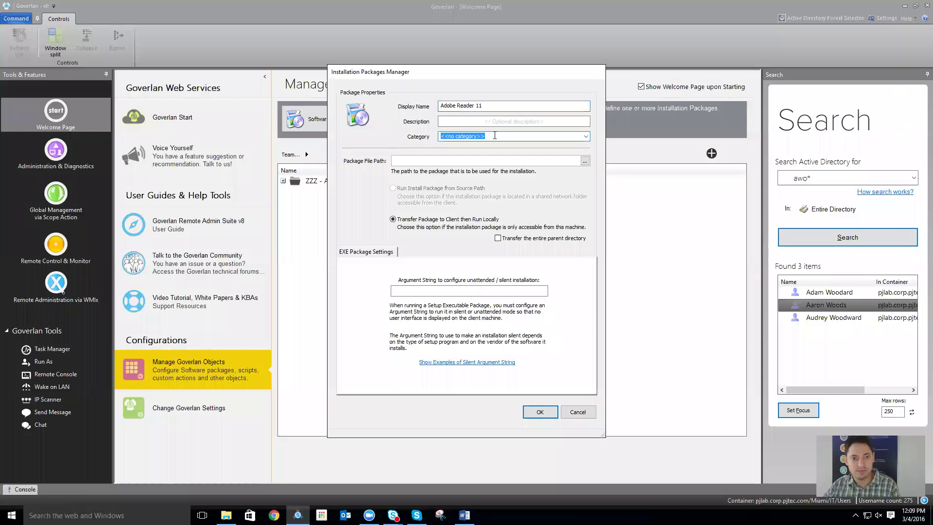
pyautogui.write('Adobe')
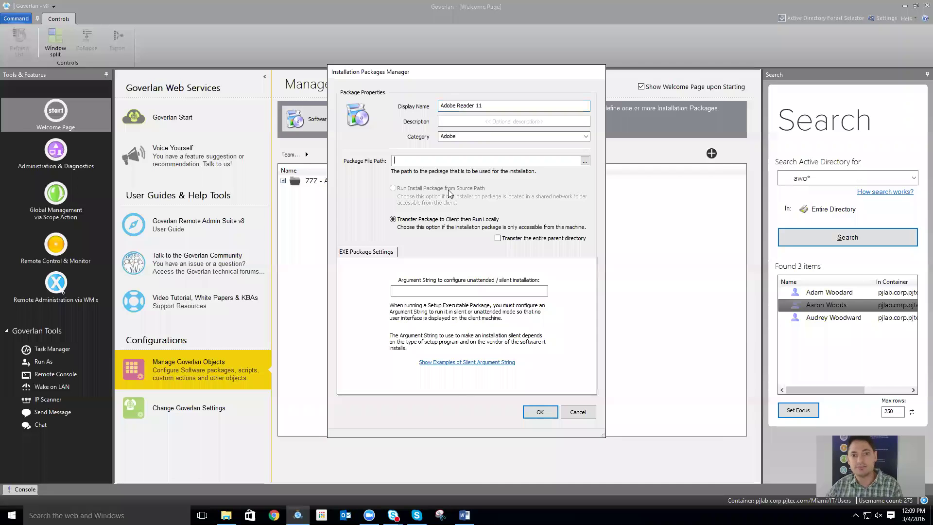
# Step: Set the package file path to AdbeRdr11010_en_US.exe in the Software Deployments folder on the Z: drive
pyautogui.click(584, 161)
pyautogui.scroll(-2, 361, 324)
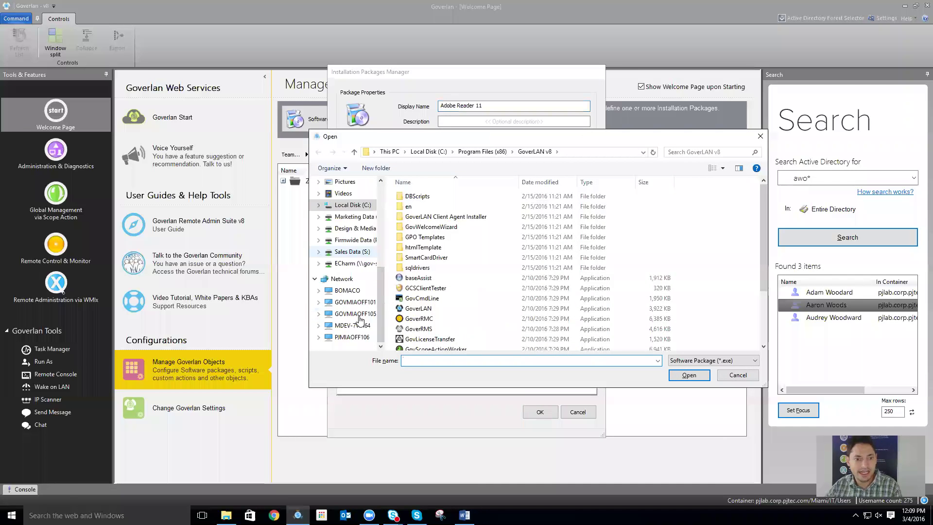
pyautogui.click(350, 265)
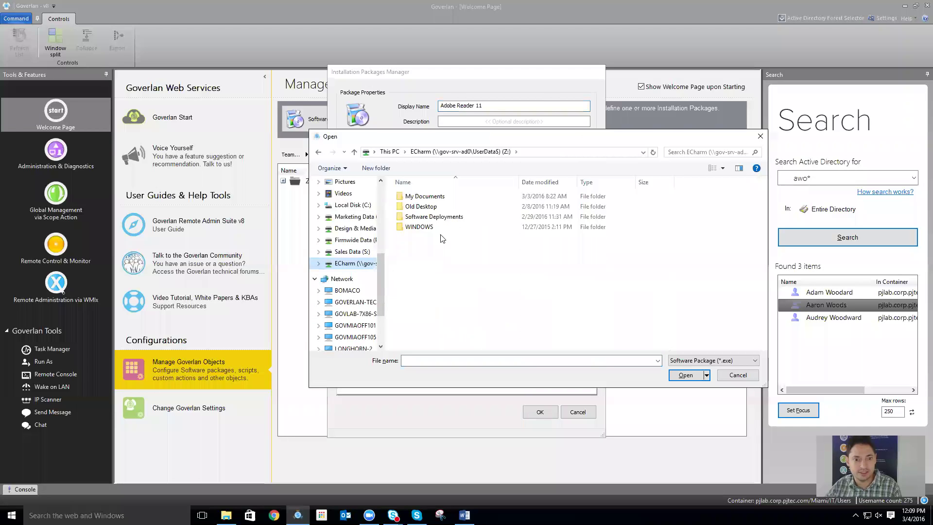
pyautogui.doubleClick(445, 219)
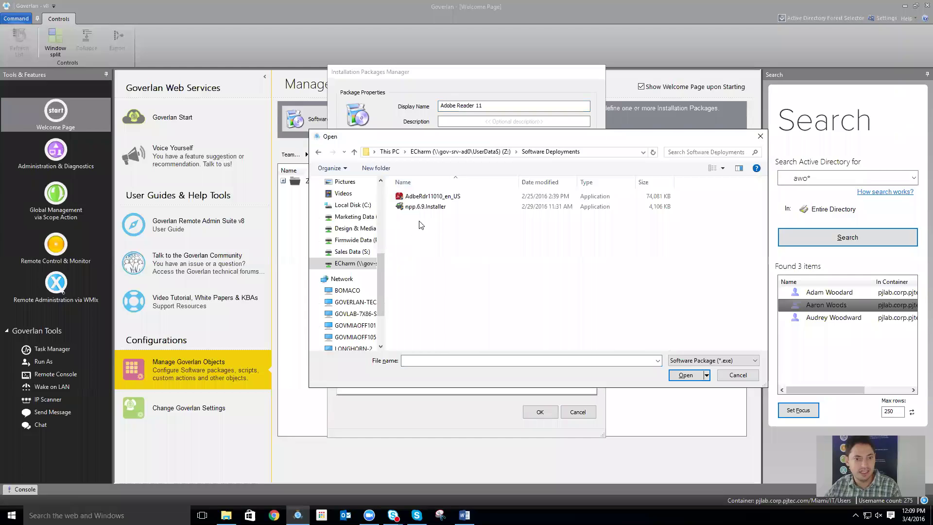
pyautogui.doubleClick(431, 196)
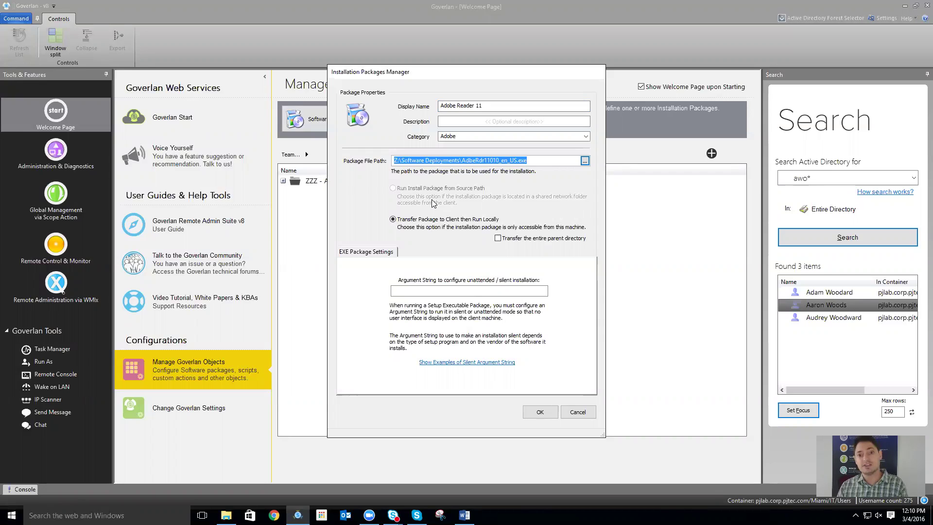
pyautogui.click(549, 159)
pyautogui.moveTo(549, 158); pyautogui.dragTo(381, 152)
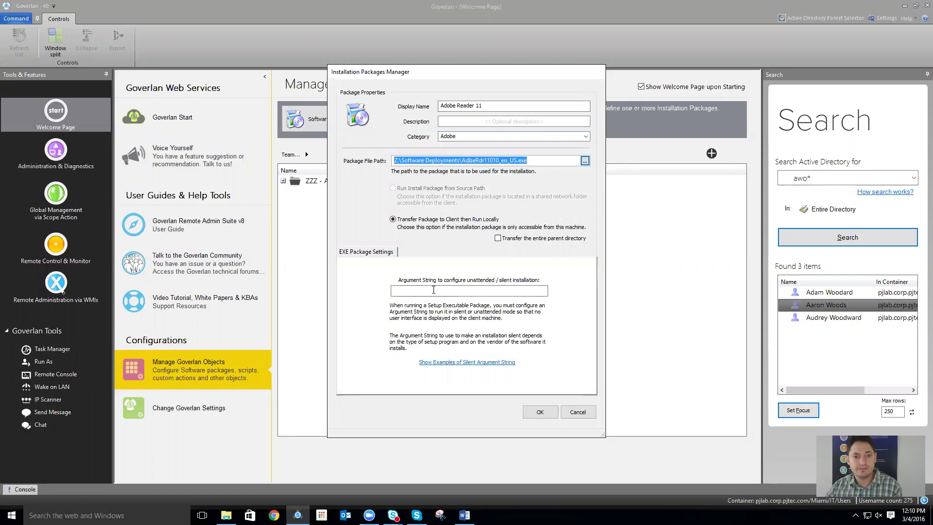
# Step: Set the silent installation argument string to "/sAll /msi /norestart ALLUSERS=1 EULA_ACCEPT=YES" and save the package
pyautogui.click(433, 290)
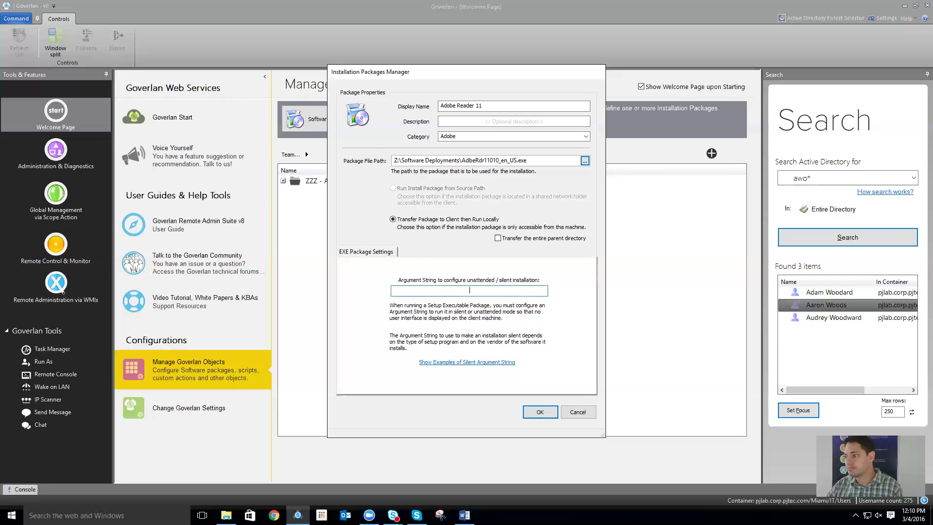
pyautogui.hotkey('alt', 'Tab')
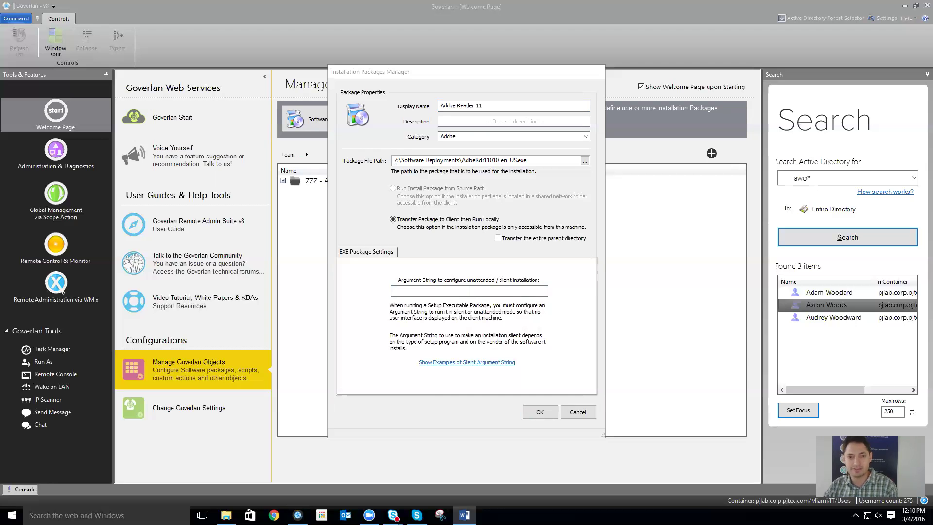
pyautogui.click(455, 291)
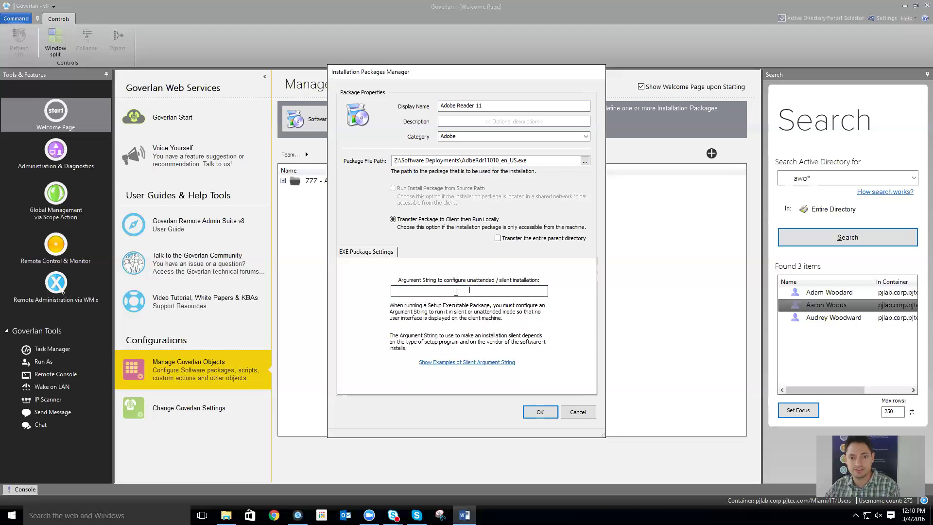
pyautogui.write('/sAll /msi /norestart ALLUSERS=1 EULA_ACCEPT=YES')
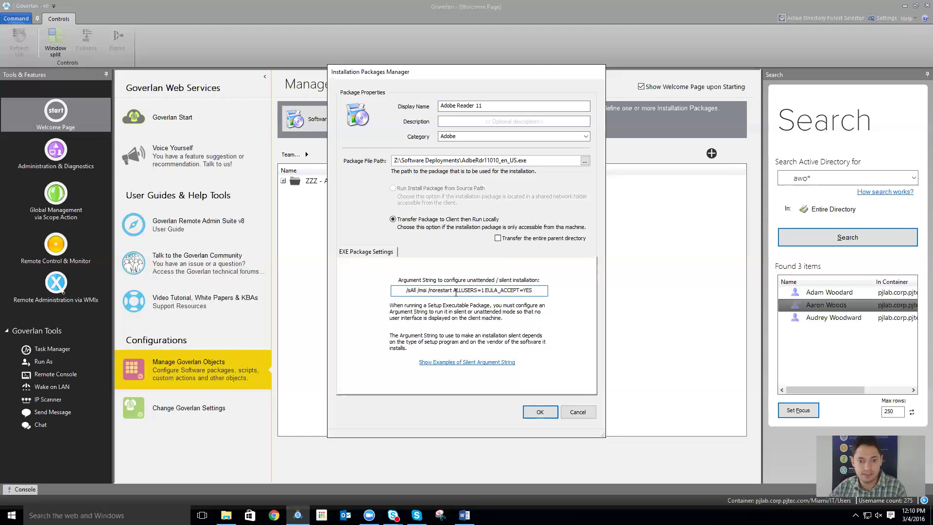
pyautogui.click(533, 412)
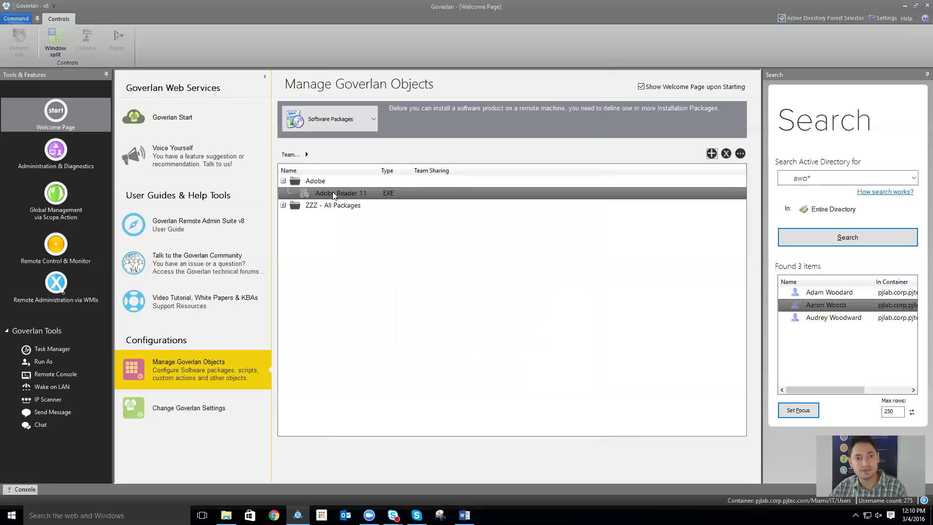
# Step: View the team-sharing options of the Adobe Reader 11 package and the package types that can be added
pyautogui.rightClick(417, 190)
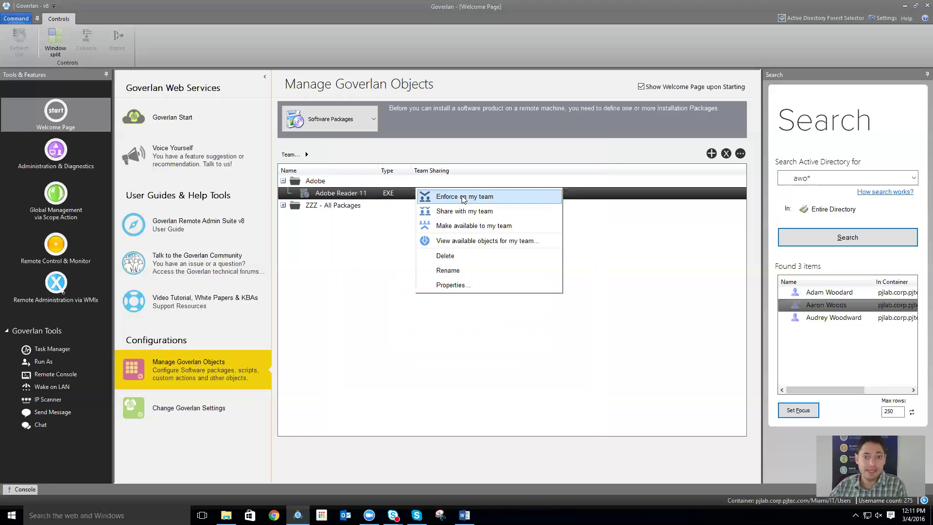
pyautogui.click(625, 250)
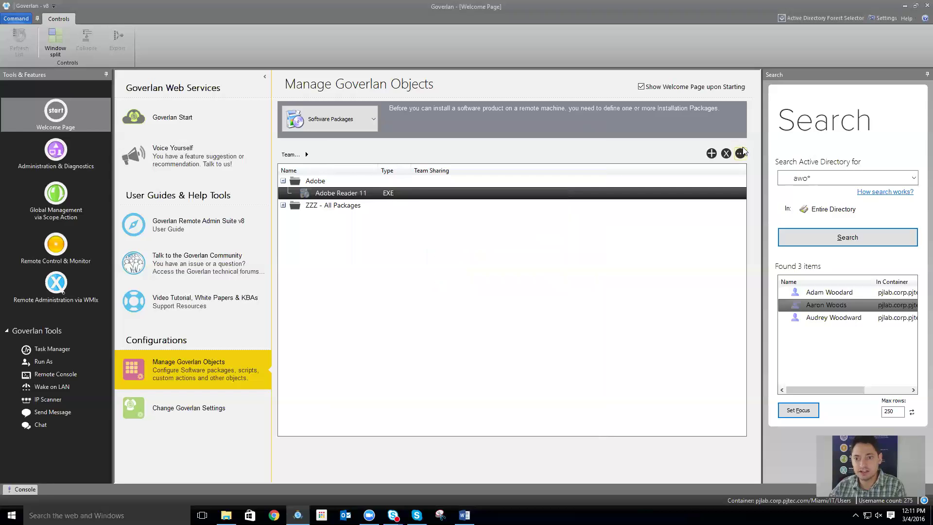
pyautogui.click(710, 154)
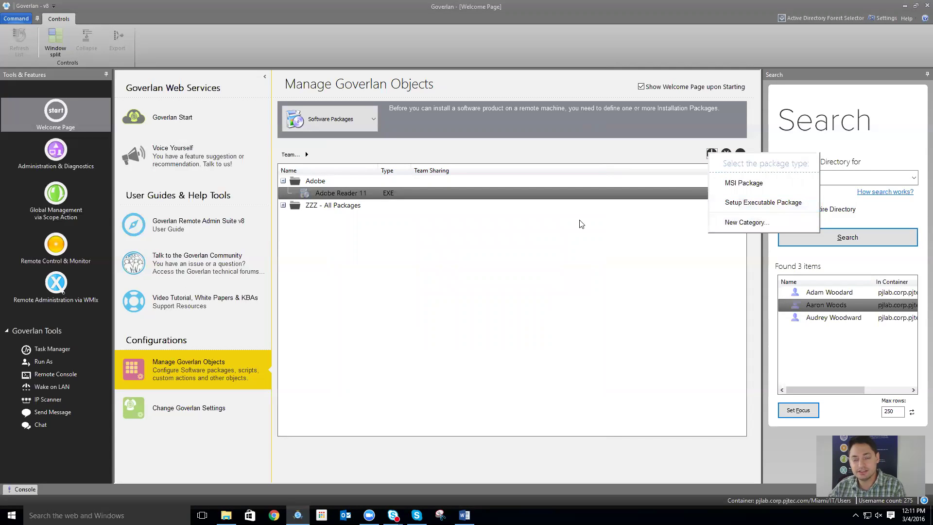
pyautogui.click(394, 251)
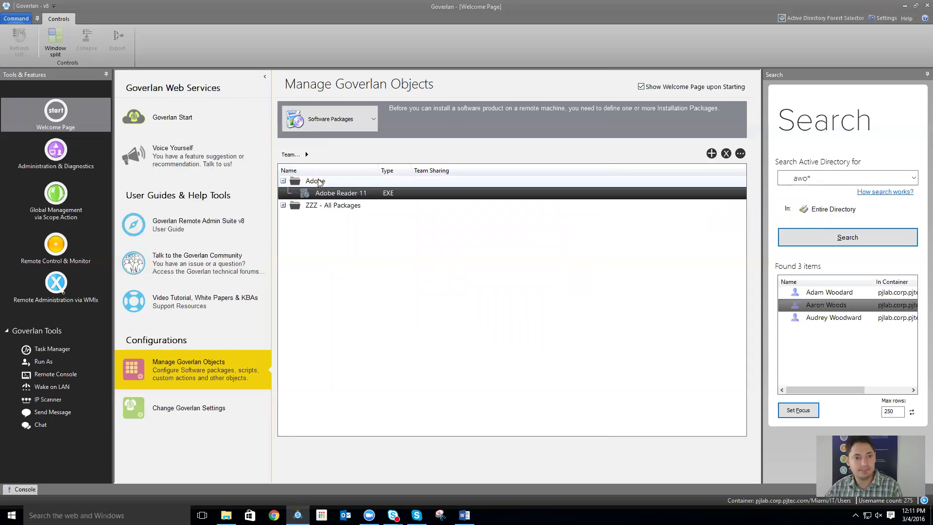
# Step: Start a new Custom Action for the Computers view, name it Adobe Reader Report and set its category to Report
pyautogui.click(340, 128)
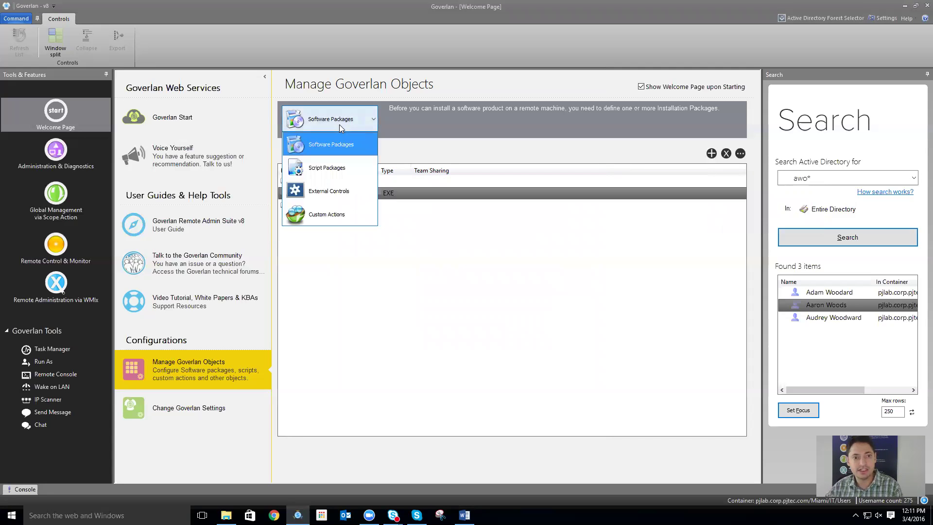
pyautogui.click(334, 214)
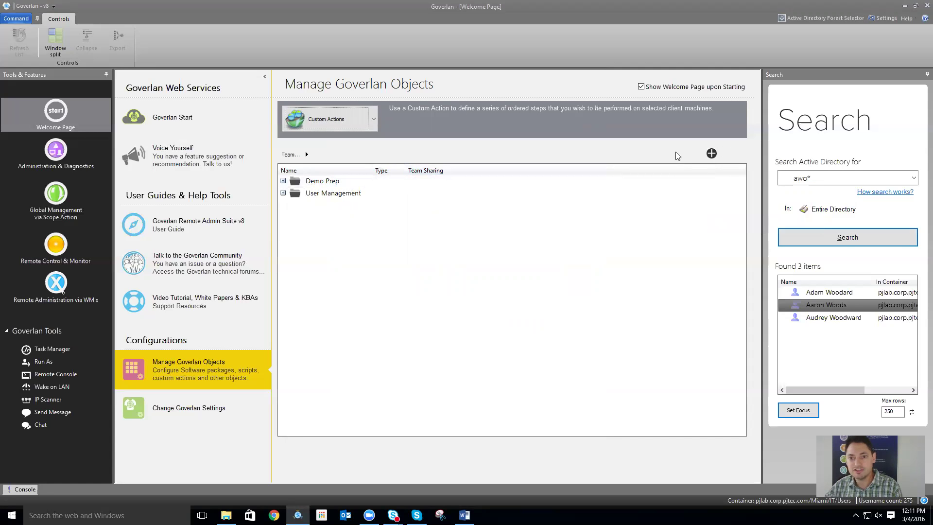
pyautogui.click(710, 155)
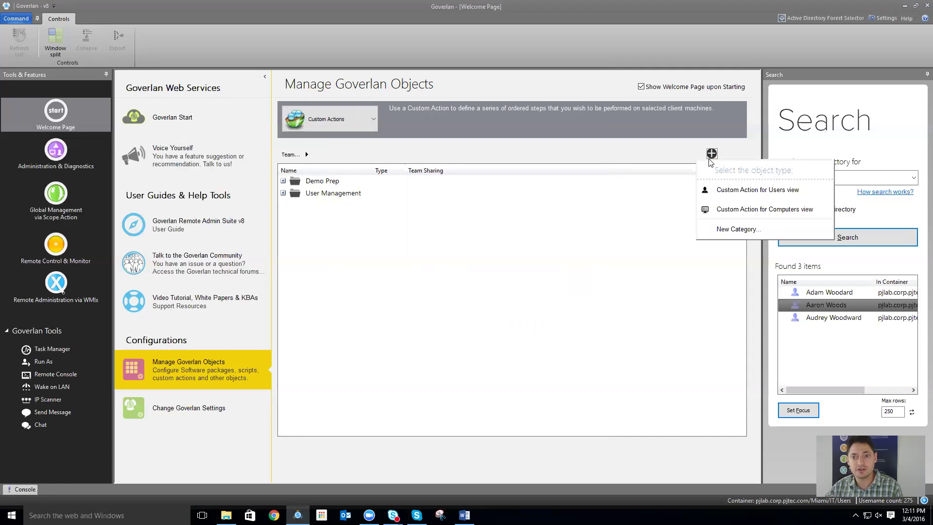
pyautogui.click(731, 209)
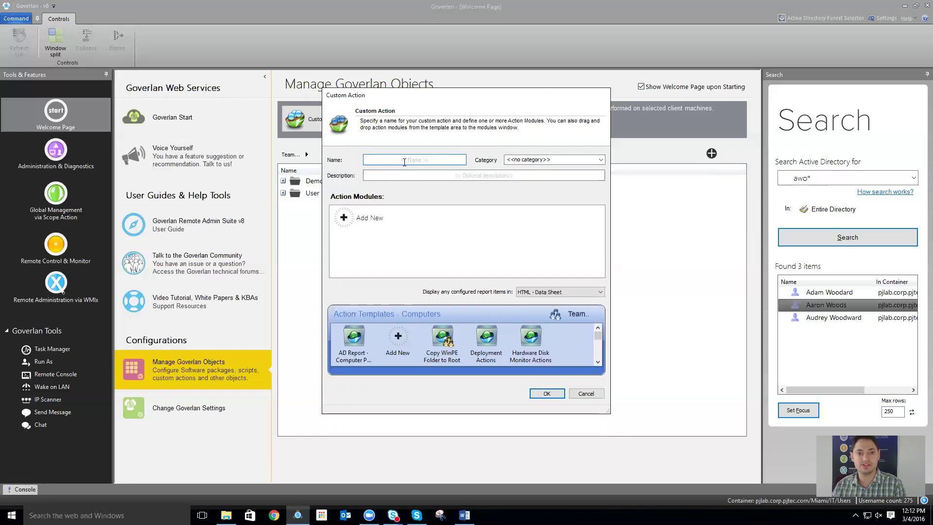
pyautogui.write('Adobe Reader Report')
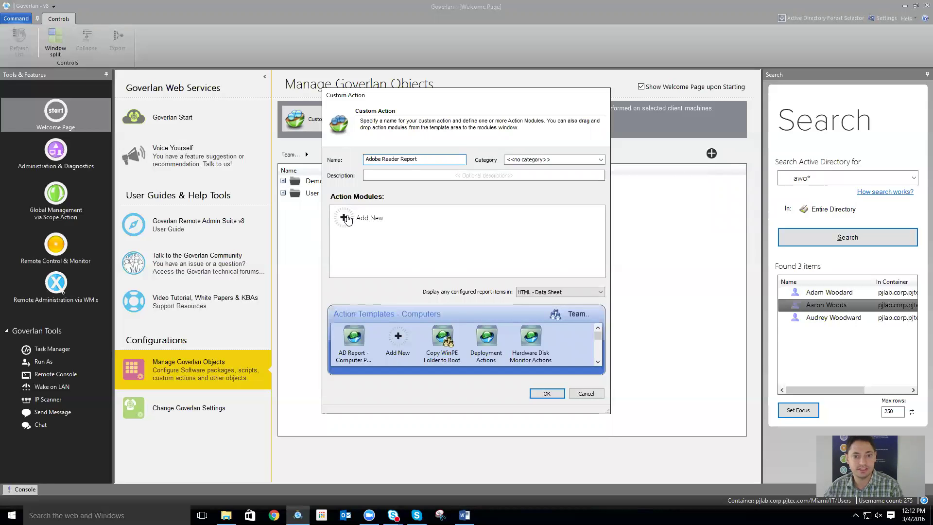
pyautogui.click(543, 162)
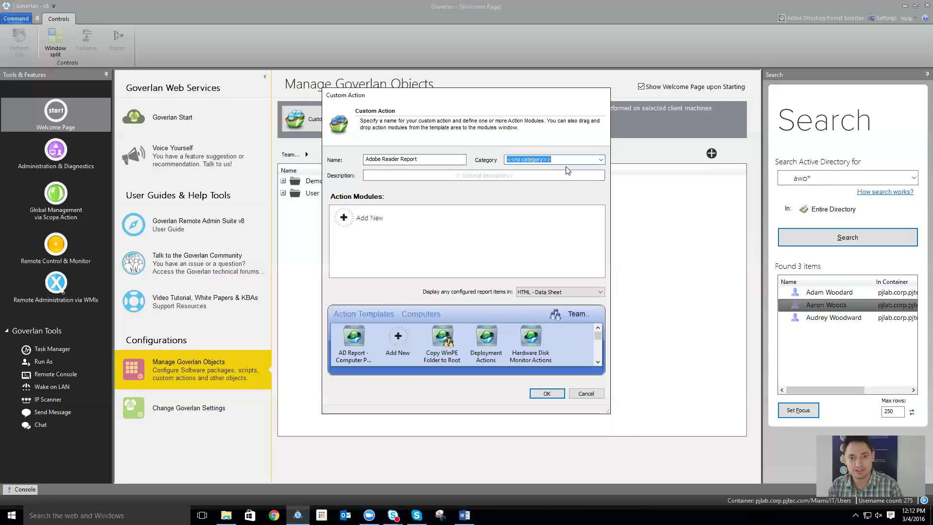
pyautogui.write('repo')
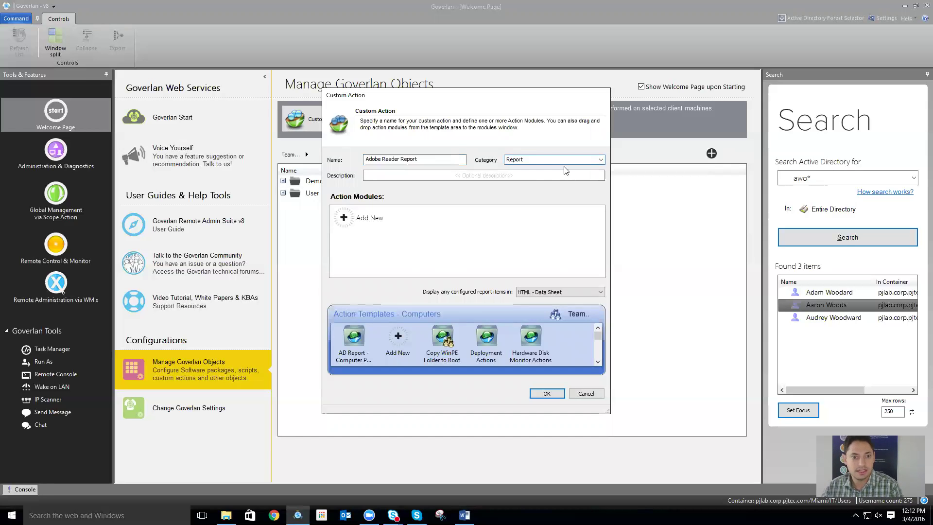
# Step: Start a new action module for the Adobe Reader Report and review the computer report and execute actions it can include
pyautogui.click(360, 219)
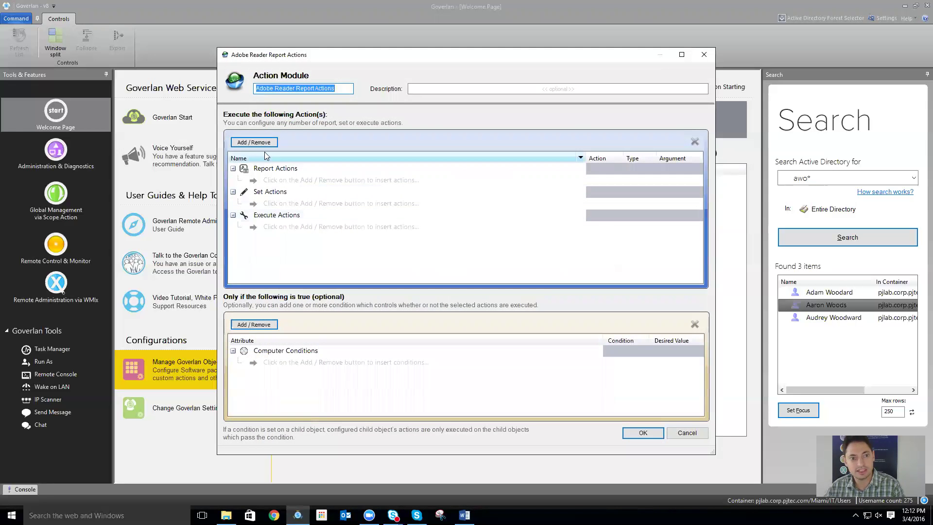
pyautogui.click(262, 143)
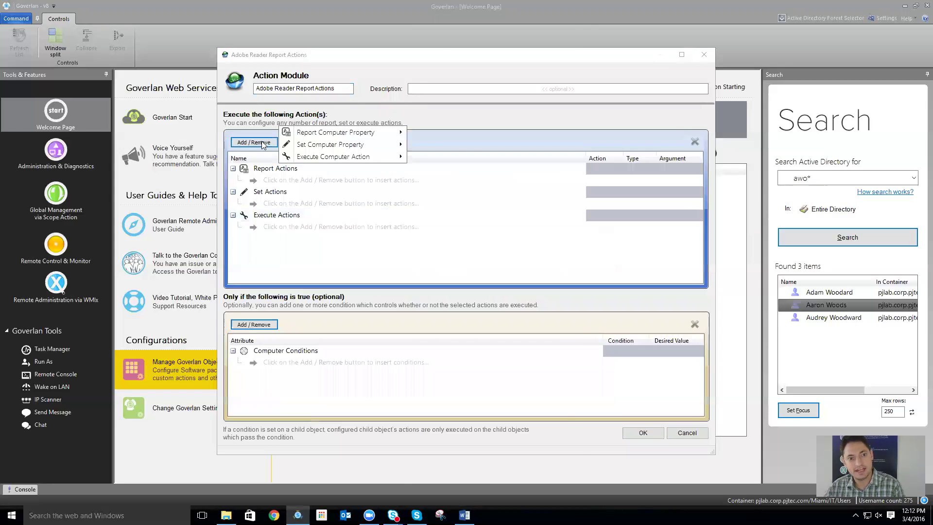
pyautogui.moveTo(295, 136)
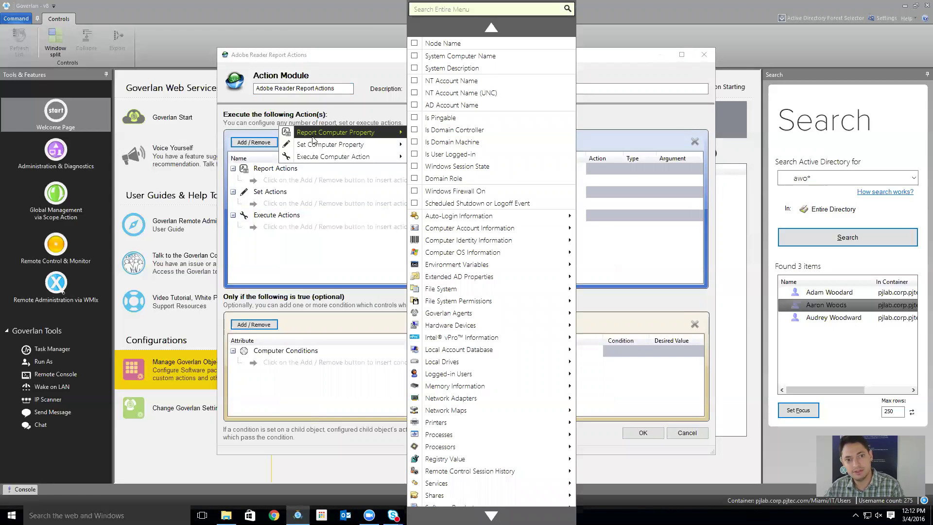
pyautogui.moveTo(319, 146)
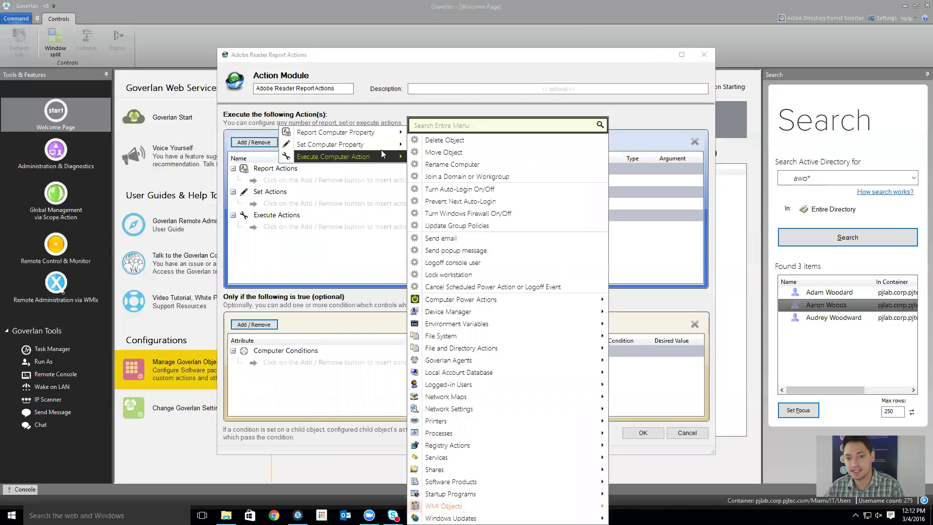
pyautogui.moveTo(526, 481)
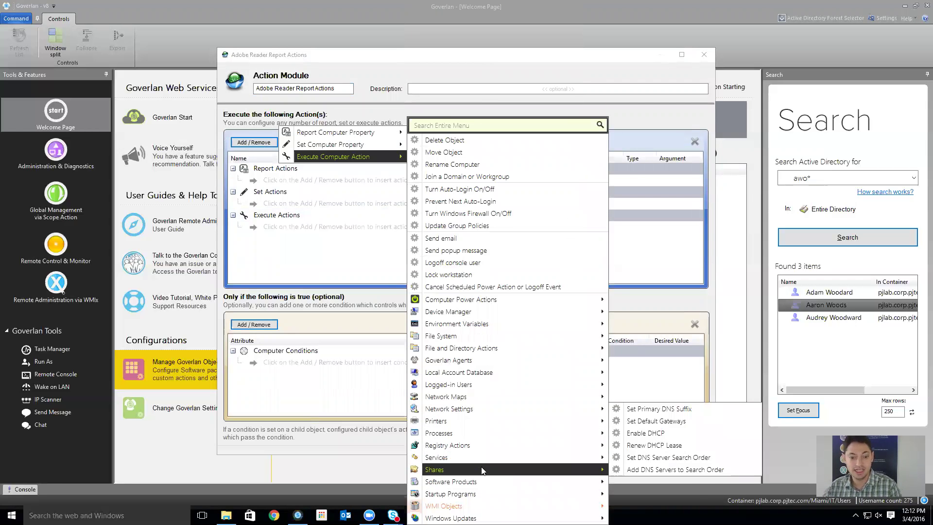
pyautogui.moveTo(487, 438)
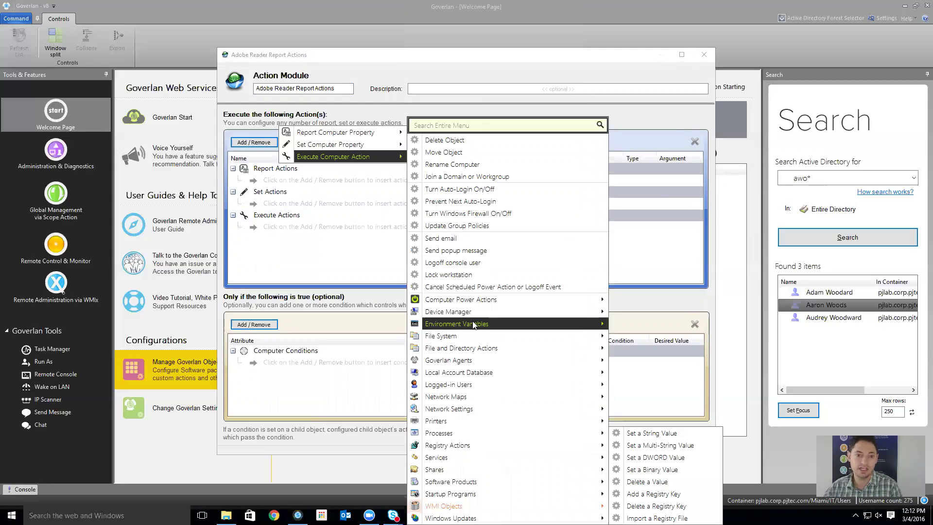
pyautogui.moveTo(474, 306)
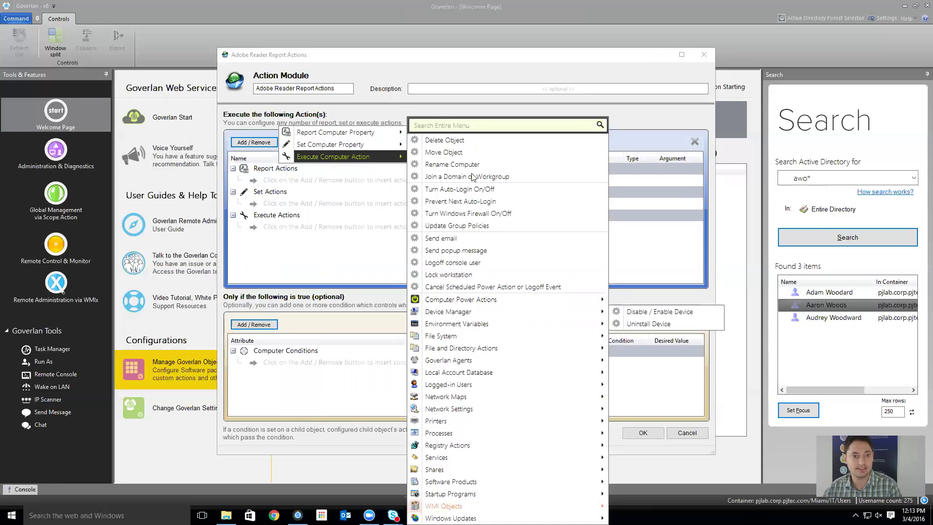
# Step: Report the software products' Product Name, Product Version, Product Code and Install Date in the module, and save the custom action
pyautogui.moveTo(336, 128)
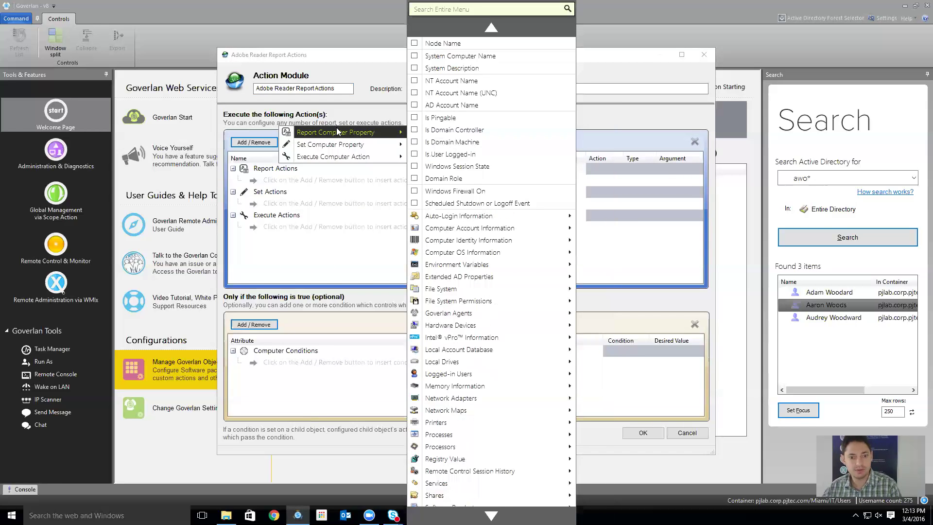
pyautogui.click(459, 9)
pyautogui.write('software')
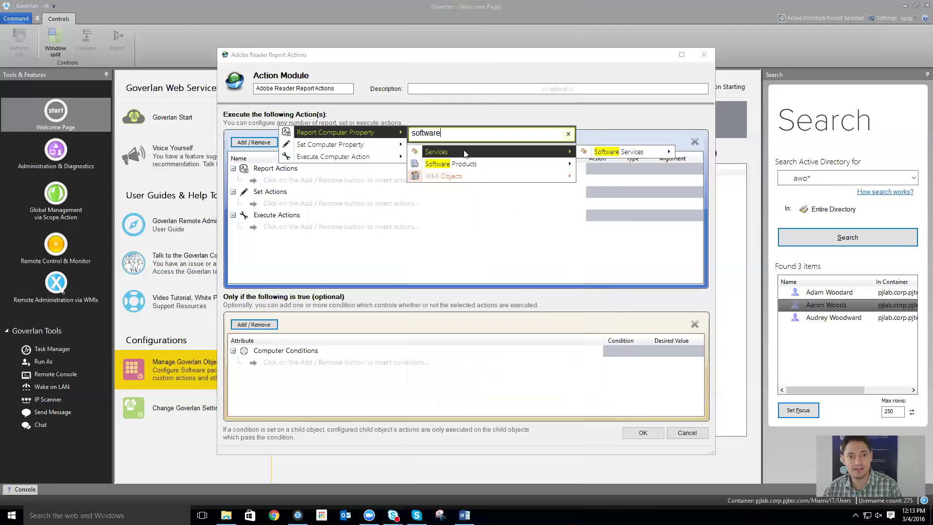
pyautogui.moveTo(461, 165)
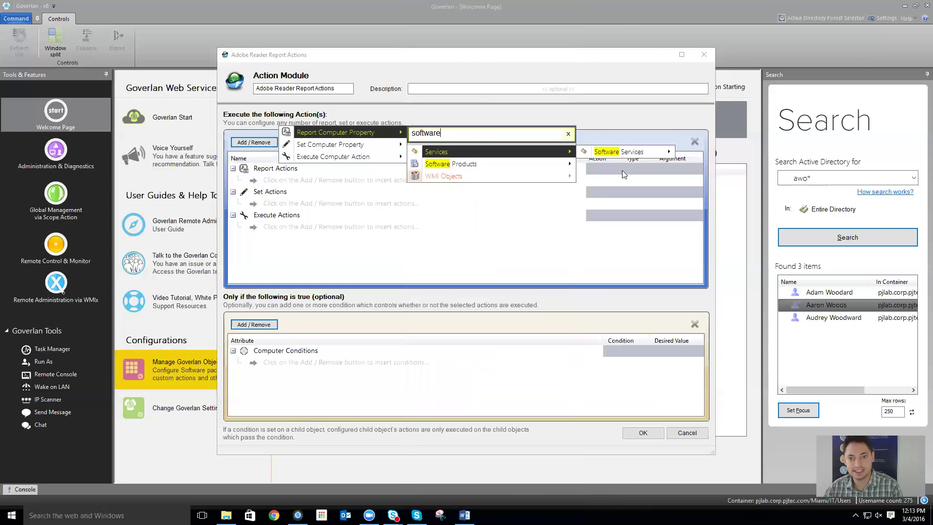
pyautogui.click(629, 177)
pyautogui.click(626, 191)
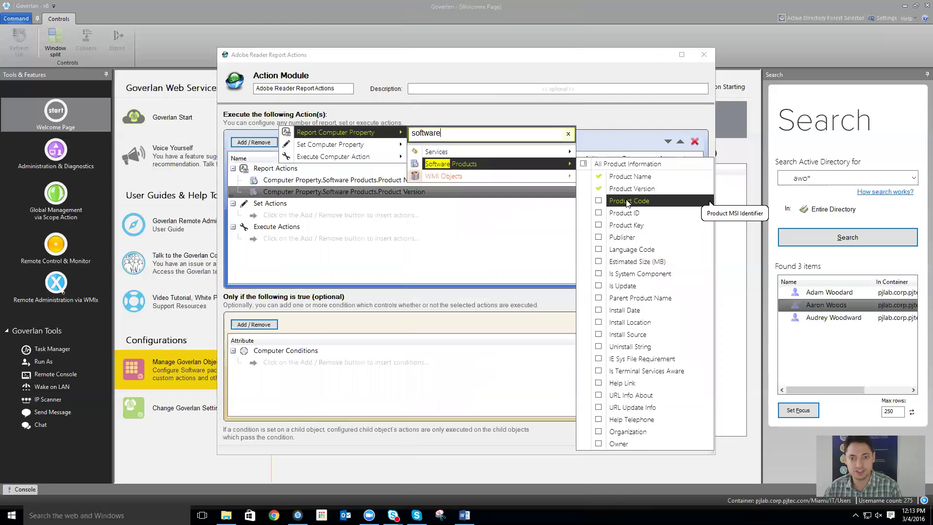
pyautogui.click(628, 202)
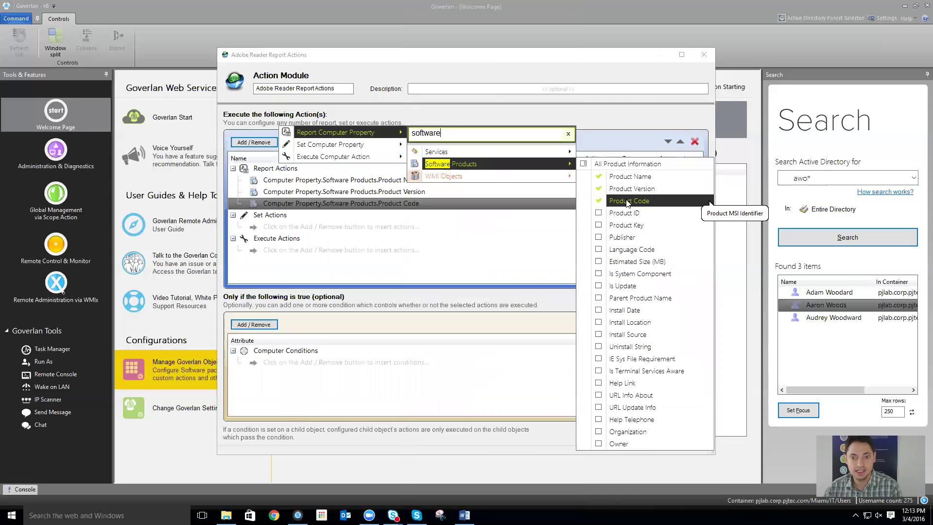
pyautogui.click(630, 313)
pyautogui.click(459, 315)
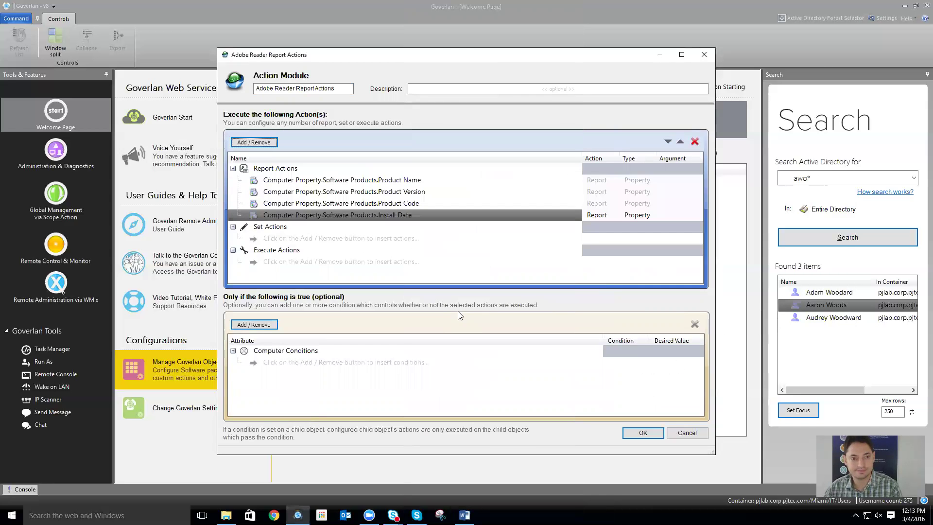
pyautogui.click(630, 431)
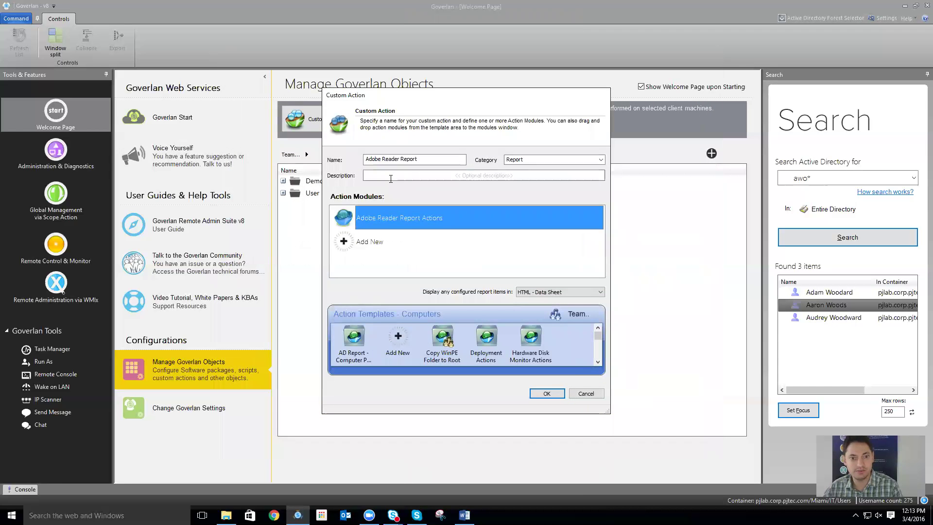
pyautogui.click(555, 392)
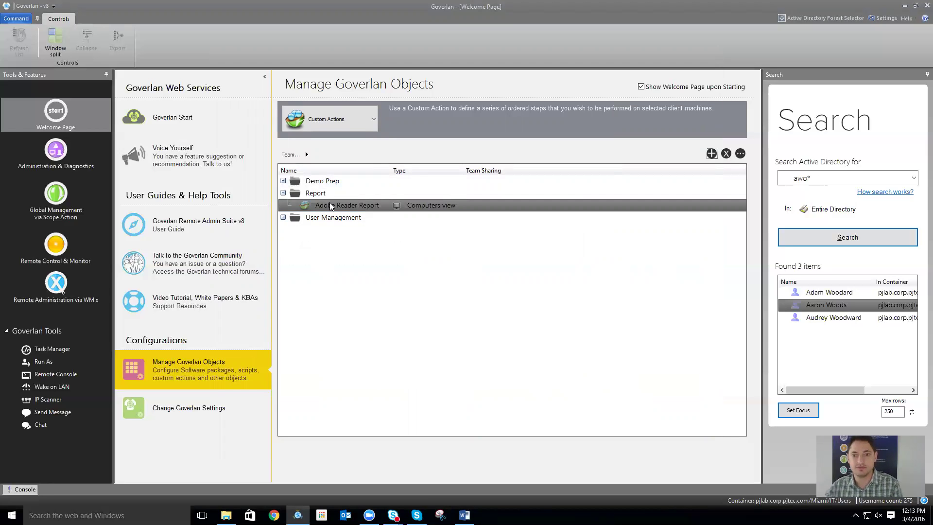
# Step: Start a new Custom Action for users, name it Employee Termination and set its category to Termination
pyautogui.click(711, 153)
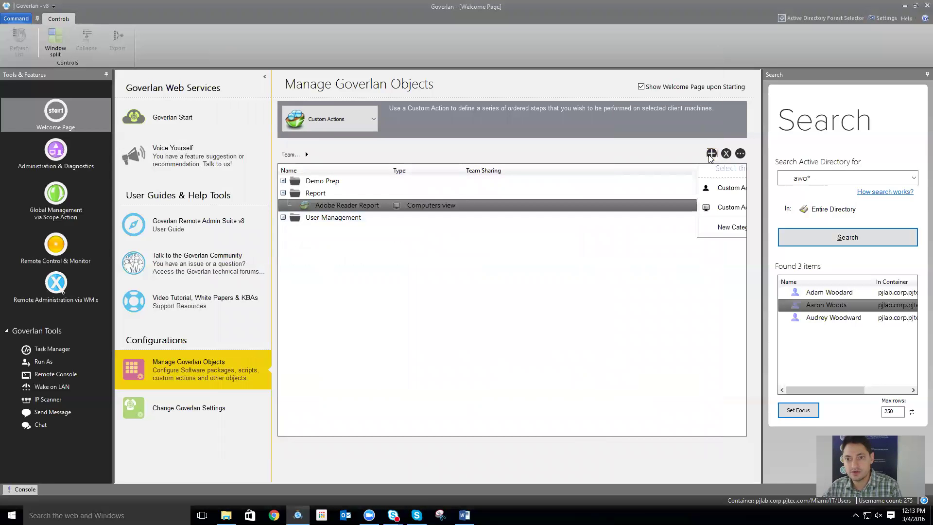
pyautogui.click(730, 188)
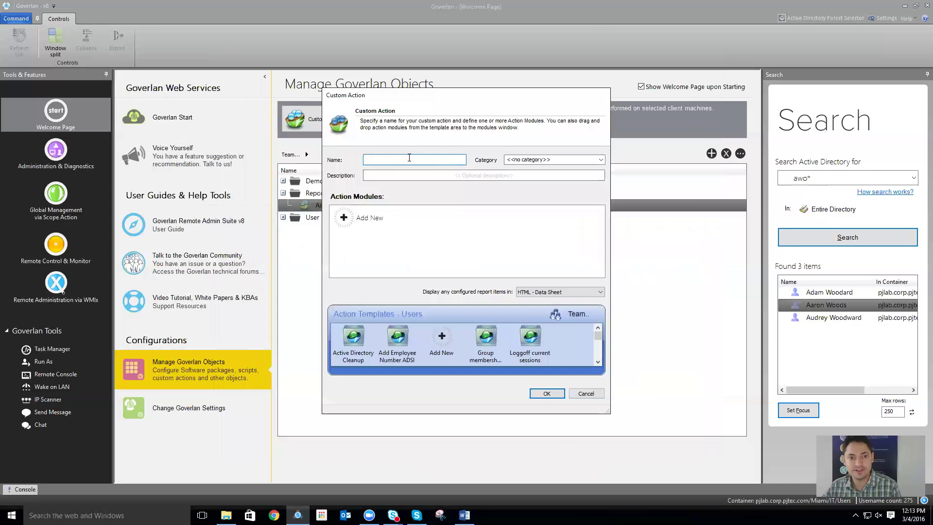
pyautogui.write('Employee Term')
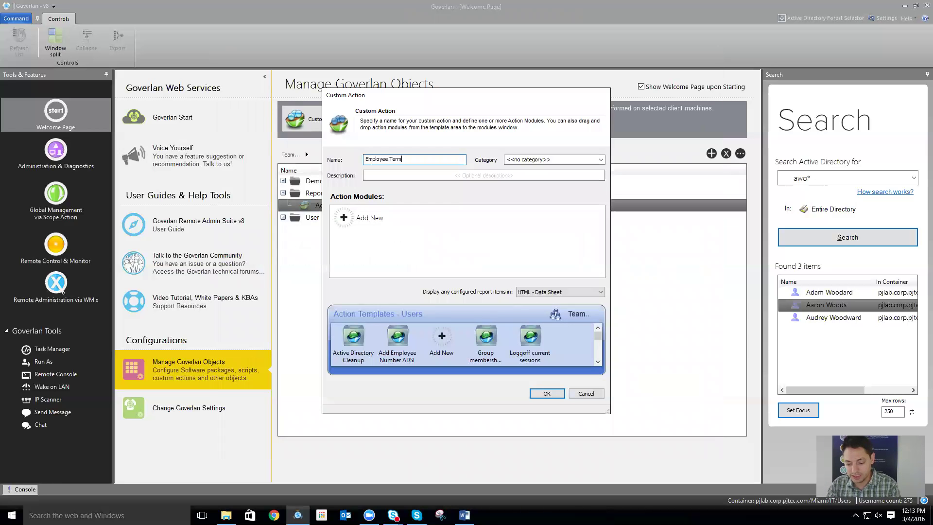
pyautogui.write('inale')
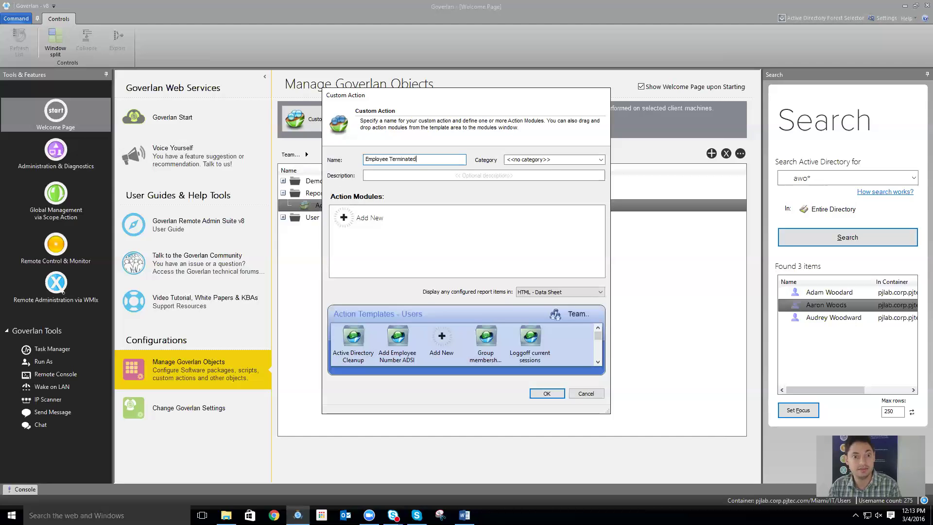
pyautogui.press('BackSpace')
pyautogui.write('ion')
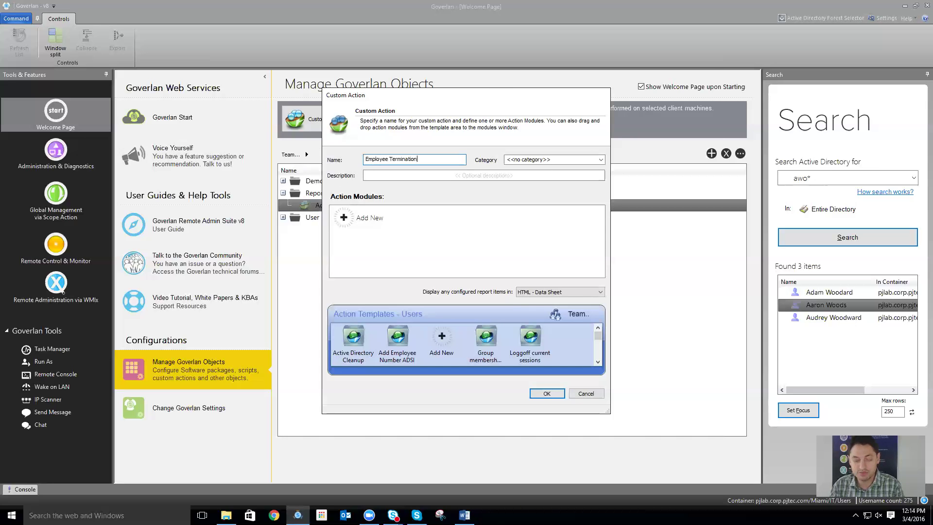
pyautogui.press('Tab')
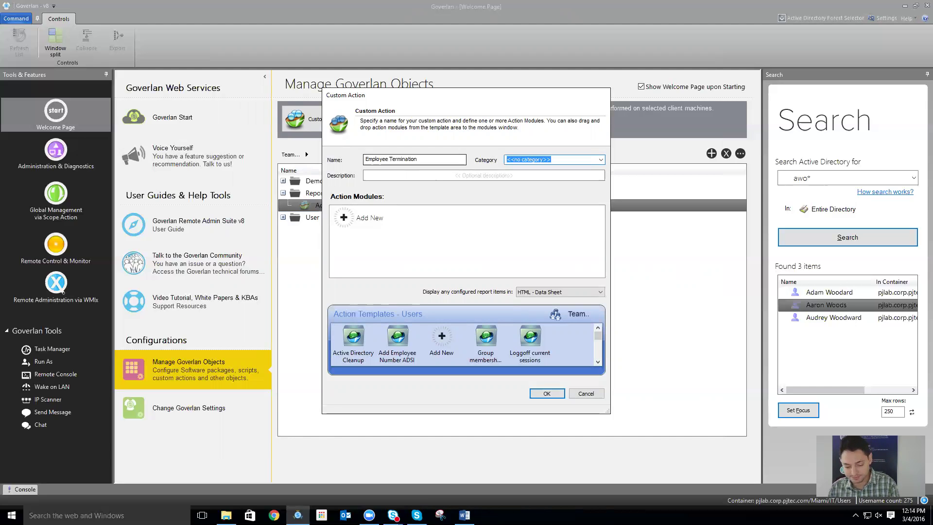
pyautogui.write('Termination')
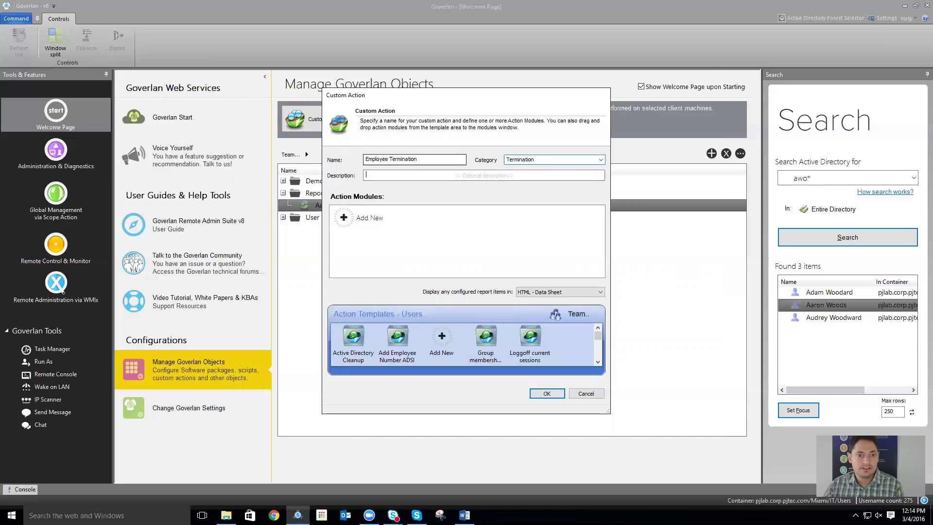
pyautogui.press('Tab')
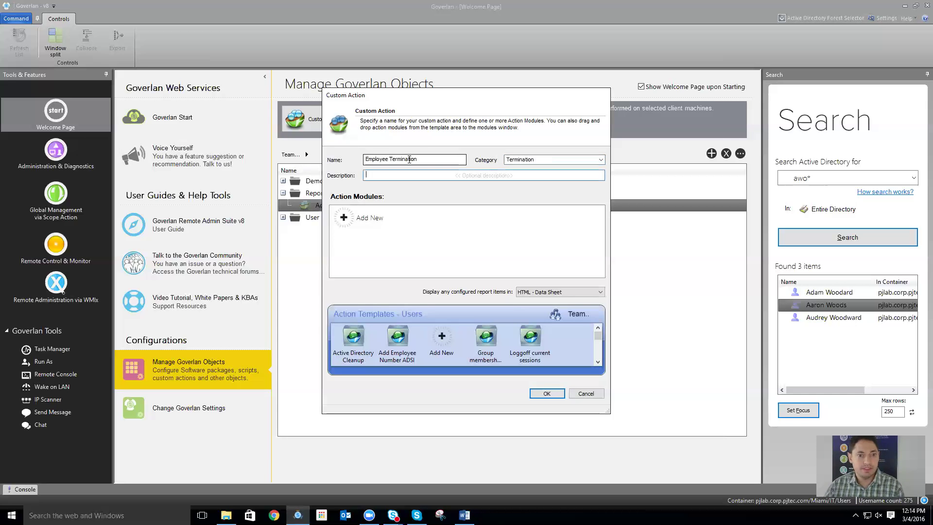
# Step: Start a new action module for Employee Termination and name it Group Membership Report
pyautogui.click(361, 221)
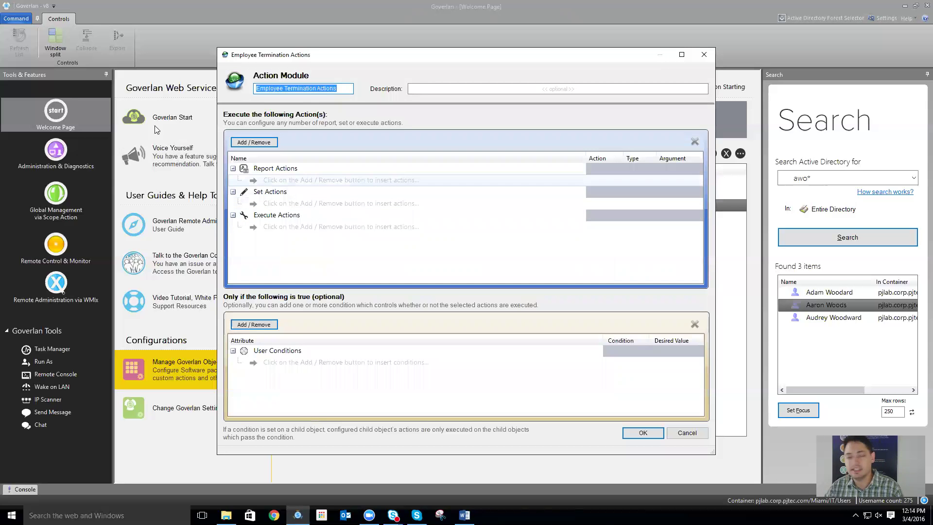
pyautogui.write('Group')
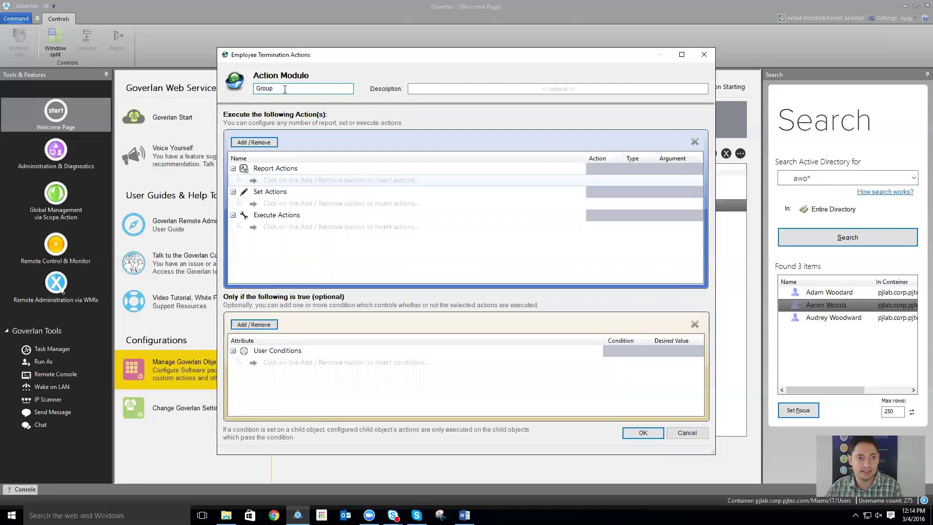
pyautogui.write(' Member')
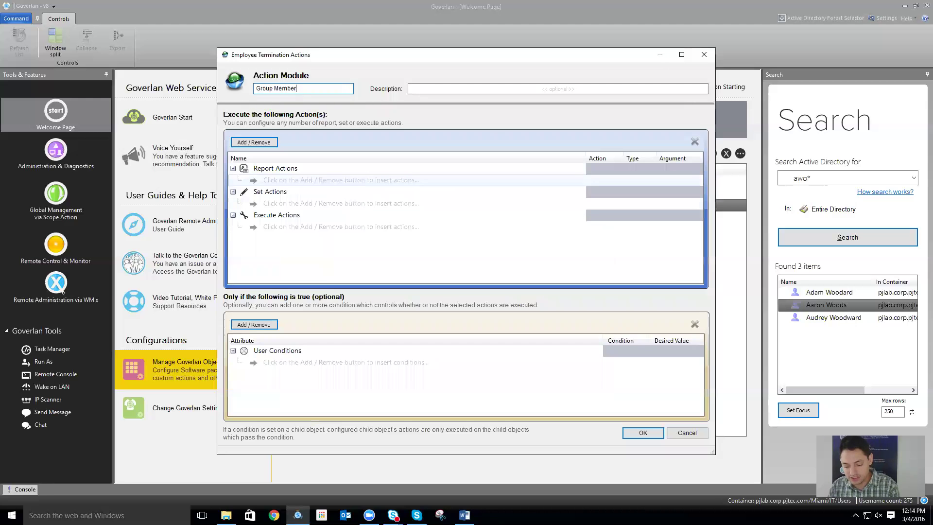
pyautogui.write('ship Report')
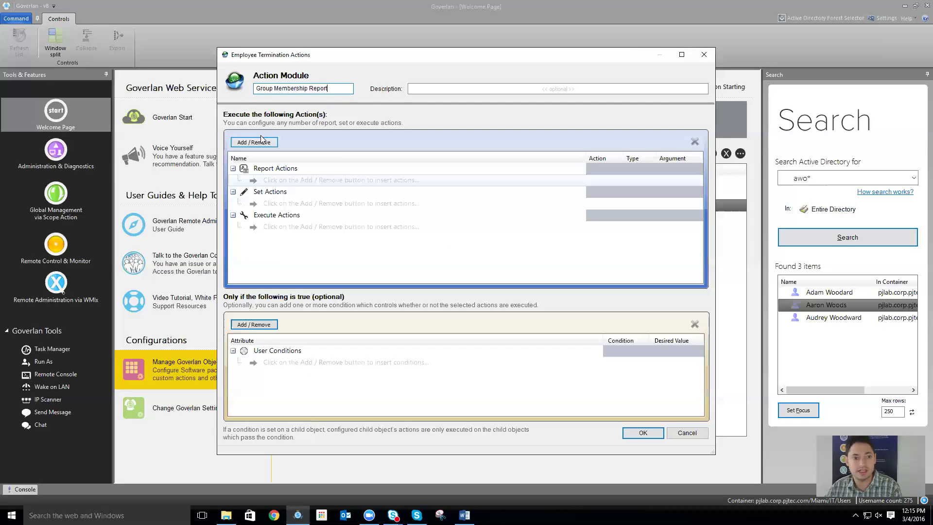
# Step: Add a report action for the AD Account Name of the user's groups and save the module
pyautogui.click(248, 144)
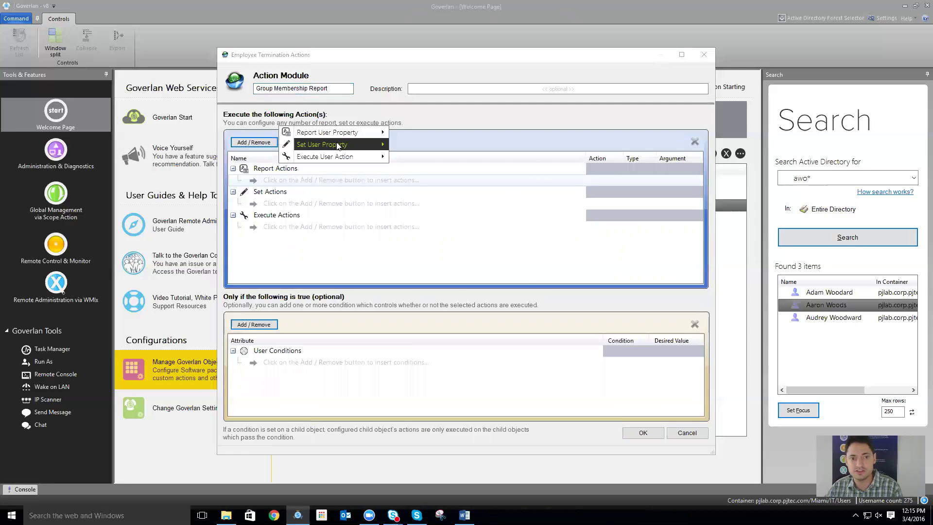
pyautogui.moveTo(355, 128)
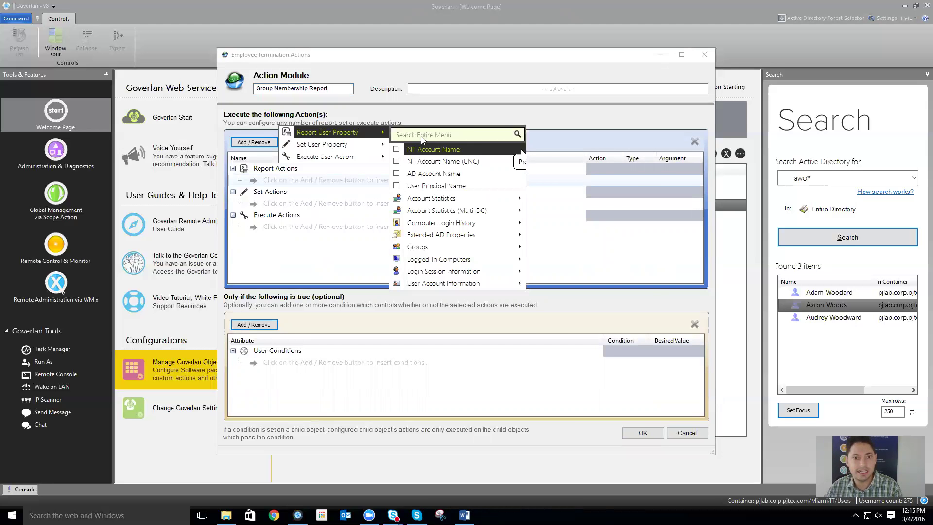
pyautogui.moveTo(427, 248)
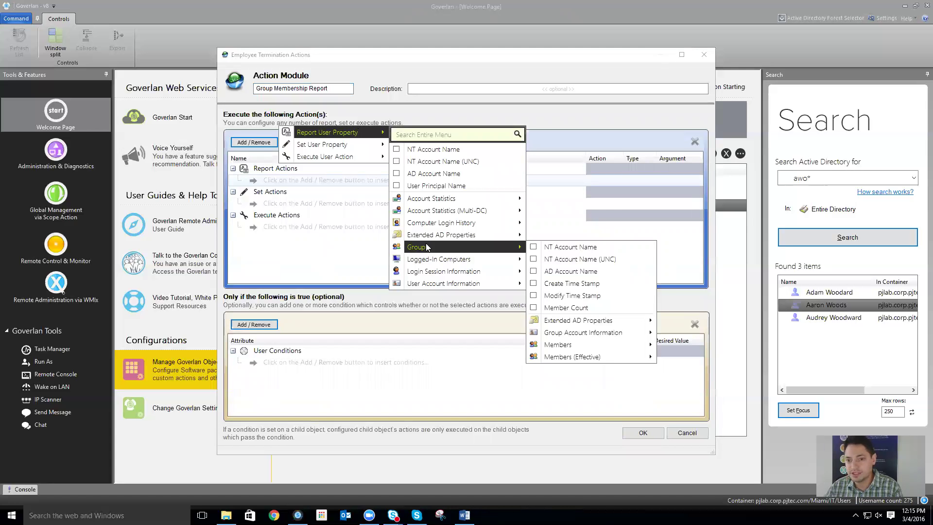
pyautogui.click(561, 269)
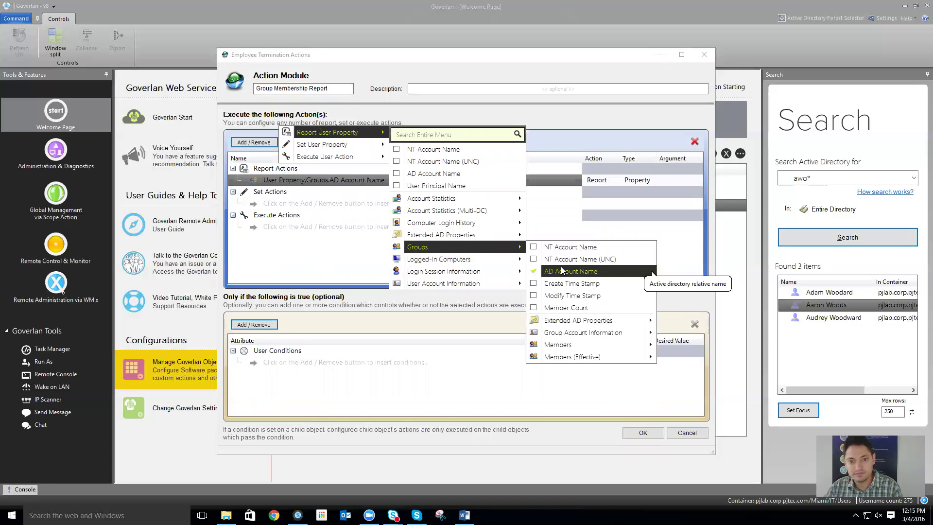
pyautogui.click(397, 331)
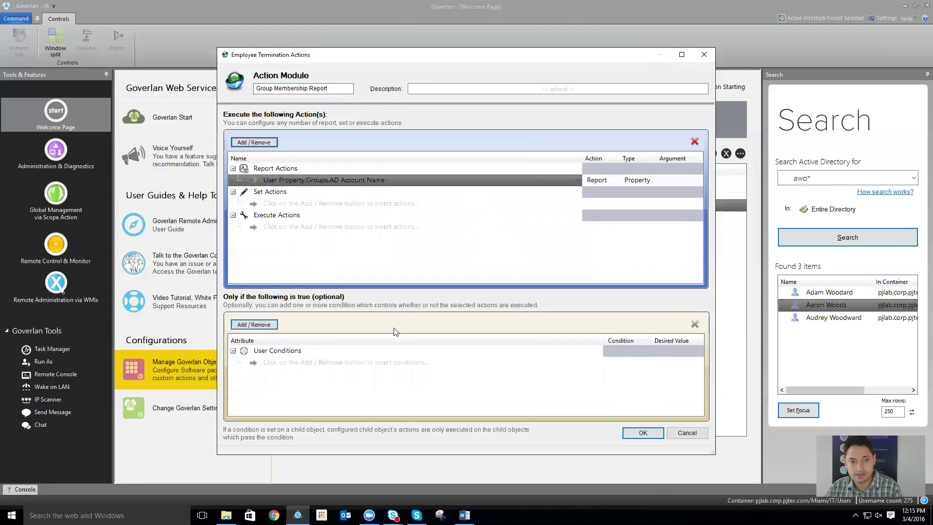
pyautogui.click(644, 434)
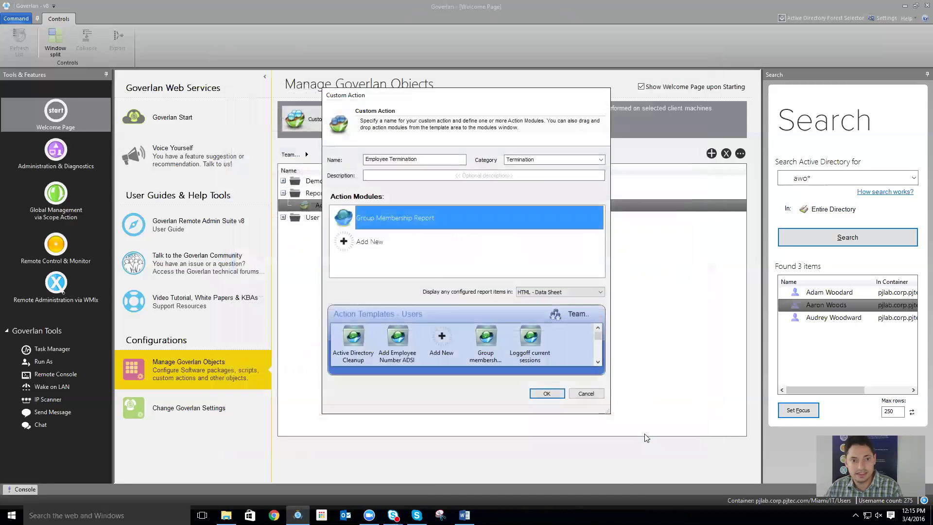
# Step: Start another action module for Employee Termination and name it Log-off current sessions
pyautogui.doubleClick(372, 241)
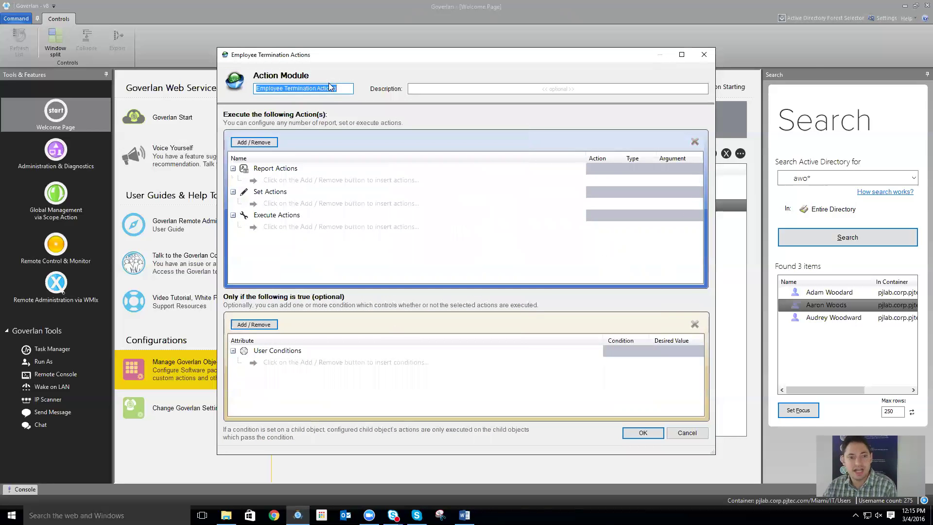
pyautogui.write('Log')
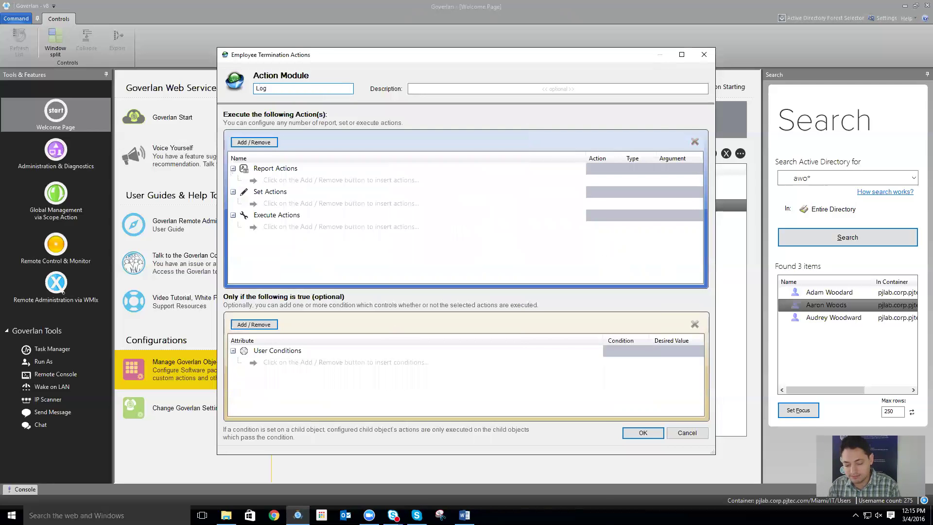
pyautogui.write('-o')
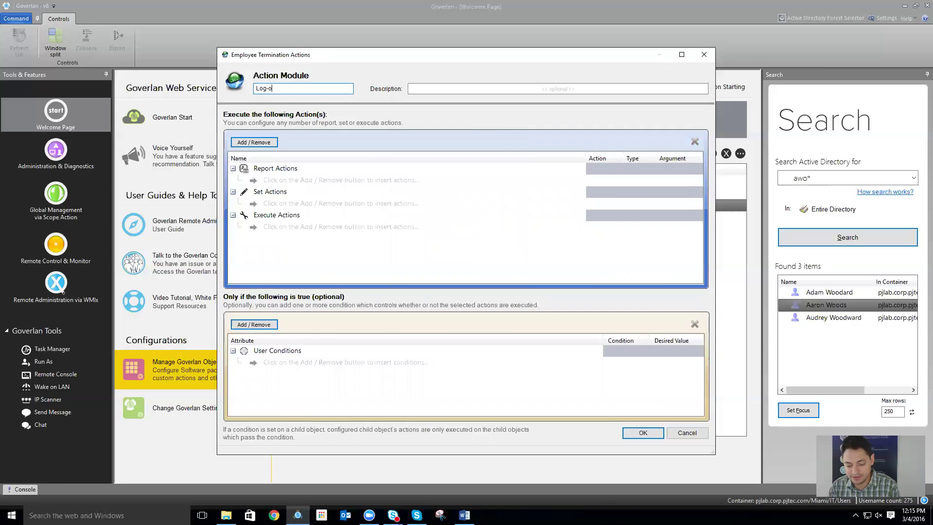
pyautogui.write('ff cutr')
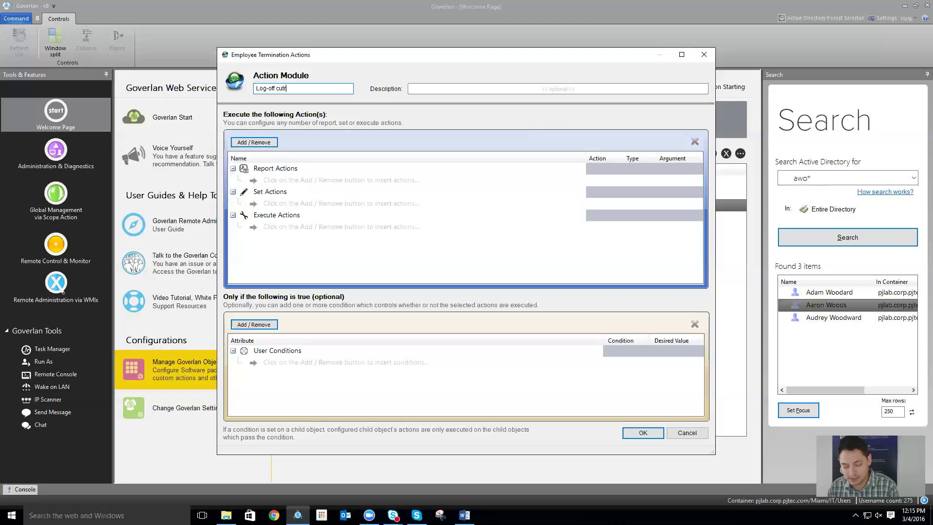
pyautogui.press('BackSpace')
pyautogui.press('BackSpace')
pyautogui.write('rre')
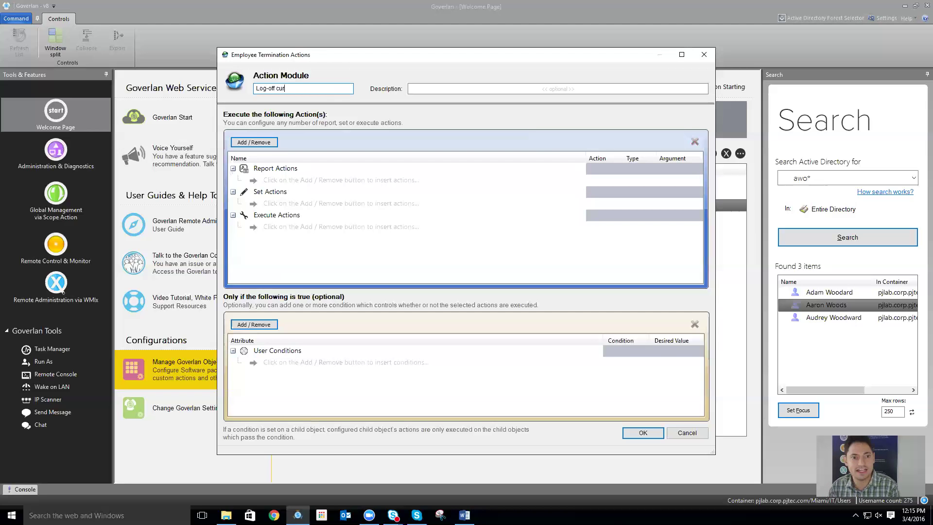
pyautogui.write('nt ')
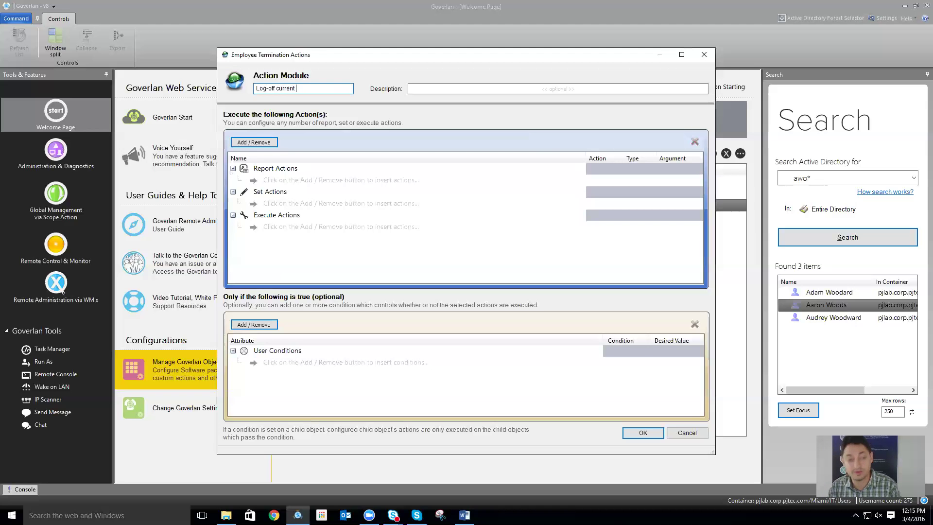
pyautogui.write('sessions')
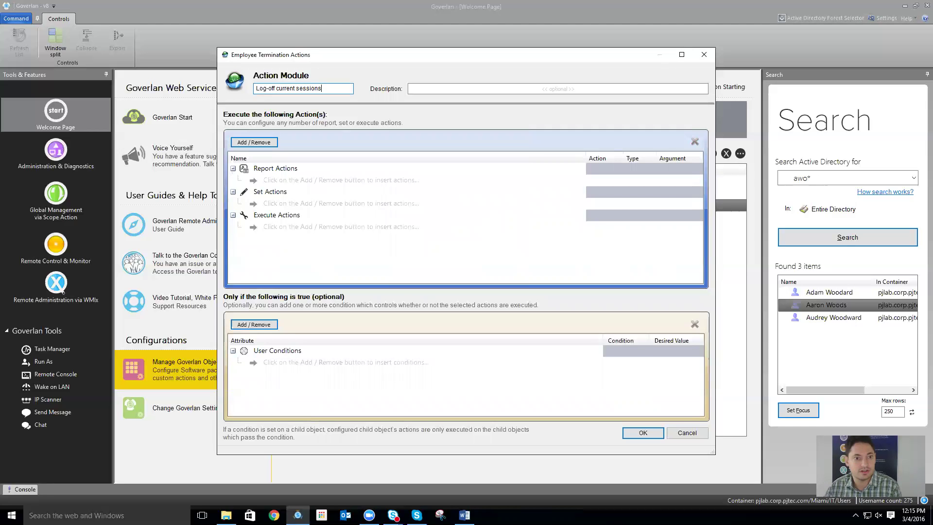
# Step: Add an execute action to log off the console user of the logged-in computers, with Allow user to abort set to False, and save the module
pyautogui.click(249, 142)
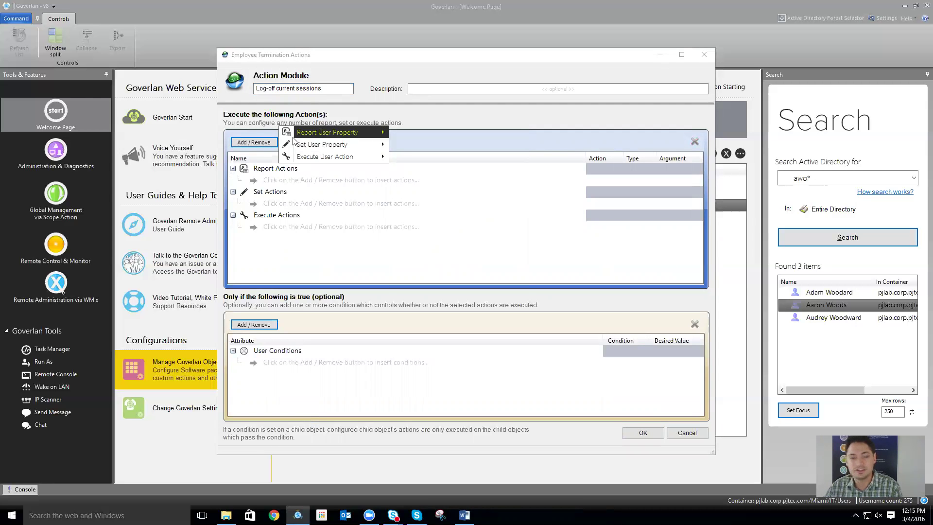
pyautogui.moveTo(307, 148)
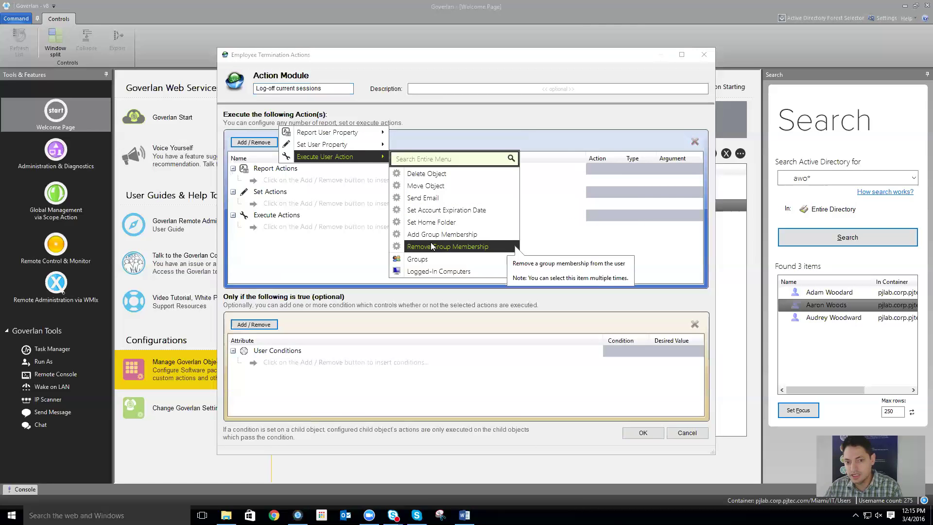
pyautogui.moveTo(441, 265)
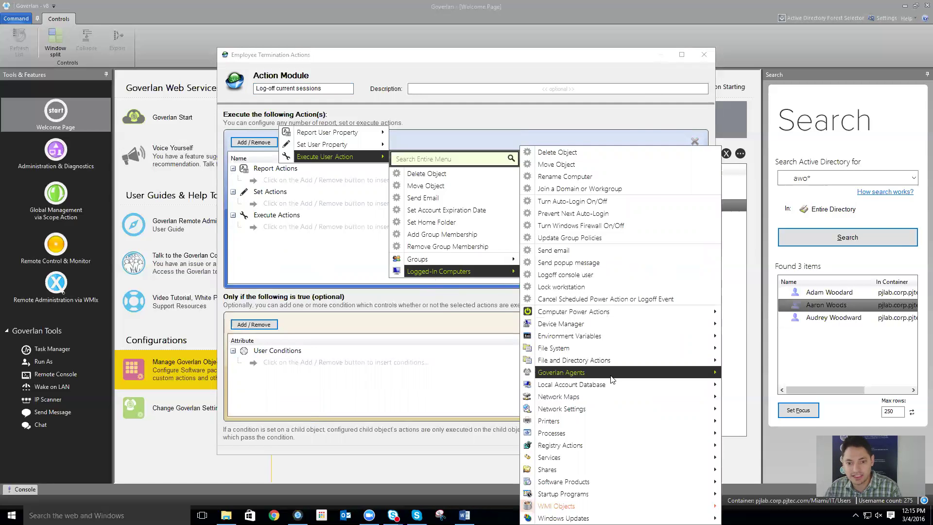
pyautogui.click(595, 274)
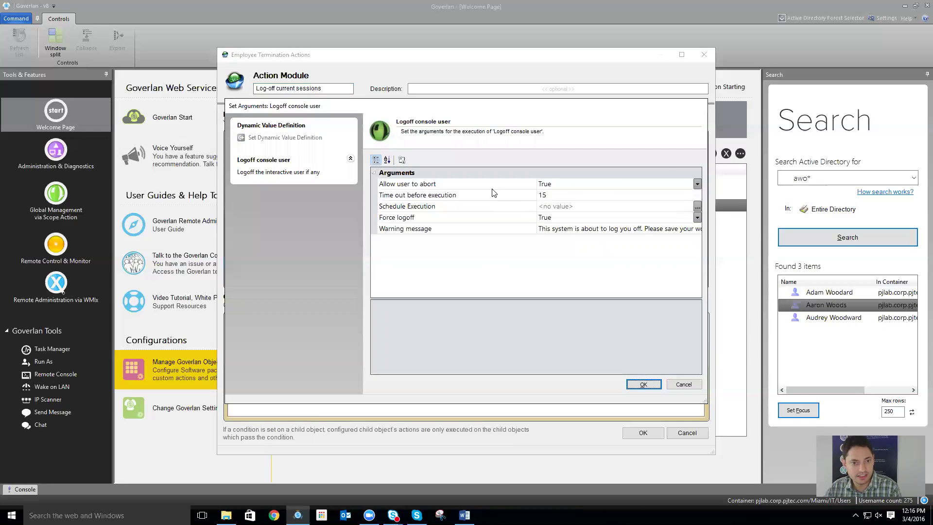
pyautogui.click(698, 184)
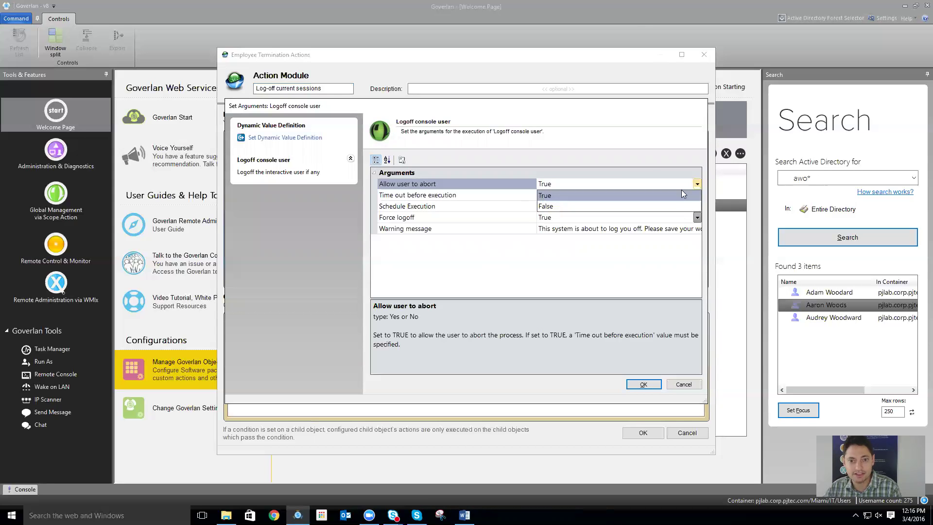
pyautogui.click(627, 209)
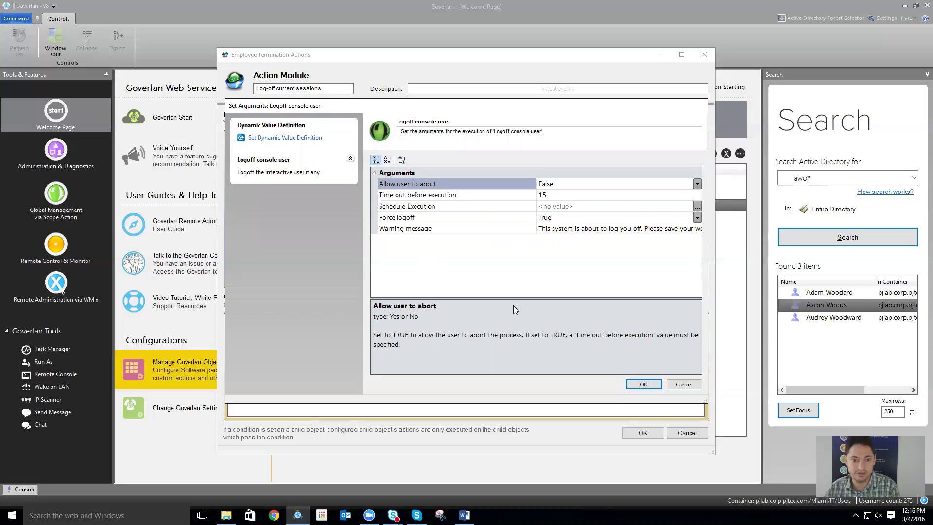
pyautogui.click(645, 384)
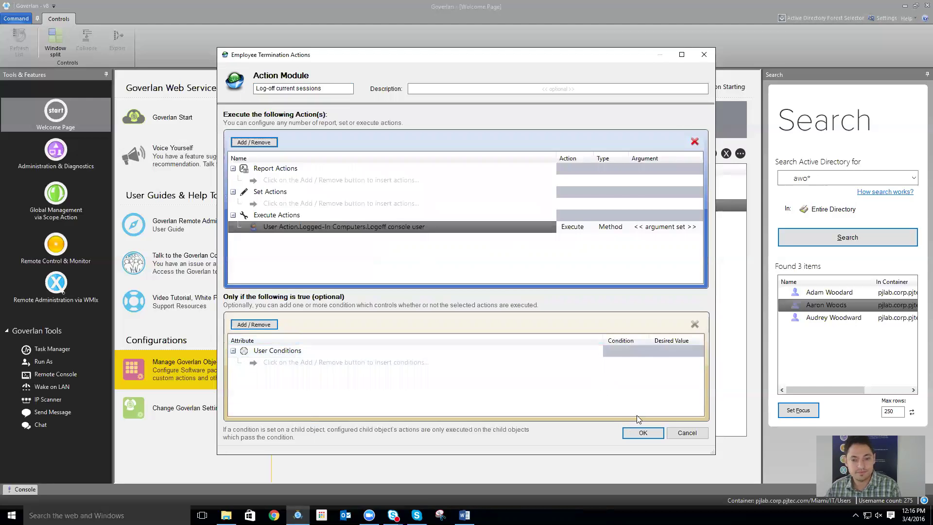
pyautogui.click(633, 434)
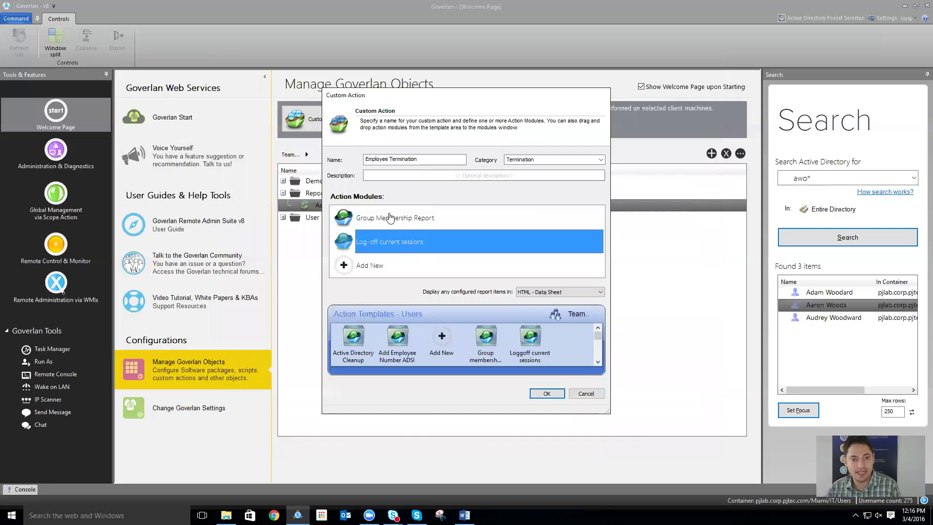
# Step: Start a third action module for Employee Termination and name it Login History
pyautogui.click(375, 269)
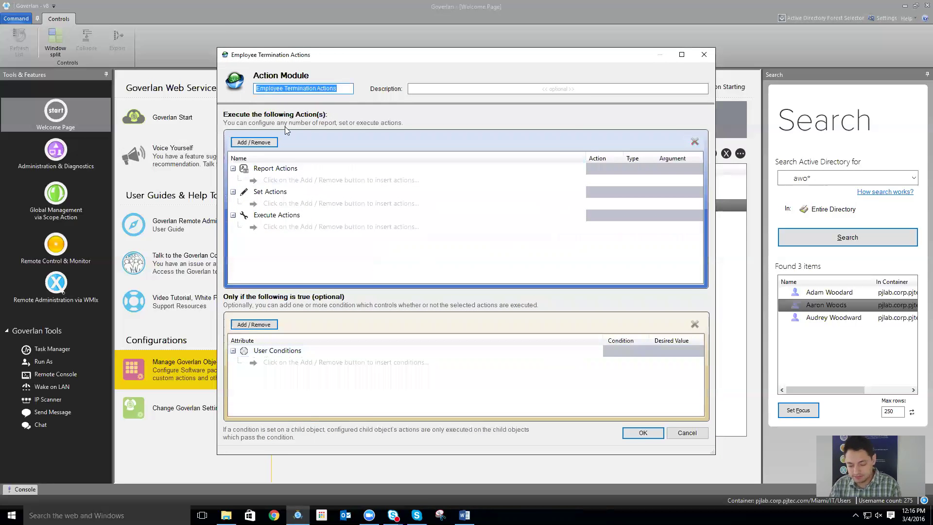
pyautogui.write('Login Hi')
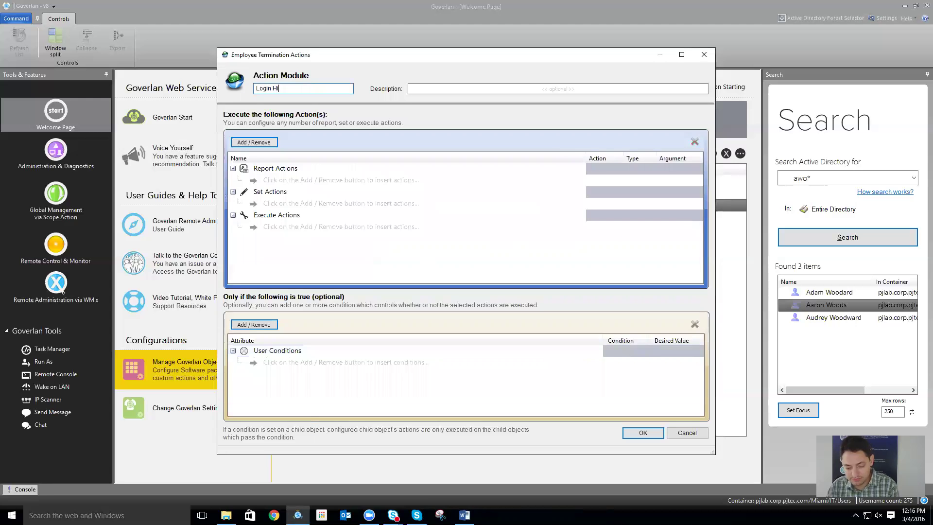
pyautogui.write('story')
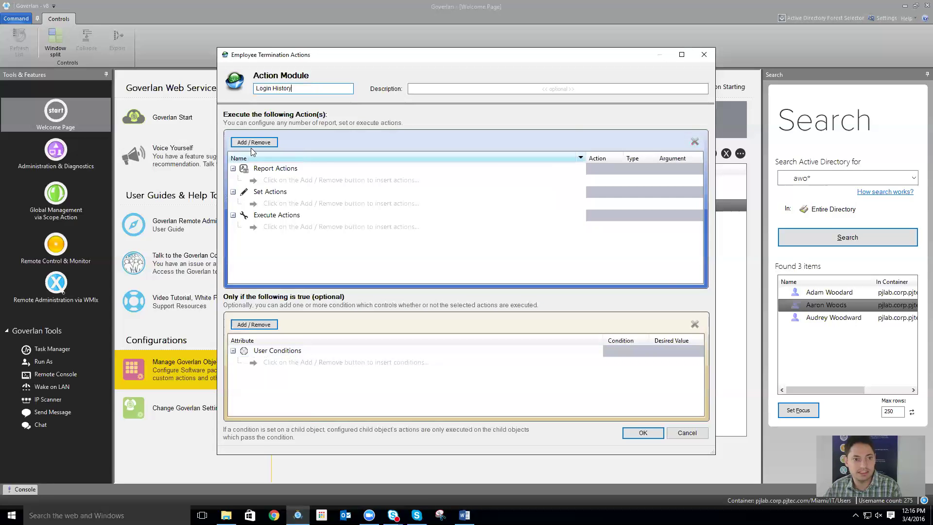
# Step: Add a report action for All Login Event Information from the user's Computer Login History and save the module
pyautogui.click(267, 139)
pyautogui.moveTo(340, 132)
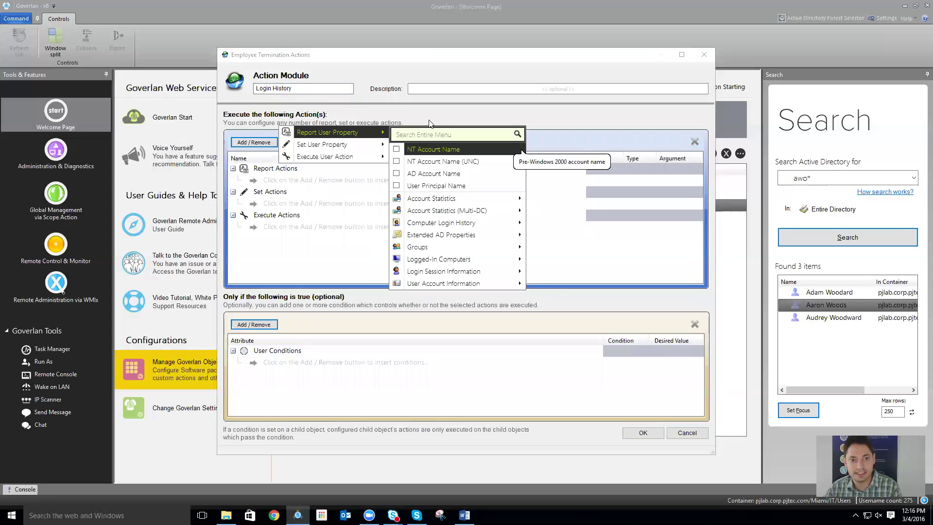
pyautogui.write('history')
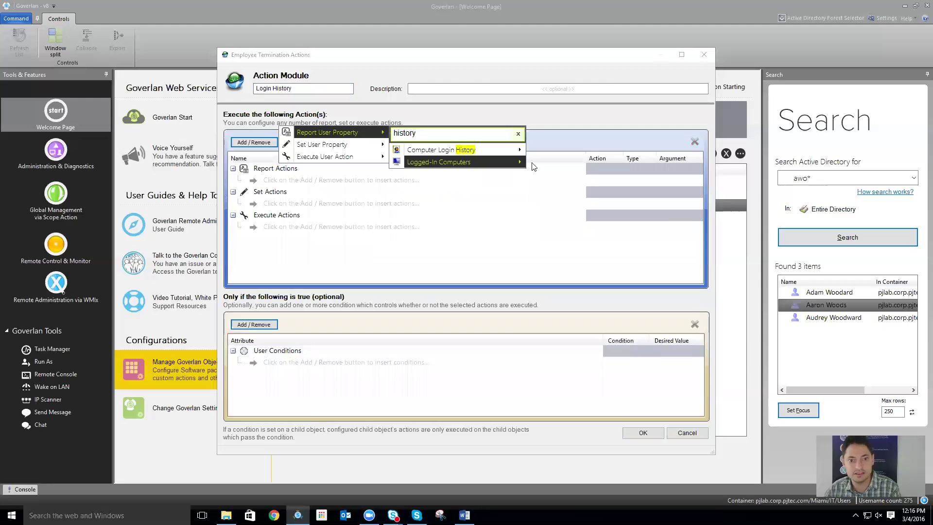
pyautogui.moveTo(494, 154)
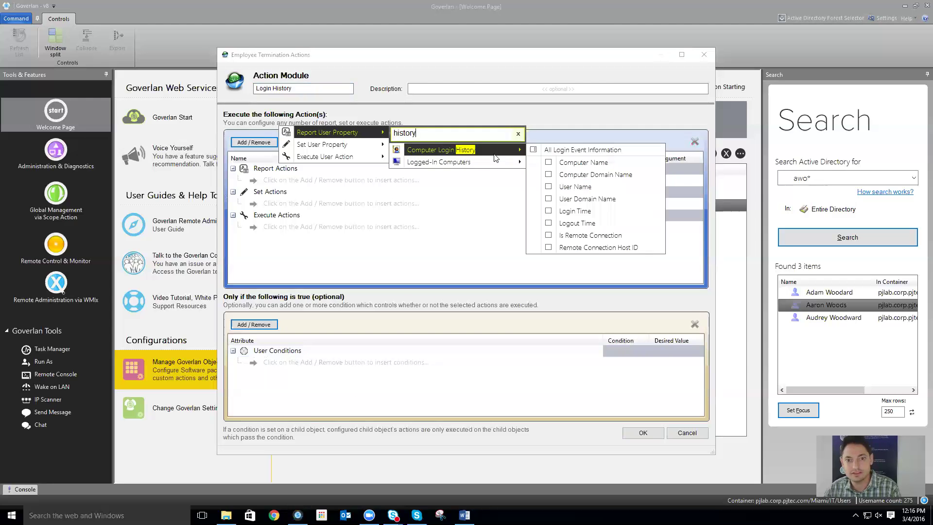
pyautogui.click(560, 152)
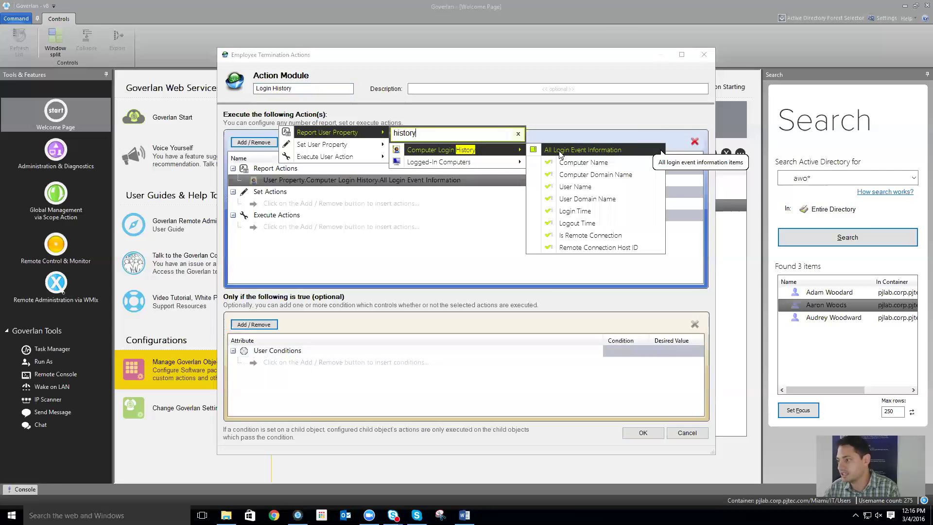
pyautogui.click(368, 295)
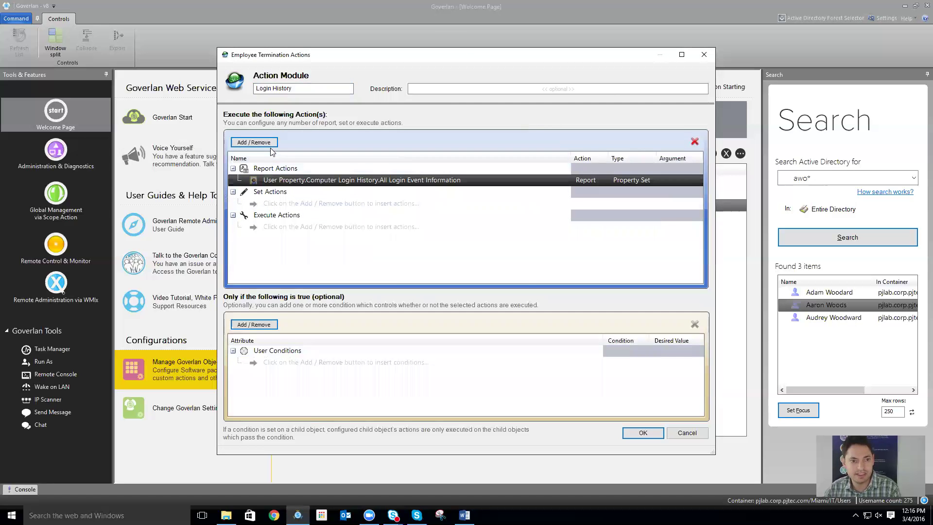
pyautogui.click(257, 142)
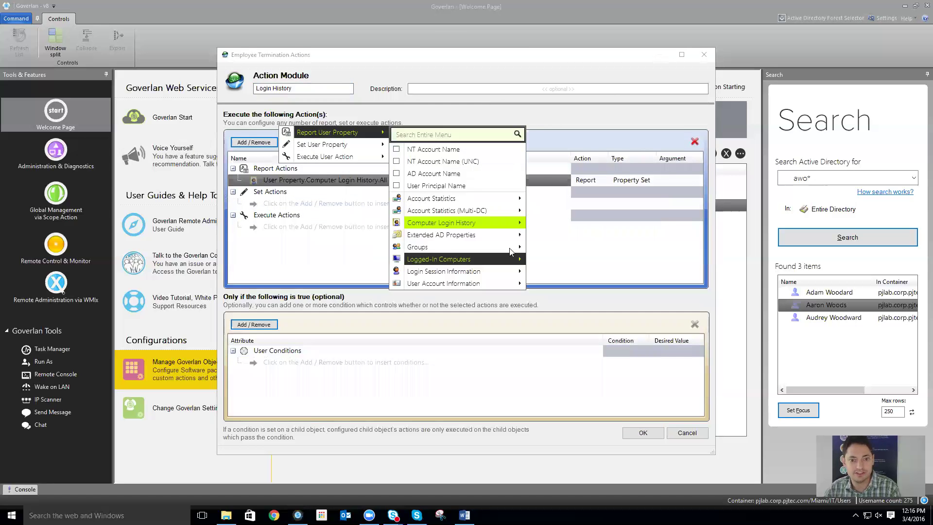
pyautogui.moveTo(466, 222)
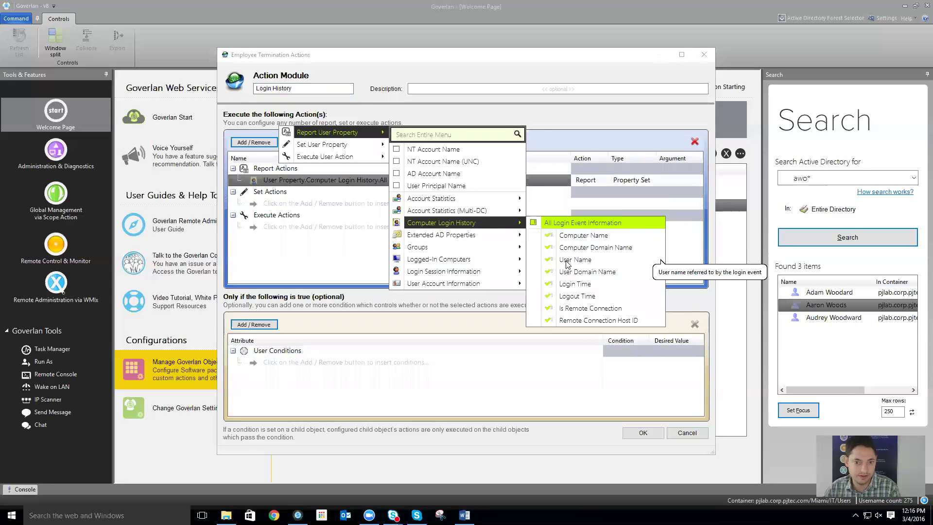
pyautogui.click(452, 319)
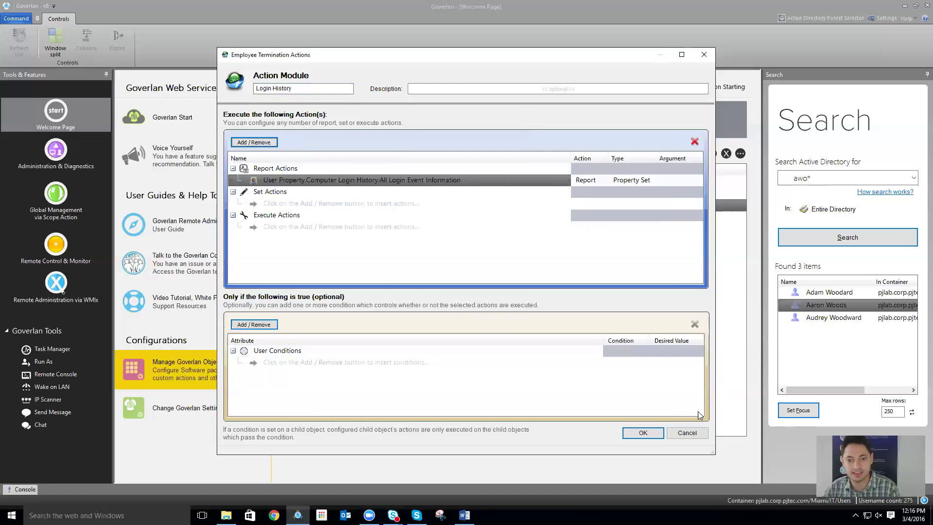
pyautogui.click(645, 434)
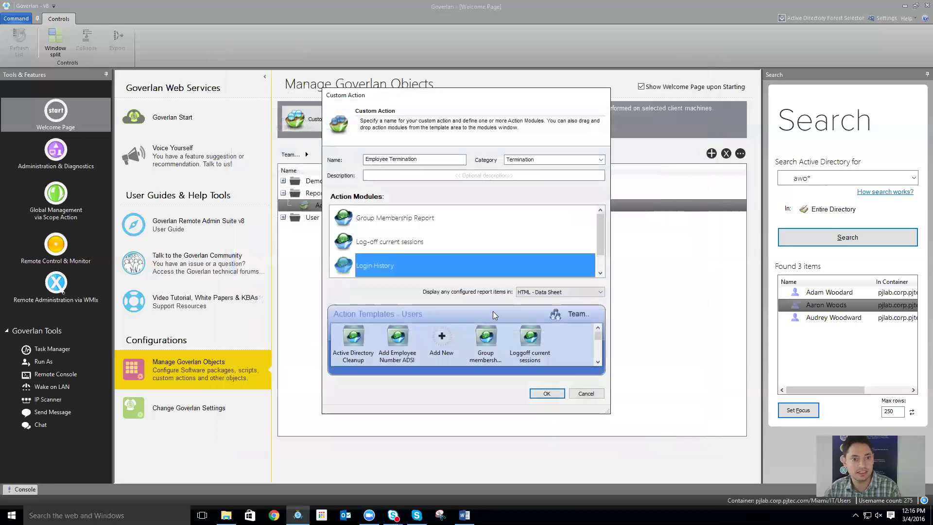
# Step: Start a fourth action module and add a set action that sets the user's Account Disabled property to True
pyautogui.scroll(-1, 458, 254)
pyautogui.doubleClick(369, 265)
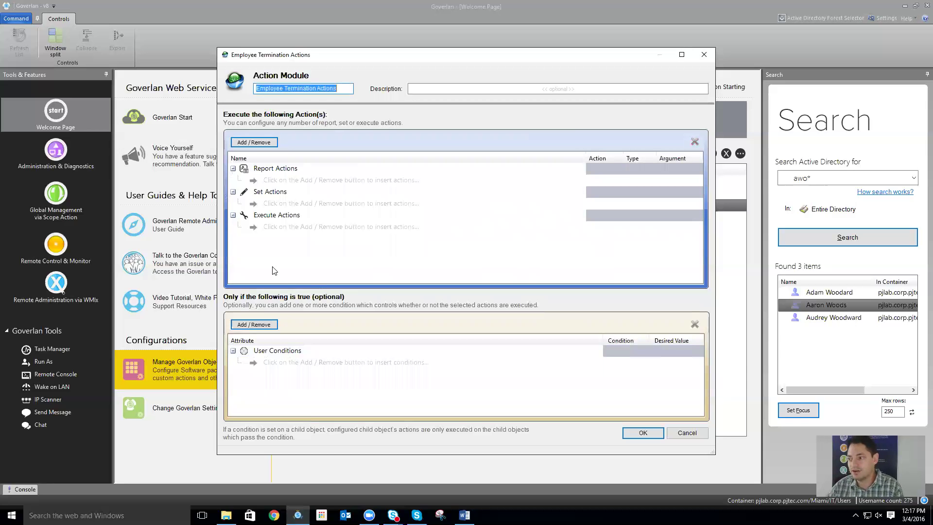
pyautogui.click(255, 146)
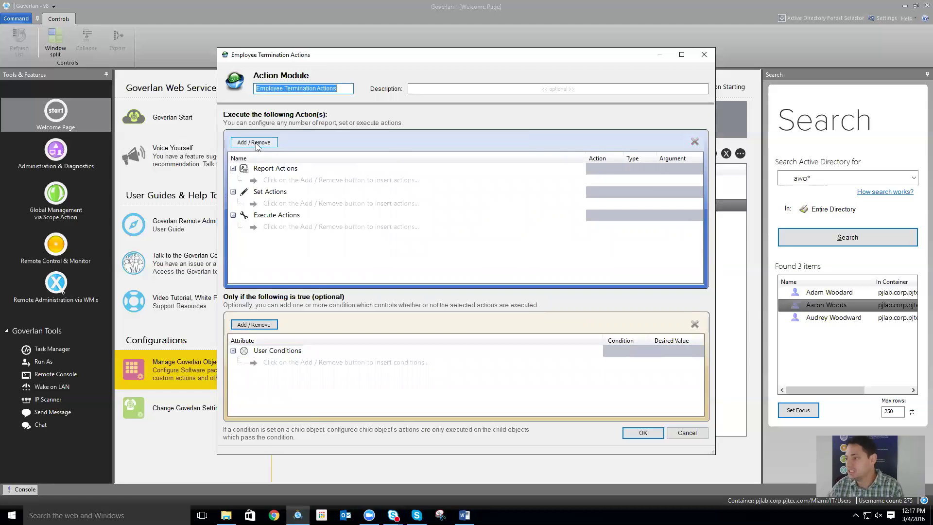
pyautogui.moveTo(292, 145)
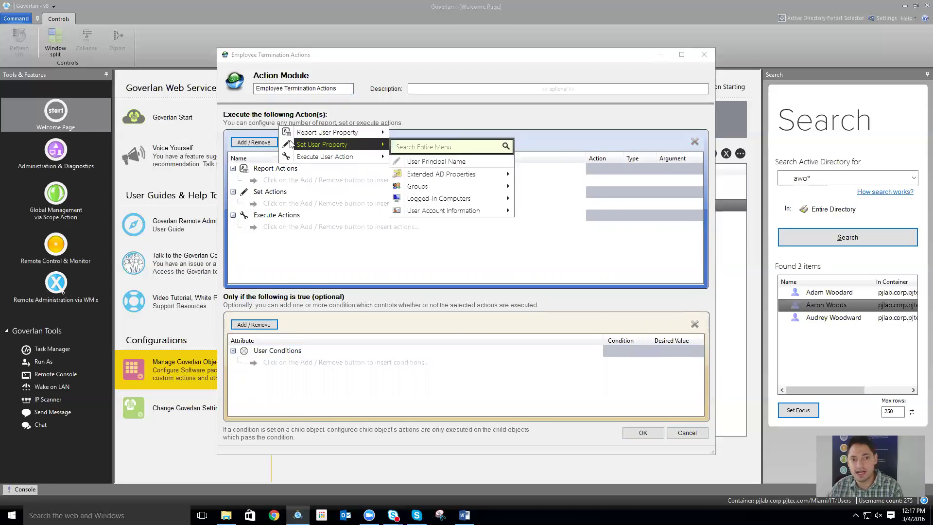
pyautogui.moveTo(451, 174)
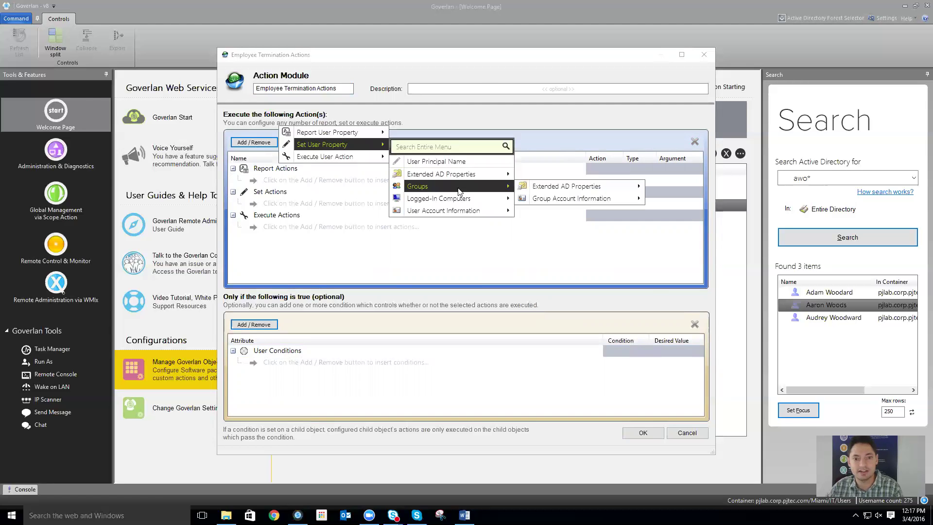
pyautogui.moveTo(459, 211)
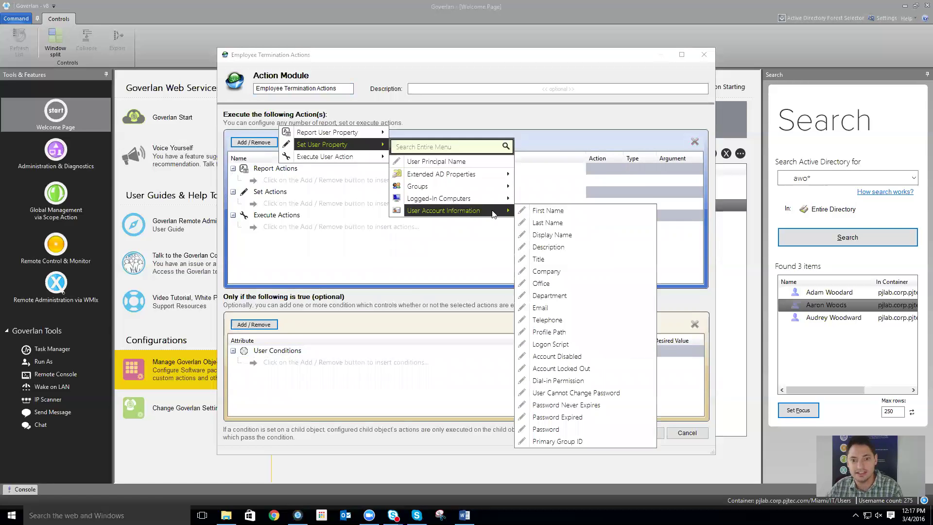
pyautogui.click(569, 353)
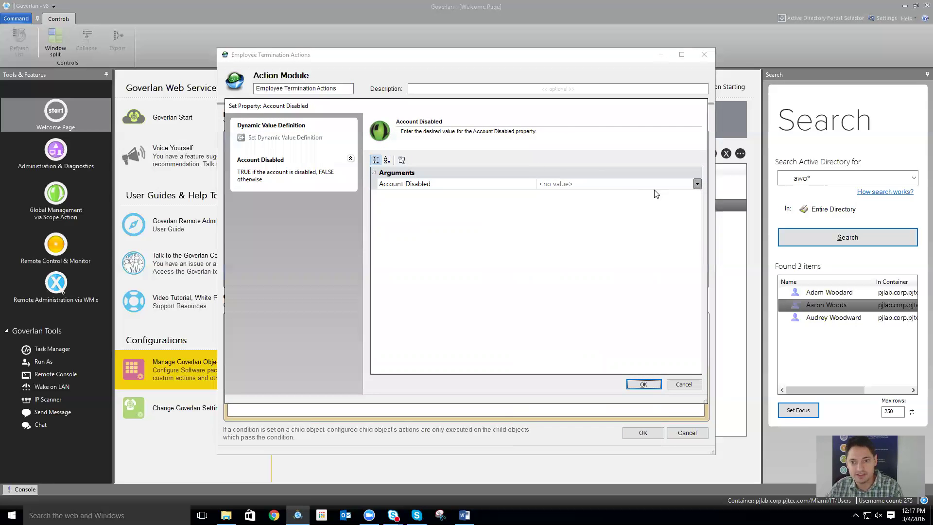
pyautogui.click(697, 185)
pyautogui.click(592, 195)
pyautogui.click(643, 384)
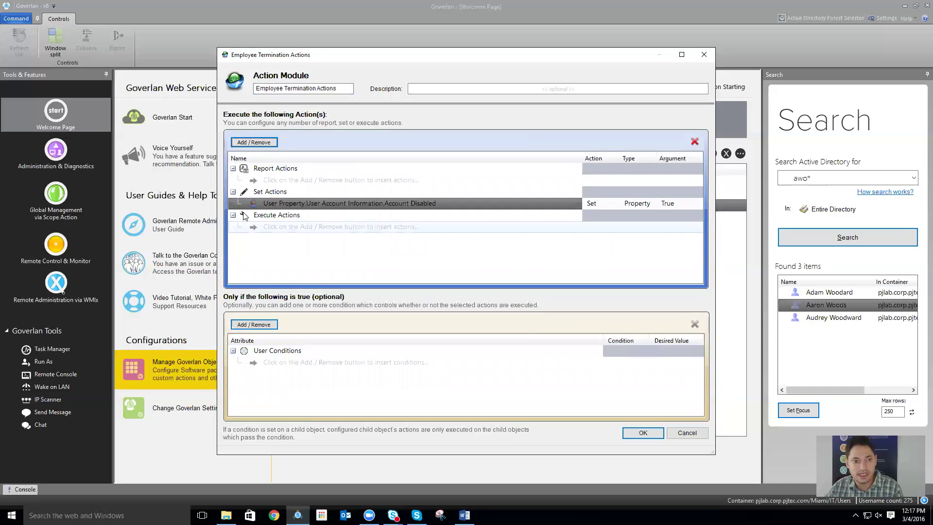
# Step: Add a set action that sets the user's Password Expired property to True
pyautogui.click(259, 142)
pyautogui.moveTo(335, 145)
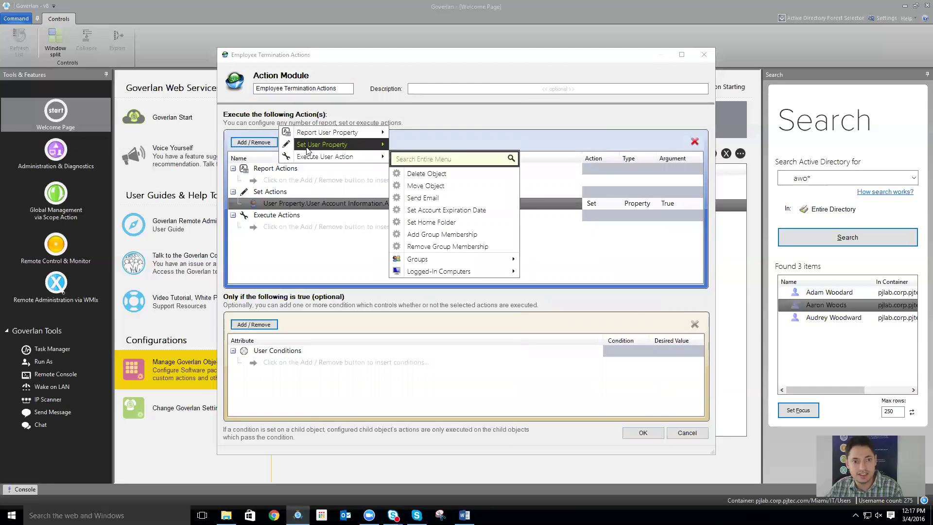
pyautogui.moveTo(482, 210)
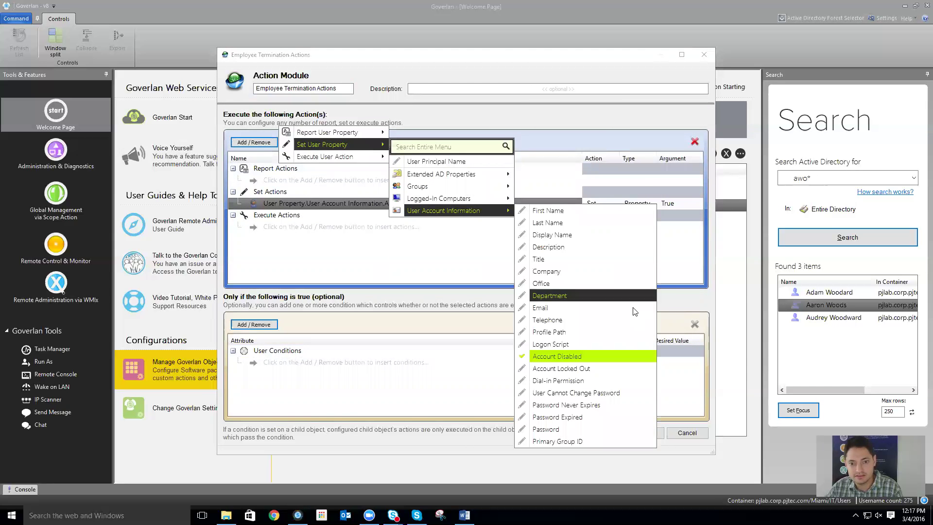
pyautogui.click(584, 417)
pyautogui.click(698, 183)
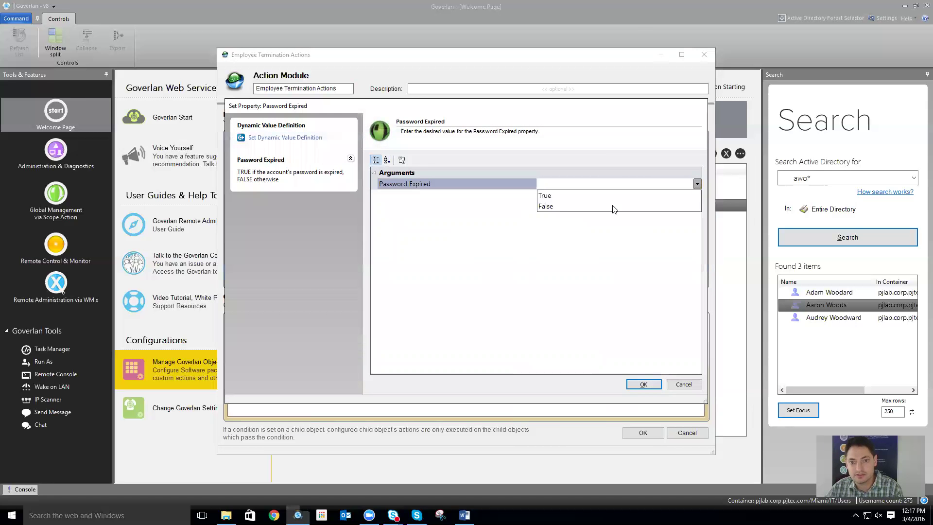
pyautogui.click(598, 197)
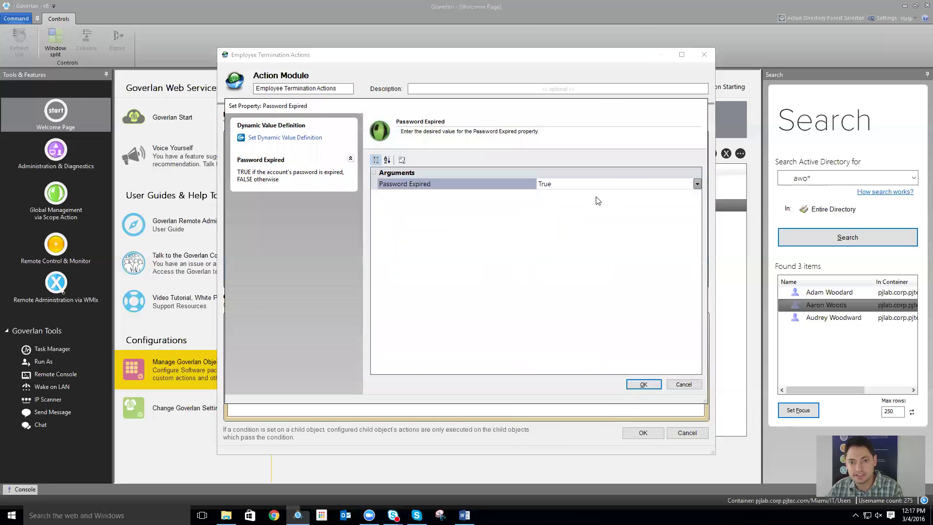
pyautogui.click(644, 384)
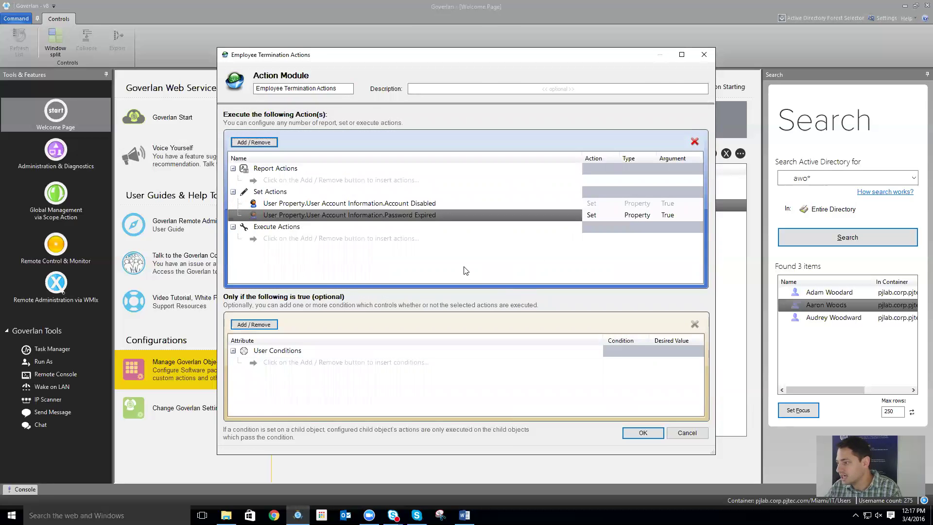
# Step: Add a Move Object execute action that moves the user to the Terminated container of pjlab.corp.pjtec.com
pyautogui.click(260, 145)
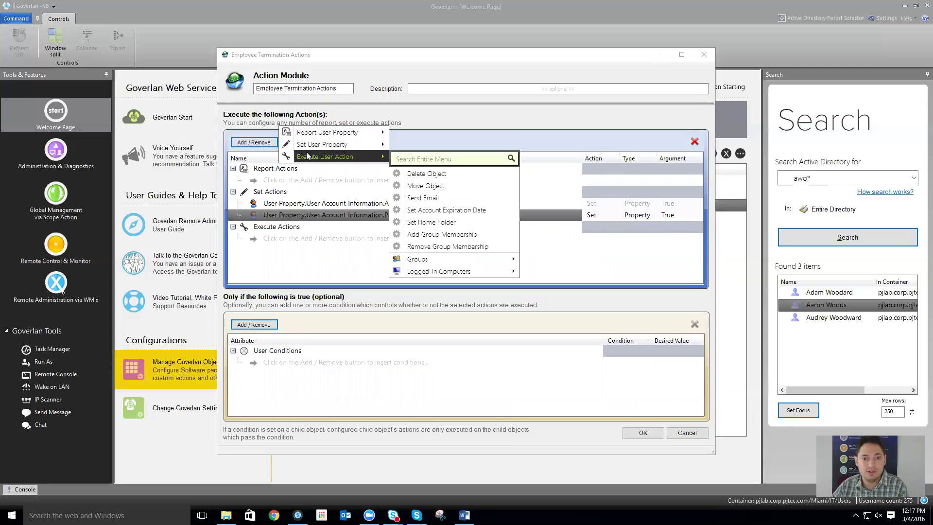
pyautogui.click(438, 188)
pyautogui.click(697, 184)
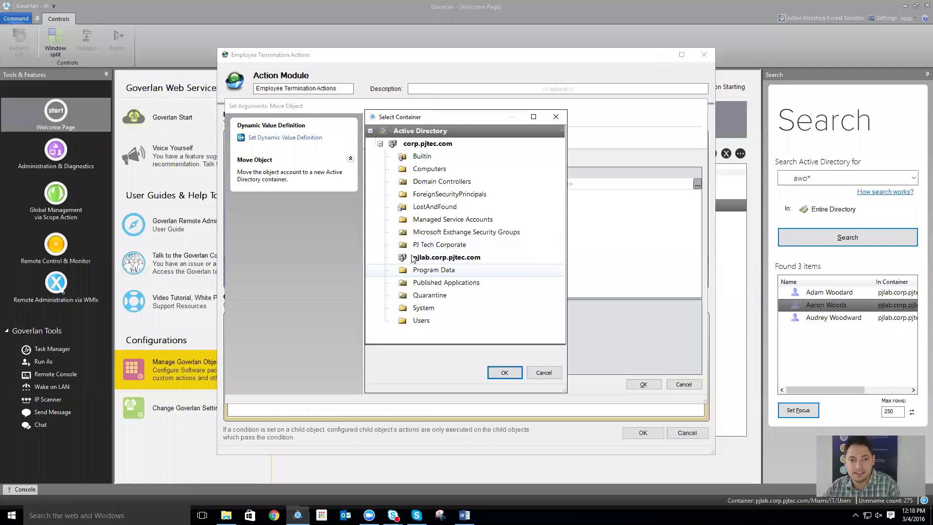
pyautogui.doubleClick(437, 259)
pyautogui.scroll(-5, 438, 262)
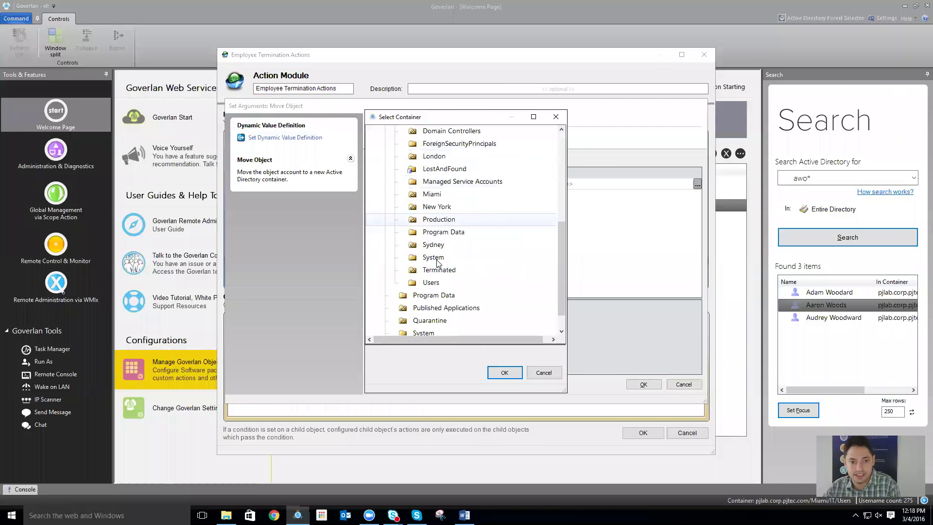
pyautogui.click(439, 270)
pyautogui.click(504, 372)
pyautogui.click(643, 384)
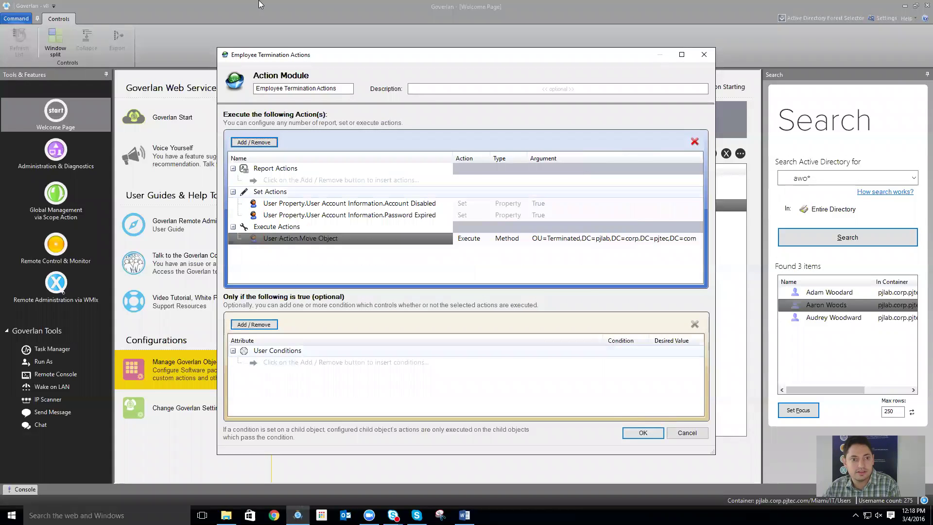
# Step: Name the fourth action module AD Clean up and save it
pyautogui.press('Tab')
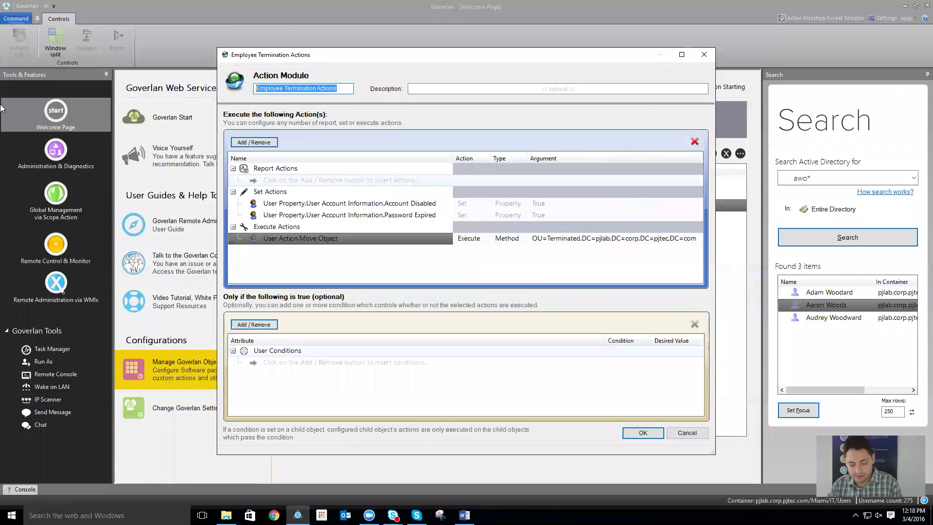
pyautogui.write('AD Clean up')
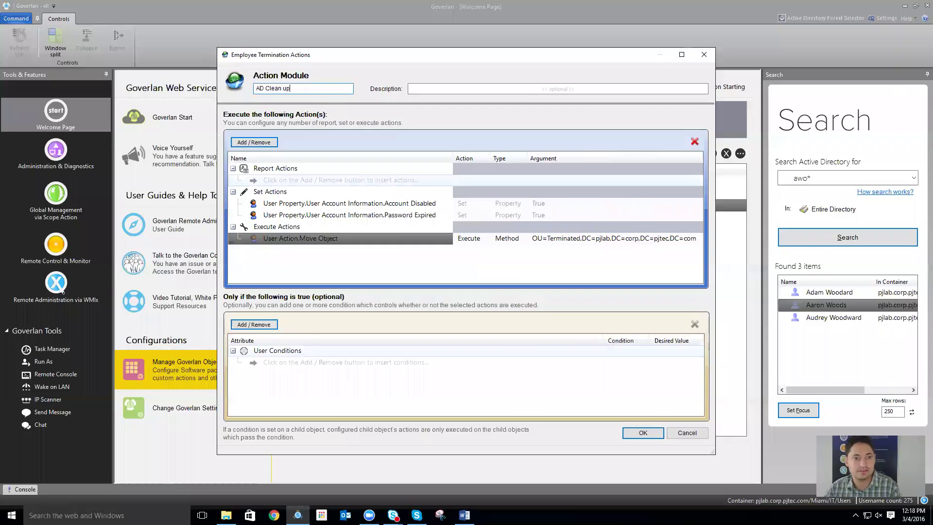
pyautogui.click(641, 432)
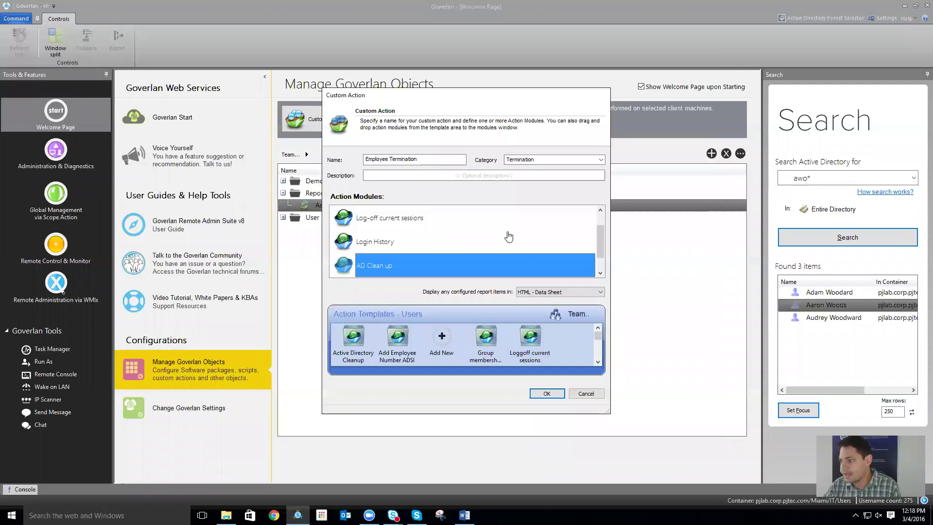
# Step: Start a fifth action module for Employee Termination and add a Remove member execute action on the user's groups
pyautogui.scroll(-1, 516, 241)
pyautogui.click(366, 272)
pyautogui.doubleClick(366, 272)
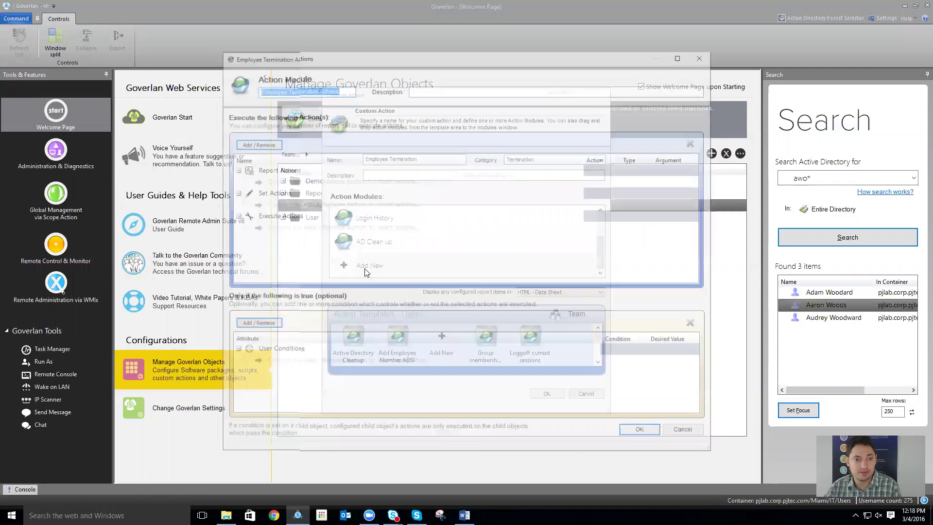
pyautogui.click(263, 142)
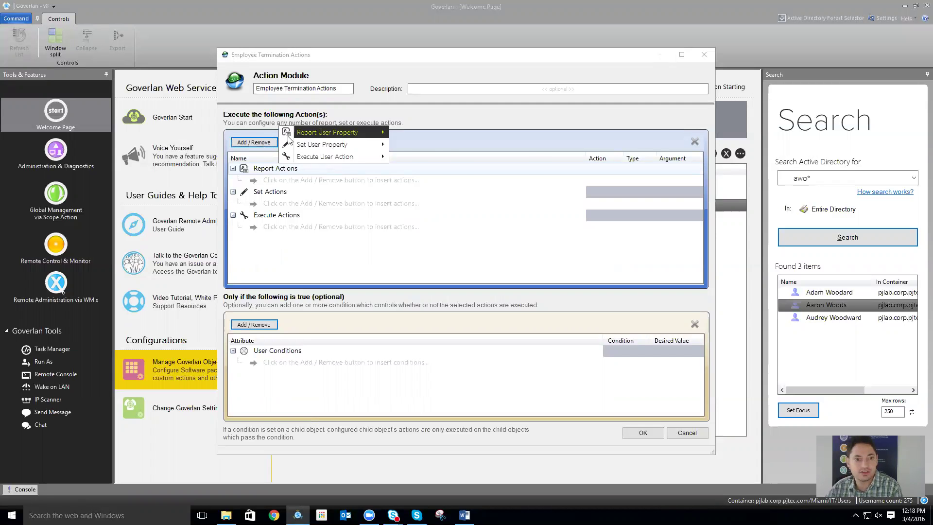
pyautogui.moveTo(341, 156)
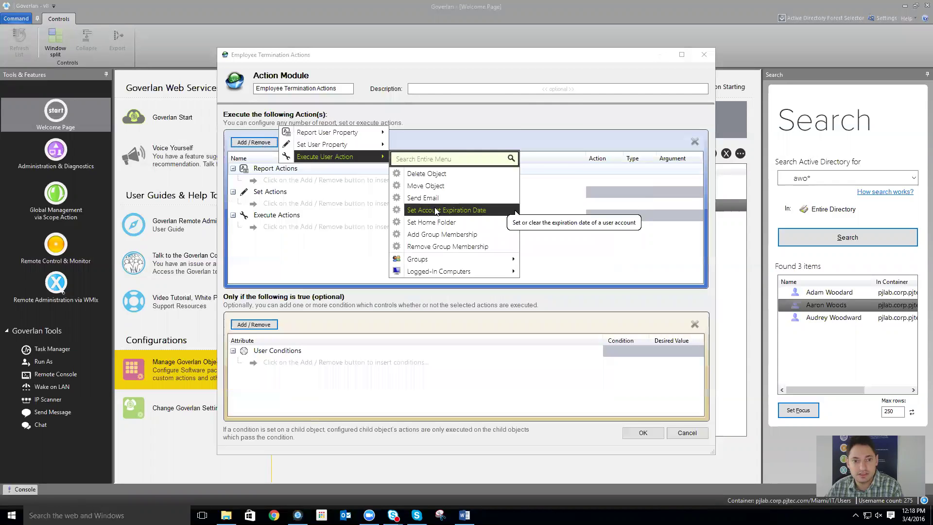
pyautogui.moveTo(443, 266)
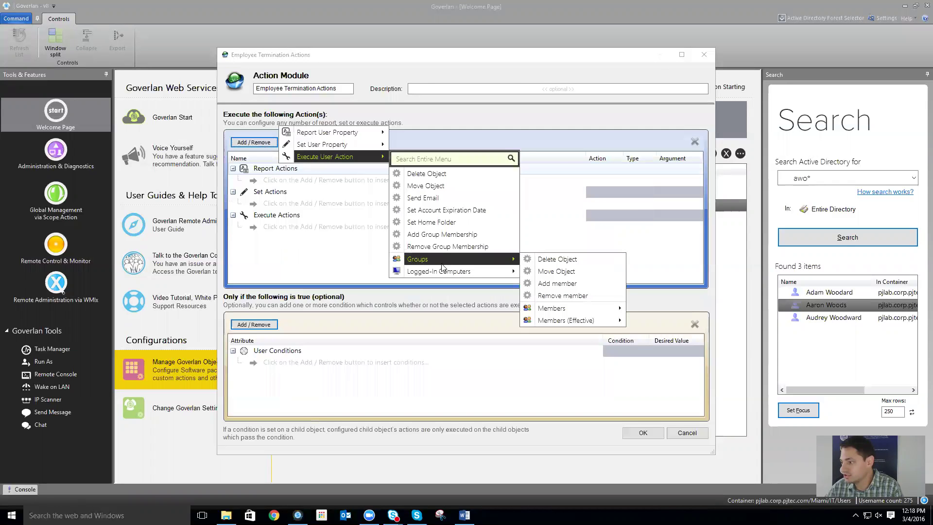
pyautogui.click(545, 296)
# Step: Define the Remove member action's member name as the dynamic value NT Account Name (UNC) and accept the arguments
pyautogui.click(578, 186)
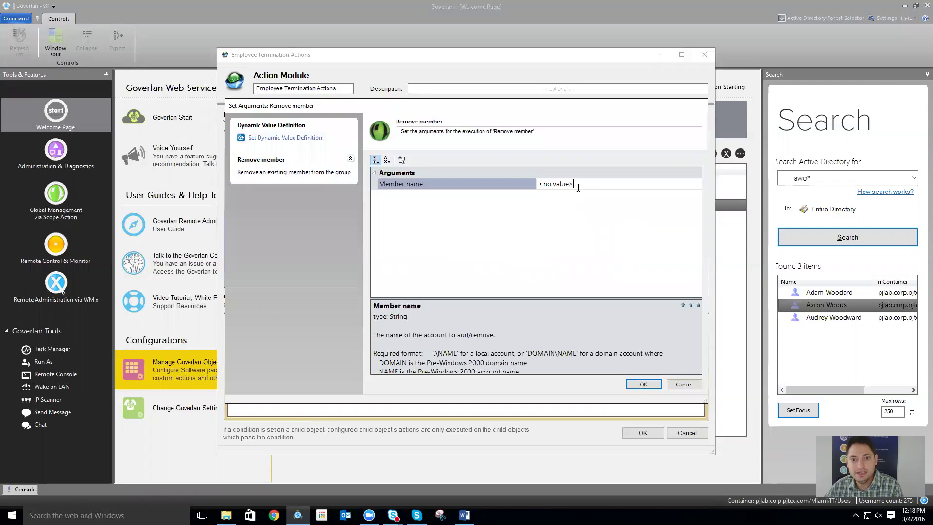
pyautogui.click(306, 138)
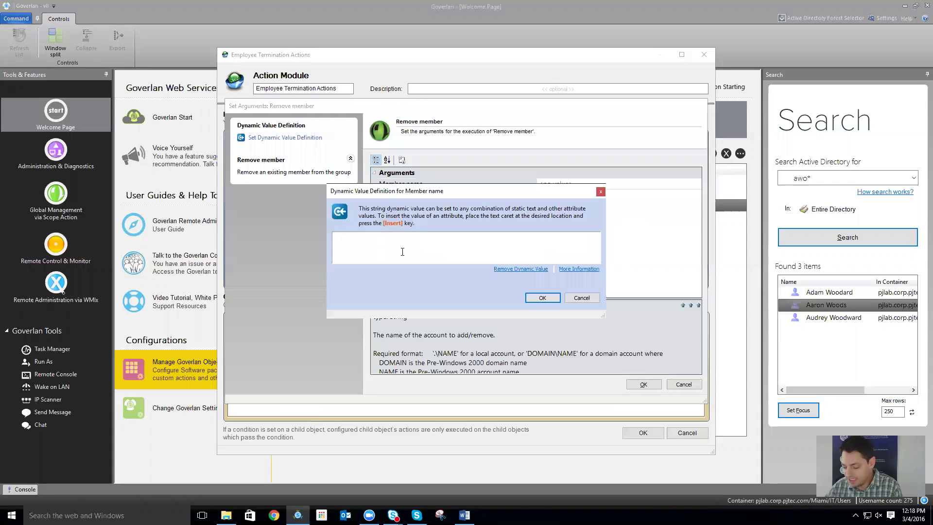
pyautogui.press('Insert')
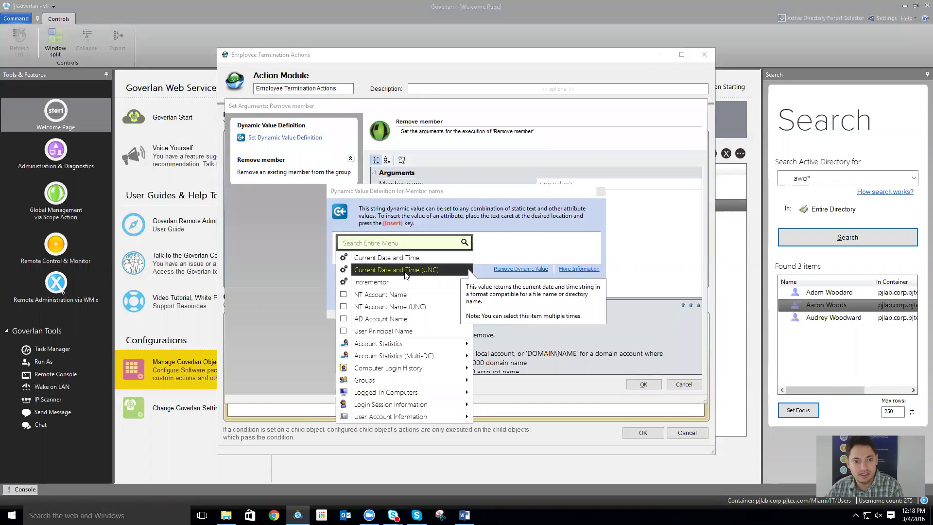
pyautogui.click(400, 308)
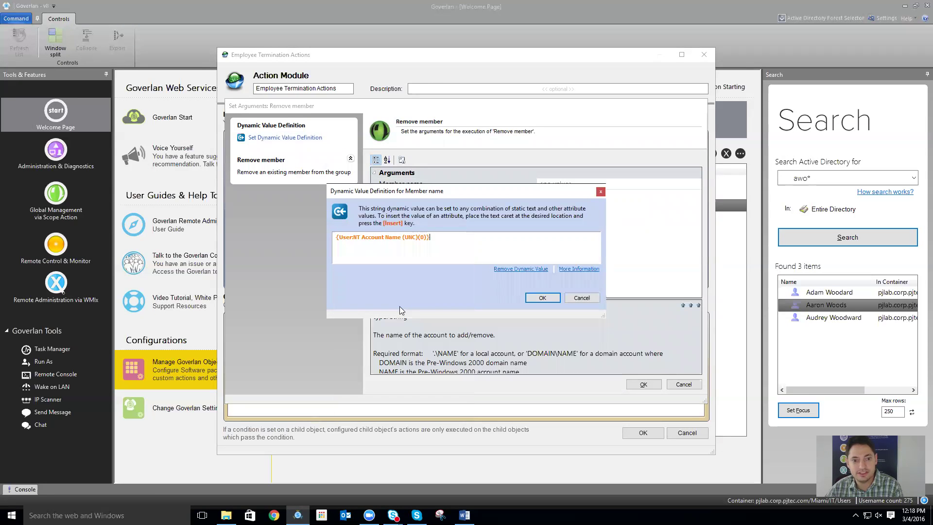
pyautogui.click(543, 297)
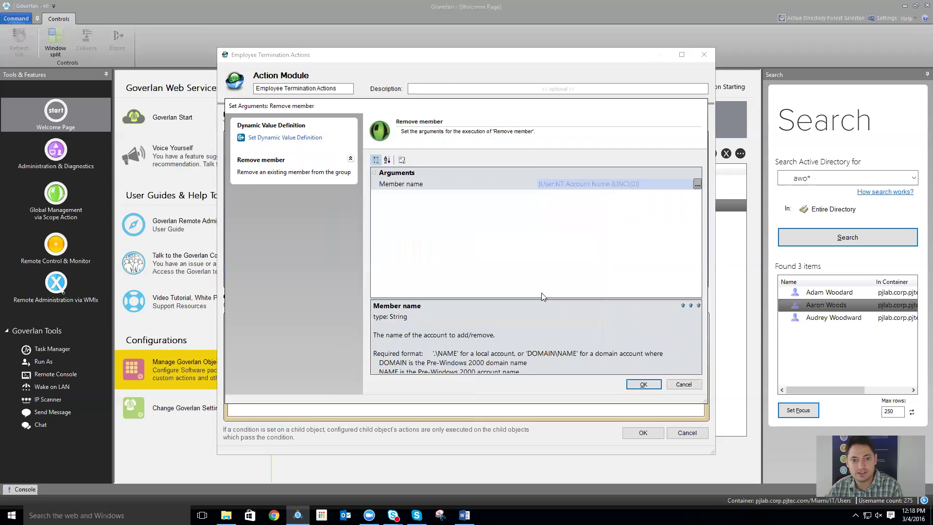
pyautogui.click(644, 383)
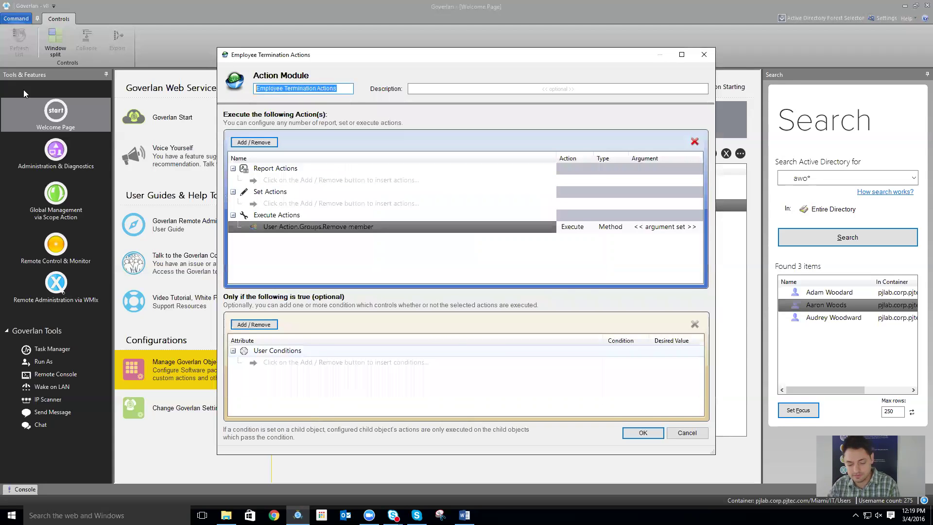
# Step: Name the fifth action module Remove Groups and save it
pyautogui.write('Remove Gr')
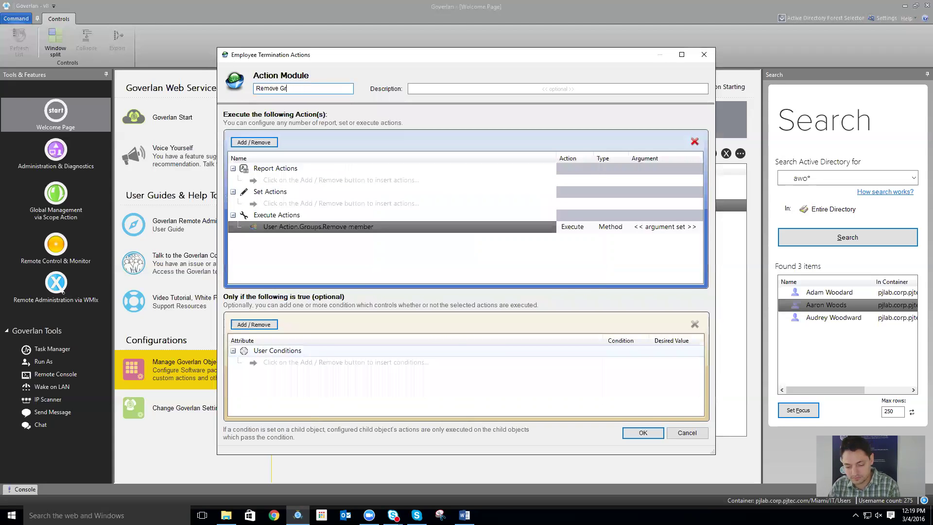
pyautogui.write('oups')
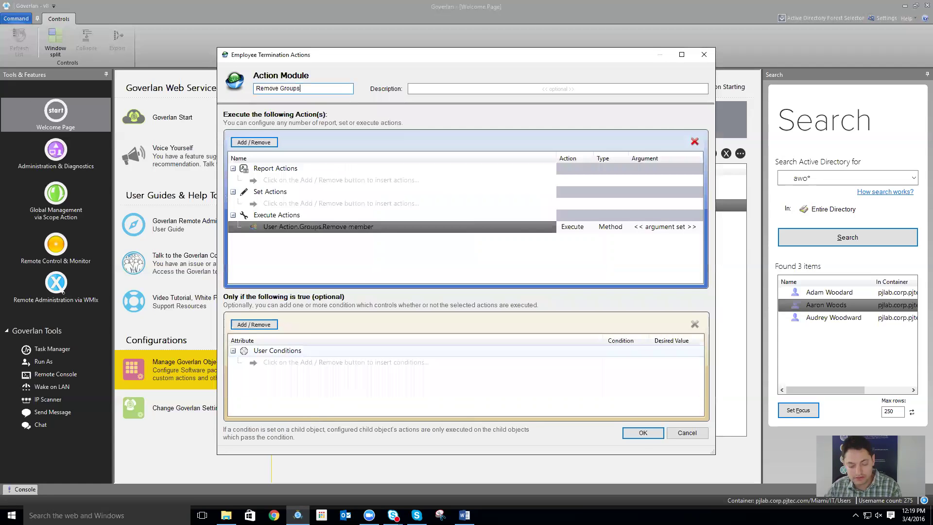
pyautogui.click(641, 436)
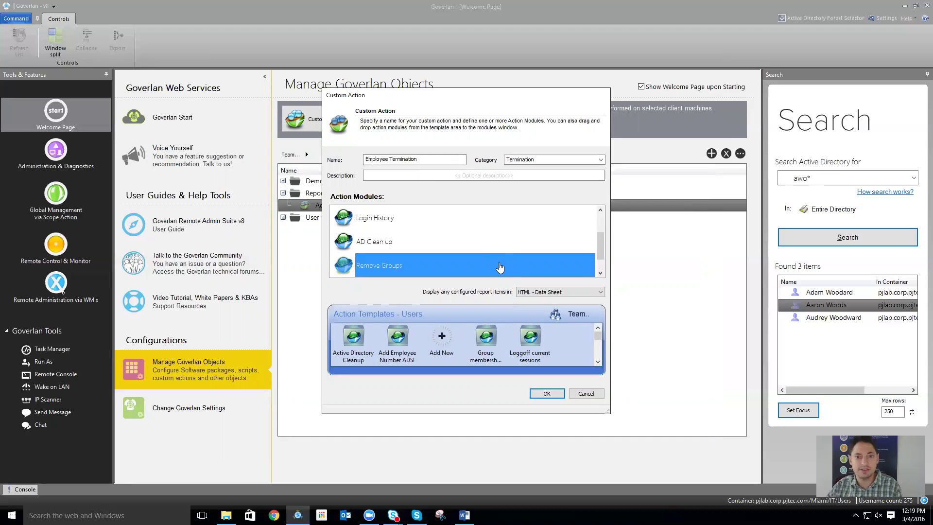
# Step: Review the list of Employee Termination action modules and save the custom action
pyautogui.scroll(2, 498, 265)
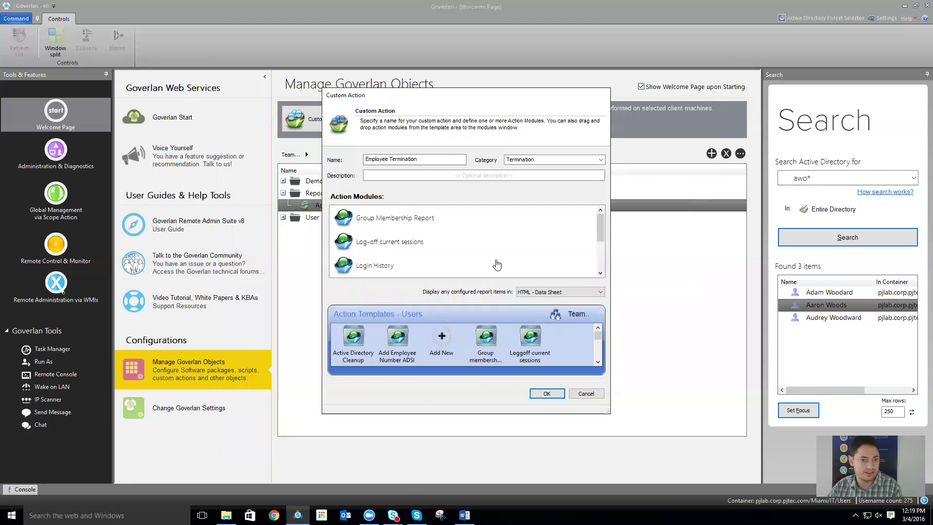
pyautogui.scroll(-3, 497, 265)
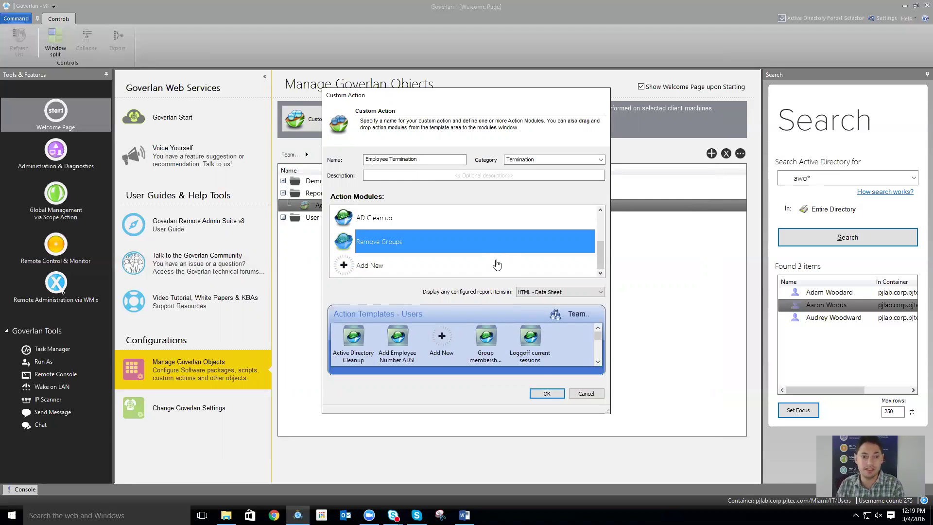
pyautogui.click(539, 394)
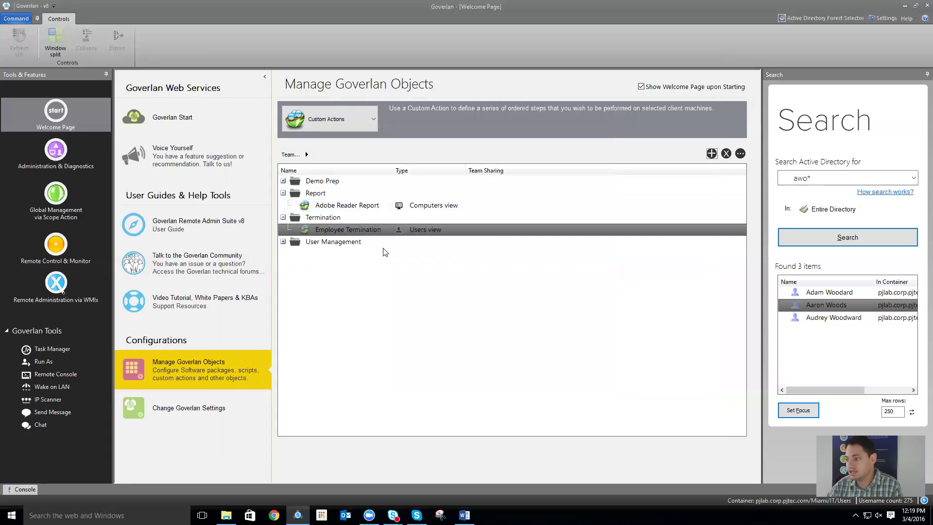
pyautogui.hotkey('alt', 'Tab')
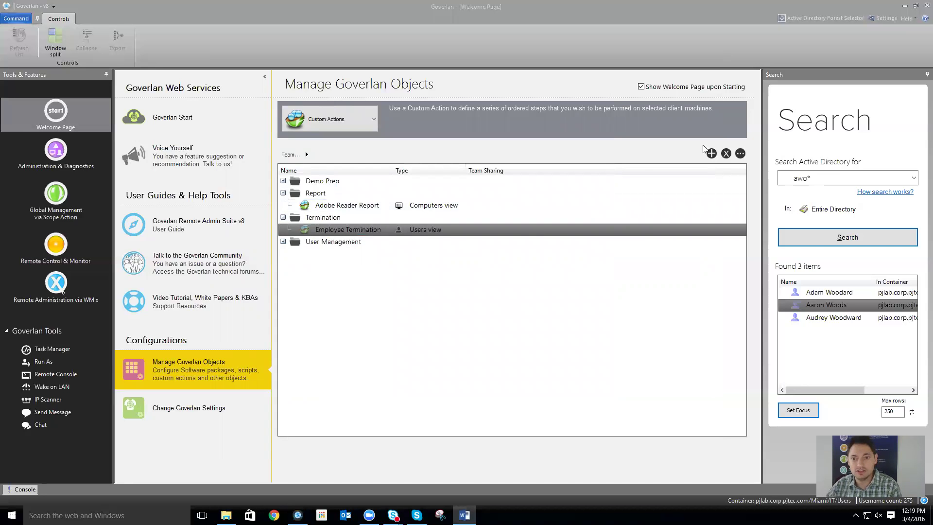
# Step: Create a custom action for the Users view, name it Unterminate User and assign it a category
pyautogui.click(712, 154)
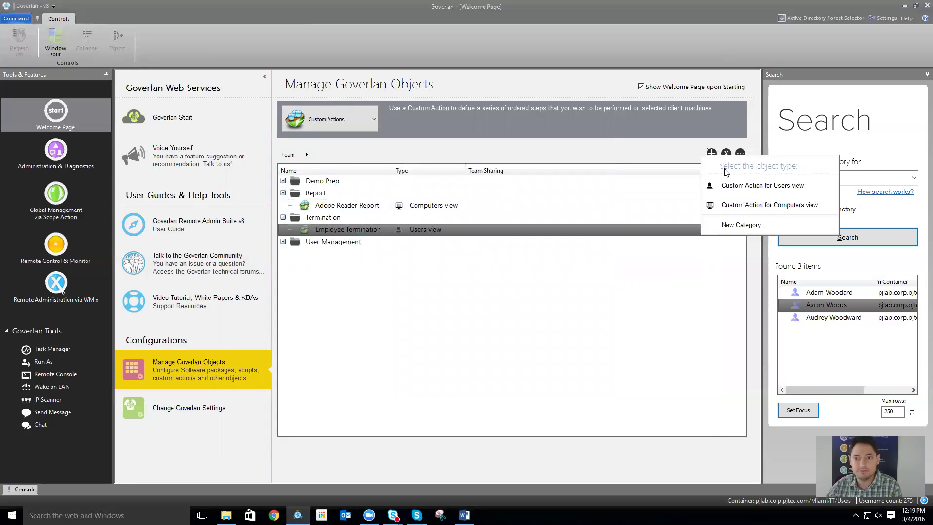
pyautogui.click(736, 190)
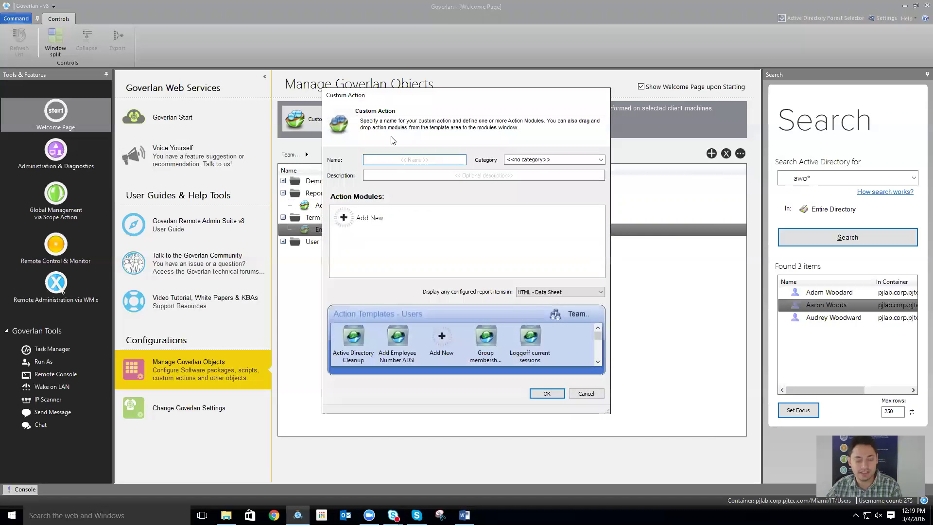
pyautogui.write('Un')
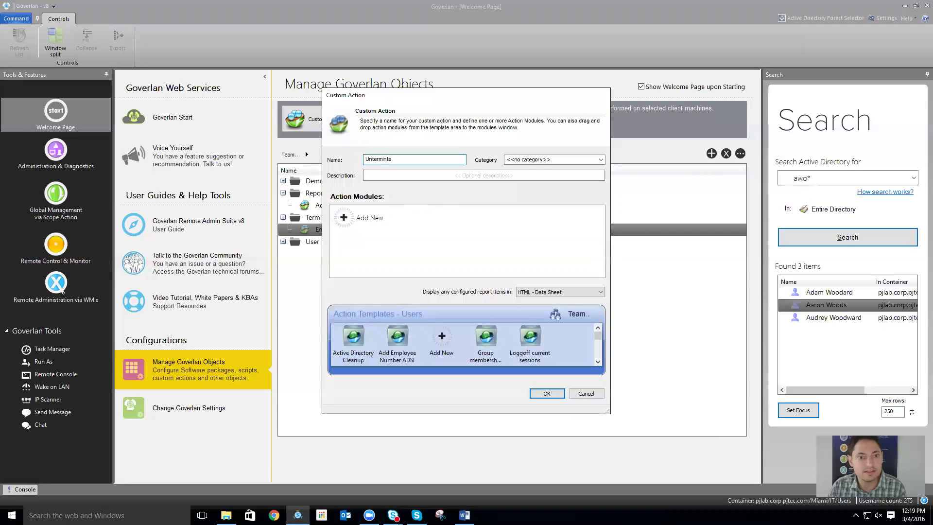
pyautogui.write('termin')
pyautogui.press('BackSpace')
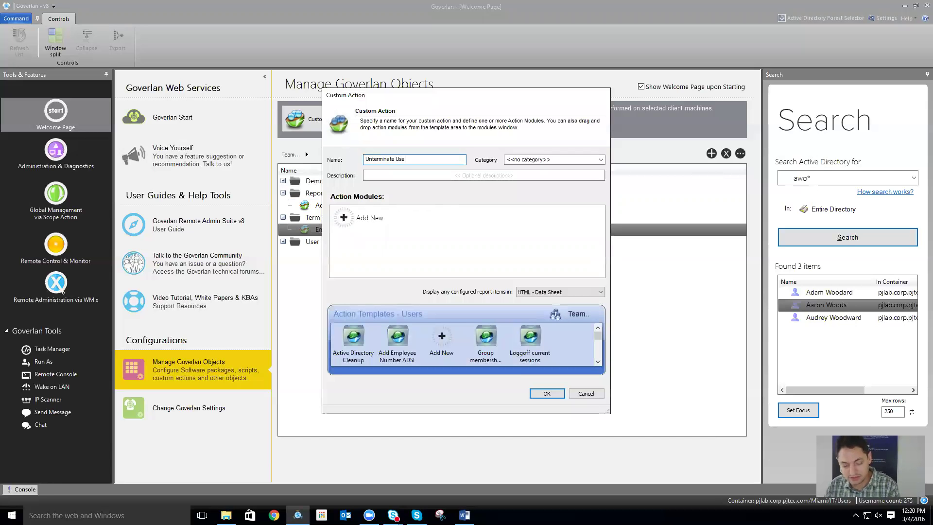
pyautogui.click(589, 157)
pyautogui.click(599, 156)
pyautogui.click(554, 185)
# Step: Add an action module to Unterminate User with a set action that sets the account's Password Expired property to False
pyautogui.doubleClick(362, 217)
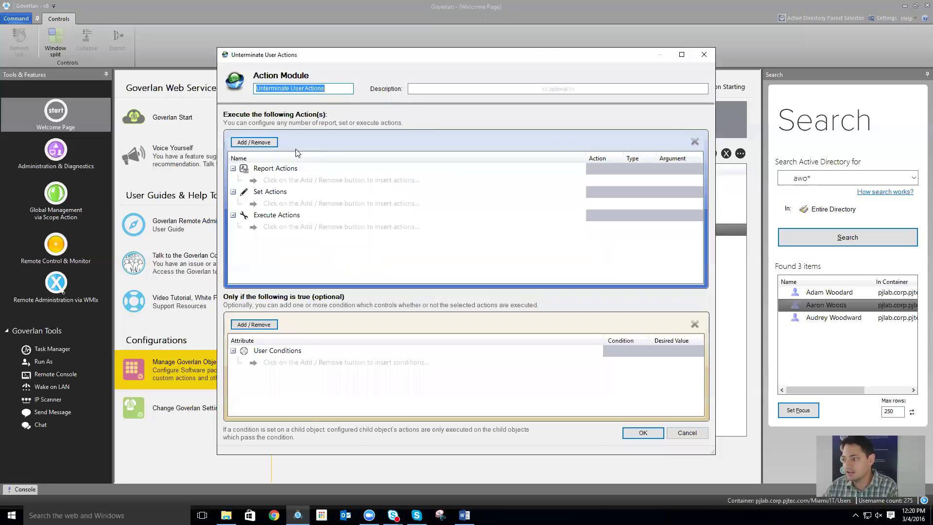
pyautogui.click(269, 142)
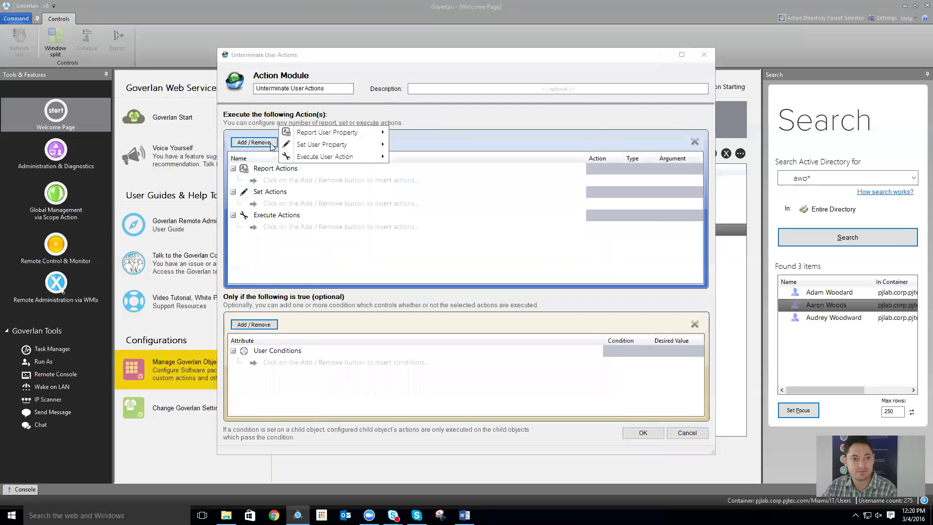
pyautogui.moveTo(306, 146)
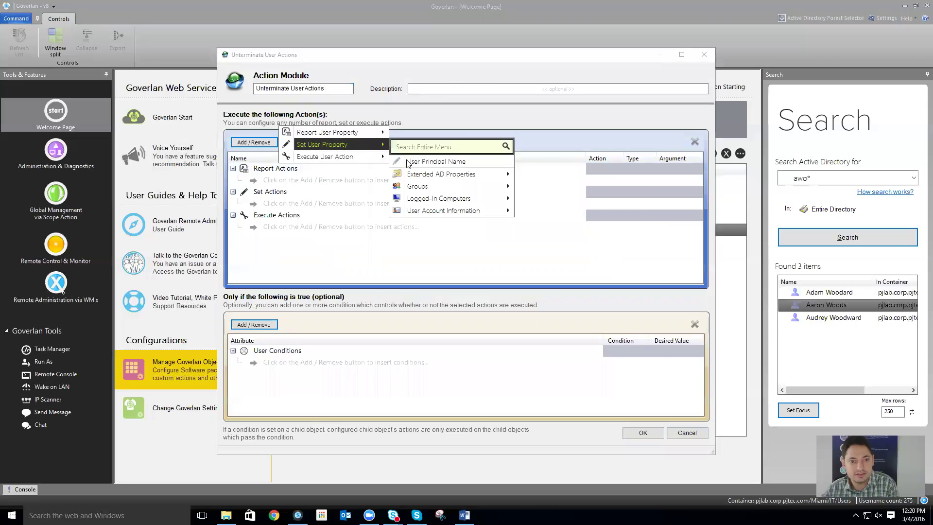
pyautogui.moveTo(447, 214)
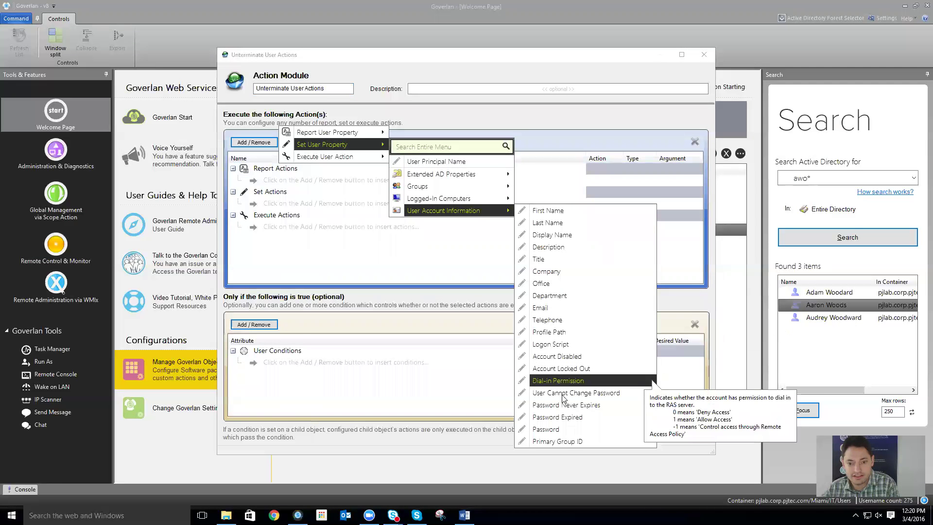
pyautogui.click(566, 419)
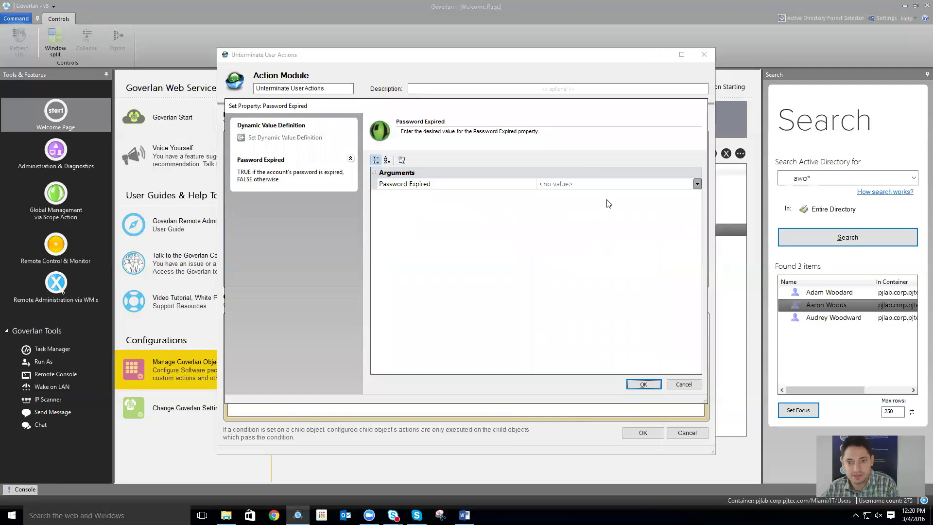
pyautogui.click(697, 184)
pyautogui.click(566, 208)
pyautogui.click(636, 380)
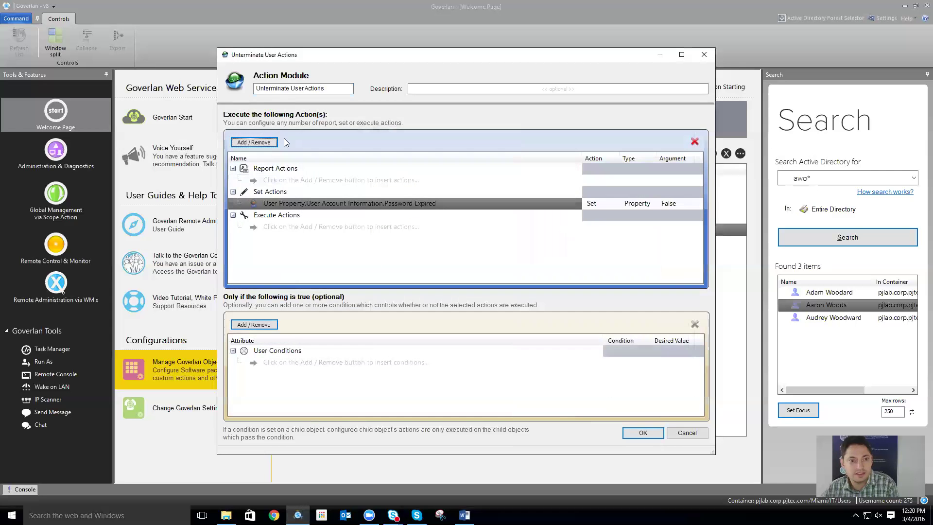
# Step: Add a set action for the Account Disabled user account property with the value True
pyautogui.click(270, 142)
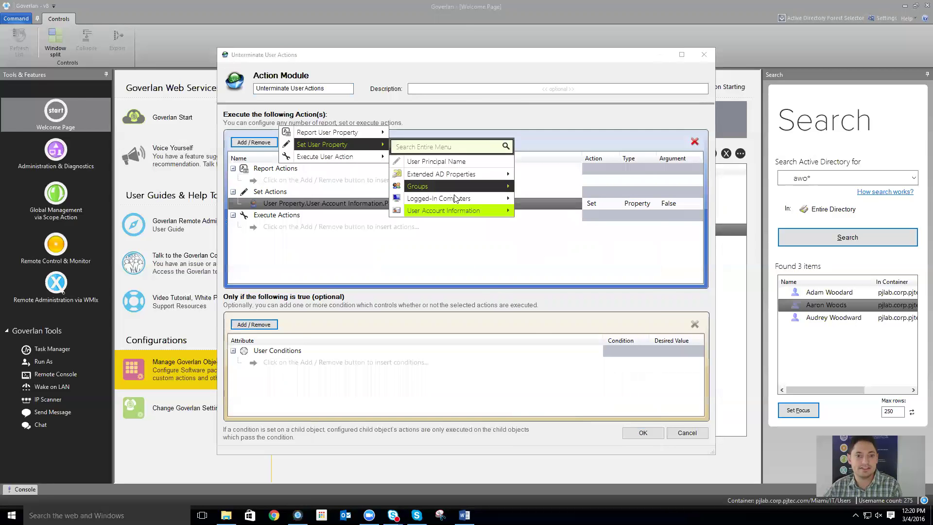
pyautogui.moveTo(496, 210)
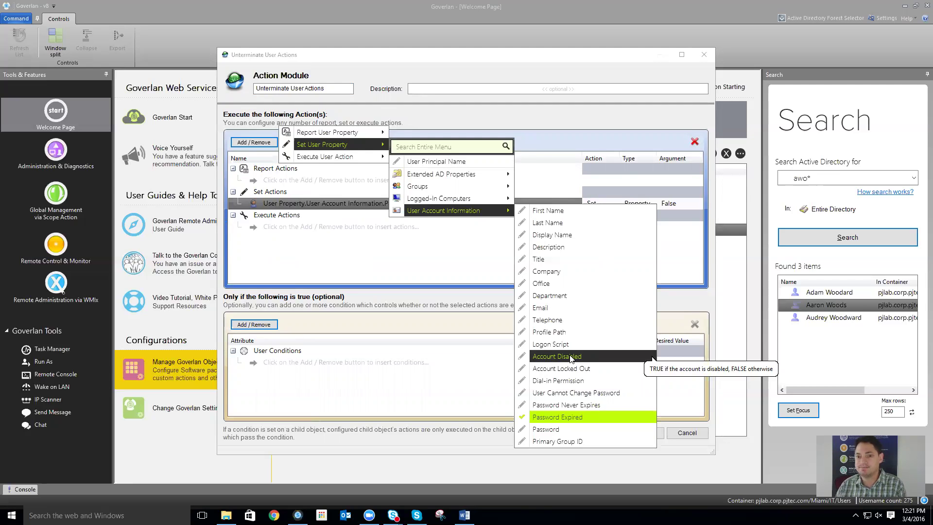
pyautogui.click(572, 358)
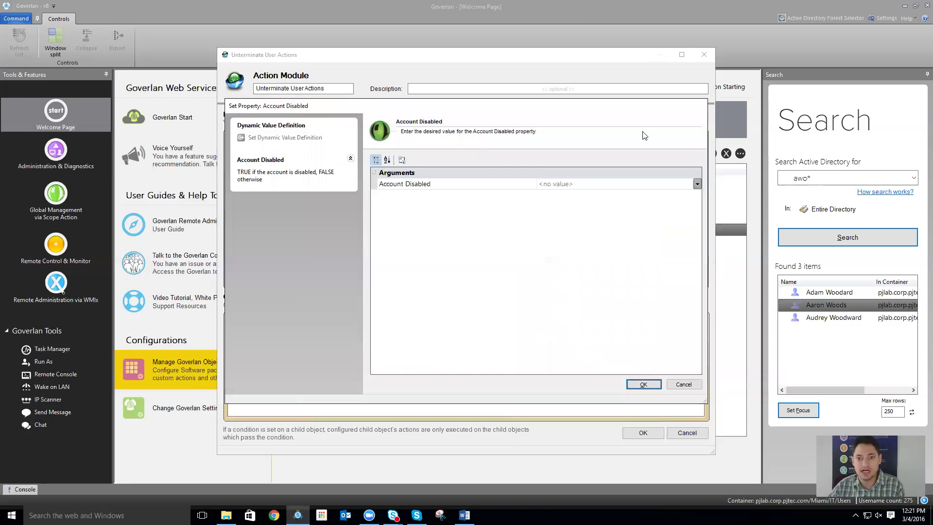
pyautogui.click(697, 184)
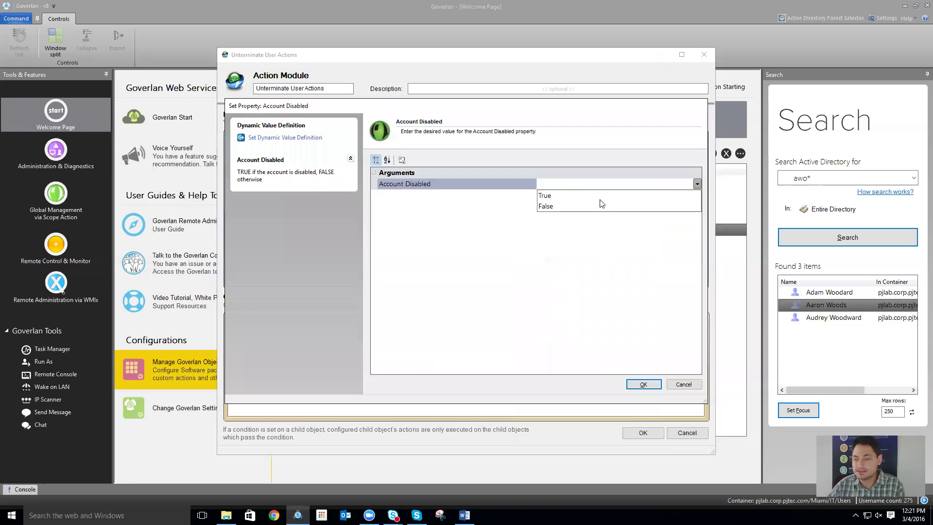
pyautogui.click(556, 198)
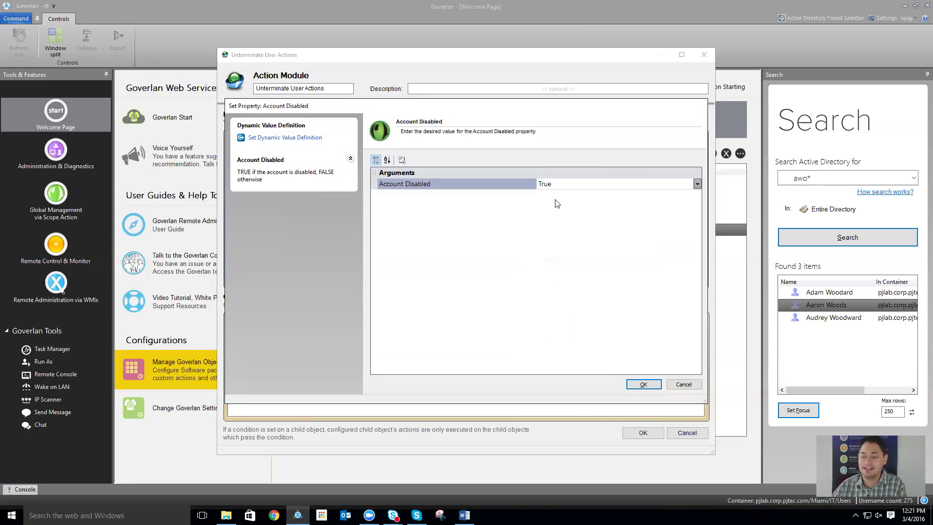
pyautogui.click(644, 384)
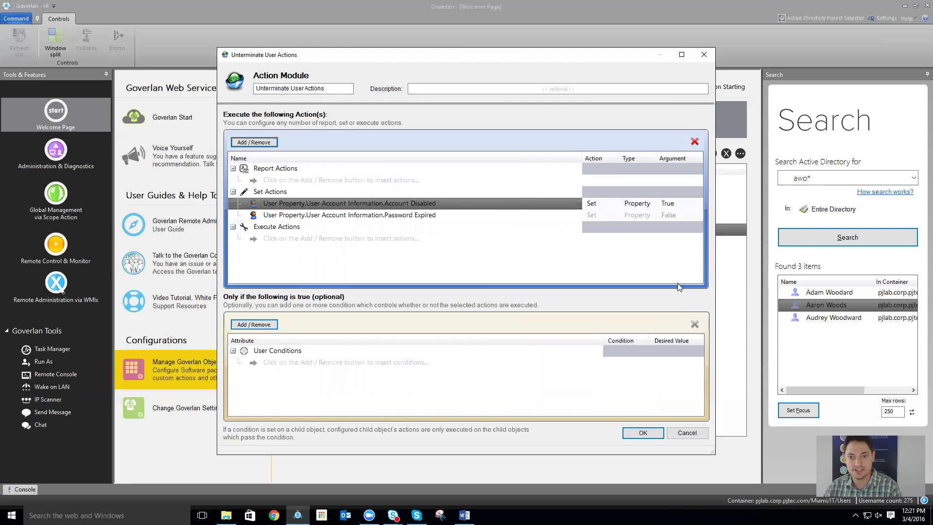
# Step: Change the Account Disabled set action's value to False and save the action module
pyautogui.doubleClick(670, 204)
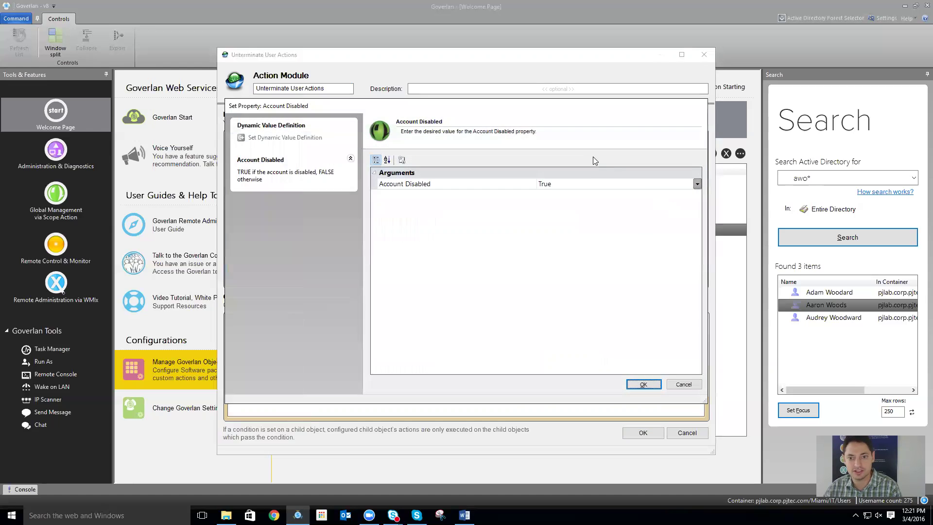
pyautogui.click(697, 184)
pyautogui.click(598, 206)
pyautogui.click(642, 385)
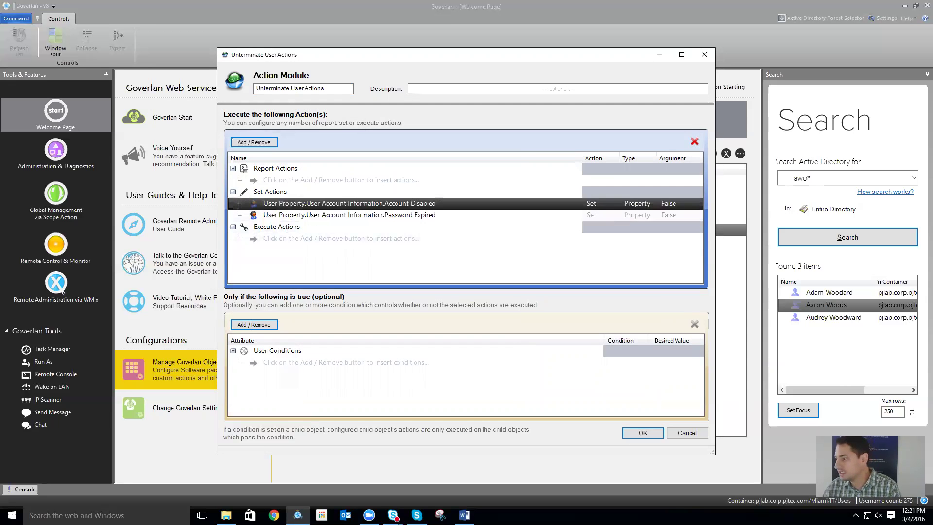
pyautogui.click(635, 433)
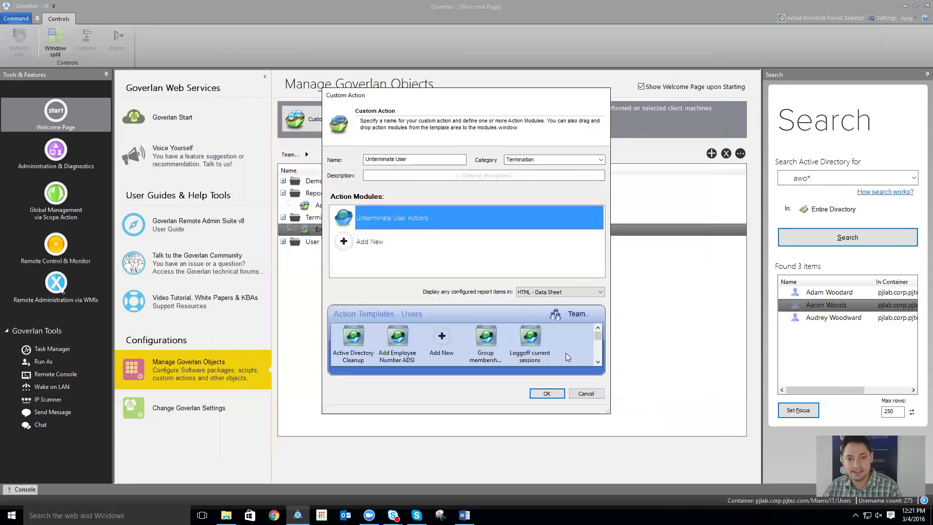
# Step: Reopen the saved action module's properties and rename it AD Reverse
pyautogui.rightClick(397, 208)
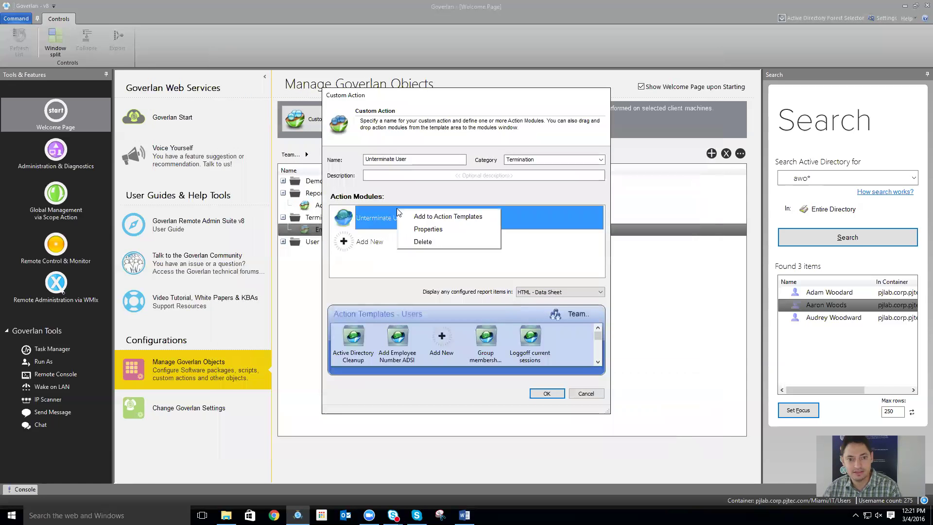
pyautogui.click(428, 229)
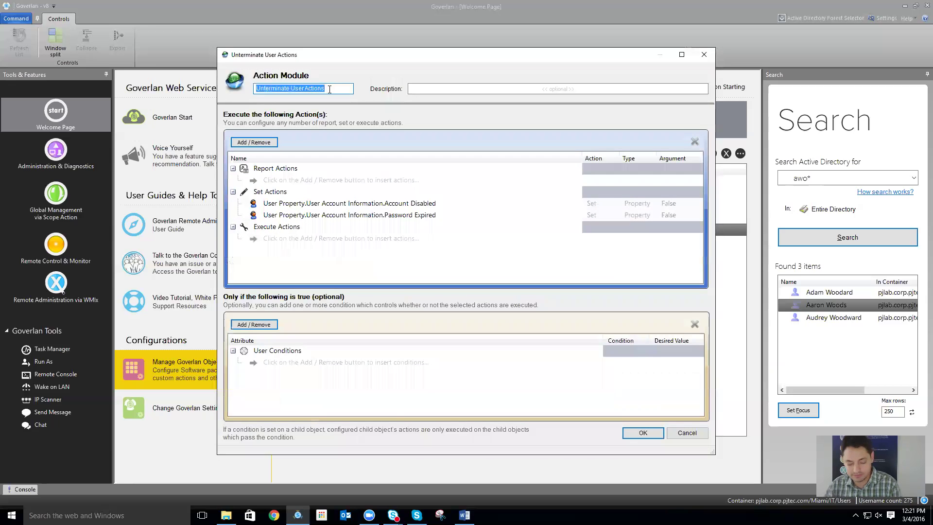
pyautogui.write('AD ')
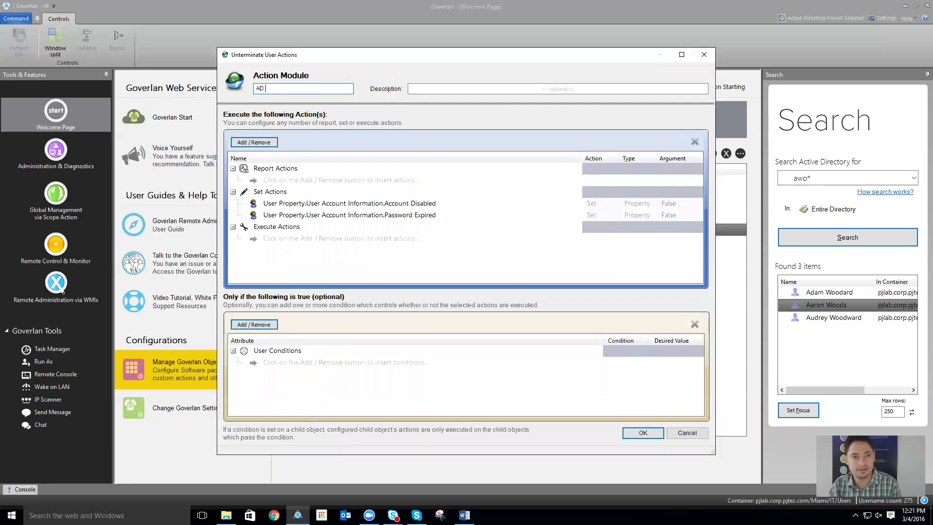
pyautogui.write('Reverse')
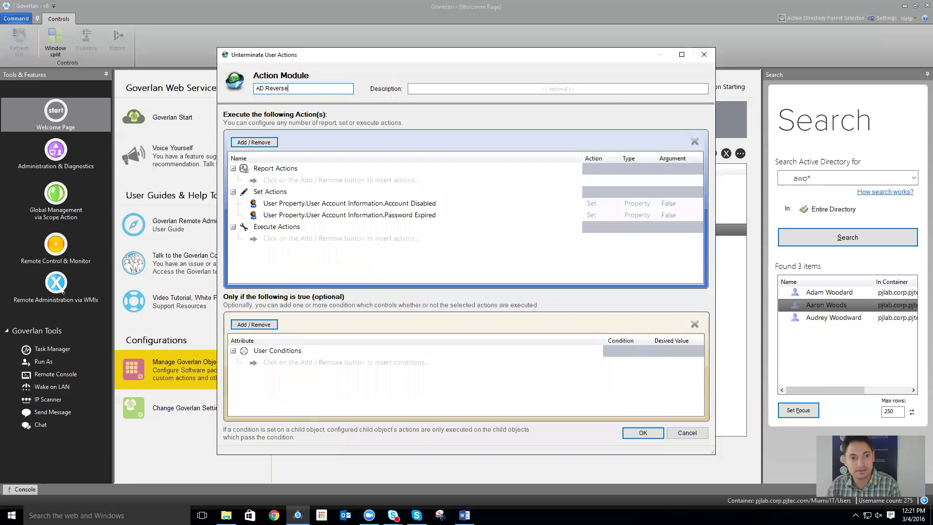
pyautogui.press('Return')
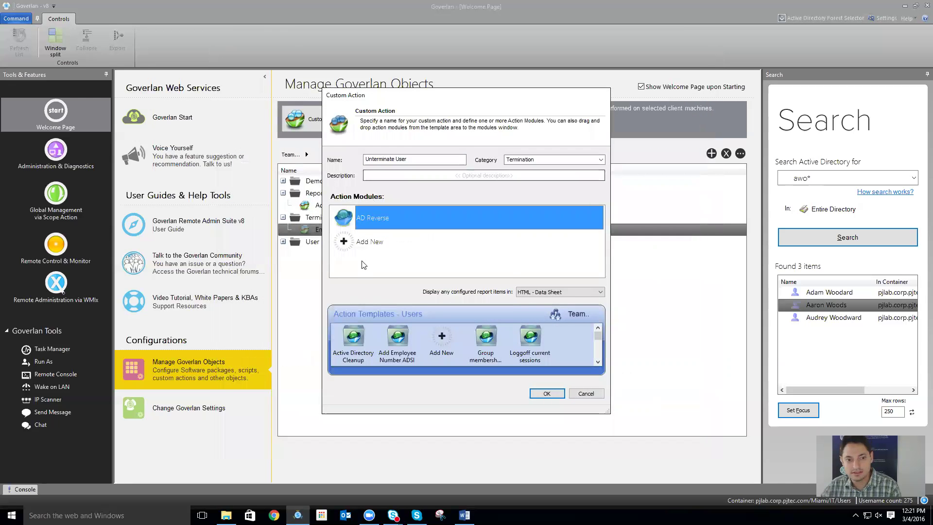
# Step: Create a second action module for Unterminate User and name it Group Memberships
pyautogui.doubleClick(366, 243)
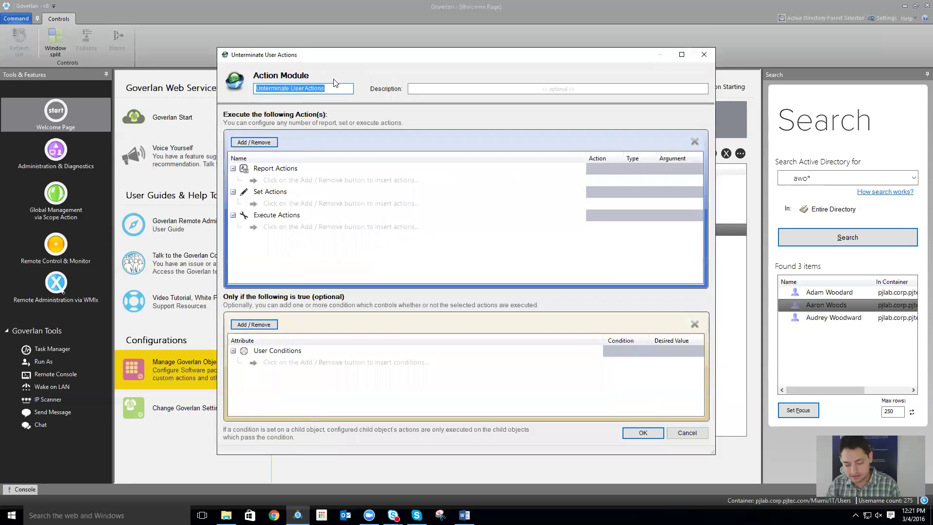
pyautogui.write('Group Mem')
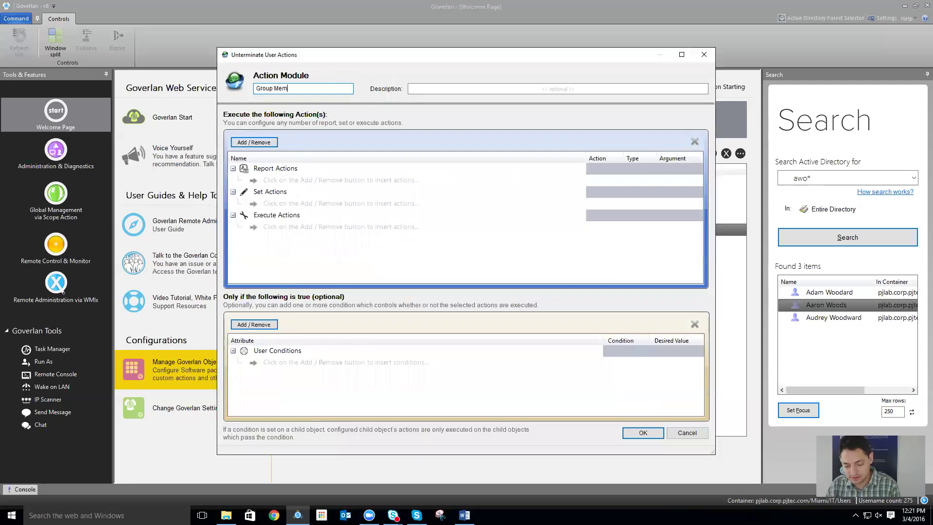
pyautogui.write('berships')
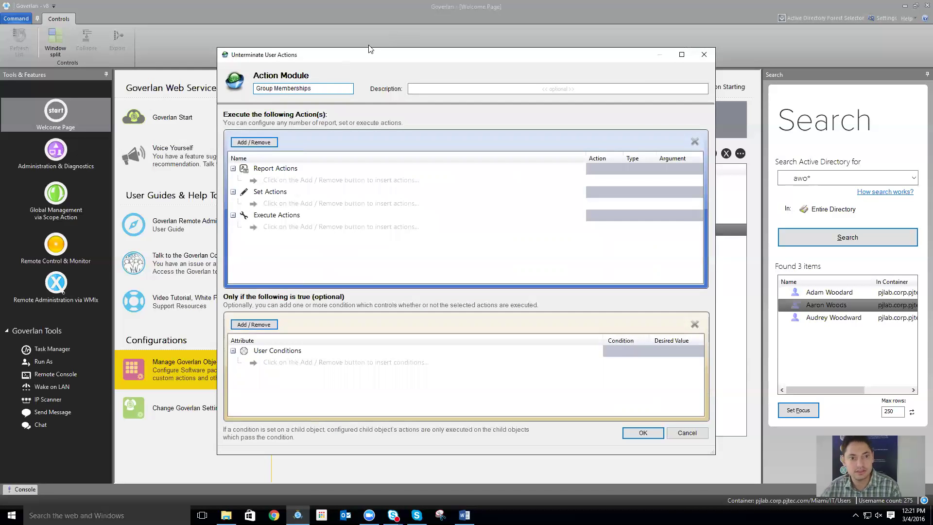
# Step: Insert the Add Group Membership user action as an execute action in the Group Memberships module
pyautogui.click(260, 143)
pyautogui.moveTo(294, 142)
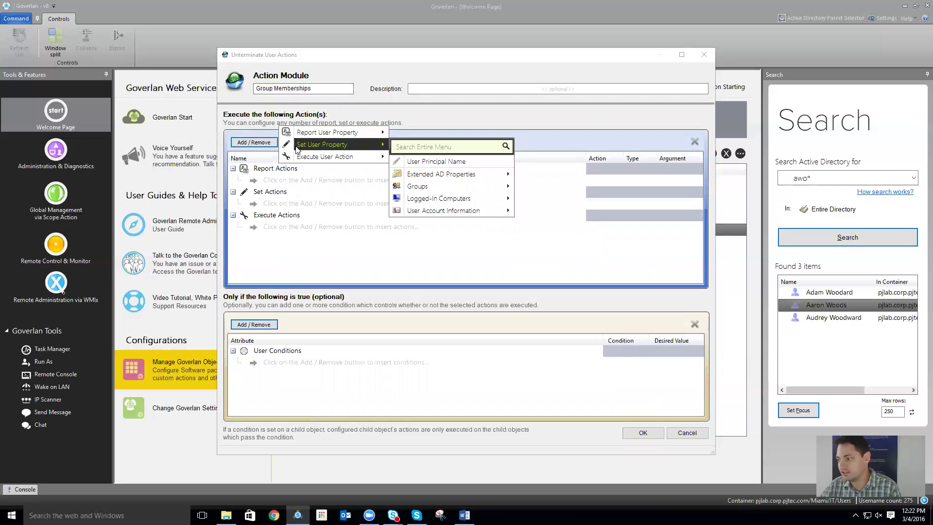
pyautogui.moveTo(319, 158)
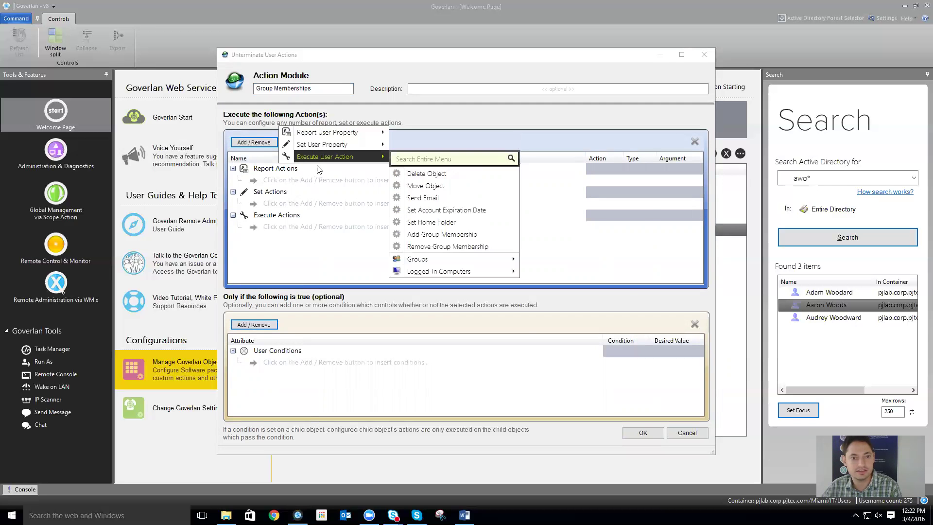
pyautogui.moveTo(425, 262)
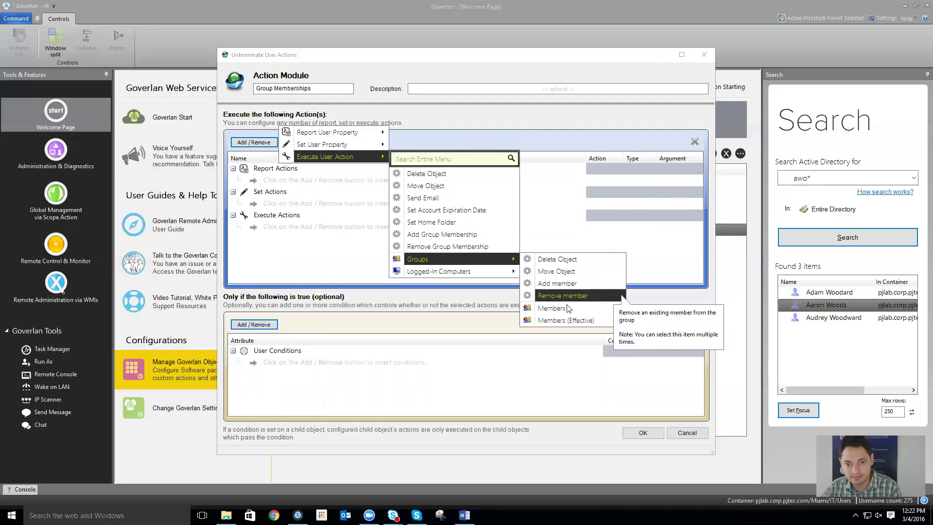
pyautogui.moveTo(566, 314)
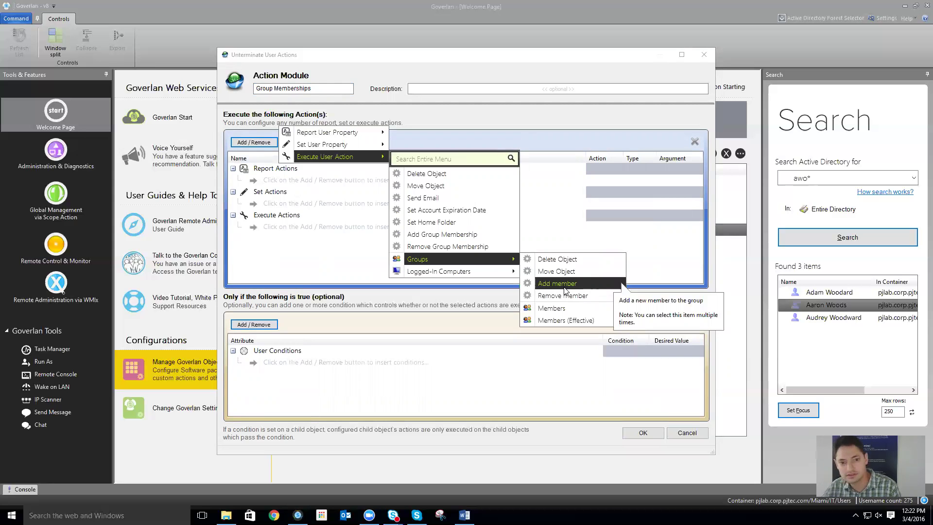
pyautogui.click(467, 235)
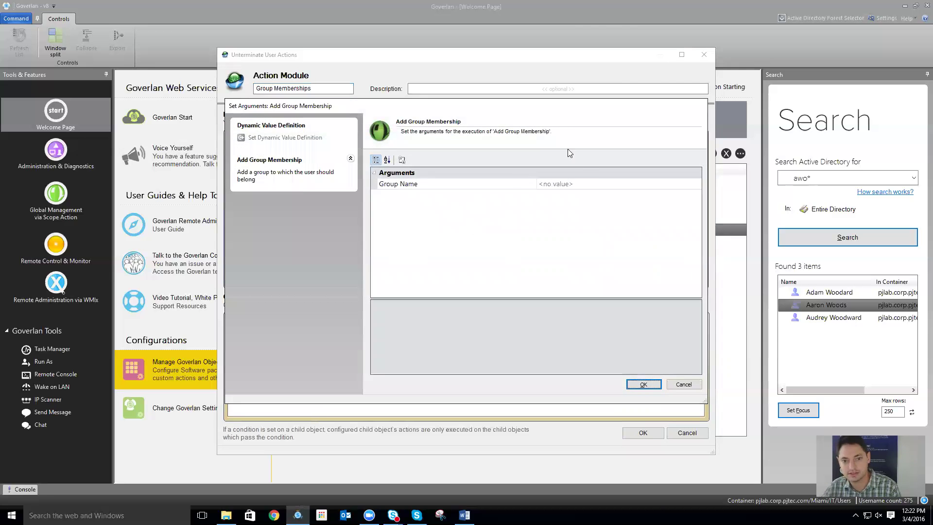
# Step: Set the group name of the Add Group Membership action to PJLAB\LargeGroup and save the module
pyautogui.click(597, 183)
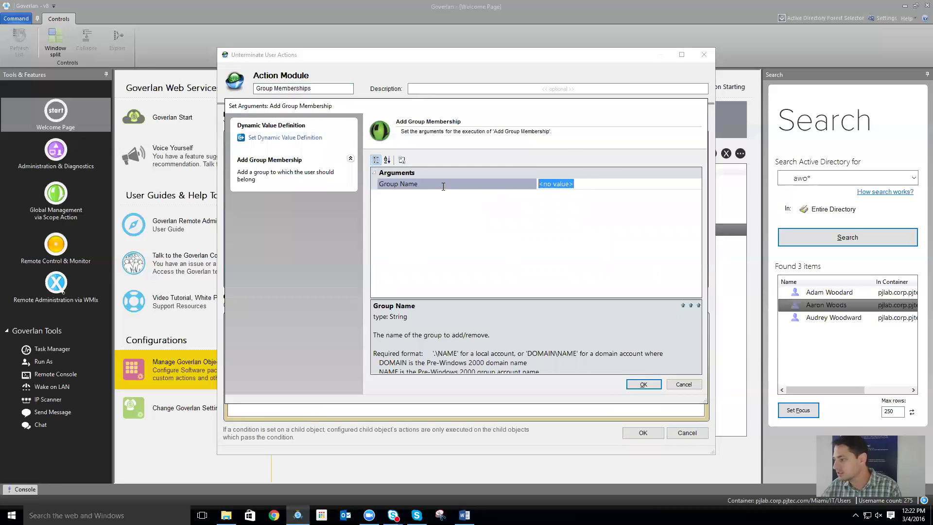
pyautogui.hotkey('alt', 'Tab')
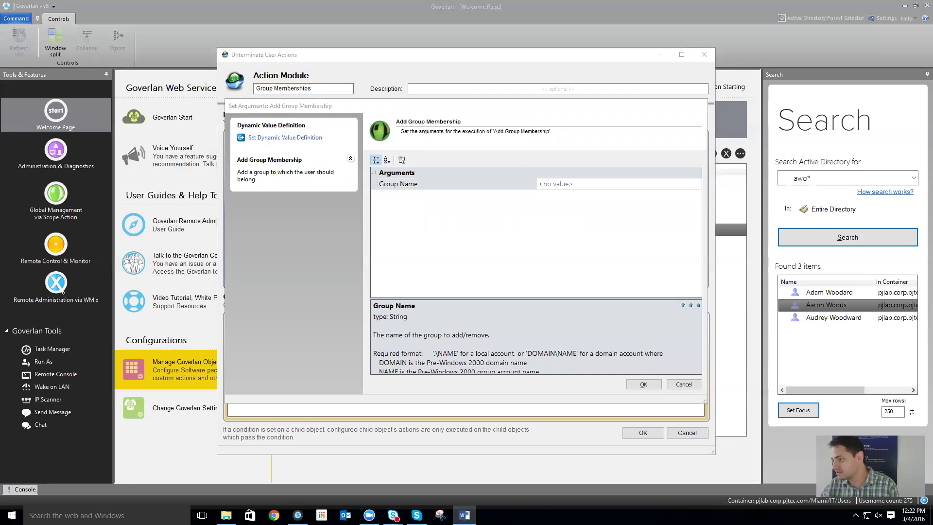
pyautogui.click(592, 184)
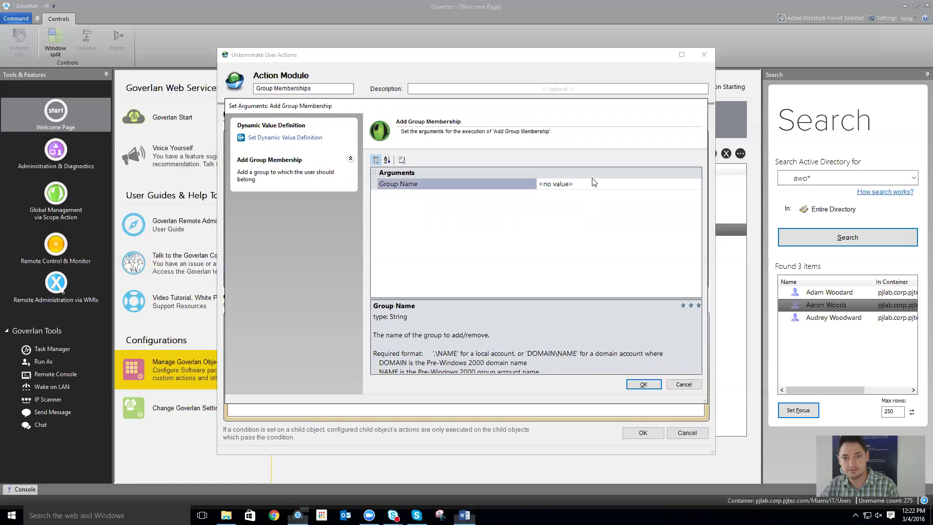
pyautogui.click(592, 183)
pyautogui.write('PJLAB\\LargeGroup')
pyautogui.click(644, 385)
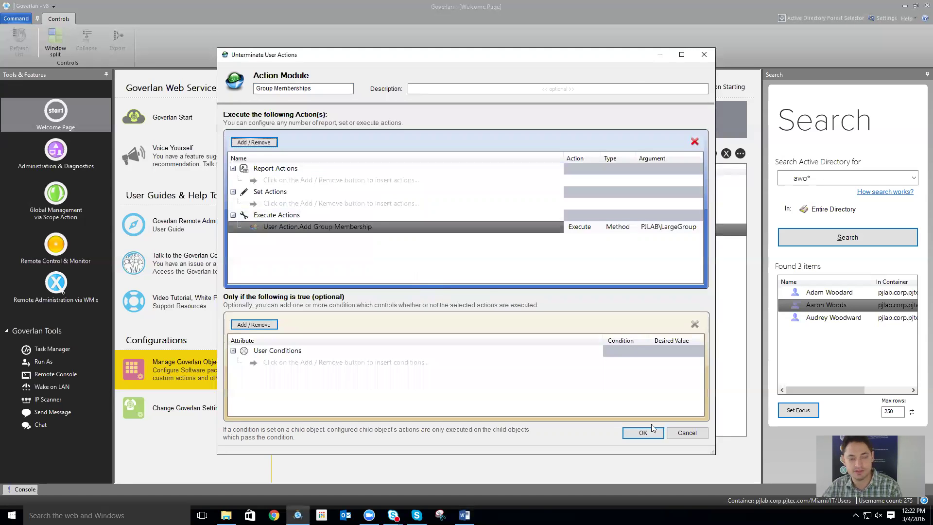
pyautogui.click(631, 434)
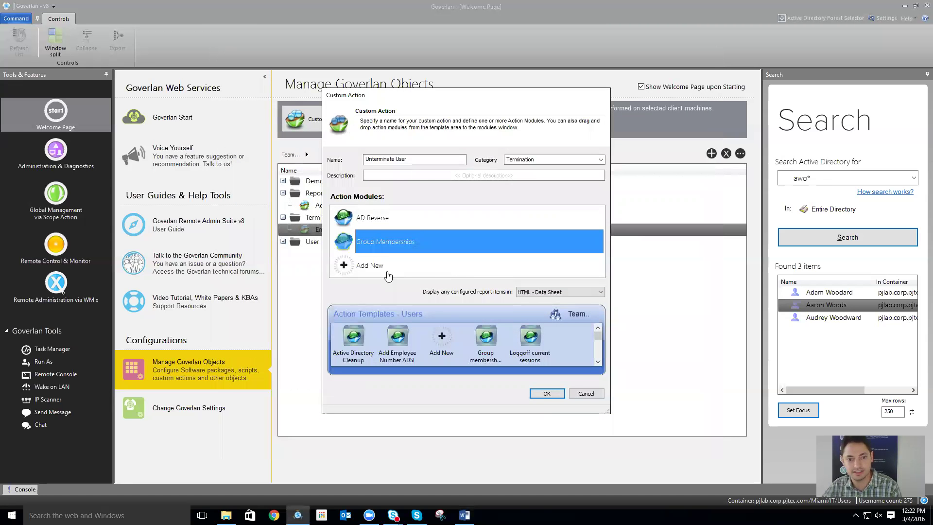
# Step: Create a third action module for Unterminate User named Move user and insert the Move Object execute action
pyautogui.click(372, 267)
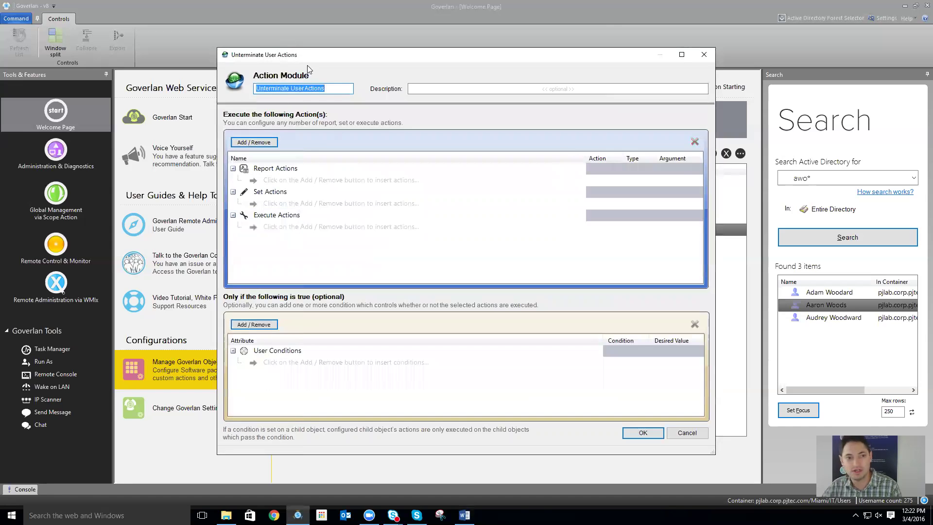
pyautogui.write('Move uer')
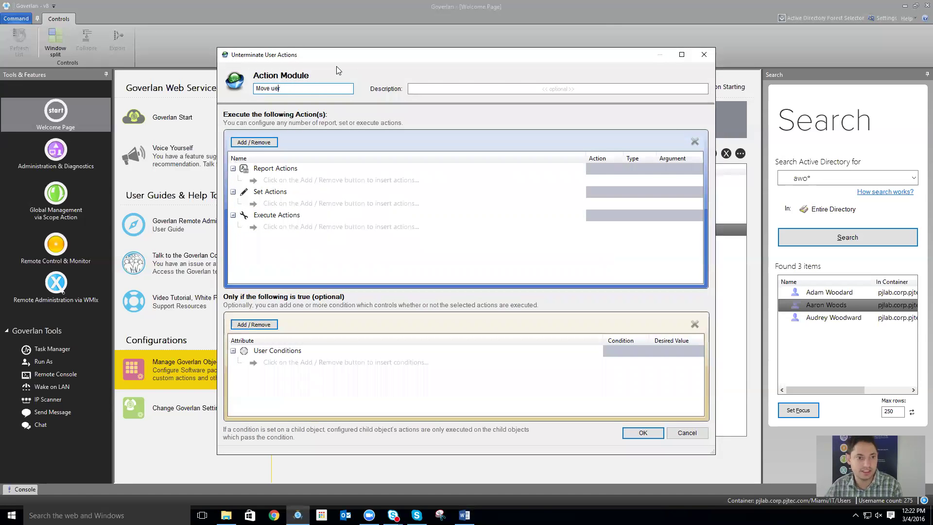
pyautogui.write('s')
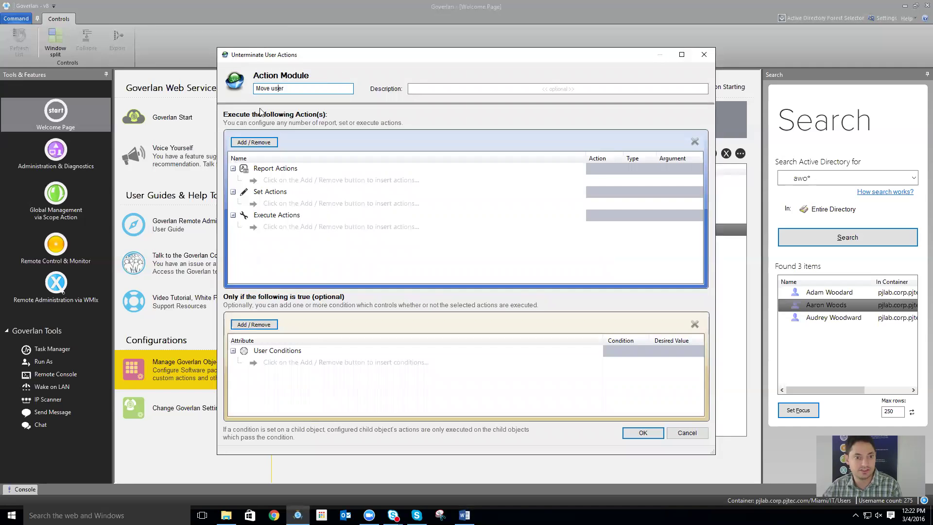
pyautogui.click(268, 142)
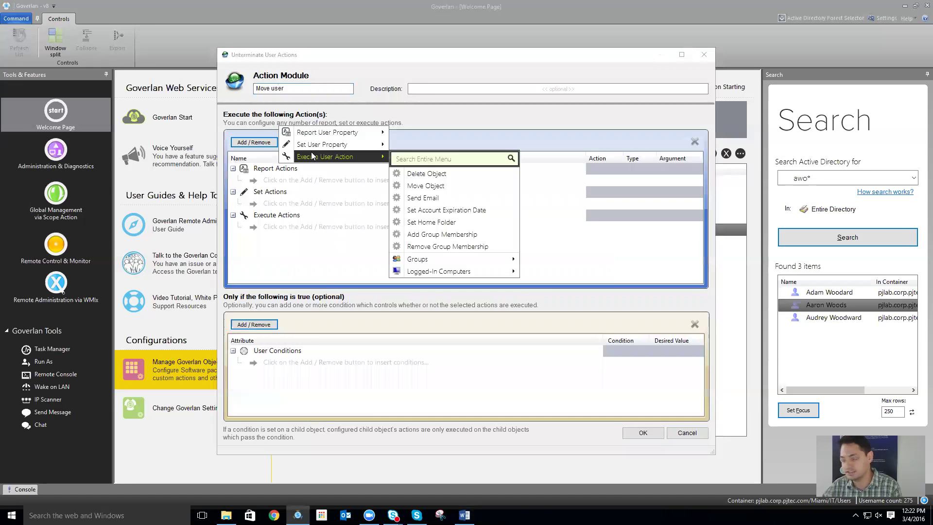
pyautogui.click(456, 188)
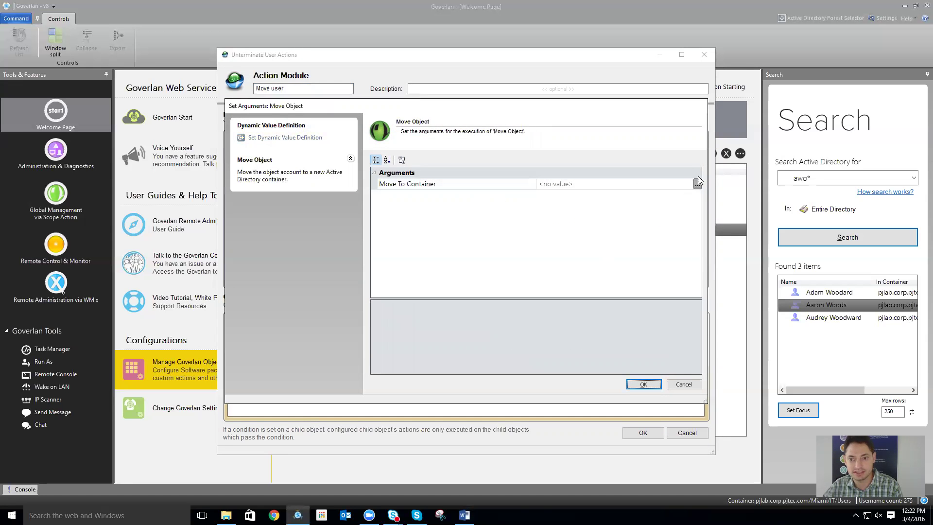
# Step: Set Move Object's target container to Miami > IT in pjlab.corp.pjtec.com and save the module together with the Unterminate User action
pyautogui.click(697, 183)
pyautogui.click(698, 183)
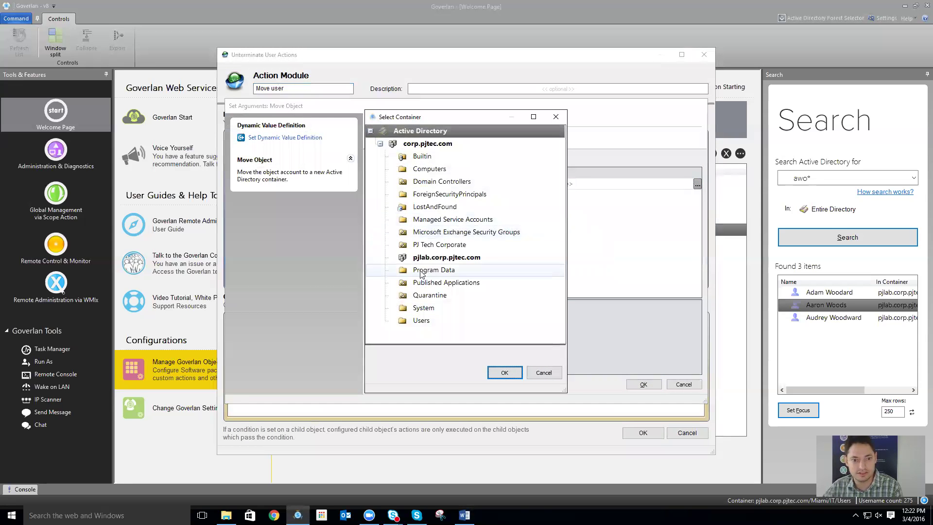
pyautogui.doubleClick(430, 258)
pyautogui.scroll(-5, 433, 260)
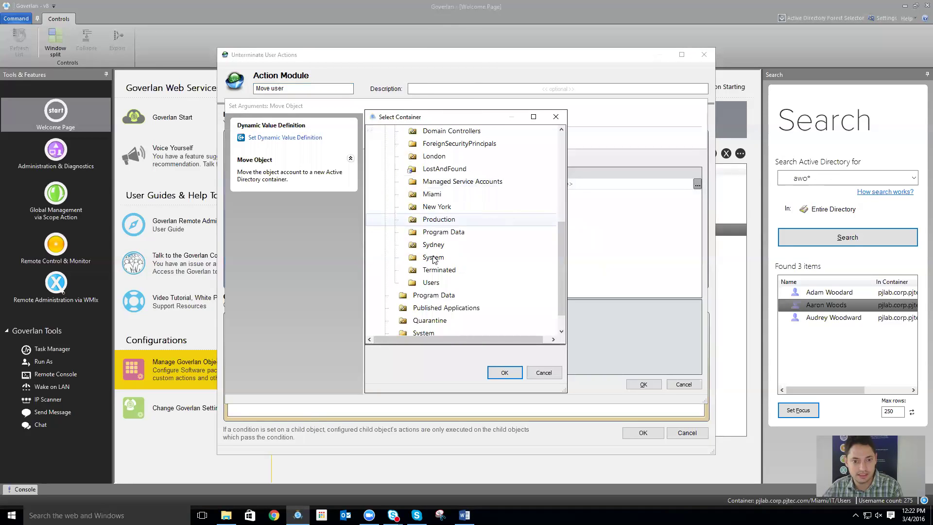
pyautogui.doubleClick(432, 194)
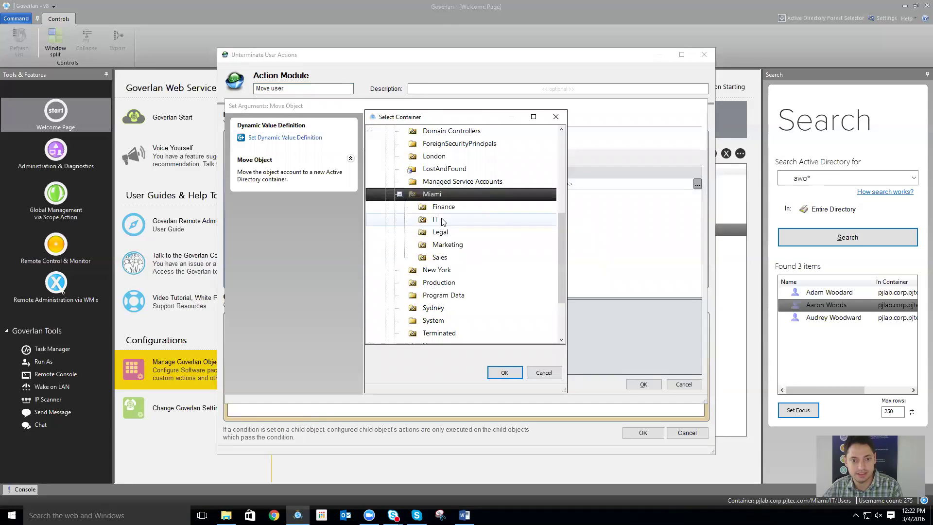
pyautogui.click(444, 221)
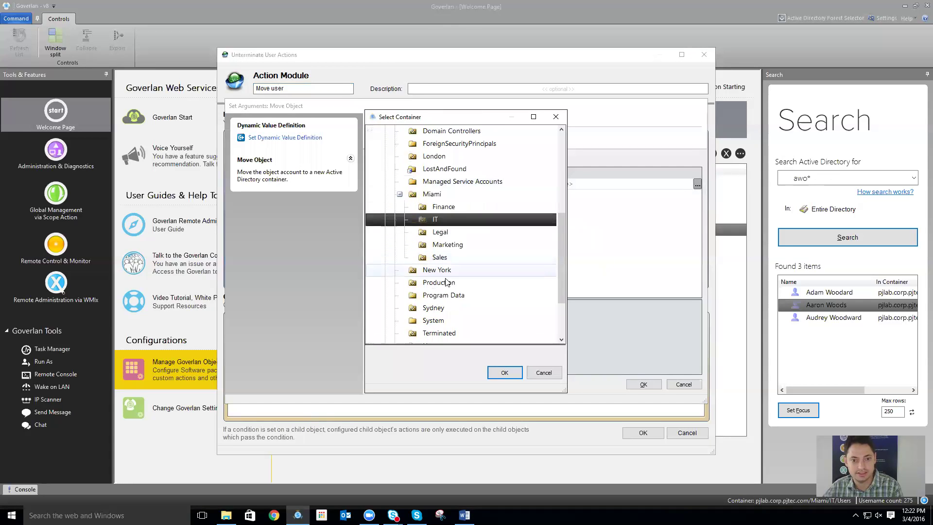
pyautogui.click(504, 373)
pyautogui.click(643, 384)
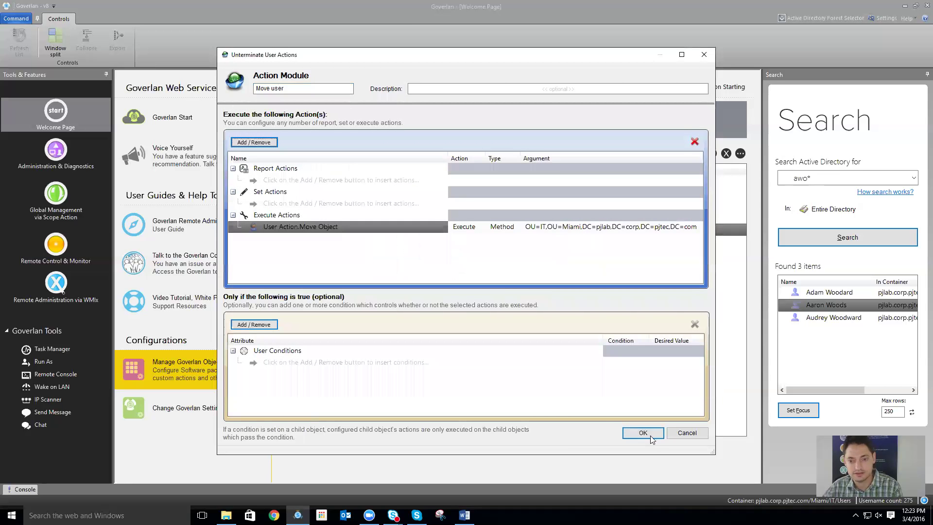
pyautogui.click(640, 432)
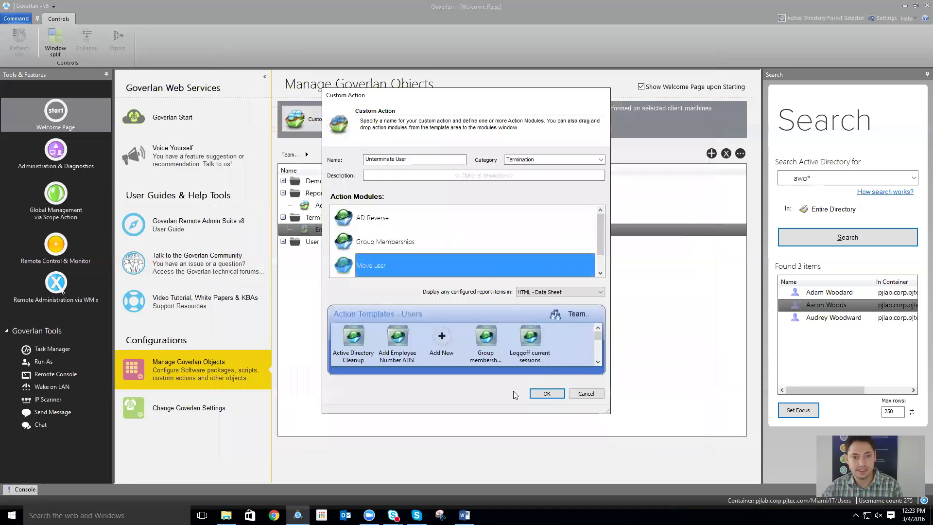
pyautogui.click(542, 394)
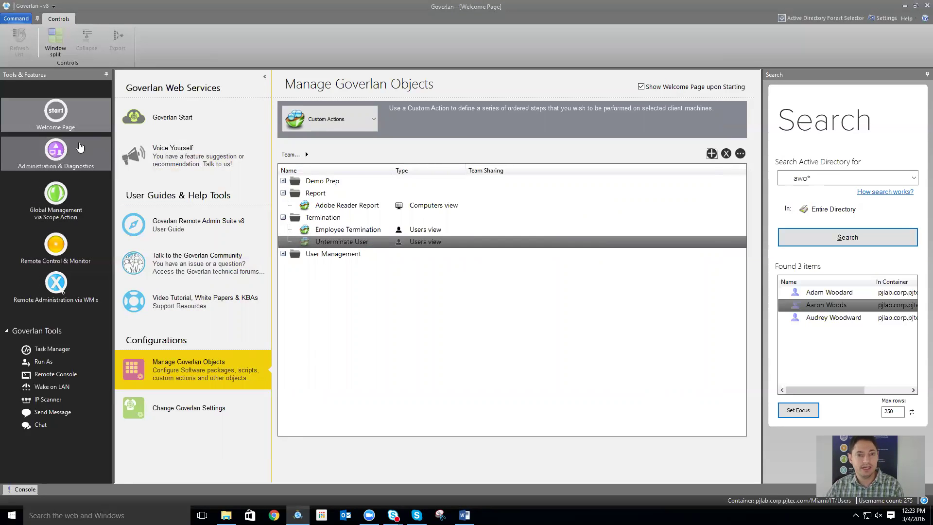
# Step: Show the Goverlan Start page and look at the Credential Manager's new credentials form, closing it without adding any credentials
pyautogui.click(150, 126)
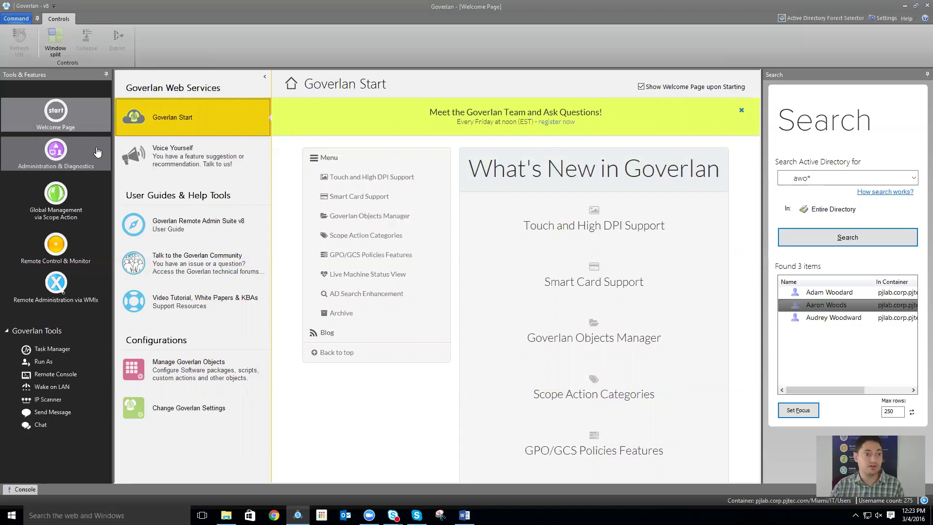
pyautogui.click(15, 18)
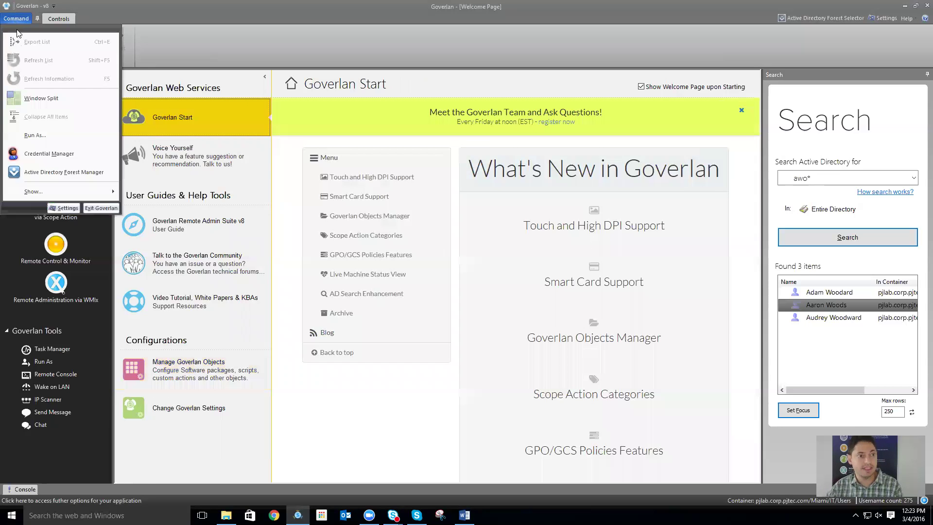
pyautogui.click(39, 155)
pyautogui.click(343, 367)
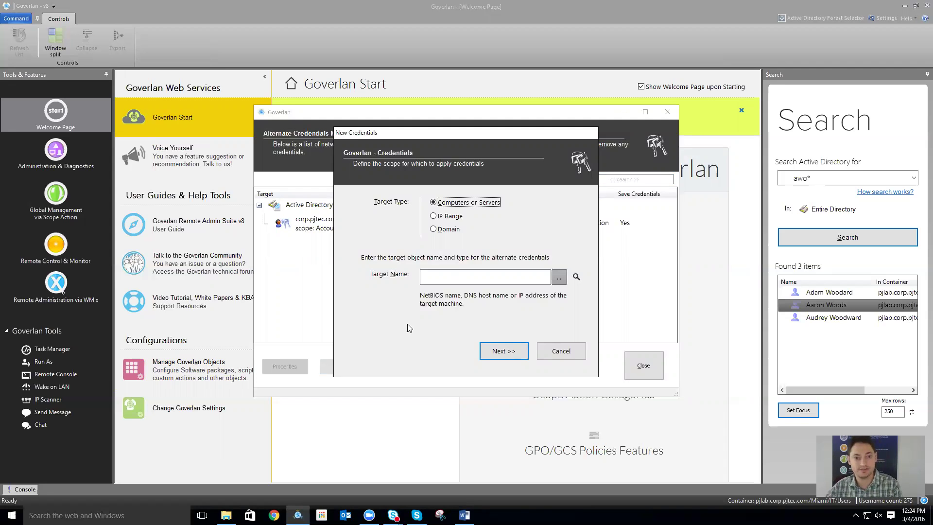
pyautogui.press('Escape')
pyautogui.click(643, 366)
# Step: Search Active Directory for long* and for department=IT
pyautogui.click(821, 176)
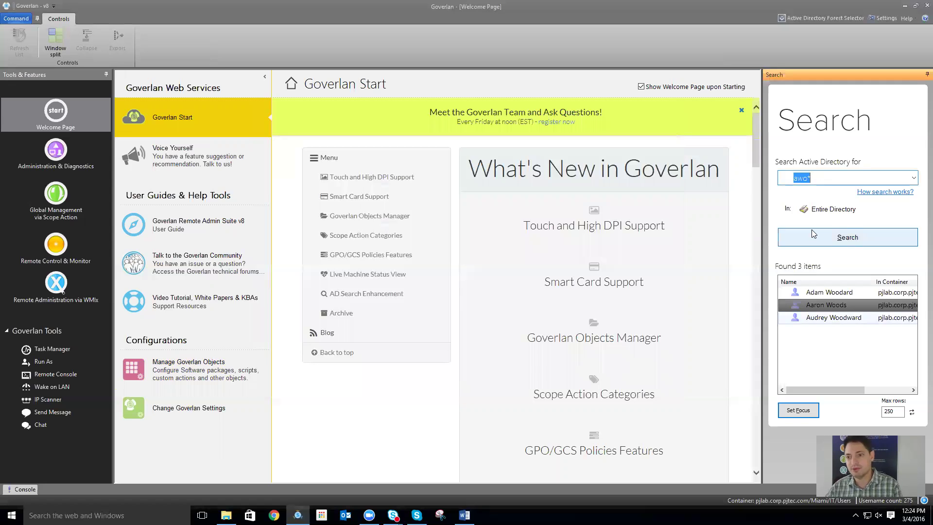
pyautogui.write('long')
pyautogui.press('Return')
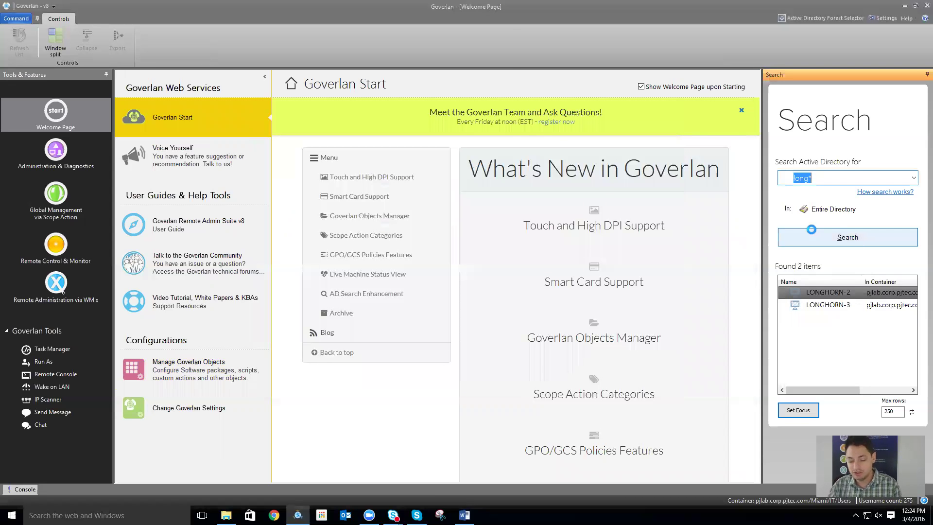
pyautogui.write('departmen')
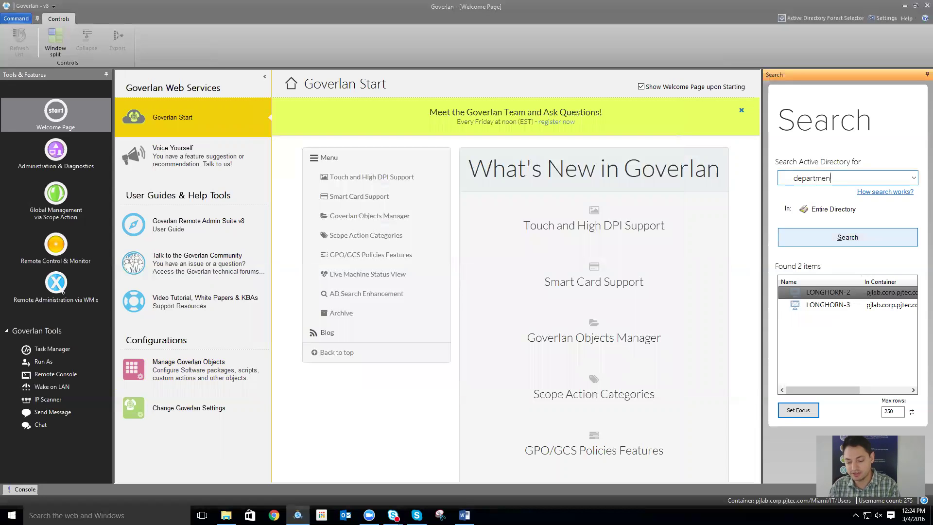
pyautogui.write('t=IT')
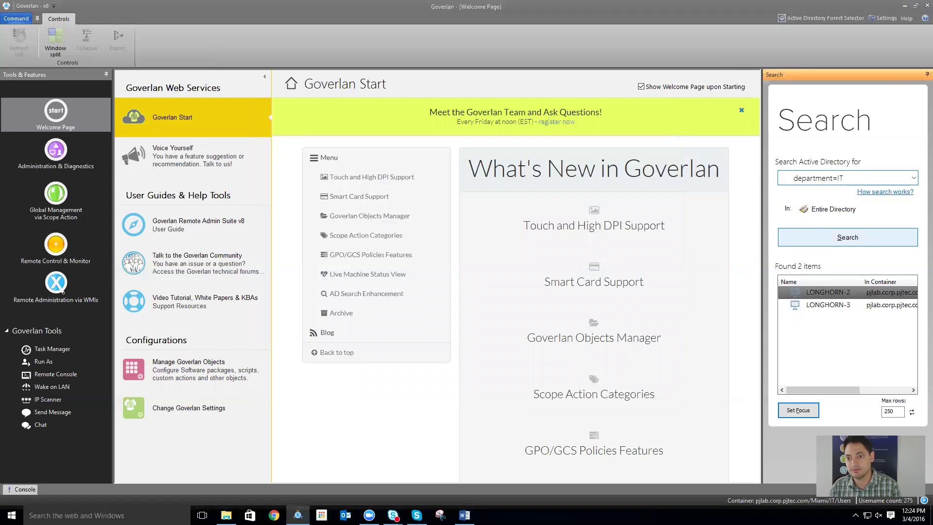
pyautogui.press('Return')
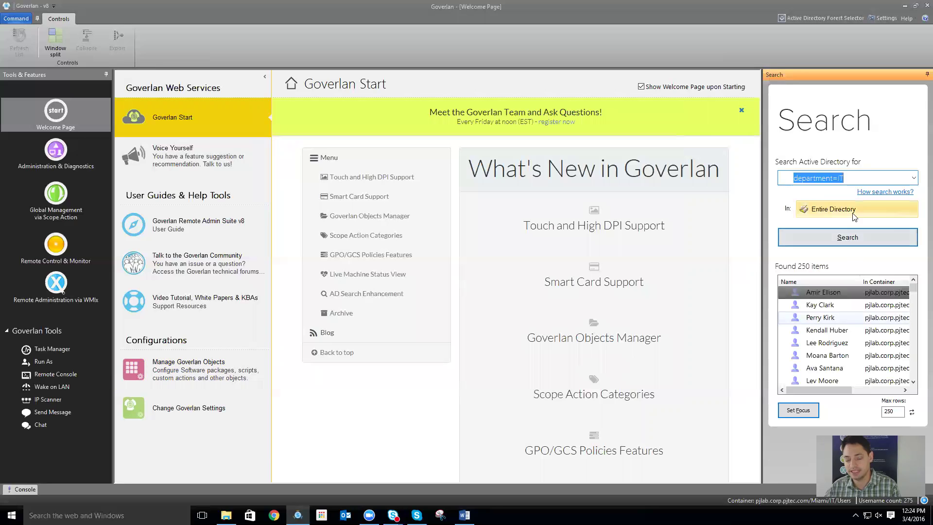
# Step: Search Active Directory for awo* and set focus on the second user found, keeping the Miami/IT/Users container selected
pyautogui.write('awo')
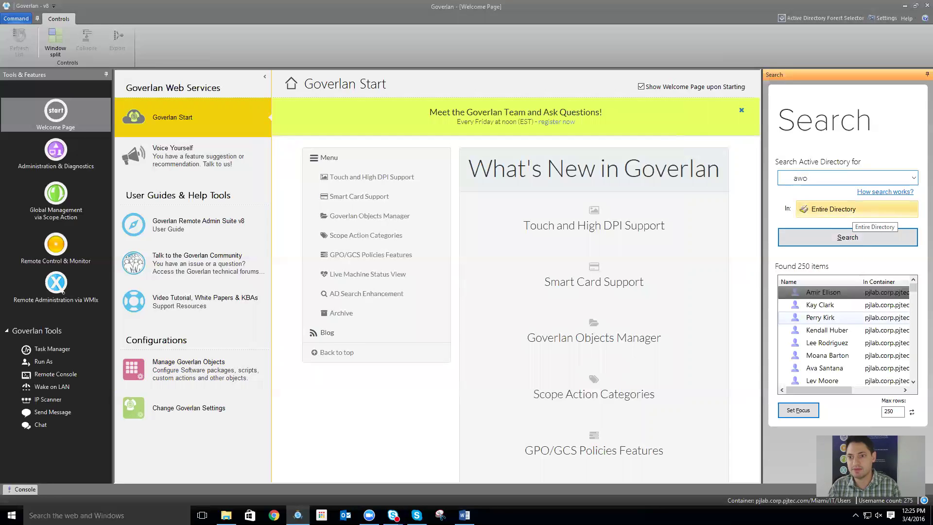
pyautogui.write('*')
pyautogui.press('Return')
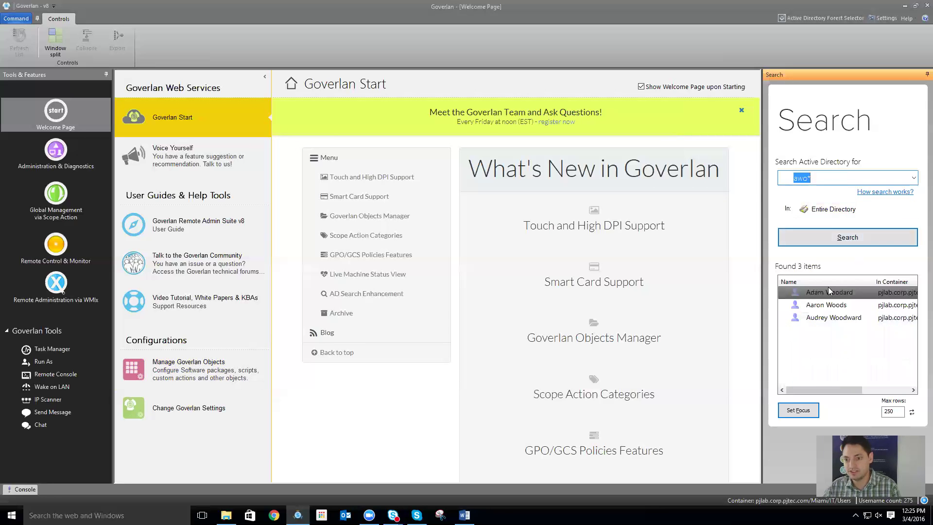
pyautogui.click(820, 308)
pyautogui.click(797, 411)
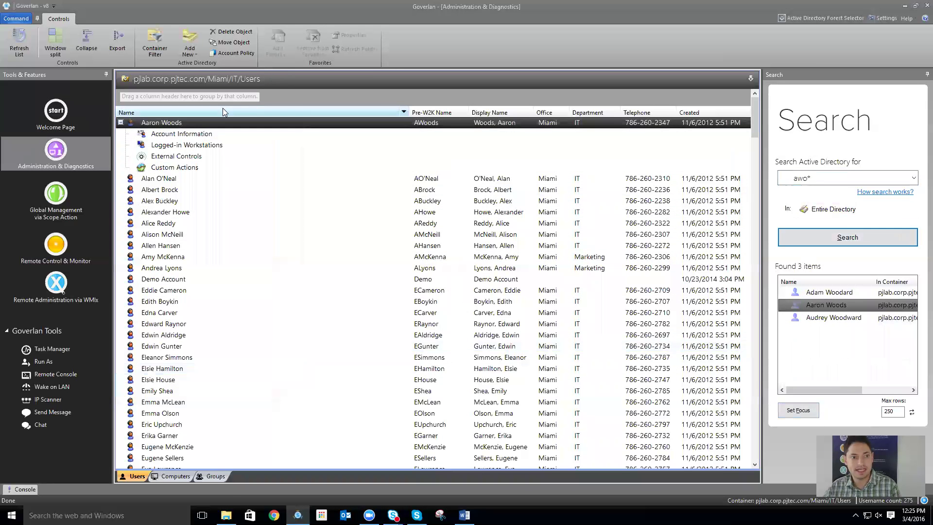
pyautogui.click(225, 85)
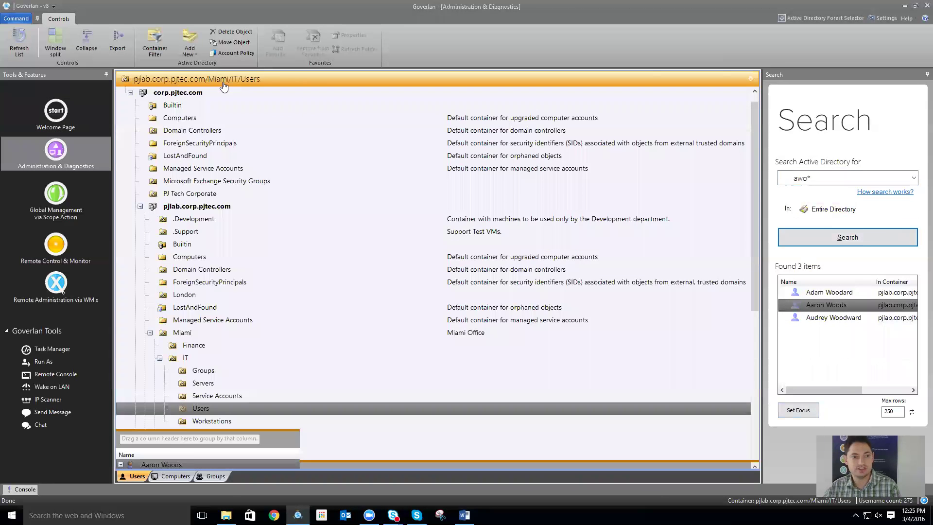
pyautogui.click(211, 411)
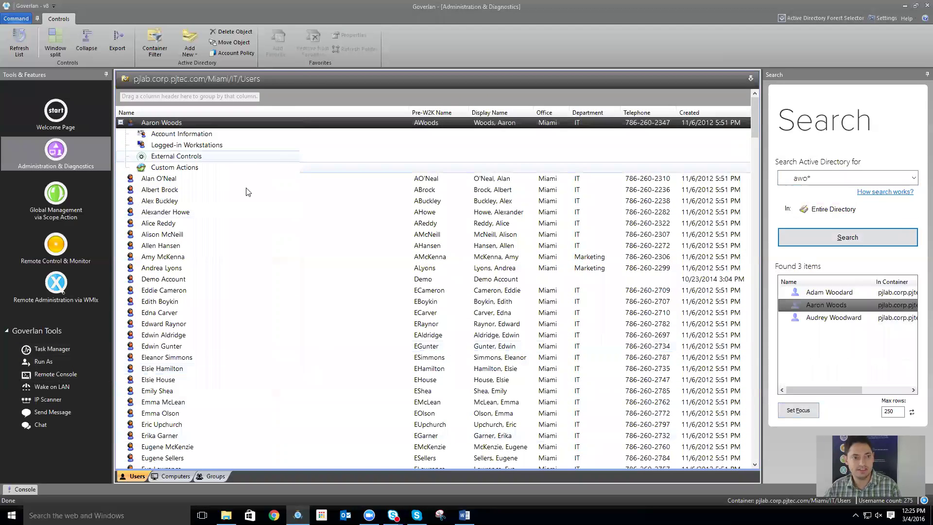
# Step: Try to add Group B to the focused user's group memberships in the account information
pyautogui.click(199, 135)
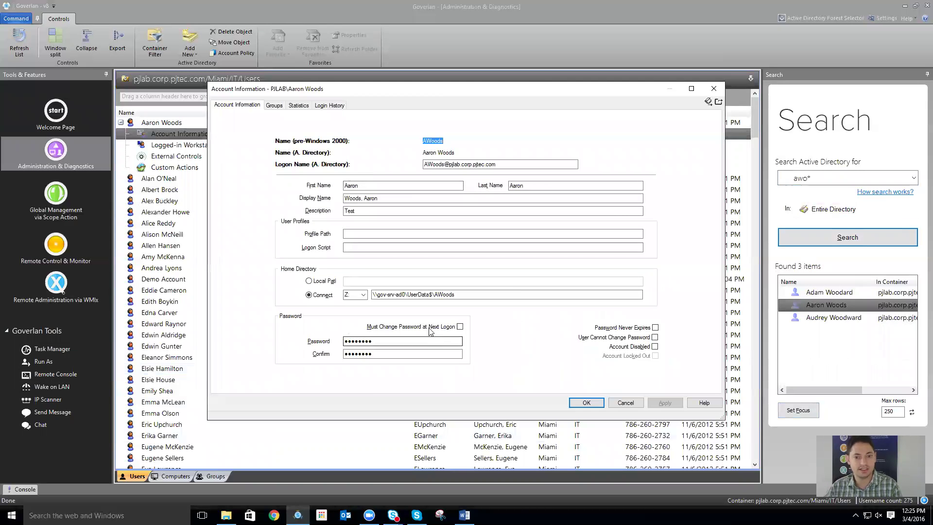
pyautogui.click(271, 107)
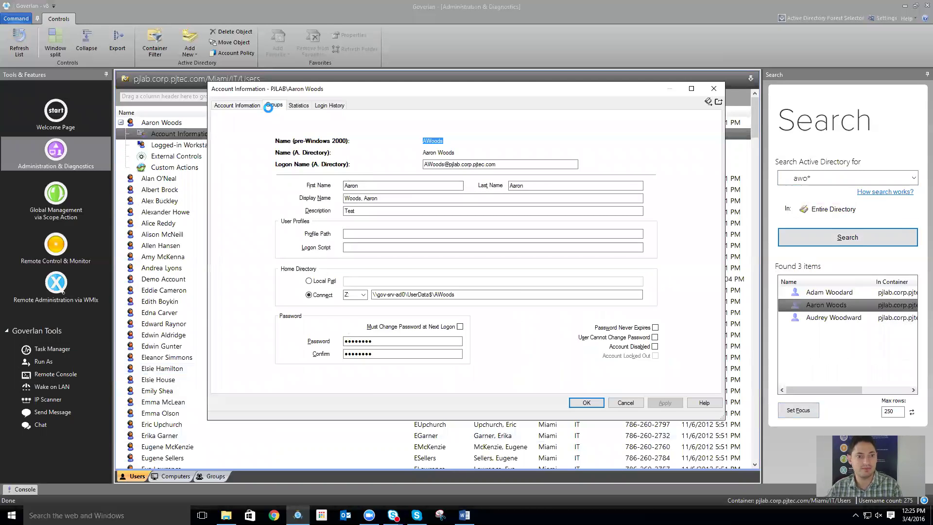
pyautogui.click(236, 381)
pyautogui.write('GROUP')
pyautogui.press('Return')
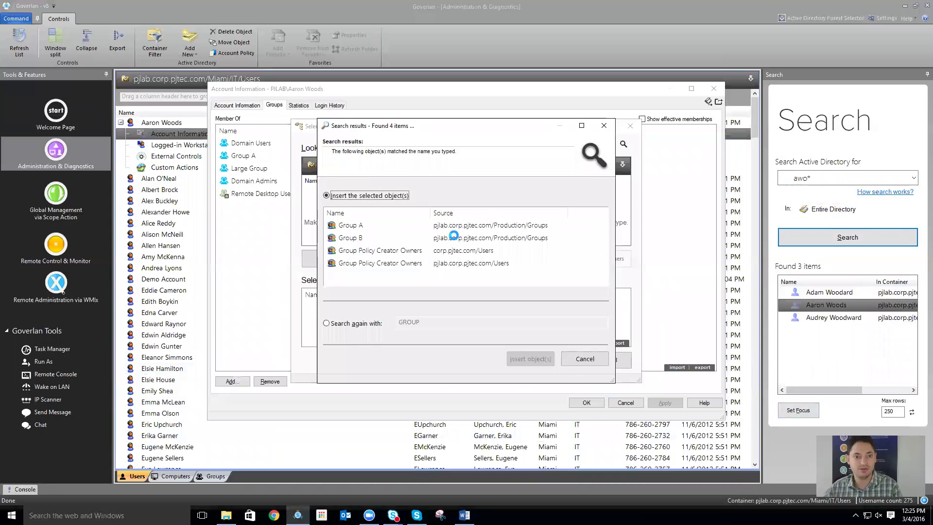
pyautogui.click(361, 240)
pyautogui.click(520, 357)
pyautogui.click(541, 359)
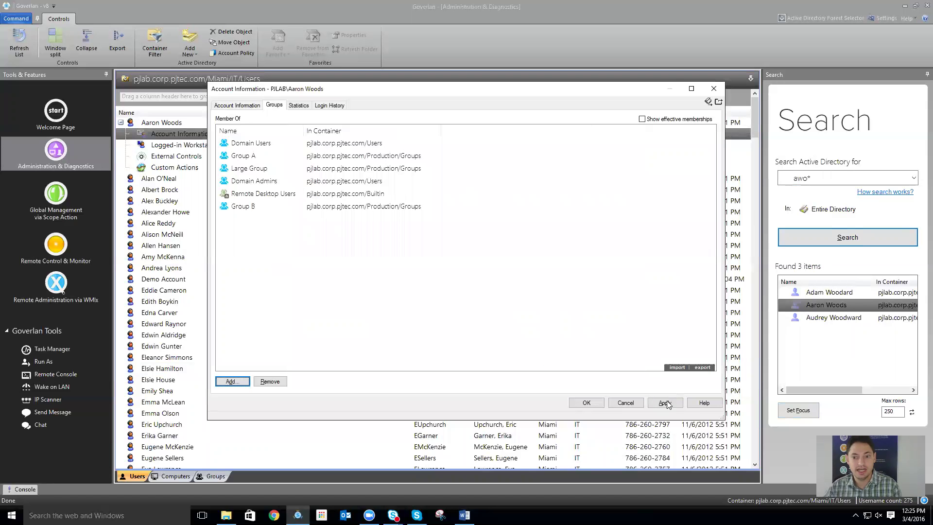
# Step: Show the user's effective group memberships and examine how each inherited membership is obtained
pyautogui.click(642, 119)
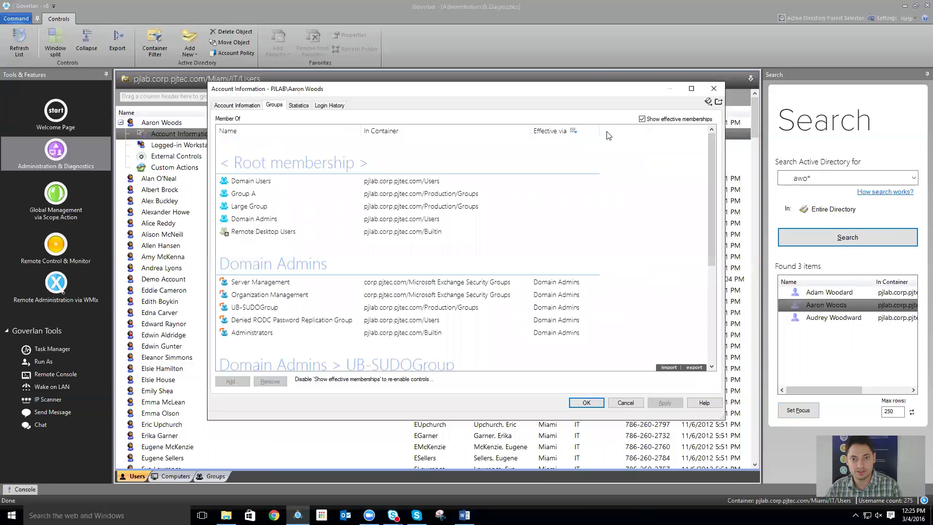
pyautogui.moveTo(602, 134); pyautogui.dragTo(692, 133)
pyautogui.scroll(-4, 611, 231)
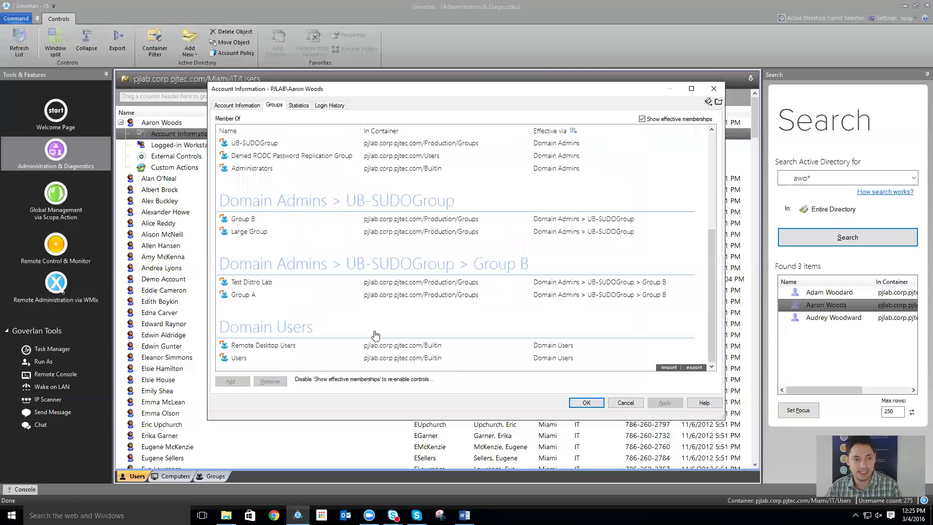
# Step: Review the user's logon statistics and login history, close the account information and list the logged-in workstations
pyautogui.click(296, 107)
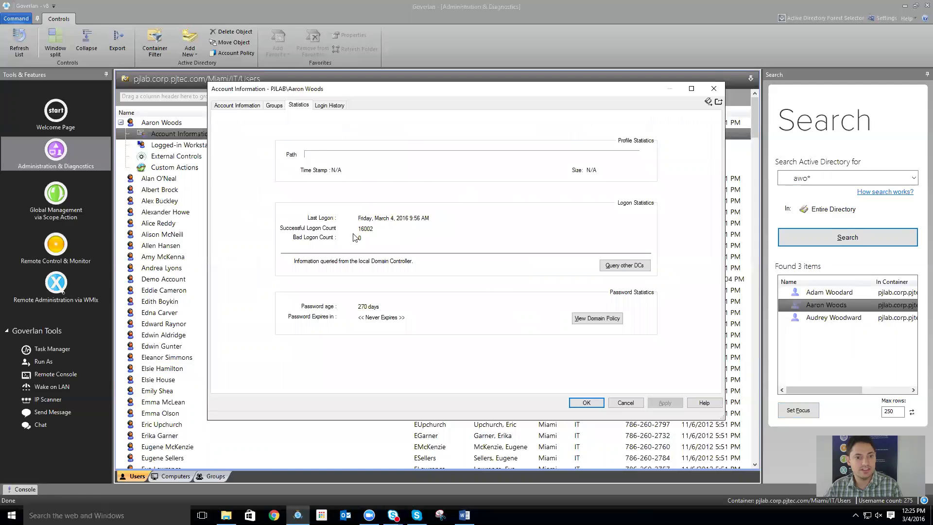
pyautogui.click(330, 106)
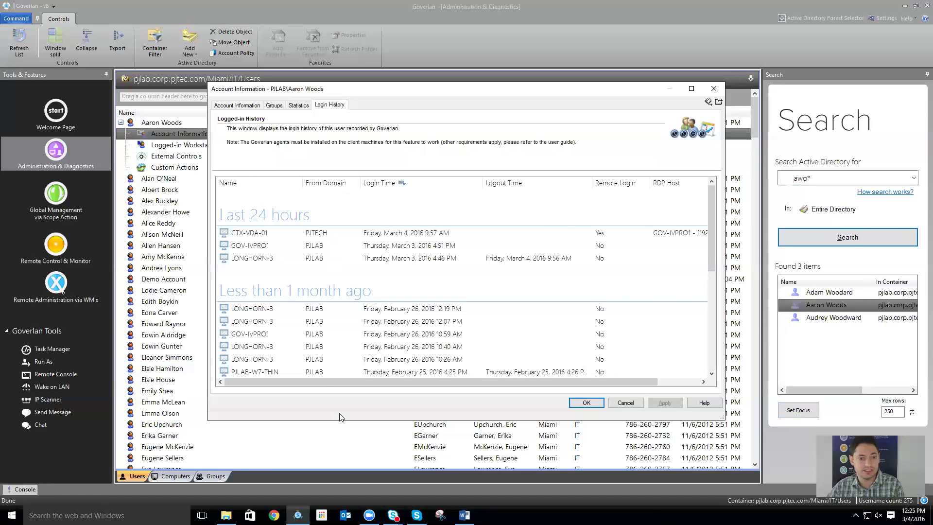
pyautogui.press('Escape')
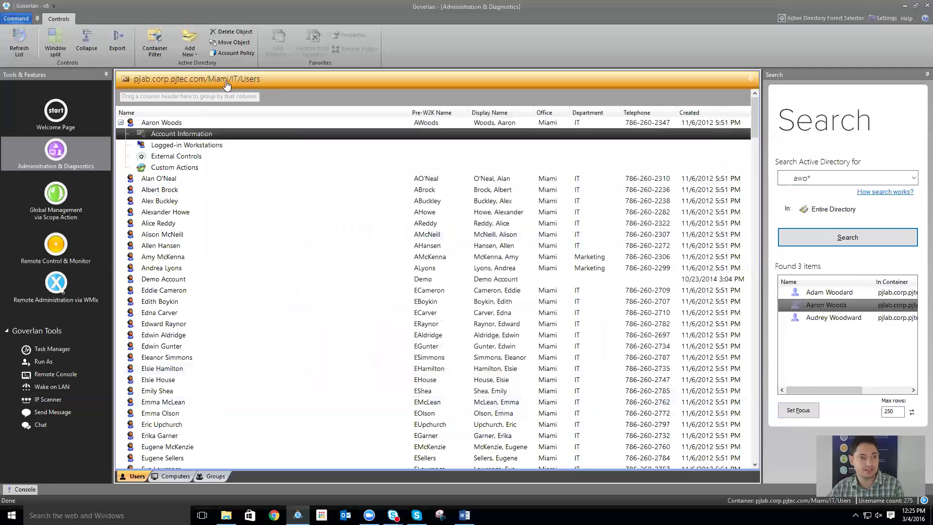
pyautogui.click(204, 145)
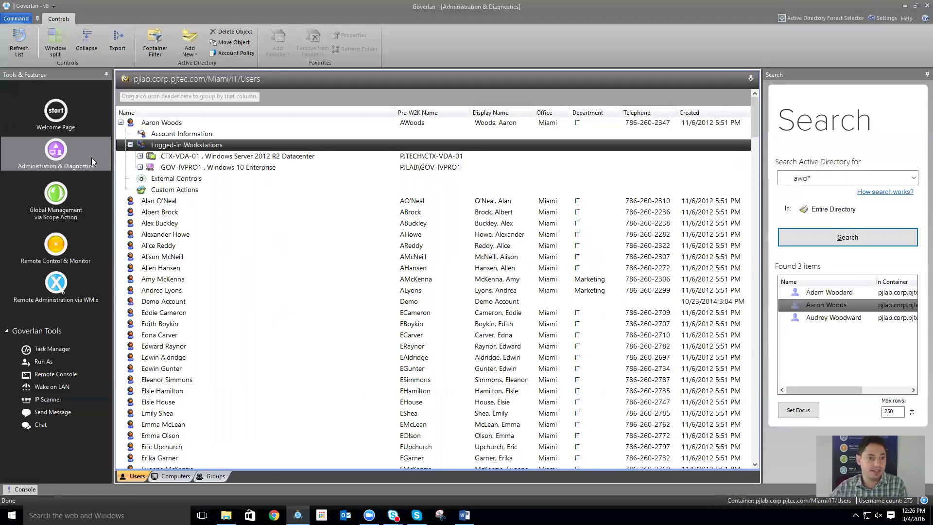
# Step: List the management features of the logged-in workstation GOV-IVPRO1, review its printers with the Fax entry selected, and close the printer window
pyautogui.click(196, 168)
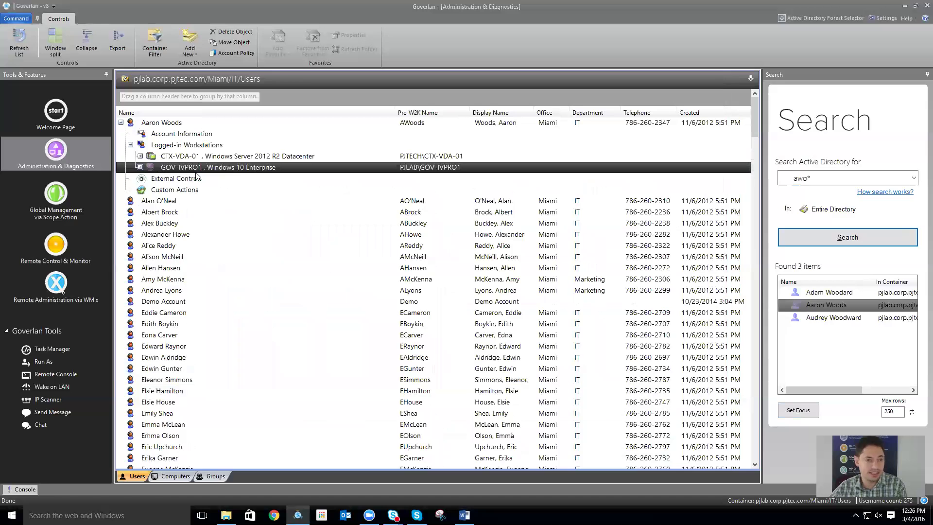
pyautogui.click(200, 158)
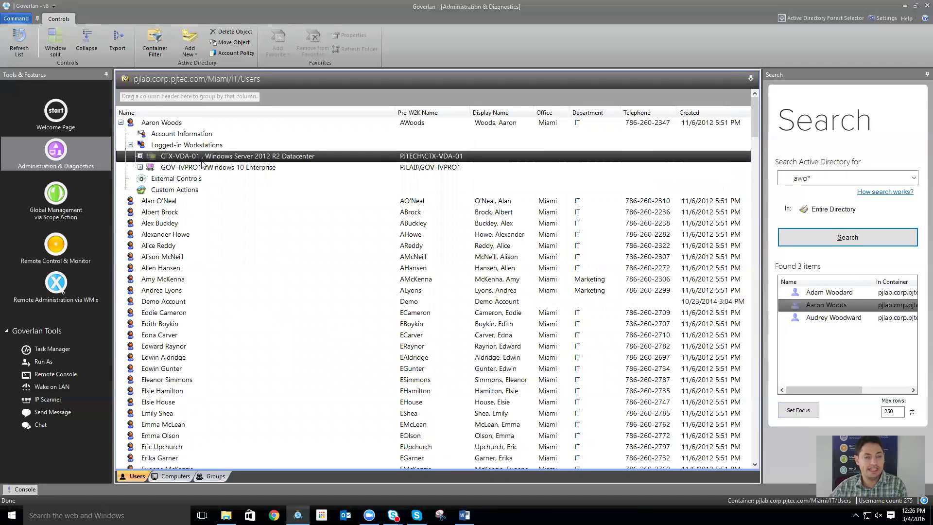
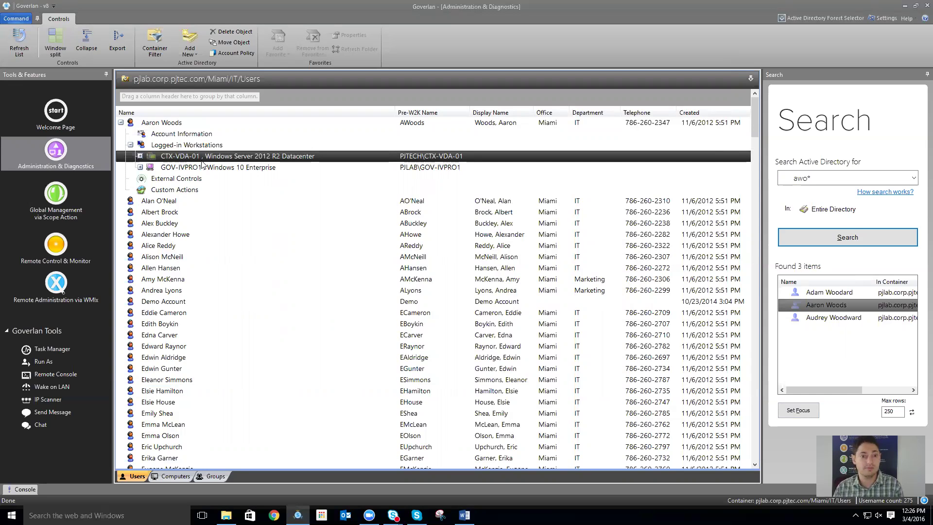
pyautogui.click(140, 168)
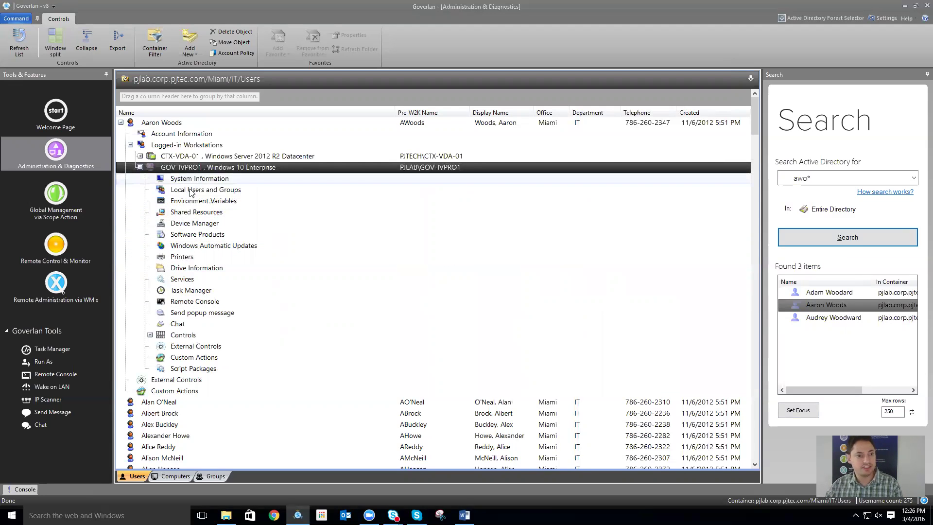
pyautogui.doubleClick(193, 257)
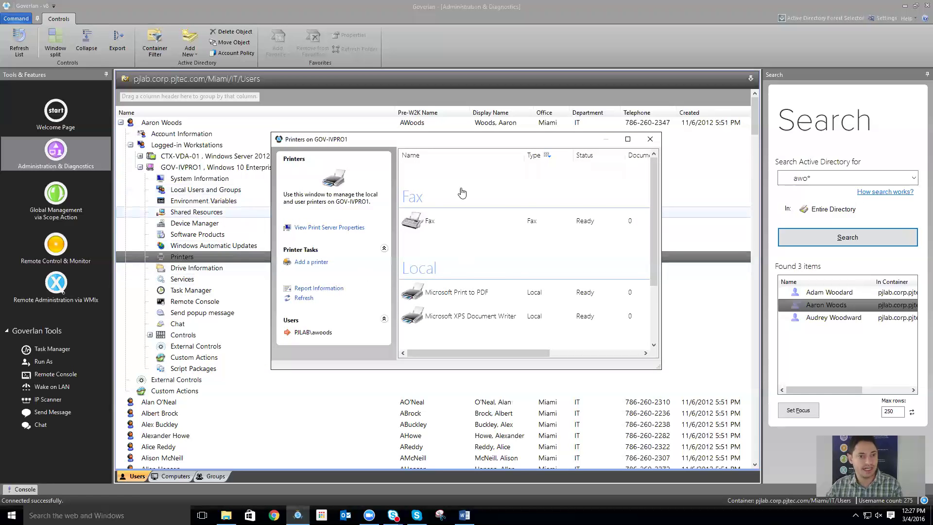
pyautogui.click(489, 229)
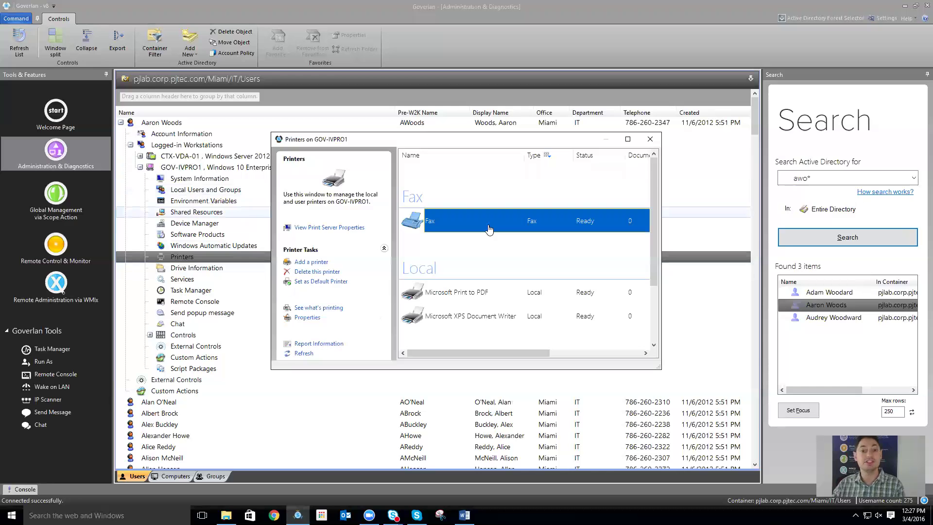
pyautogui.hotkey('alt', 'F4')
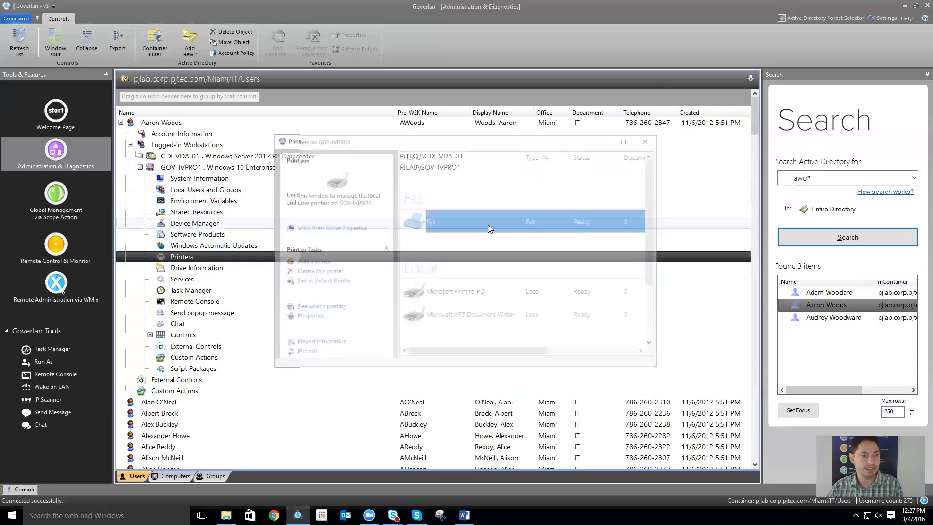
# Step: Examine the detailed video and drive hardware information in GOV-IVPRO1's system information, then close the hardware details
pyautogui.doubleClick(194, 178)
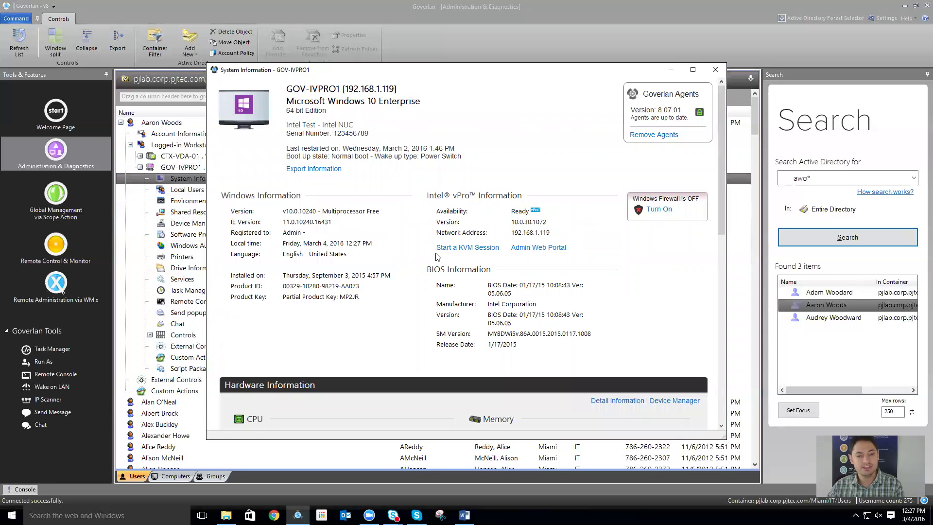
pyautogui.scroll(-3, 291, 283)
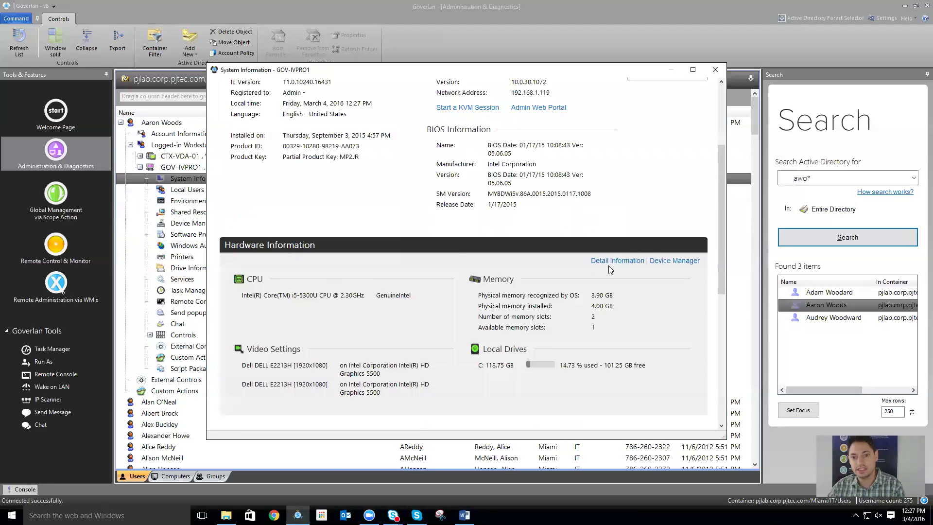
pyautogui.click(613, 261)
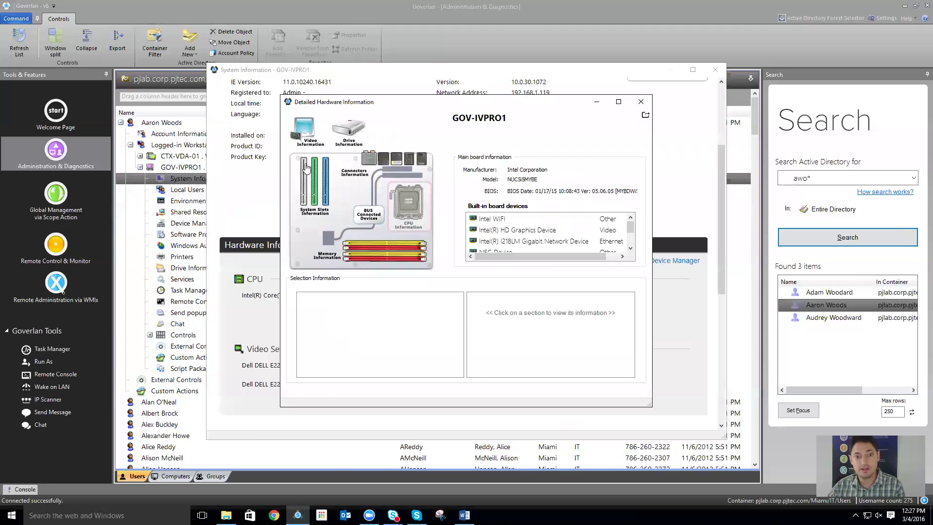
pyautogui.click(304, 130)
pyautogui.scroll(-2, 519, 319)
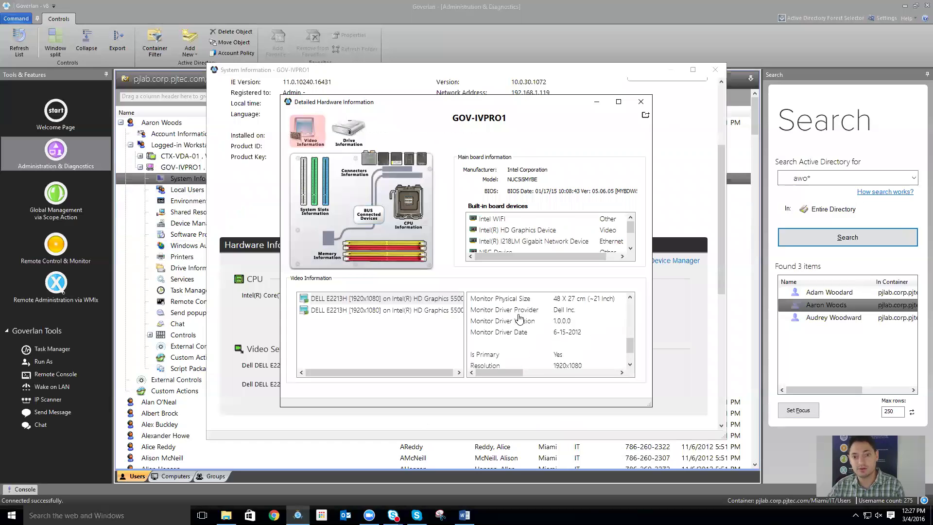
pyautogui.scroll(3, 509, 314)
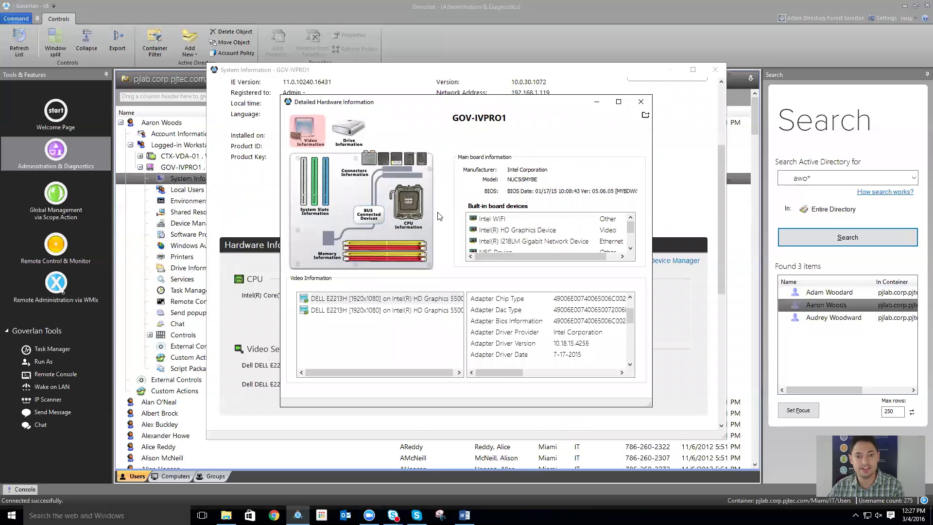
pyautogui.click(384, 167)
pyautogui.click(346, 138)
pyautogui.scroll(-3, 581, 351)
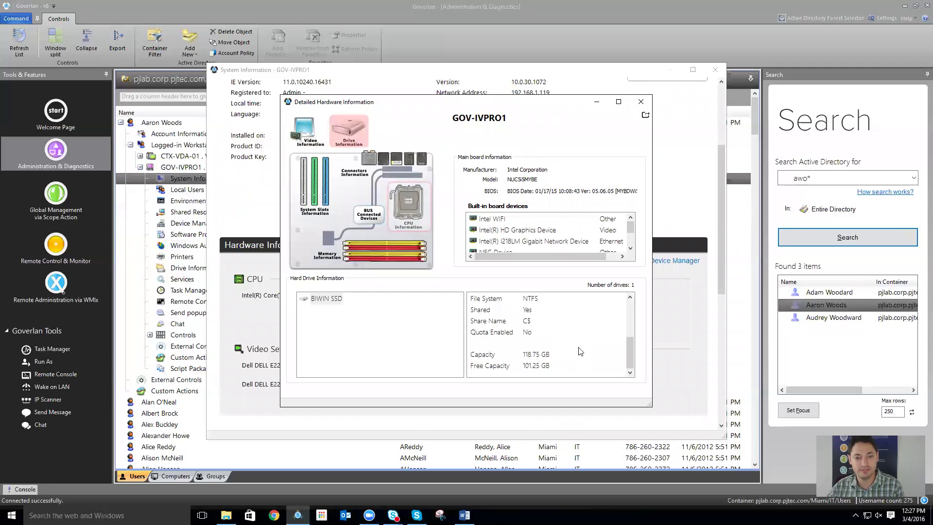
pyautogui.press('Escape')
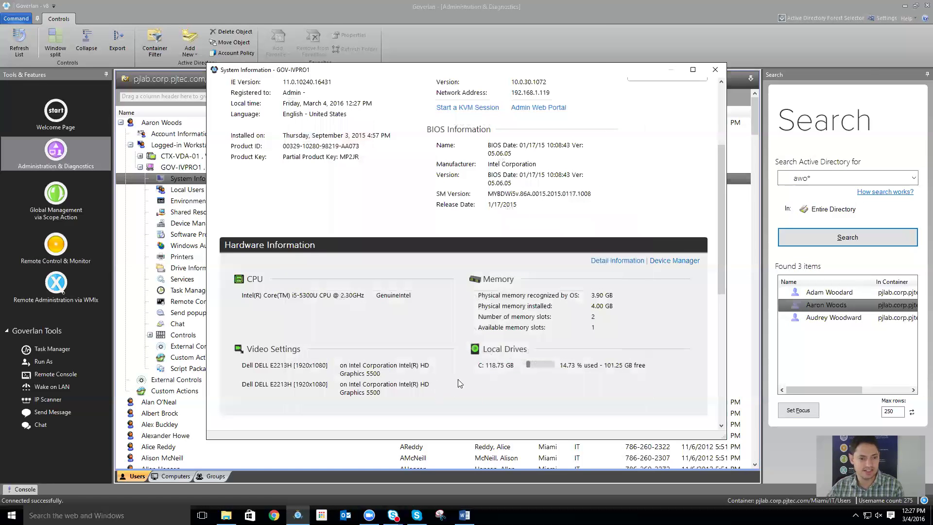
# Step: Review GOV-IVPRO1's system summary and view its modifiable network settings, closing them without changes
pyautogui.scroll(2, 459, 384)
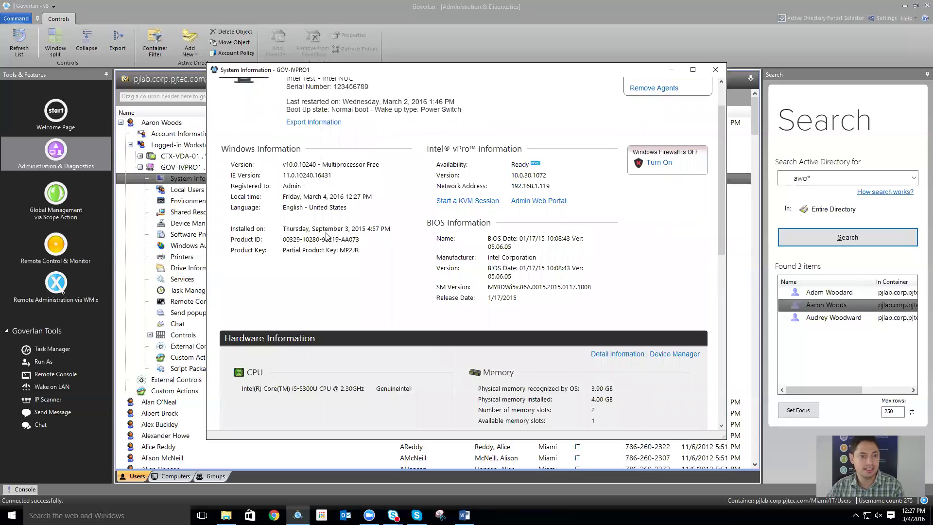
pyautogui.scroll(1, 339, 178)
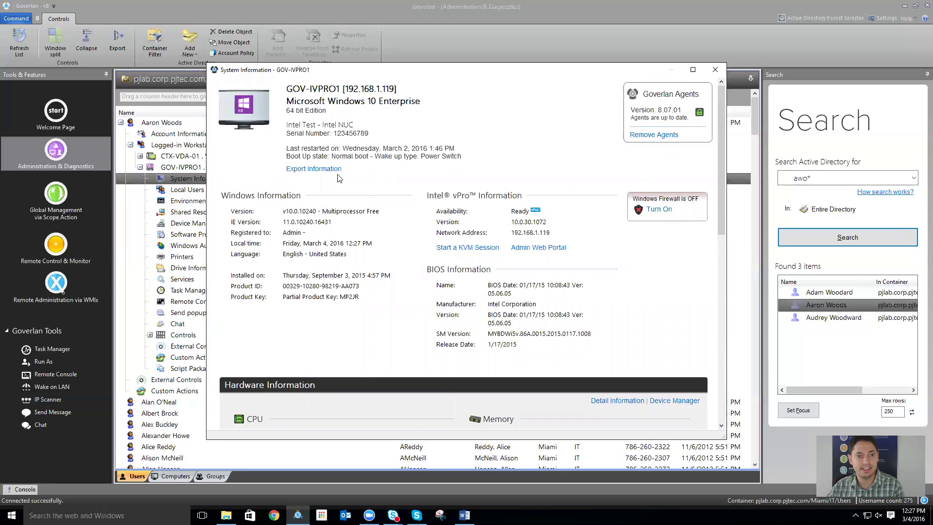
pyautogui.scroll(-6, 617, 215)
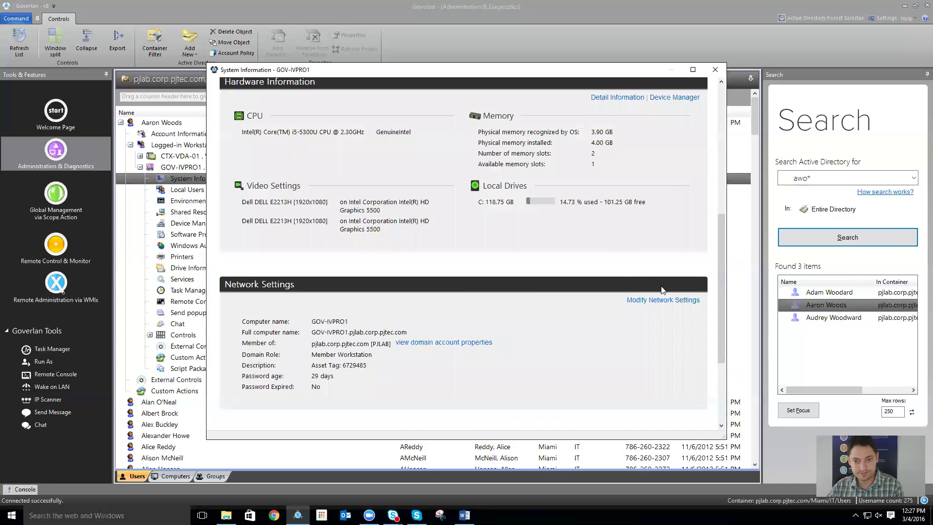
pyautogui.click(663, 300)
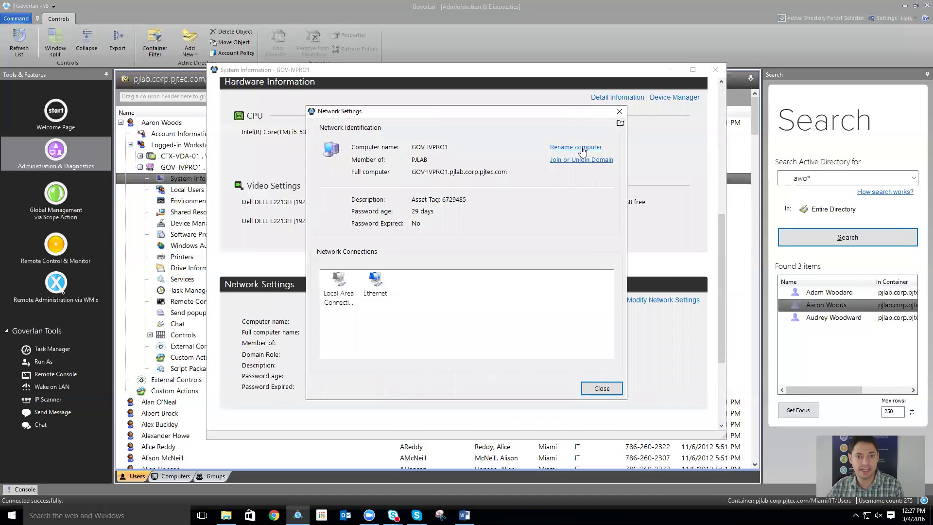
pyautogui.press('Escape')
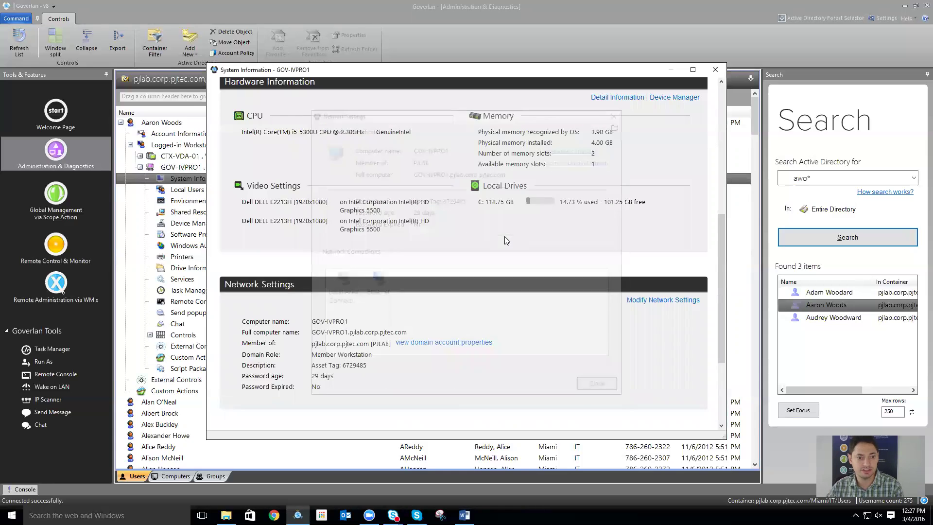
# Step: View the full log of login events on GOV-IVPRO1 and close the login history
pyautogui.scroll(-2, 502, 253)
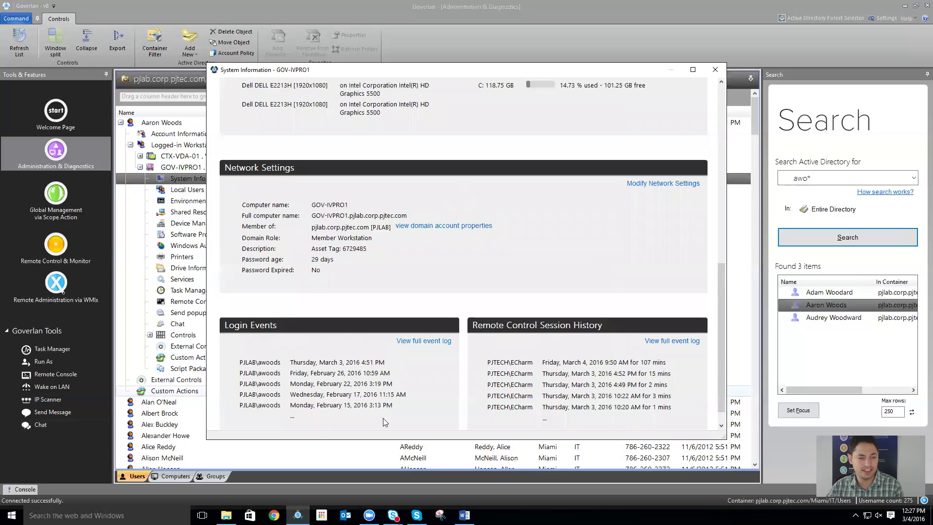
pyautogui.click(405, 341)
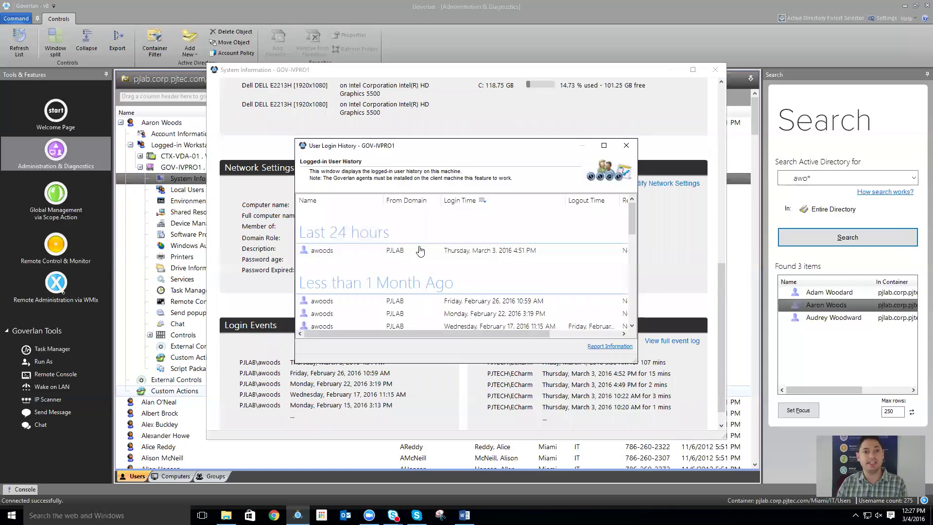
pyautogui.press('Escape')
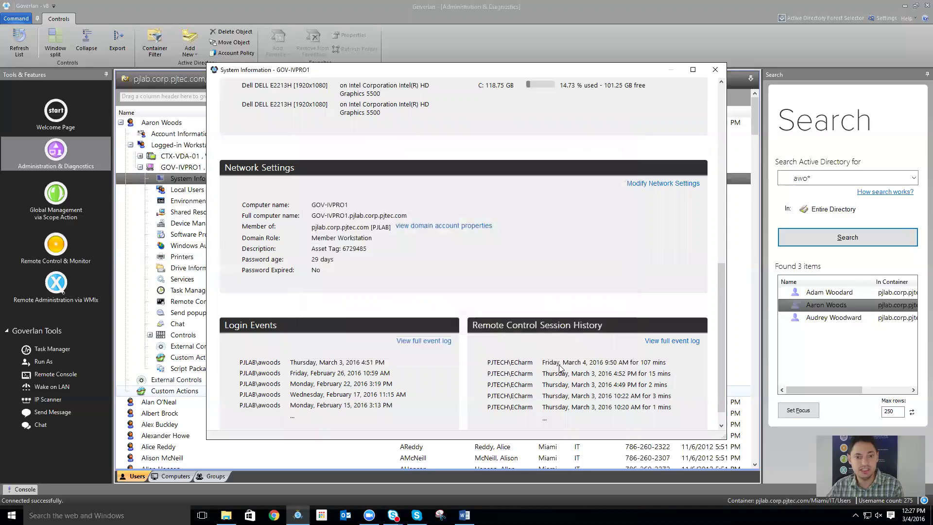
# Step: Remove the Goverlan agents from GOV-IVPRO1, reinstall them, and close the system information
pyautogui.scroll(9, 570, 343)
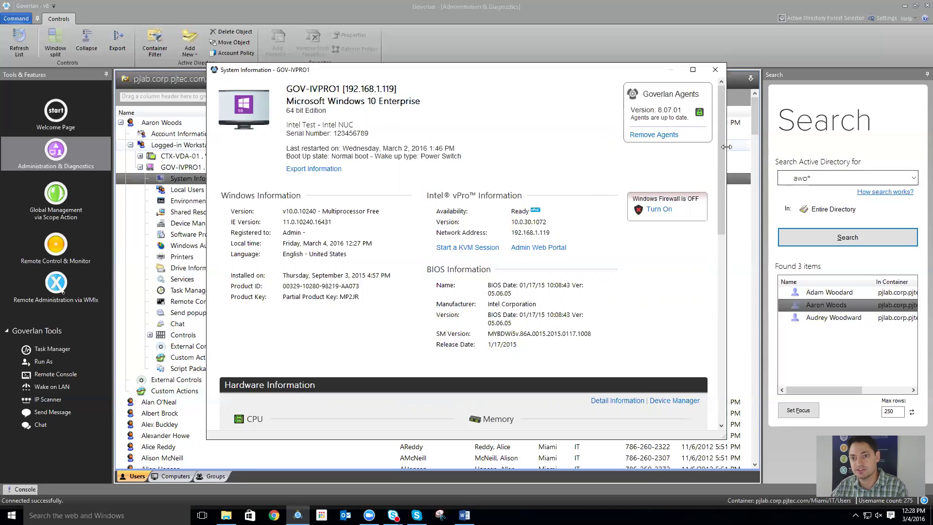
pyautogui.click(667, 136)
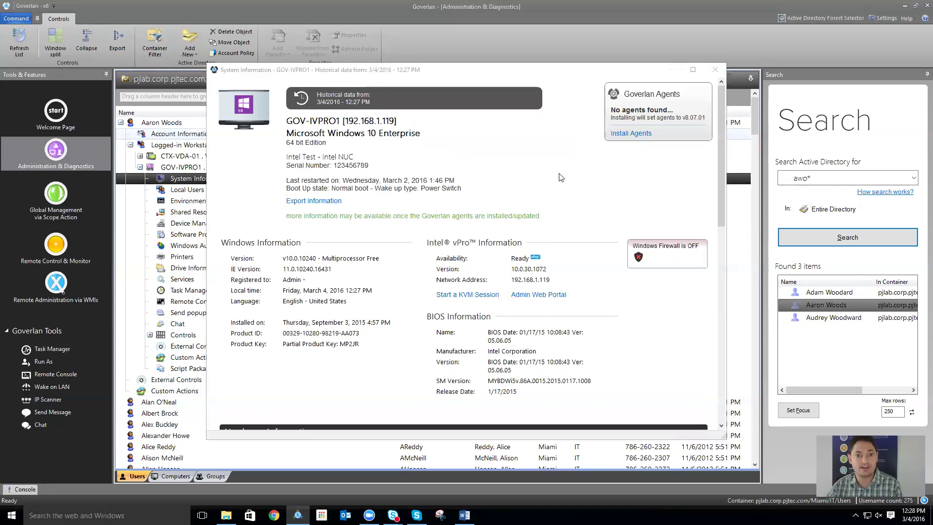
pyautogui.click(618, 138)
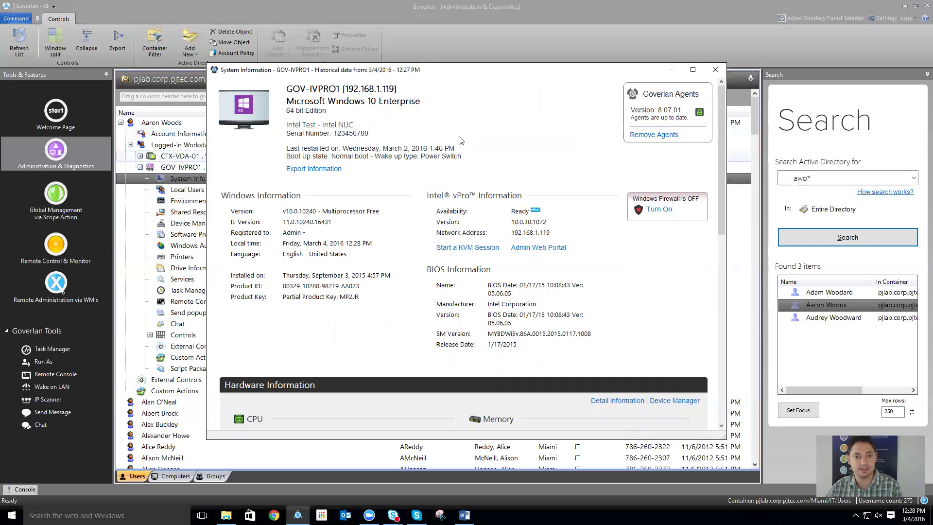
pyautogui.press('Escape')
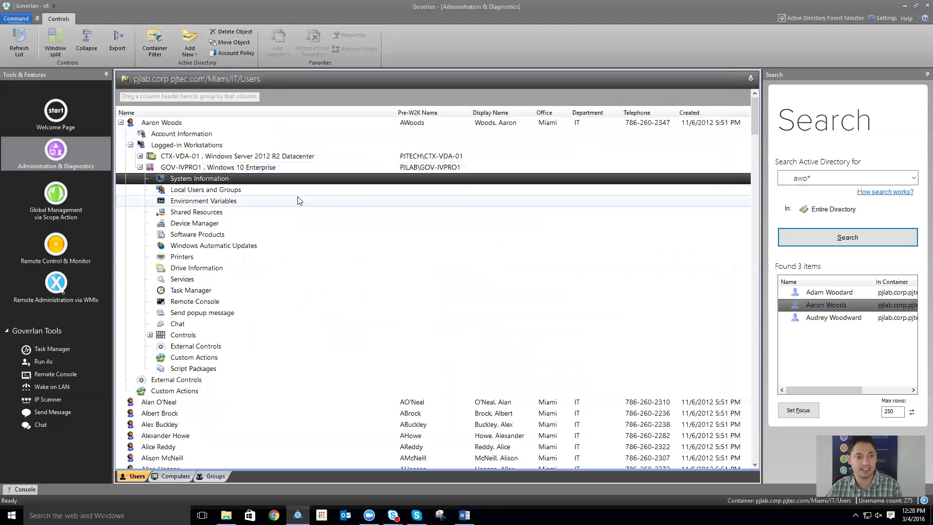
# Step: Uninstall Adobe Reader XI (11.0.10) from GOV-IVPRO1 through its software products and close the product list
pyautogui.click(198, 238)
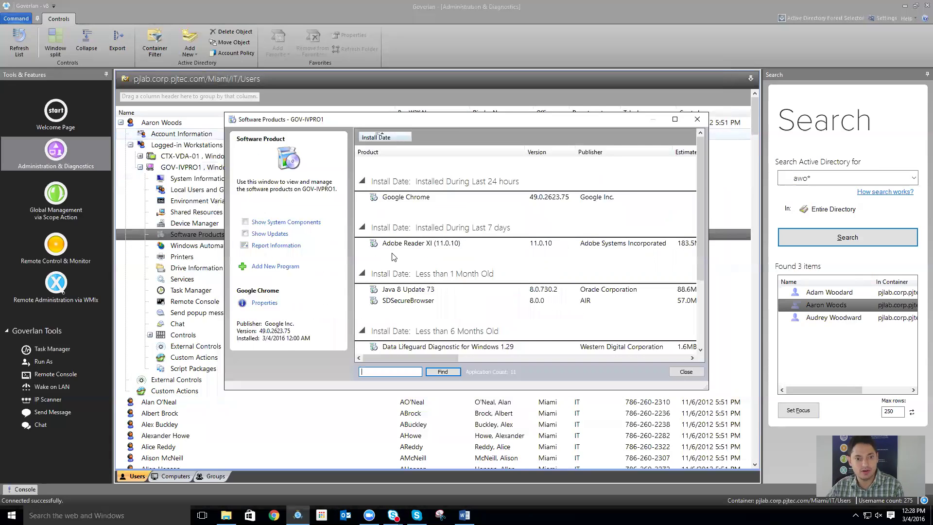
pyautogui.click(412, 244)
pyautogui.scroll(-3, 412, 253)
pyautogui.scroll(2, 388, 262)
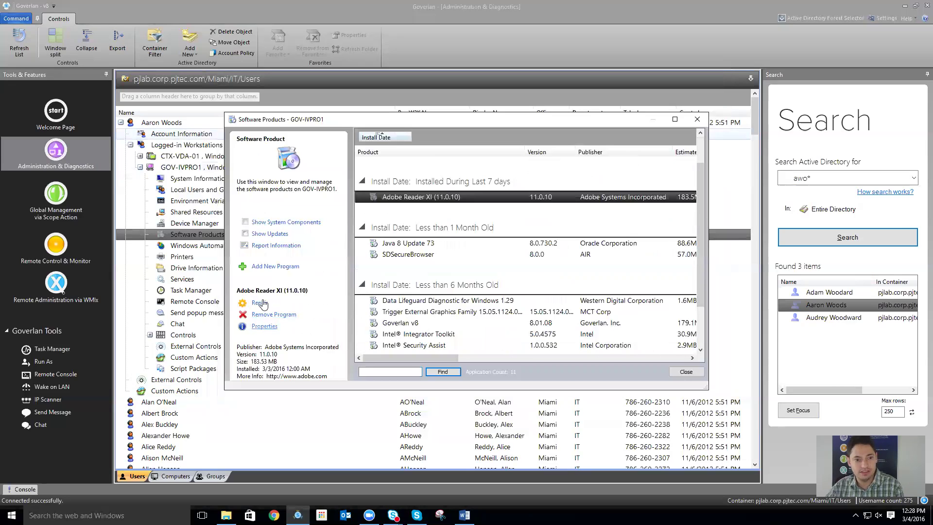
pyautogui.click(267, 316)
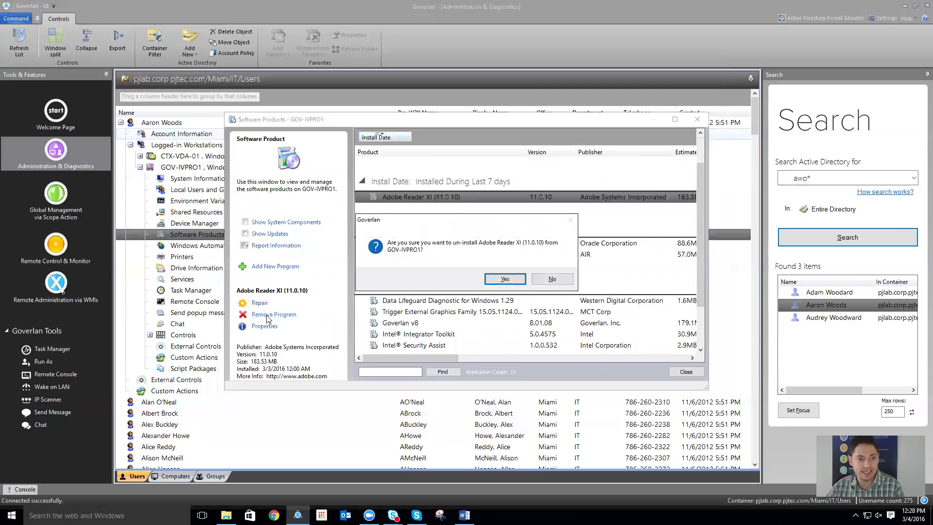
pyautogui.click(496, 281)
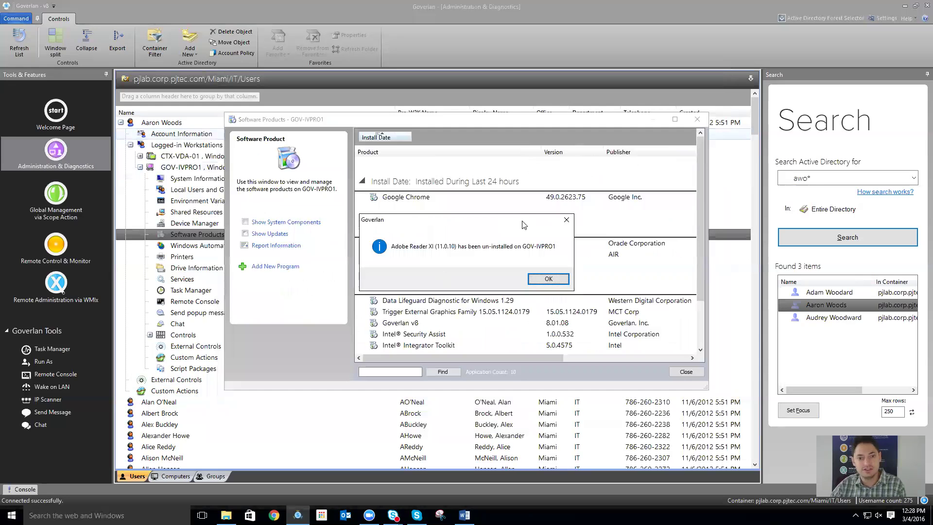
pyautogui.click(548, 278)
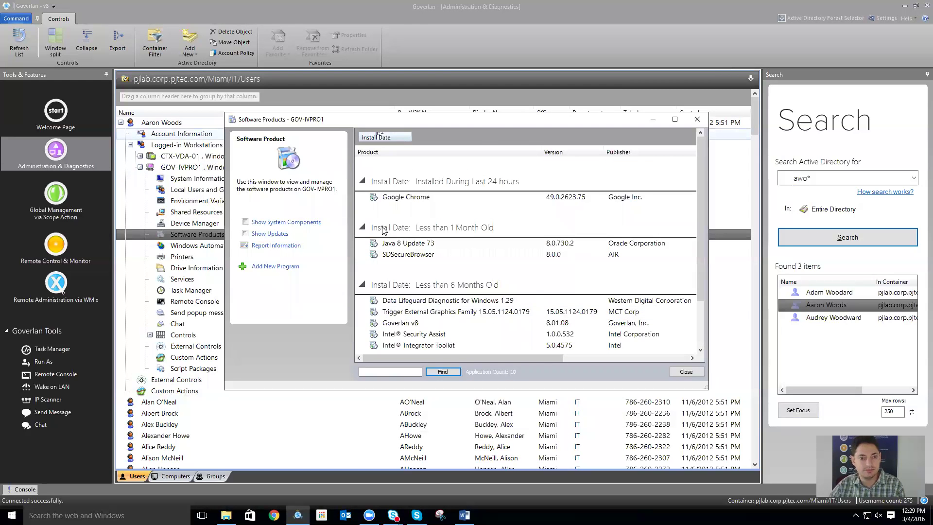
pyautogui.click(683, 372)
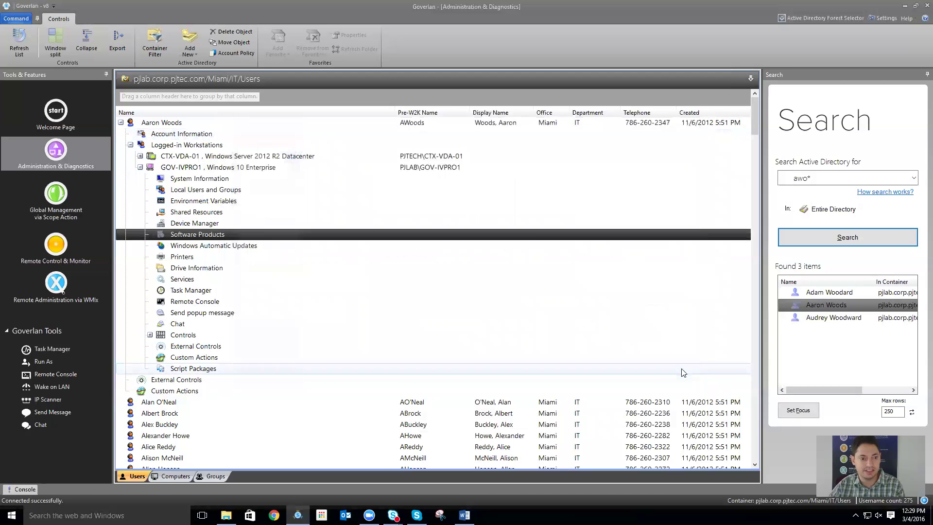
# Step: Run the Adobe Reader Report custom action from the Report category on GOV-IVPRO1
pyautogui.doubleClick(204, 358)
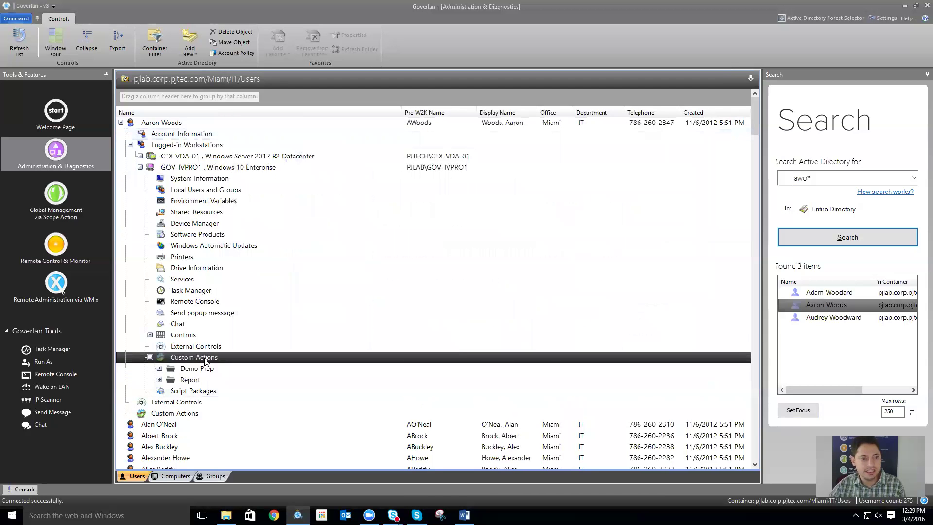
pyautogui.click(160, 380)
pyautogui.click(160, 380)
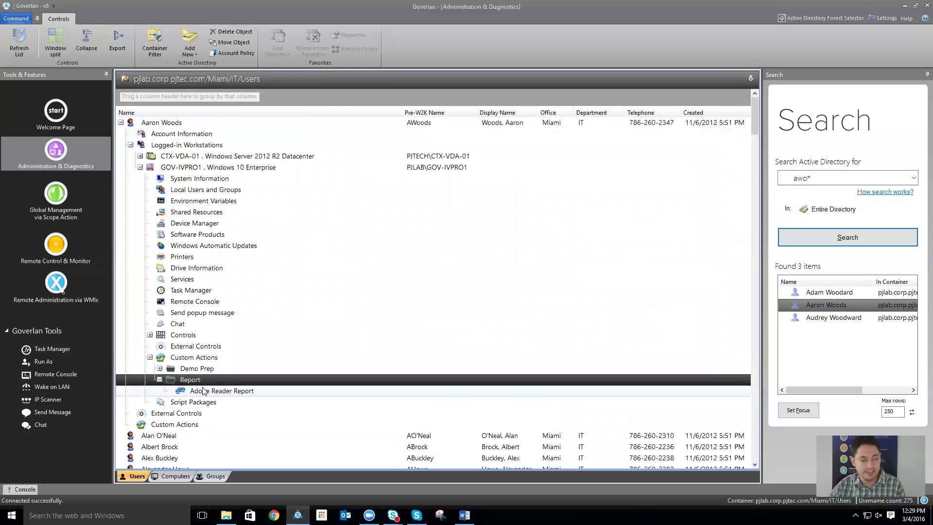
pyautogui.doubleClick(203, 391)
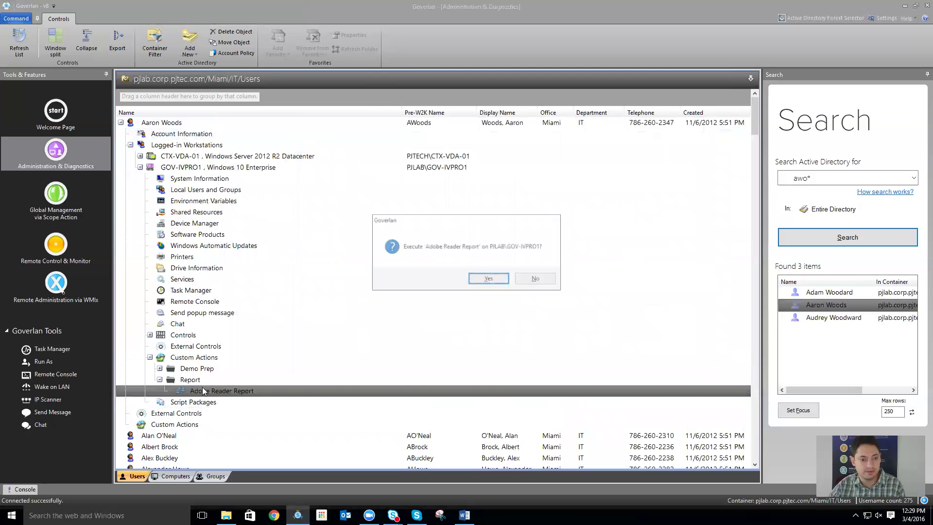
pyautogui.click(489, 279)
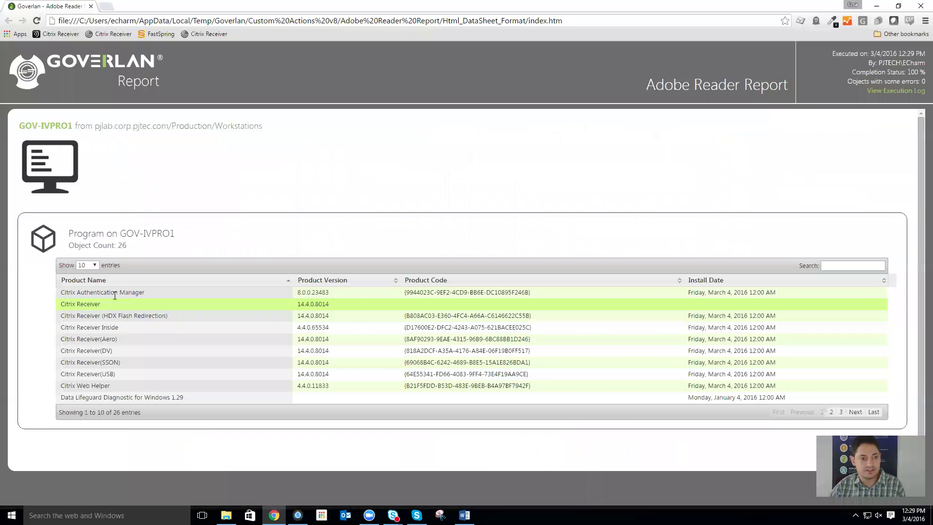
# Step: Show all entries in the Adobe Reader Report, review the listed programs, and close the report
pyautogui.click(87, 265)
pyautogui.click(88, 303)
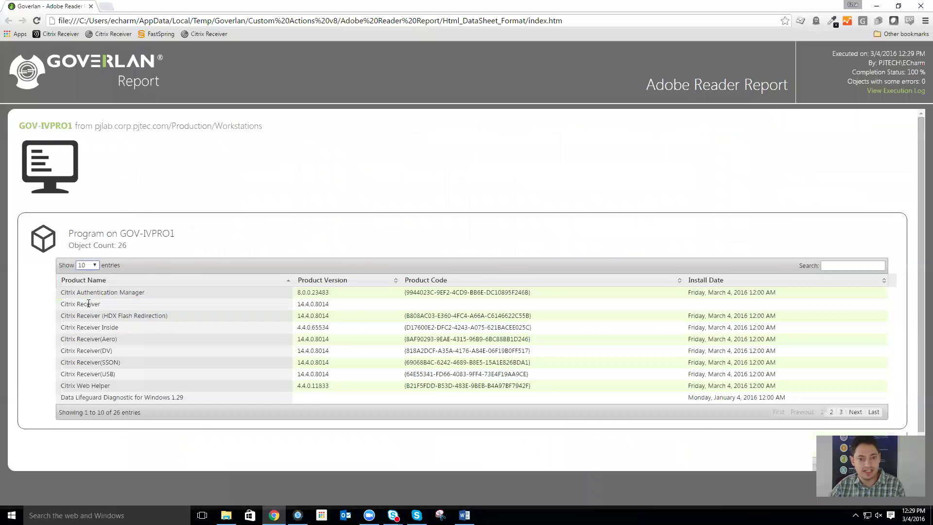
pyautogui.scroll(-2, 163, 269)
pyautogui.scroll(2, 162, 269)
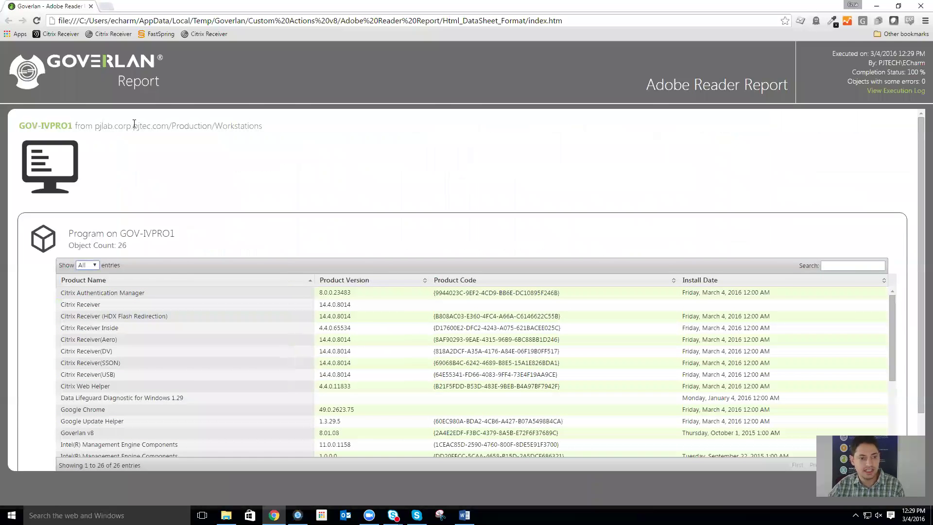
pyautogui.scroll(-5, 193, 289)
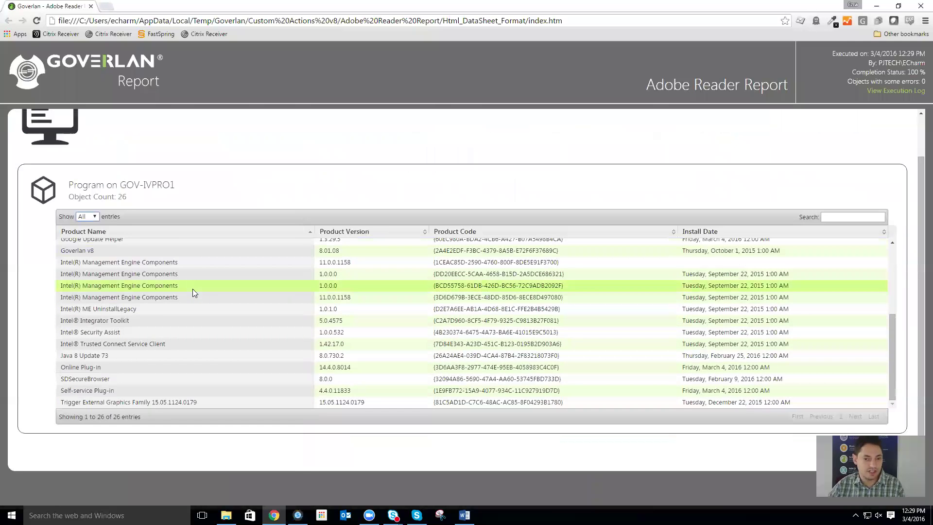
pyautogui.click(91, 6)
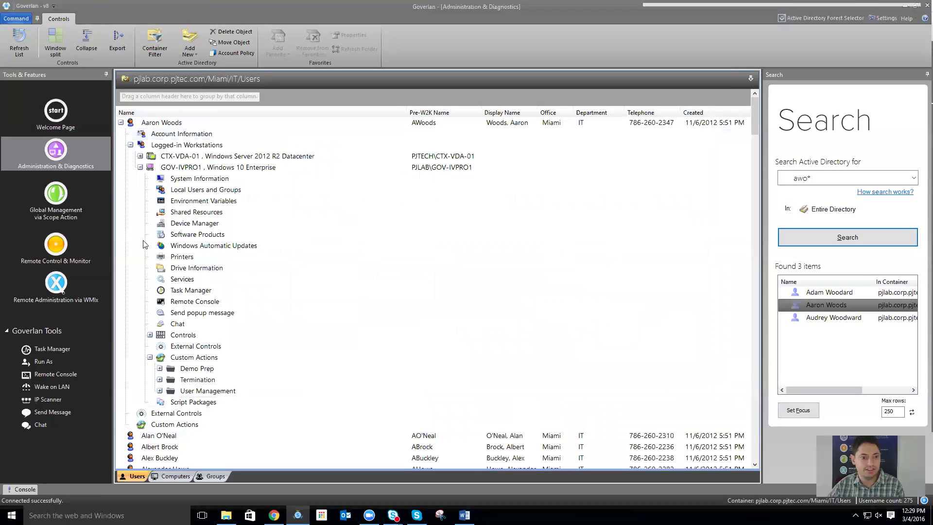
# Step: Edit the Adobe Reader Report custom action and add a Software Products Product Name computer condition to its Adobe Reader Report Actions module
pyautogui.click(177, 361)
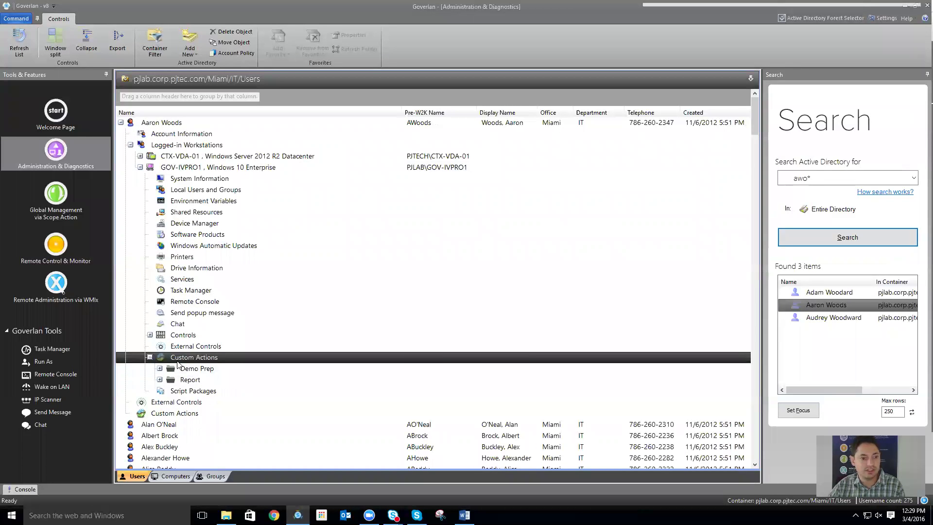
pyautogui.click(160, 380)
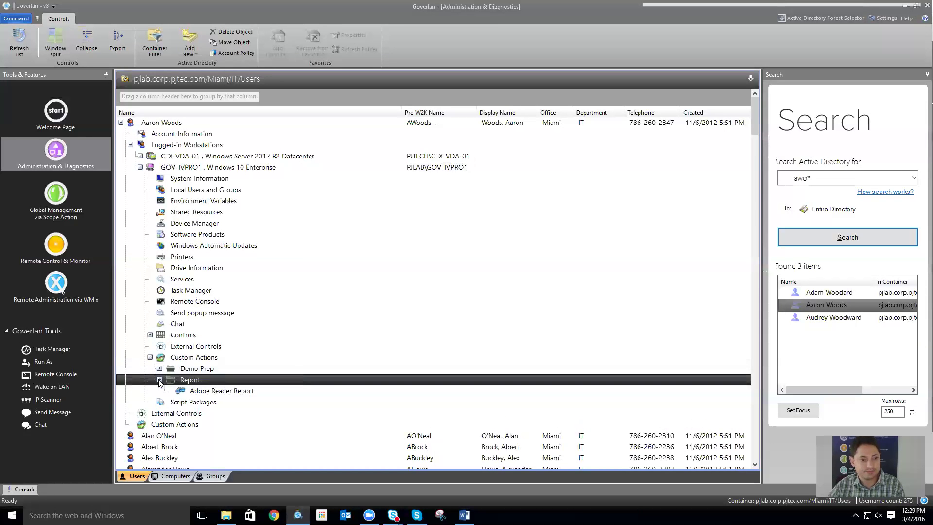
pyautogui.rightClick(214, 390)
pyautogui.click(249, 409)
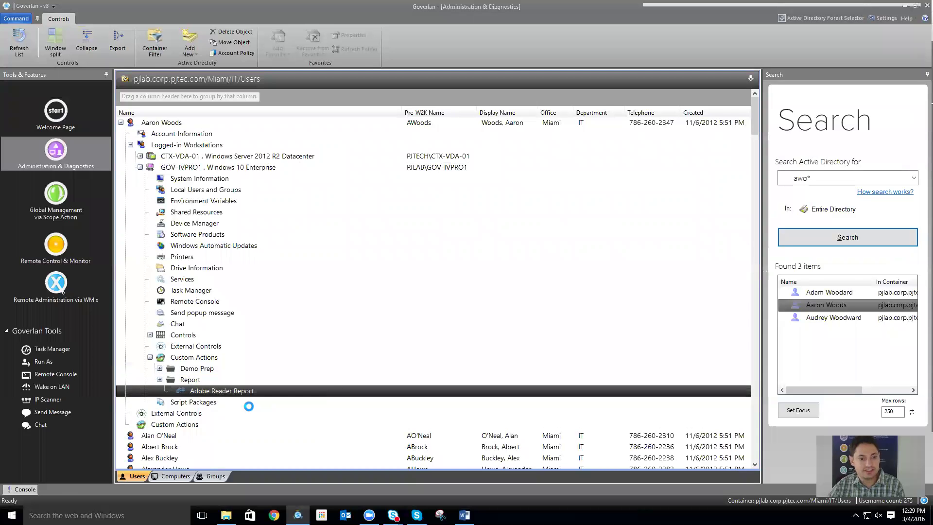
pyautogui.doubleClick(362, 217)
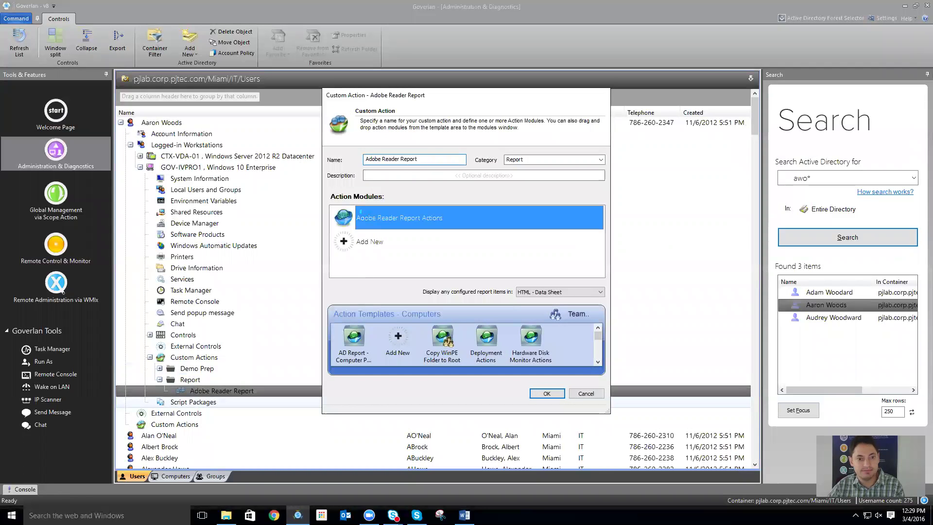
pyautogui.click(253, 324)
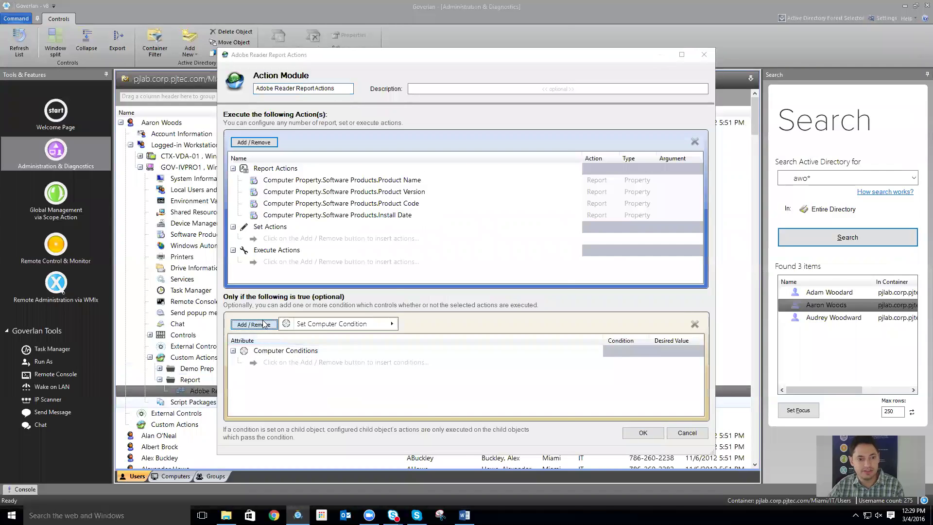
pyautogui.moveTo(337, 324)
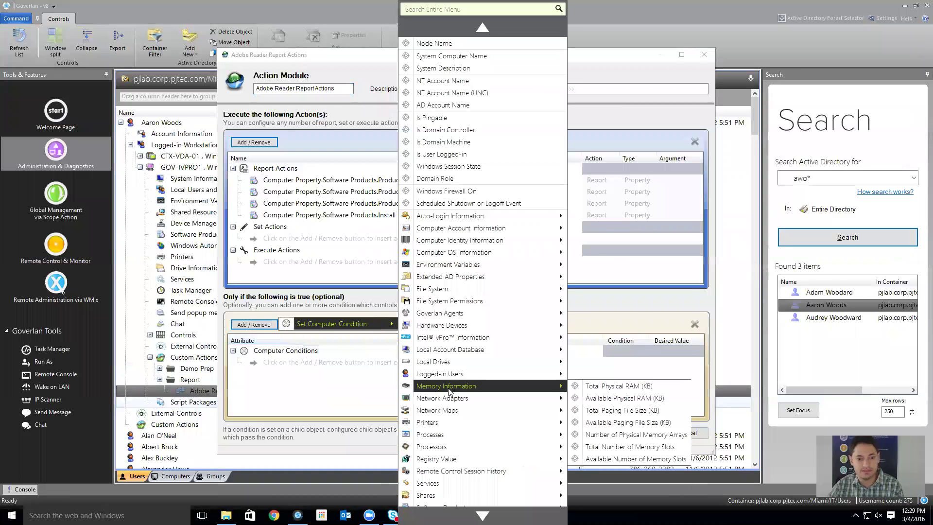
pyautogui.scroll(-1, 463, 487)
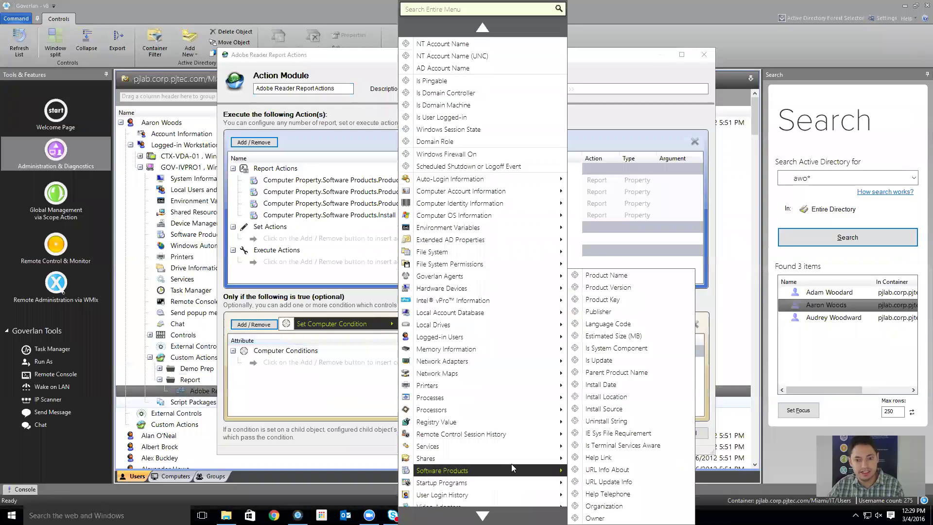
pyautogui.click(608, 275)
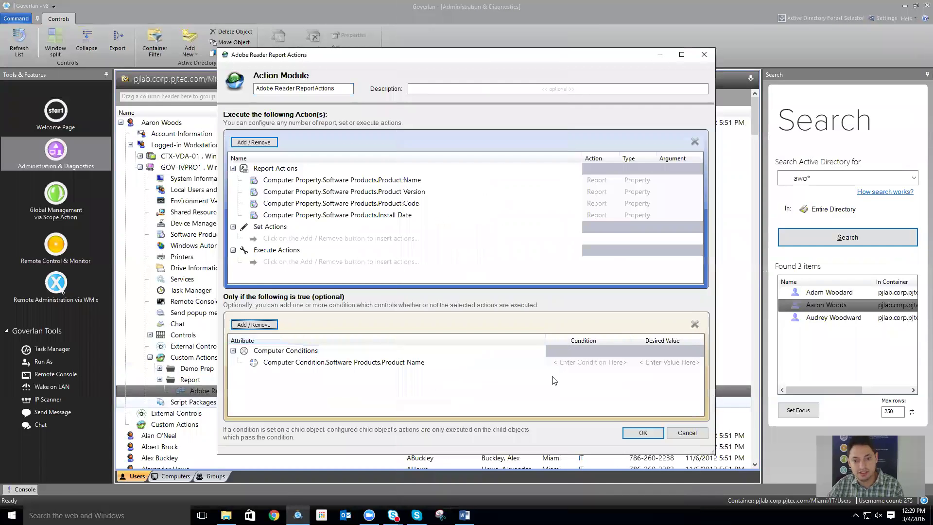
# Step: Set the Product Name condition to Contains "Adobe Reader" and save the action module and the custom action
pyautogui.click(583, 363)
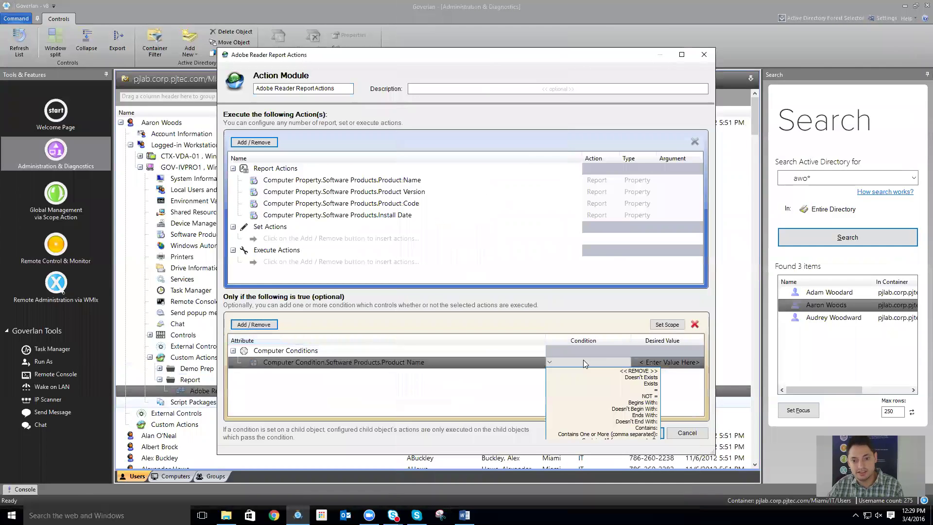
pyautogui.click(618, 428)
pyautogui.click(656, 362)
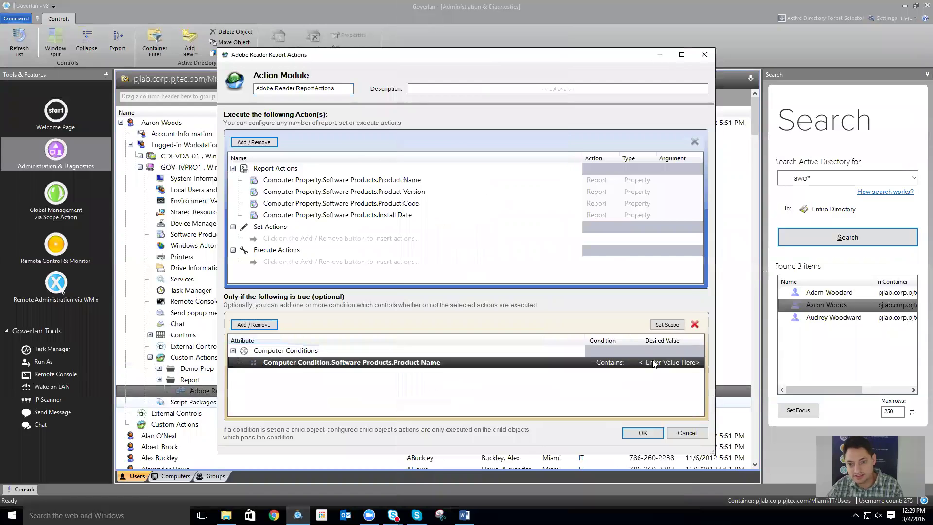
pyautogui.click(632, 184)
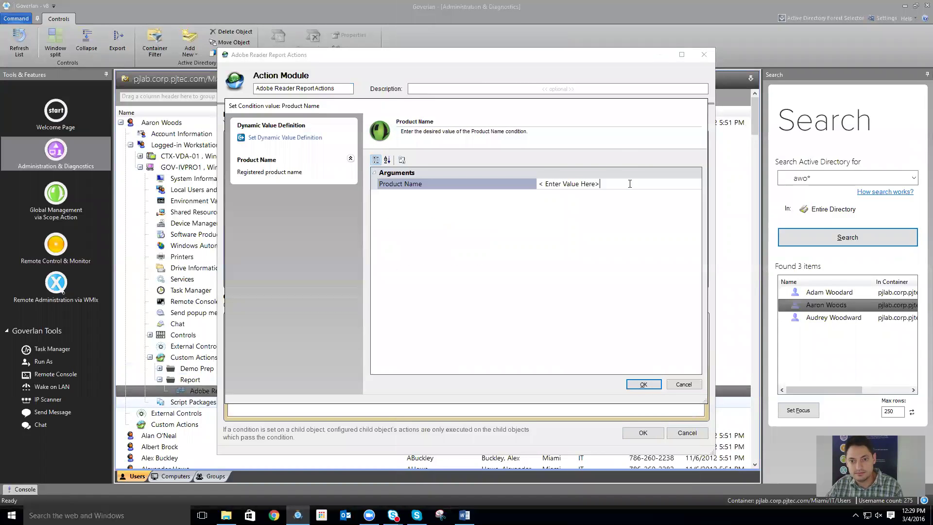
pyautogui.write('aDOB')
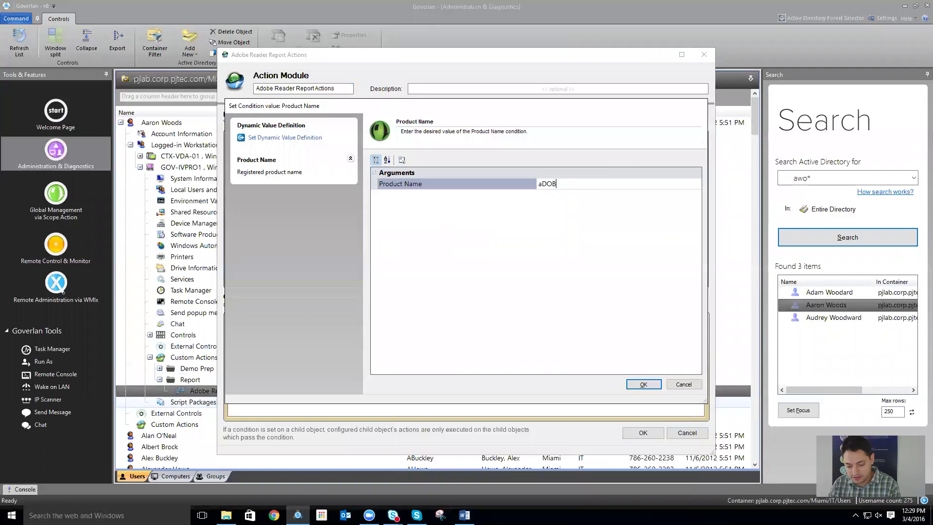
pyautogui.write('E rEADER')
pyautogui.hotkey('ctrl', 'a')
pyautogui.write('A')
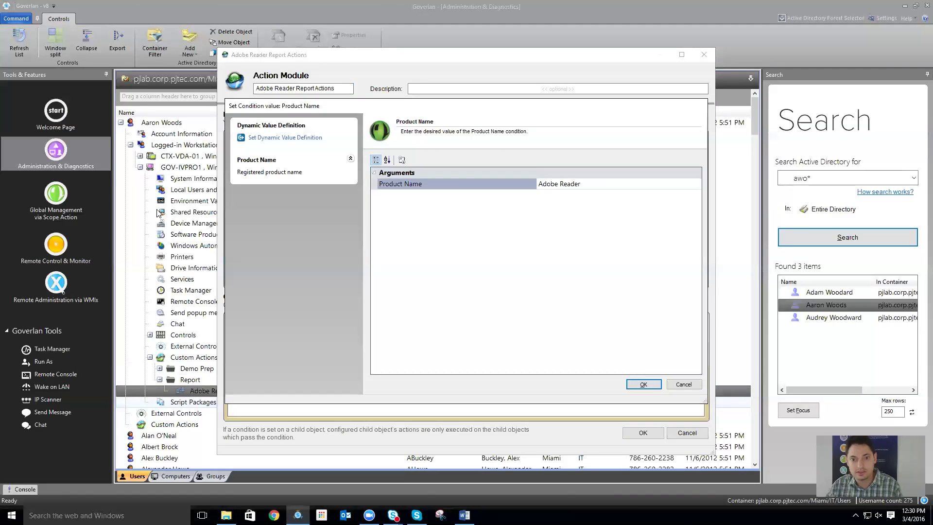
pyautogui.click(644, 384)
pyautogui.click(643, 433)
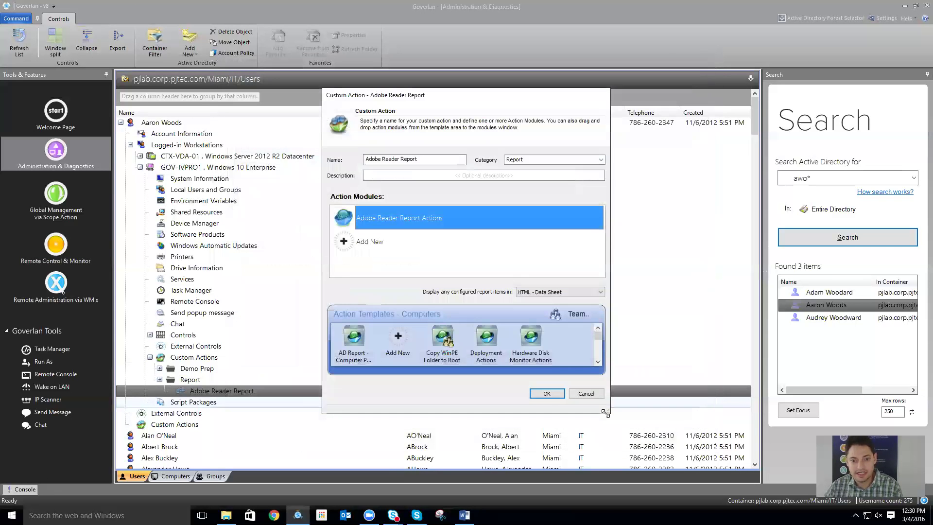
pyautogui.click(548, 397)
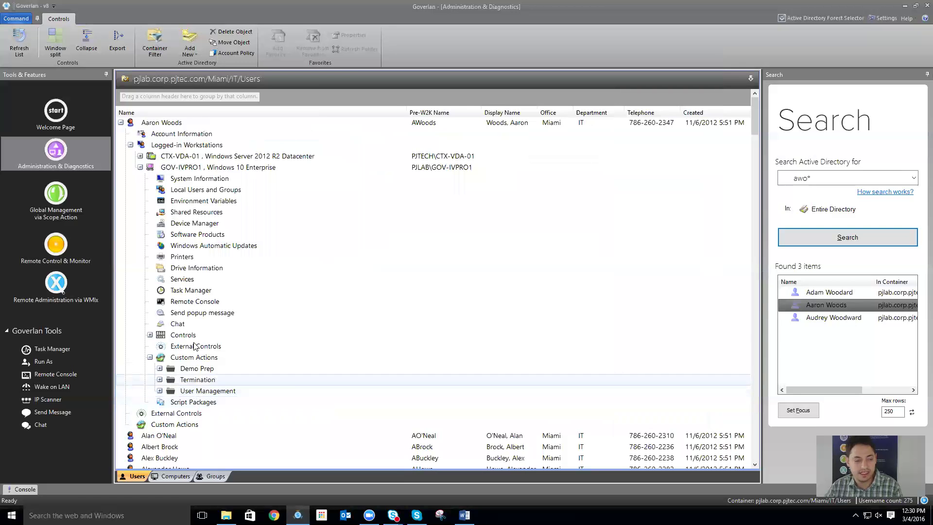
# Step: Run the edited Adobe Reader Report custom action on GOV-IVPRO1 and dismiss the result message
pyautogui.click(193, 358)
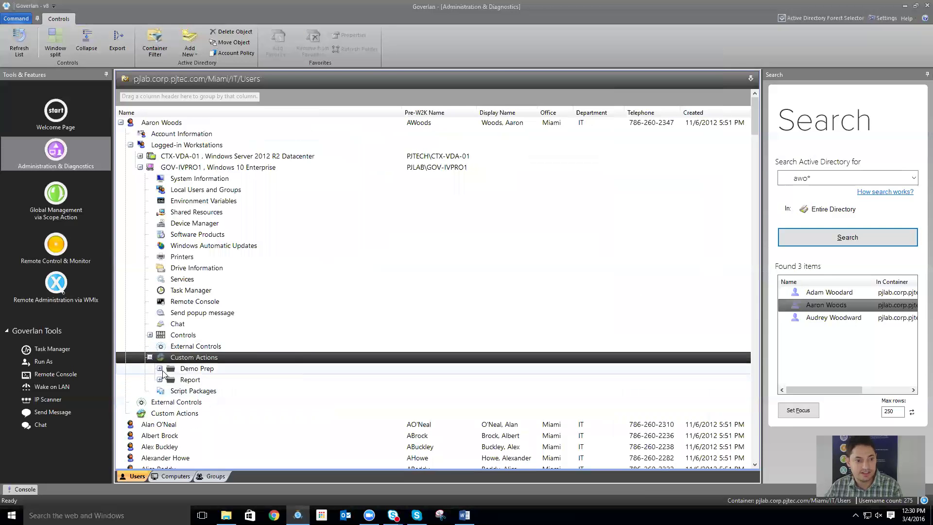
pyautogui.doubleClick(177, 381)
pyautogui.click(218, 393)
pyautogui.doubleClick(218, 393)
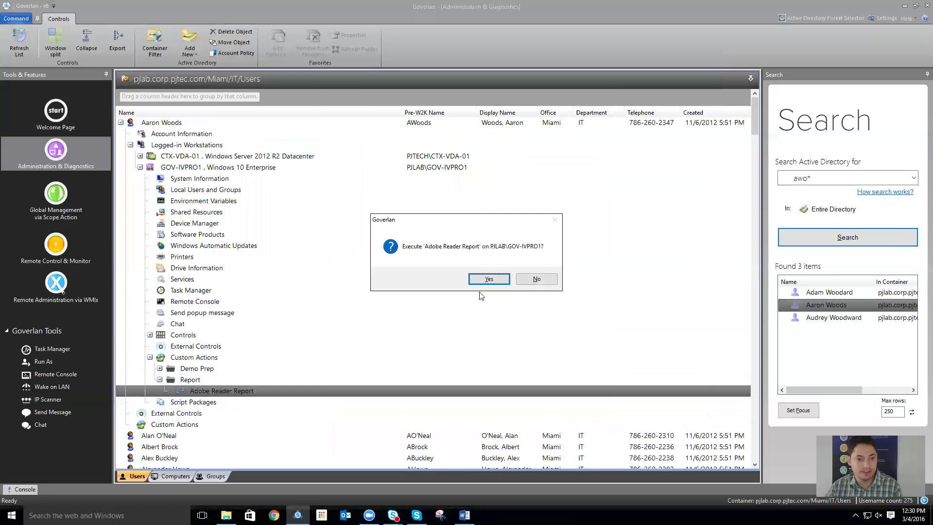
pyautogui.click(478, 278)
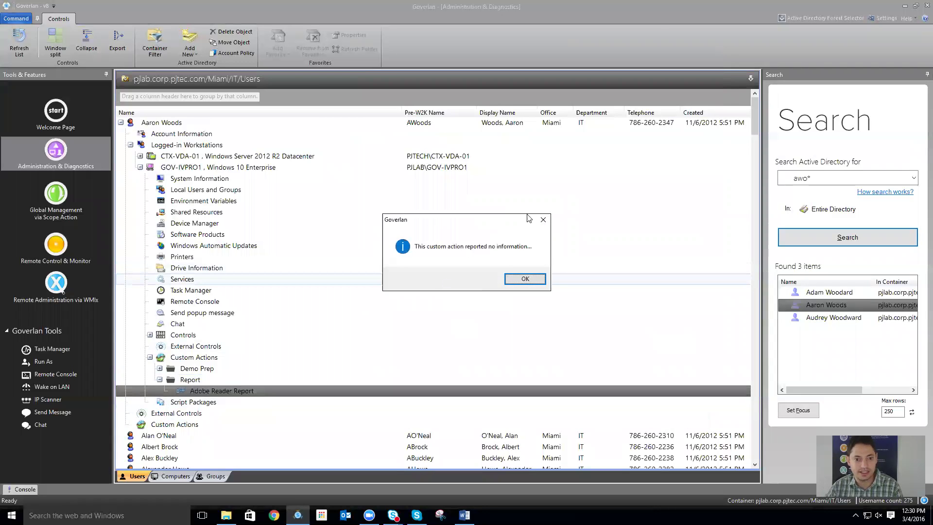
pyautogui.click(525, 279)
# Step: Open the software products list of GOV-IVPRO1
pyautogui.doubleClick(194, 235)
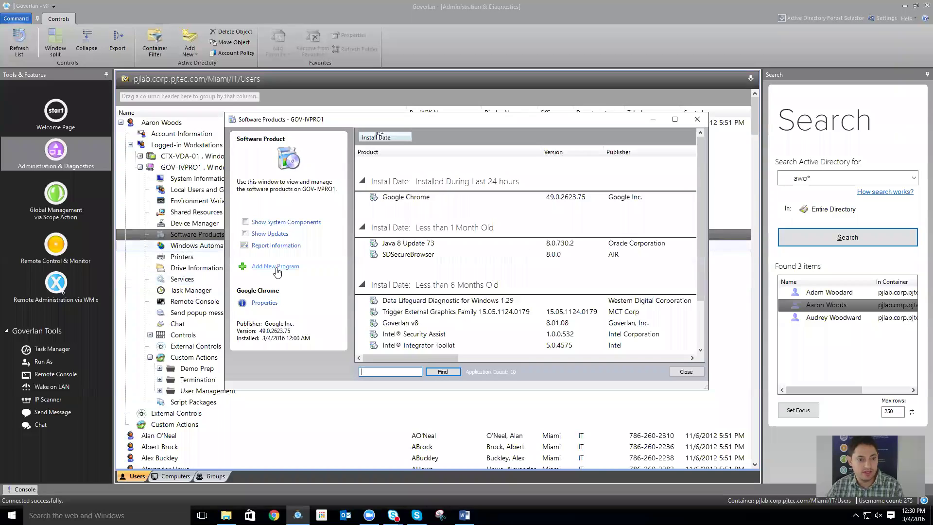
# Step: Install the Adobe Reader 11 package from the Adobe software packages on GOV-IVPRO1, select the new program entry, and close the product list
pyautogui.click(275, 267)
pyautogui.moveTo(321, 286)
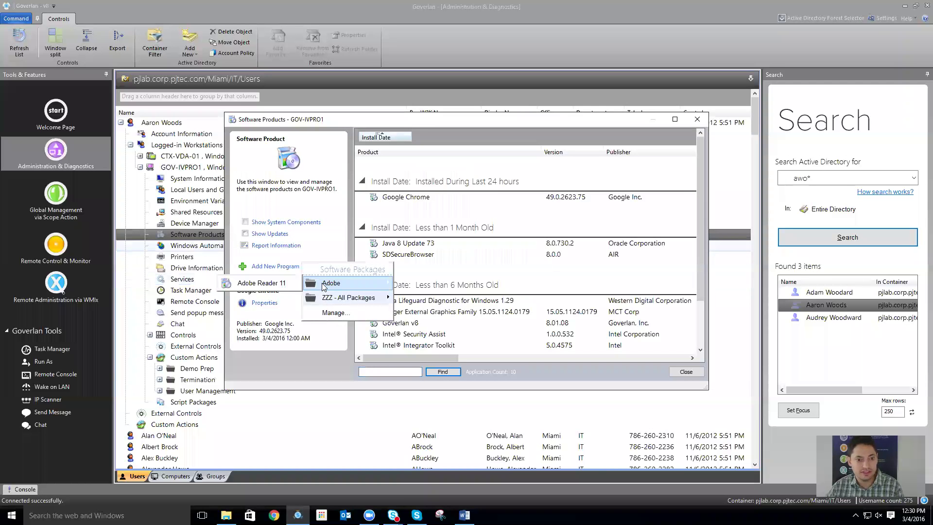
pyautogui.click(263, 283)
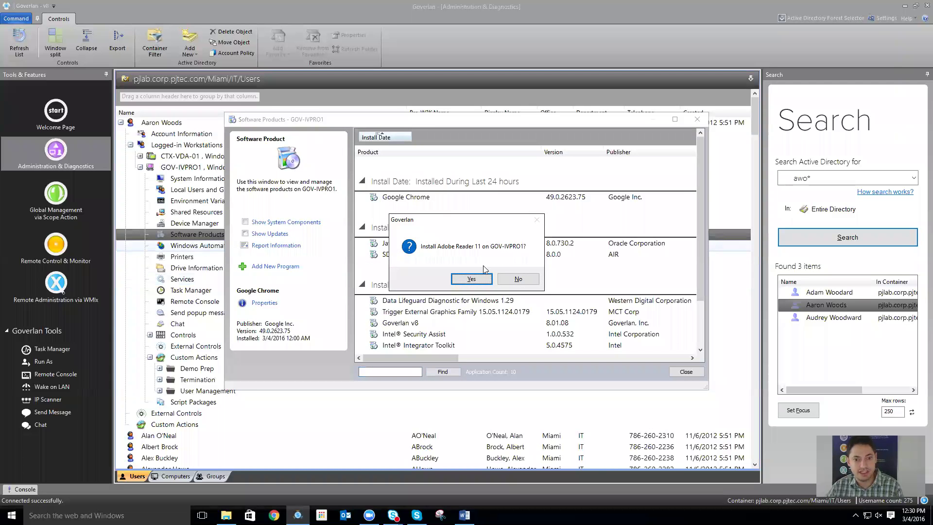
pyautogui.click(471, 279)
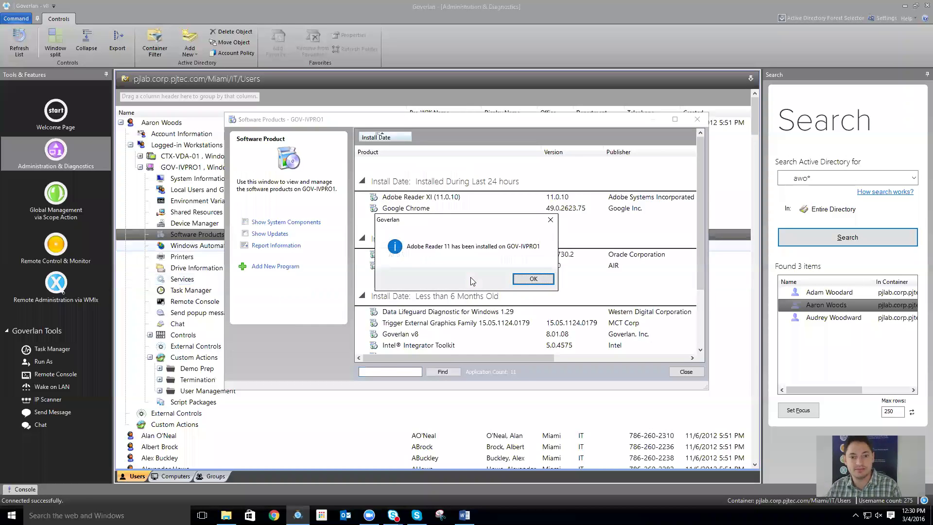
pyautogui.press('Return')
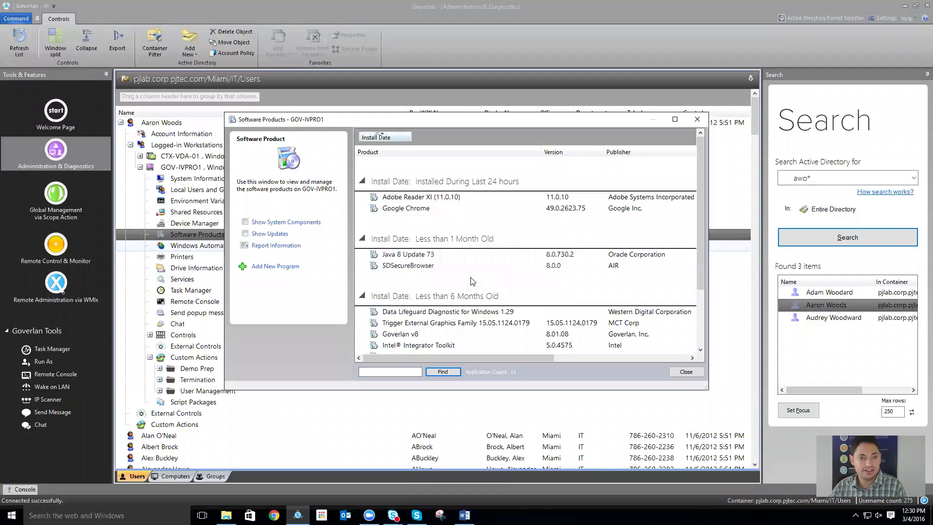
pyautogui.click(439, 200)
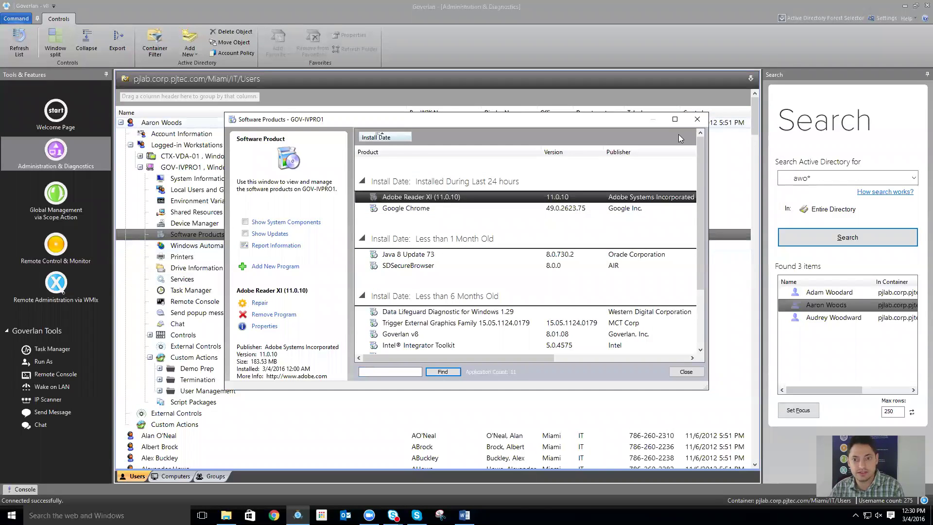
pyautogui.click(697, 119)
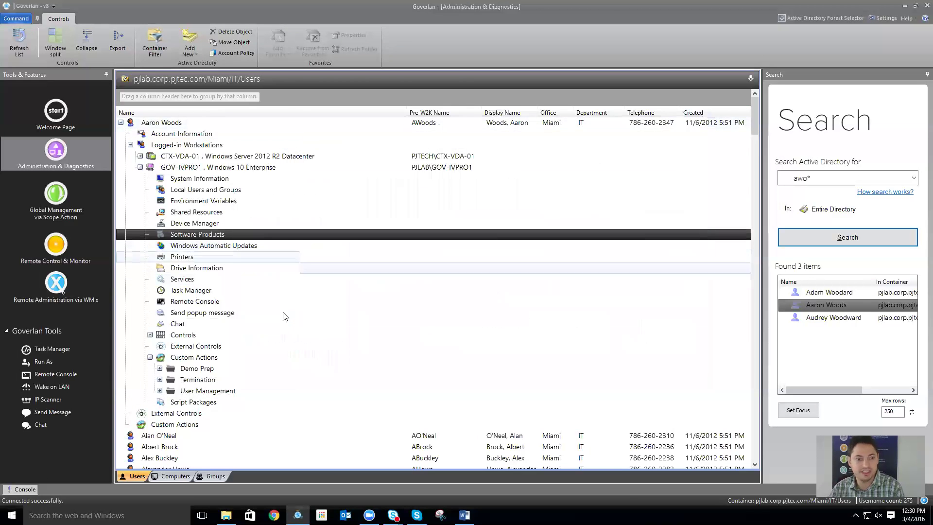
# Step: Execute the Adobe Reader Report custom action on GOV-IVPRO1 and close the generated report
pyautogui.click(183, 359)
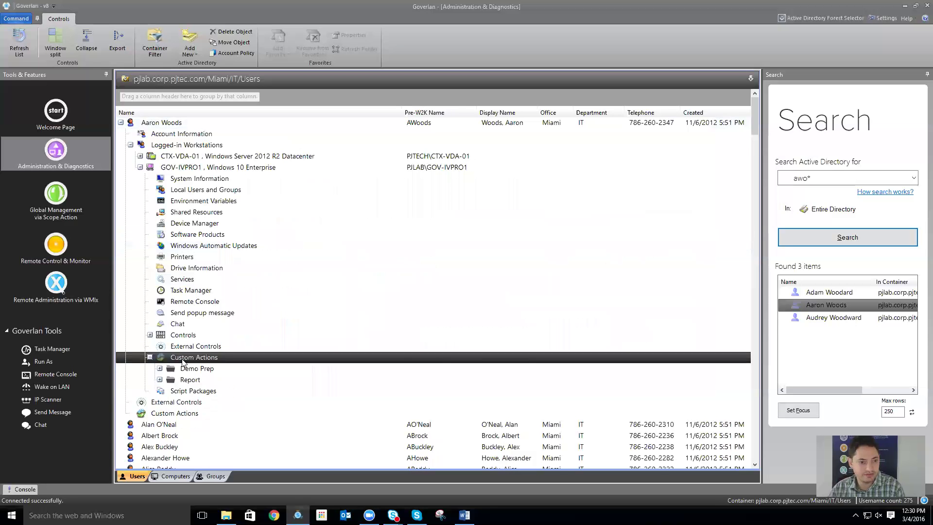
pyautogui.click(159, 380)
pyautogui.doubleClick(191, 389)
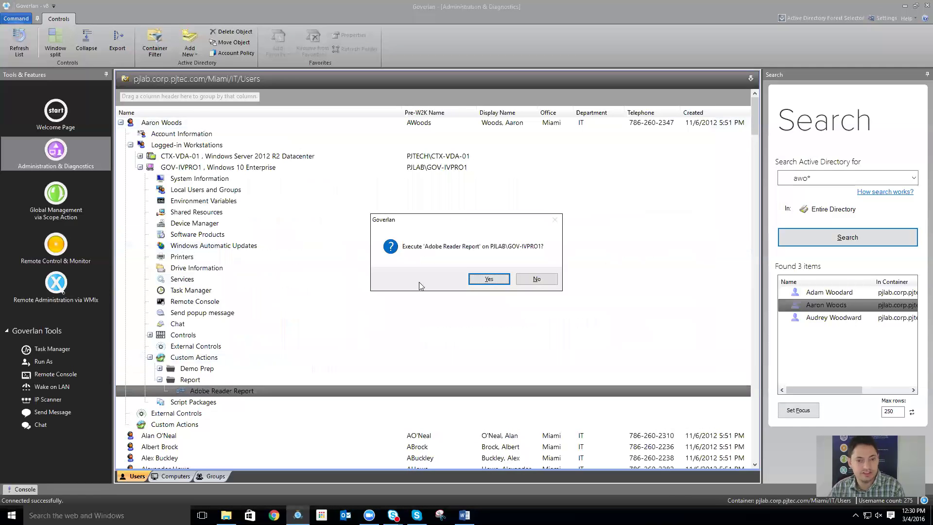
pyautogui.click(488, 279)
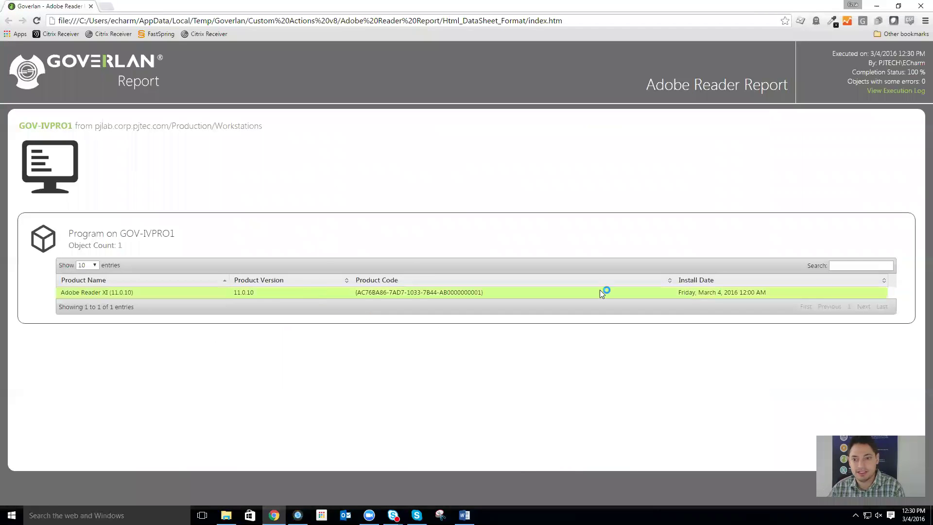
pyautogui.click(91, 6)
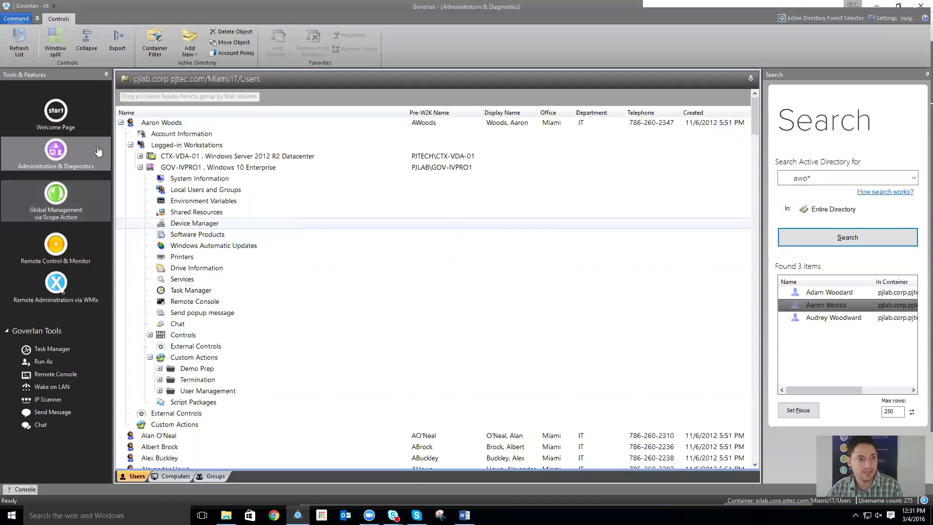
# Step: Collapse the user list and expand the Termination custom actions under the first Marketing department user in Miami/IT/Users
pyautogui.click(213, 245)
pyautogui.click(97, 42)
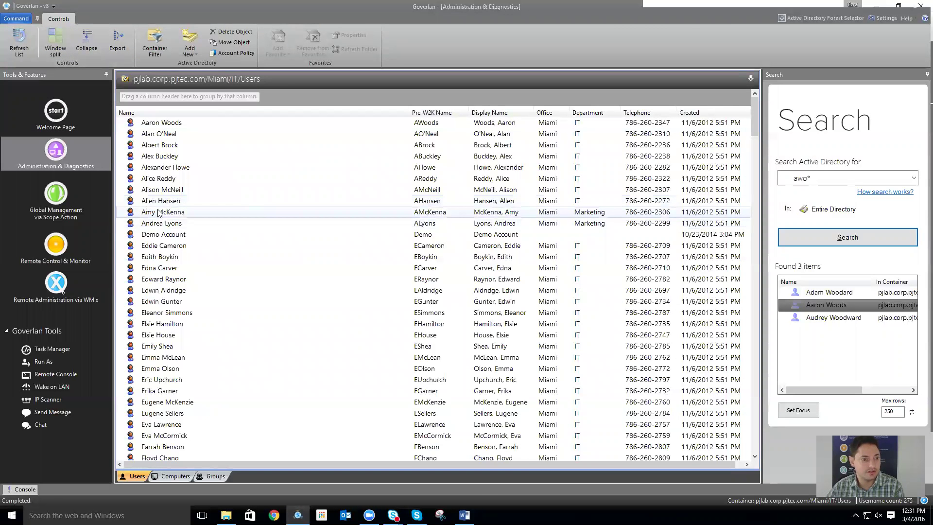
pyautogui.click(154, 212)
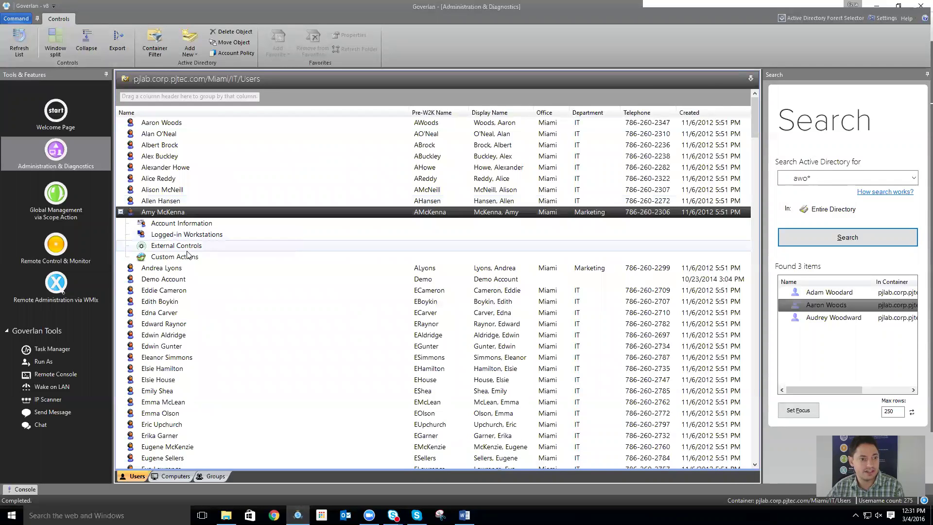
pyautogui.click(189, 259)
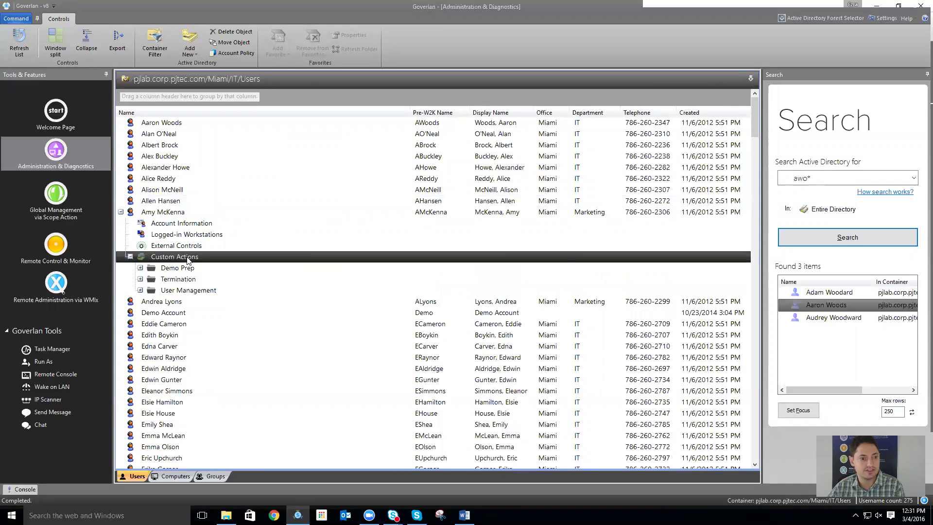
pyautogui.click(143, 281)
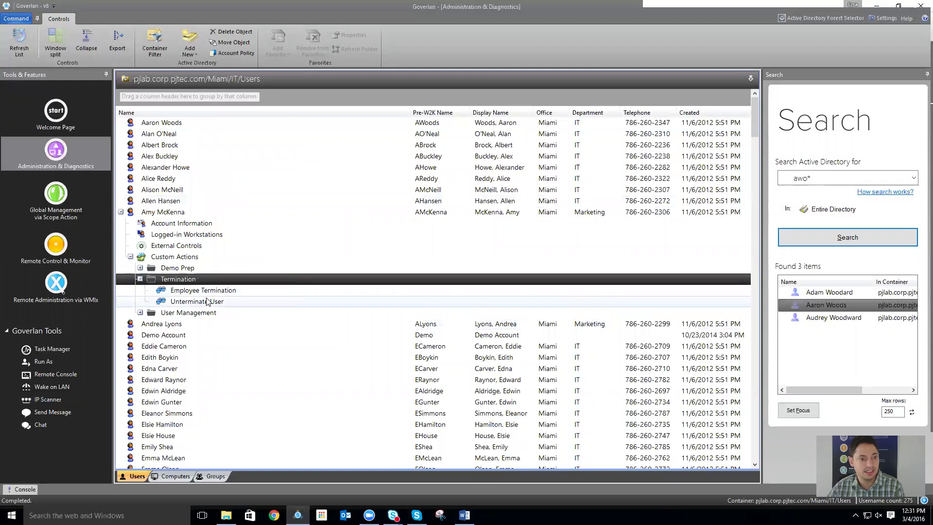
pyautogui.click(162, 213)
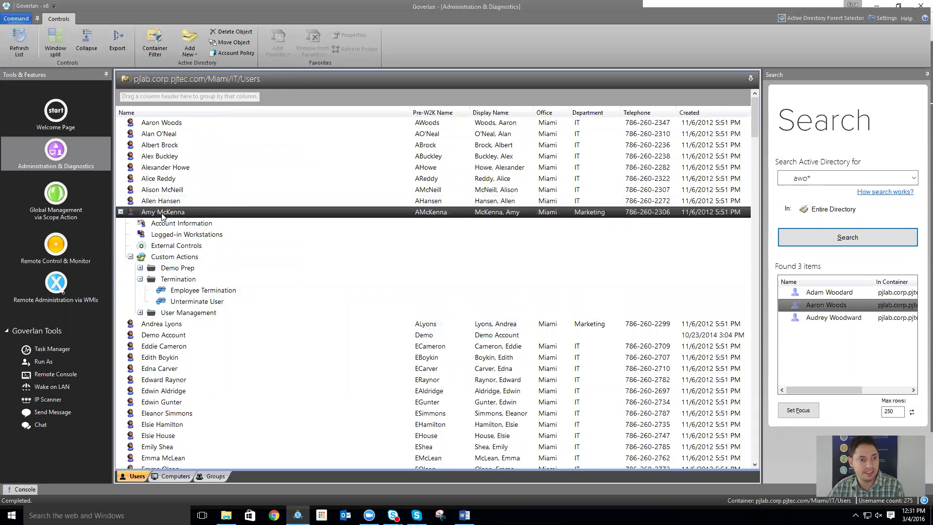
# Step: Execute the Employee Termination custom action on the first Marketing department user
pyautogui.click(204, 291)
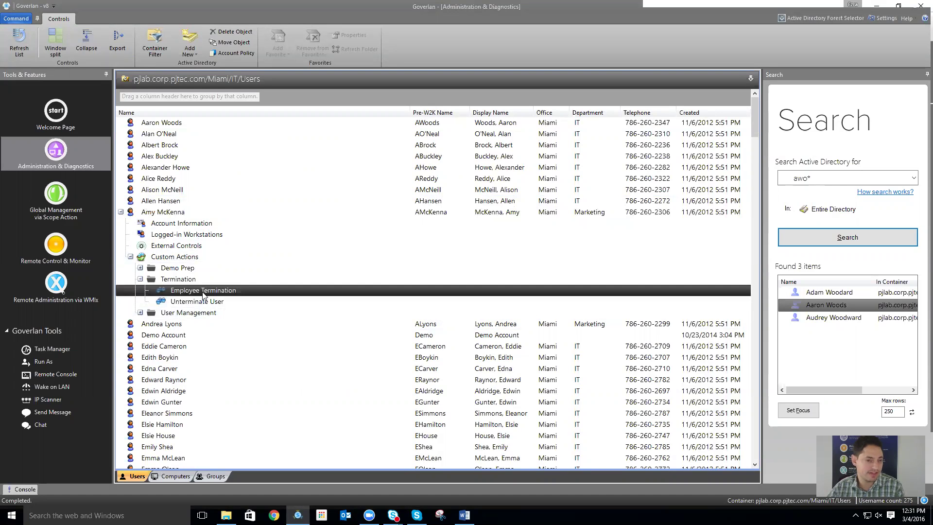
pyautogui.doubleClick(203, 292)
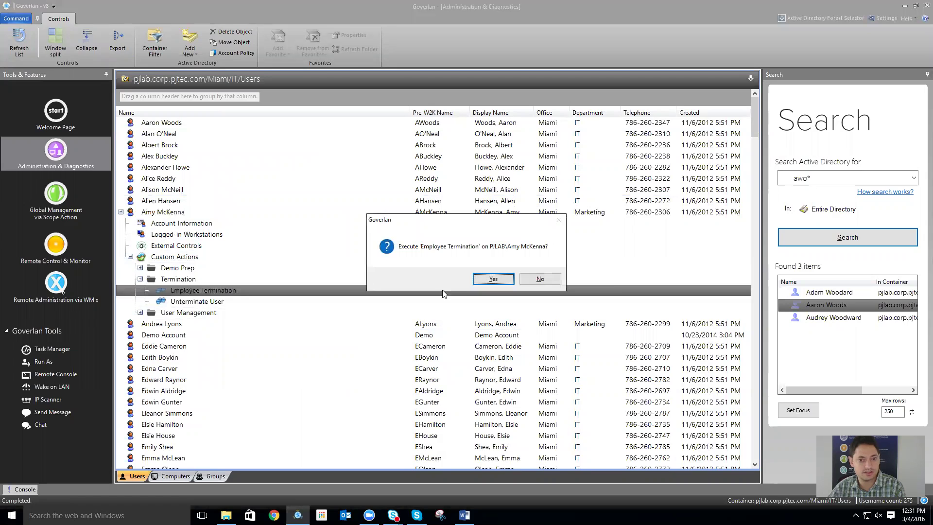
pyautogui.click(481, 278)
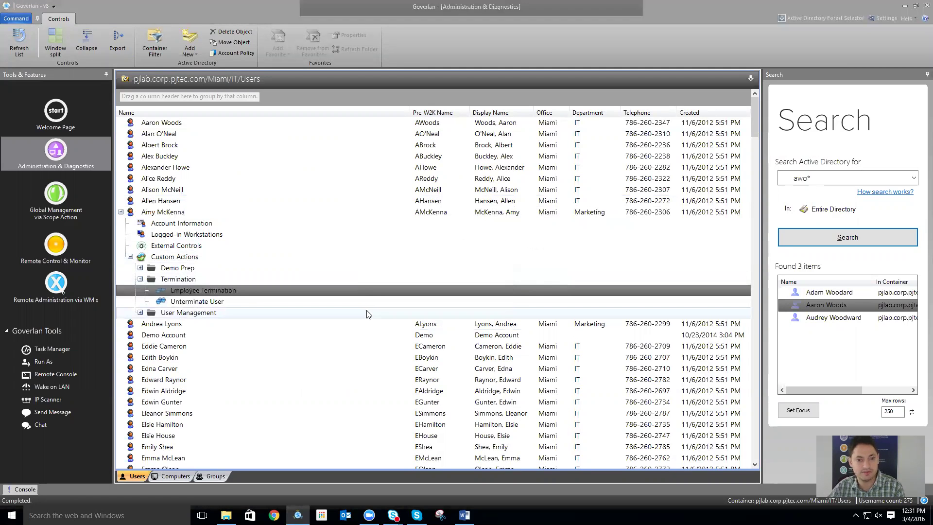
pyautogui.press('Return')
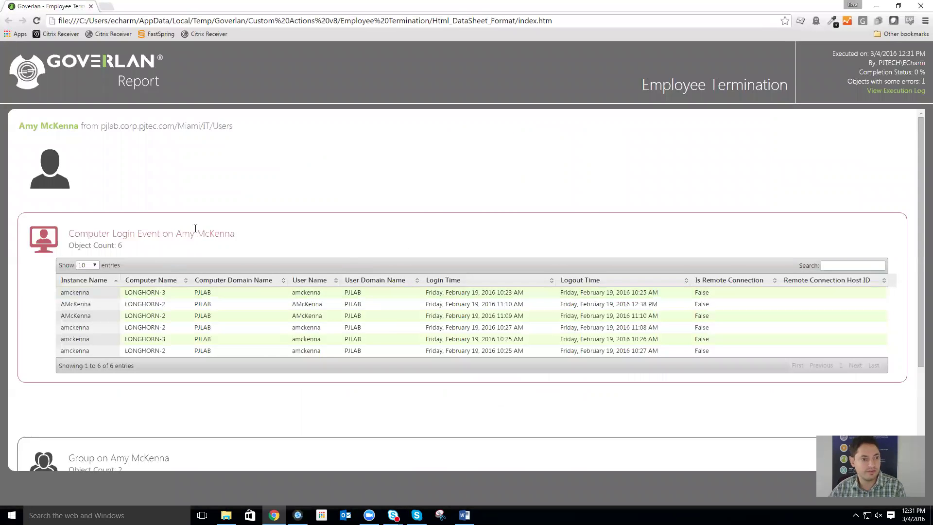
# Step: Review the login events, set to show 50 entries, and the group memberships in the Employee Termination report, and minimize the browser
pyautogui.scroll(-3, 196, 225)
pyautogui.scroll(2, 196, 226)
pyautogui.scroll(-2, 196, 225)
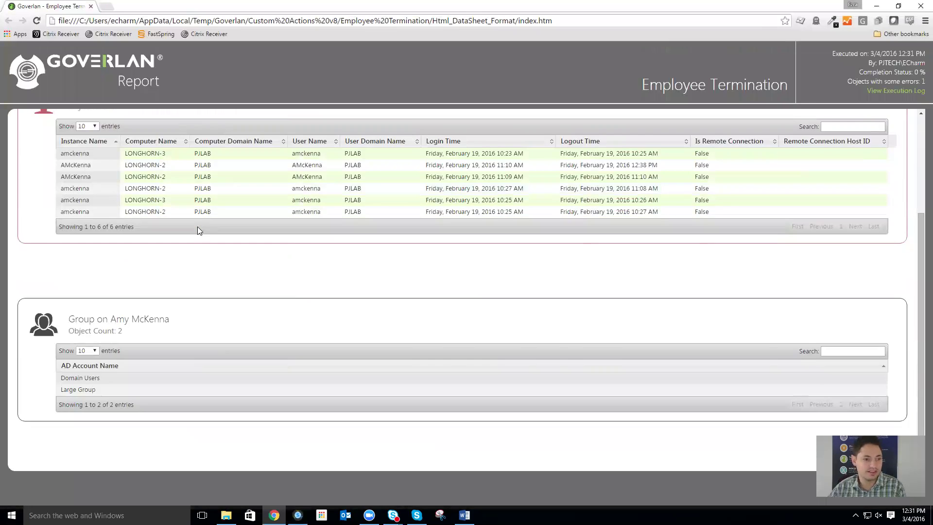
pyautogui.scroll(1, 197, 228)
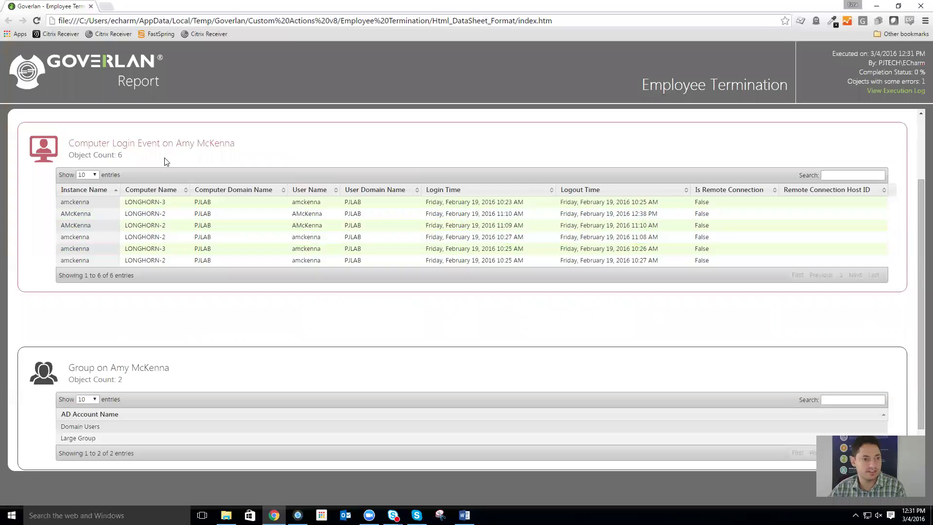
pyautogui.click(86, 175)
pyautogui.click(90, 201)
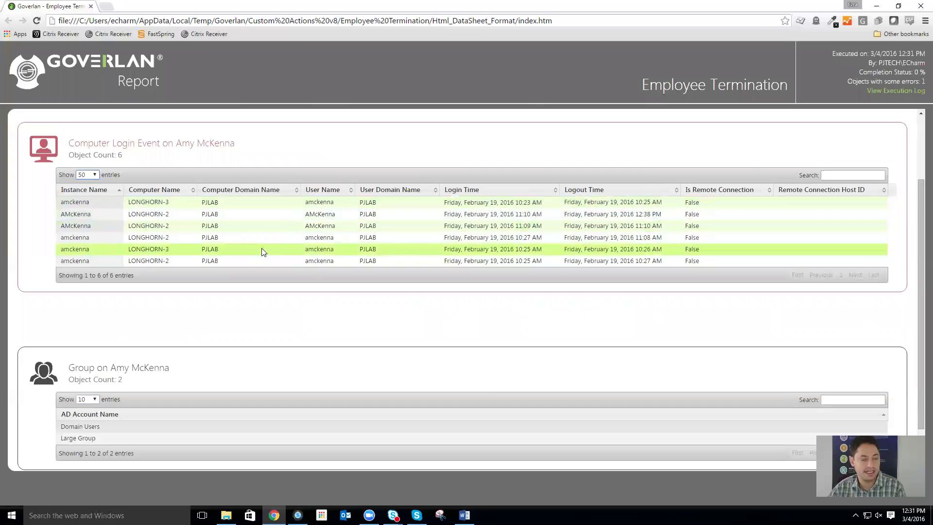
pyautogui.scroll(-1, 270, 238)
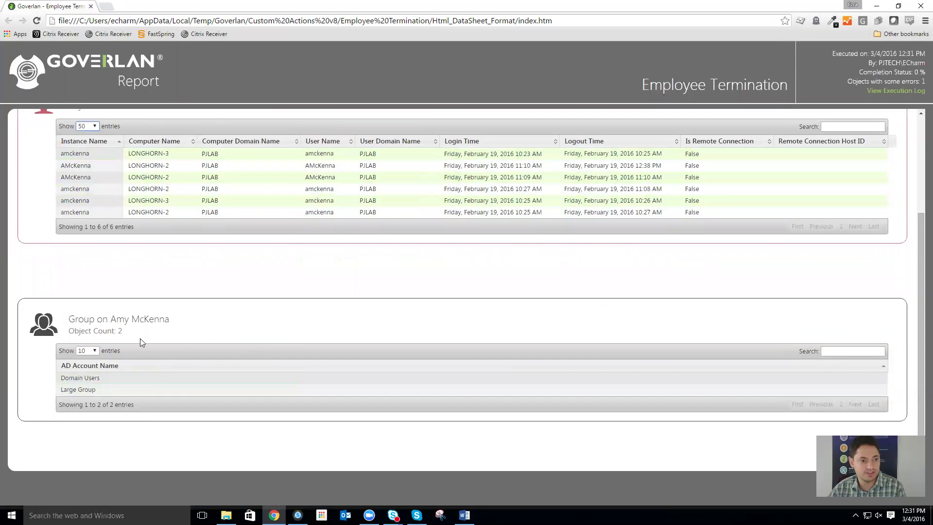
pyautogui.click(876, 6)
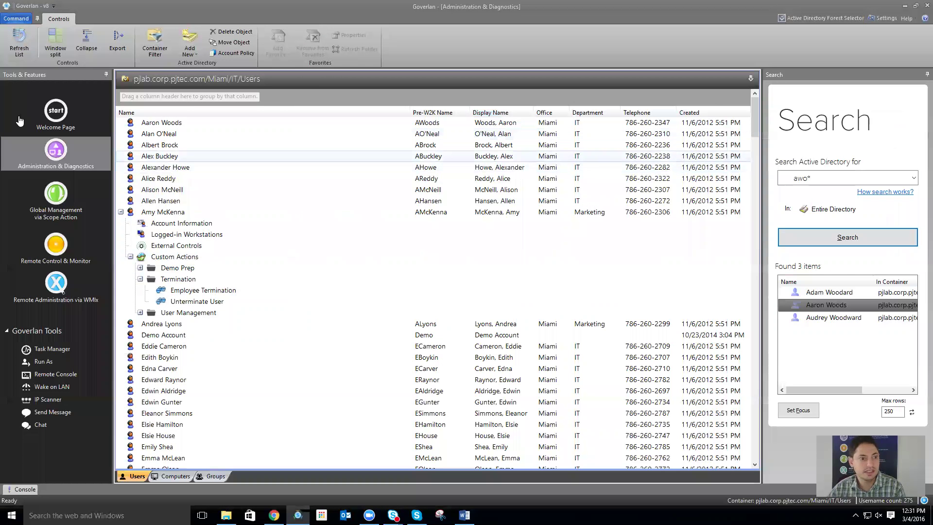
# Step: Open the Terminated container and check the disabled status in the terminated user's account information
pyautogui.click(161, 83)
pyautogui.scroll(-4, 180, 324)
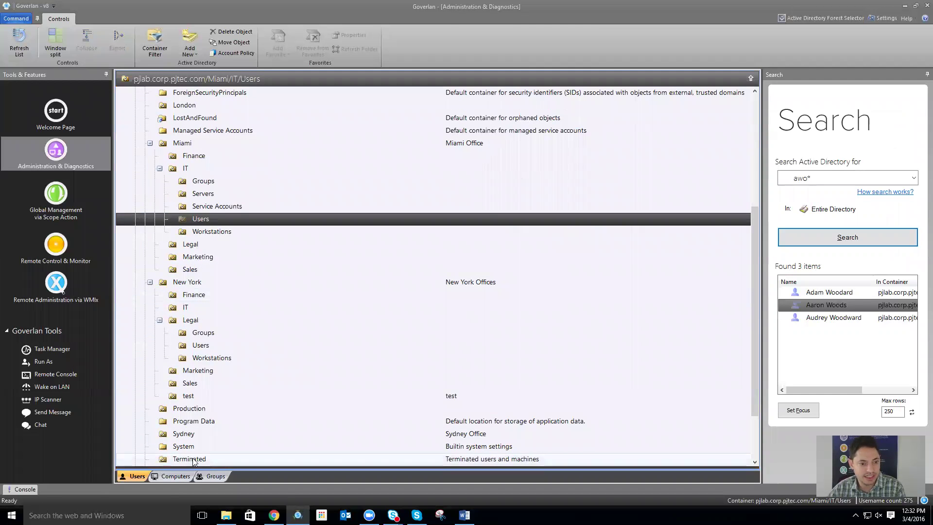
pyautogui.click(193, 459)
pyautogui.doubleClick(155, 127)
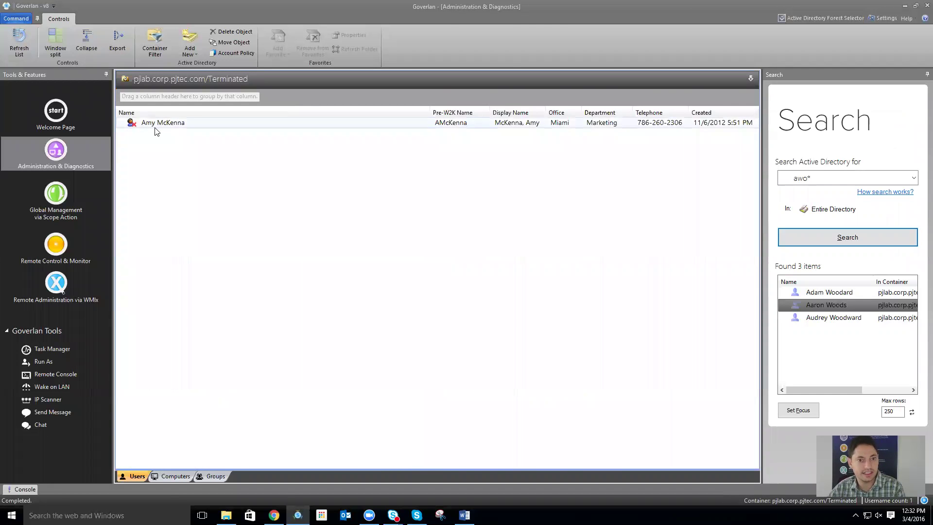
pyautogui.doubleClick(167, 138)
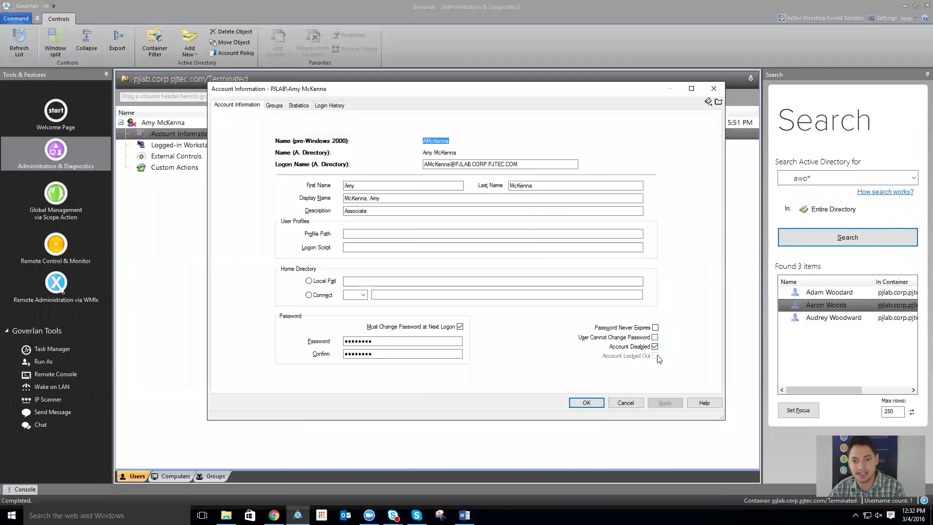
pyautogui.click(625, 406)
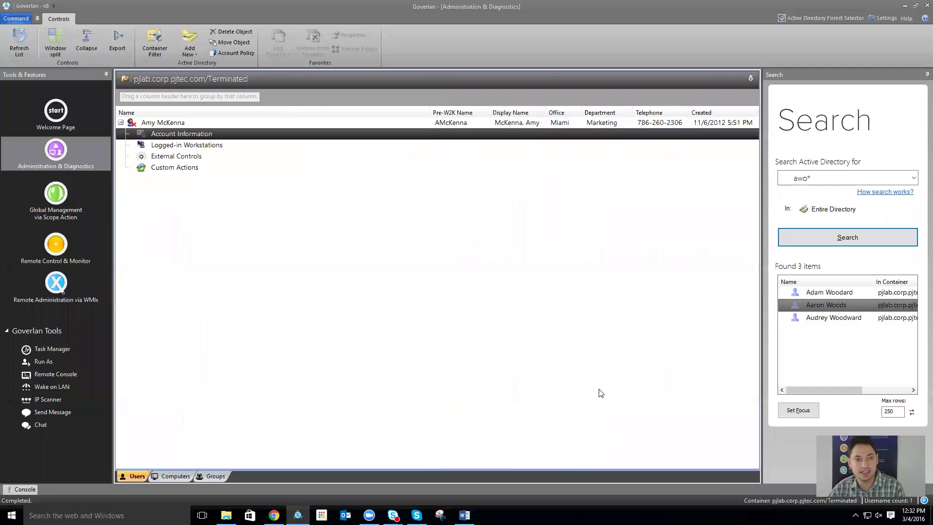
# Step: Execute the Unterminate User custom action on the user in the Terminated container
pyautogui.doubleClick(168, 168)
pyautogui.doubleClick(171, 190)
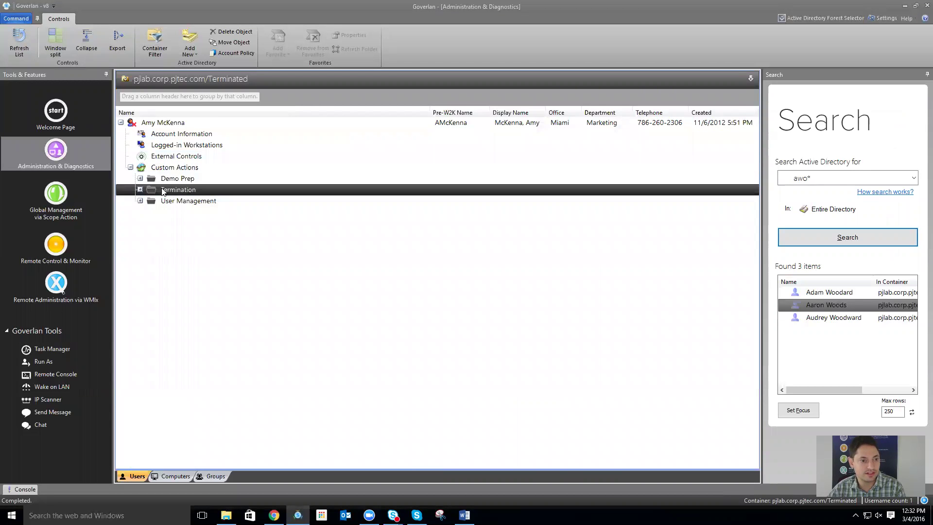
pyautogui.doubleClick(189, 212)
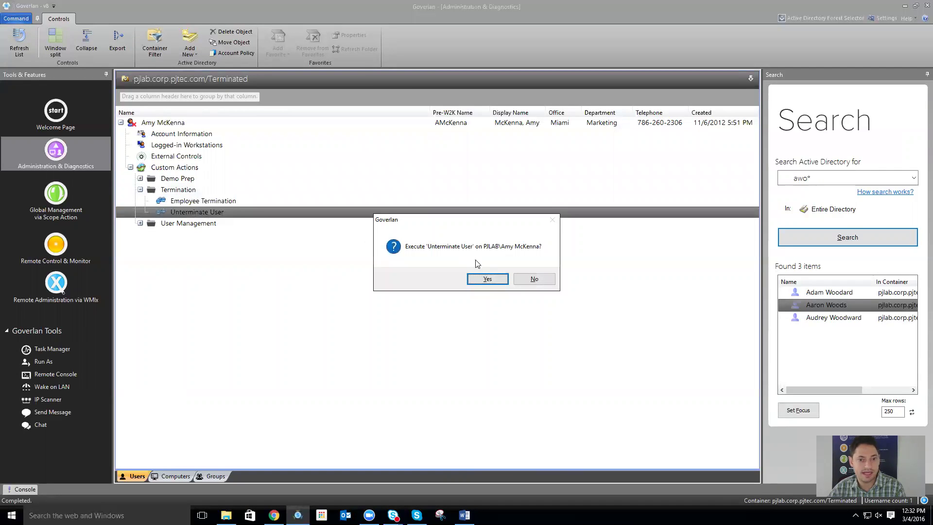
pyautogui.click(488, 279)
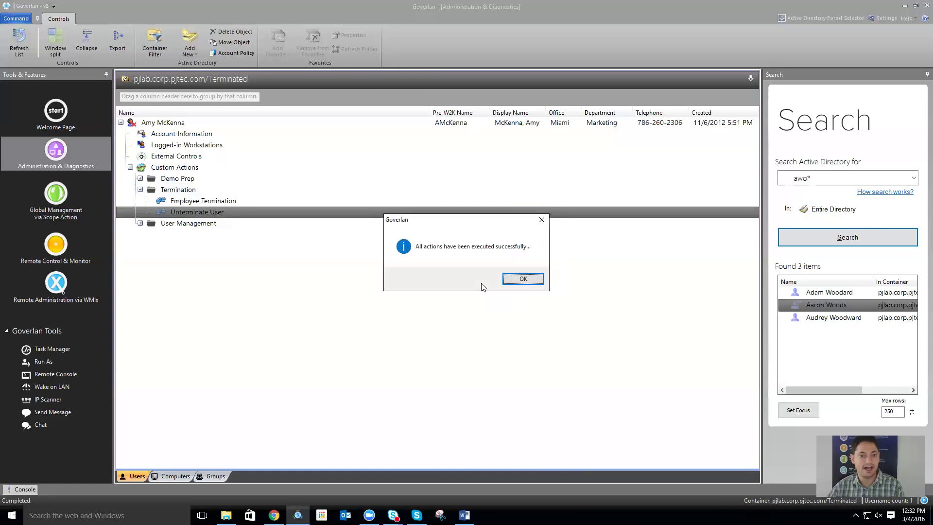
pyautogui.press('Return')
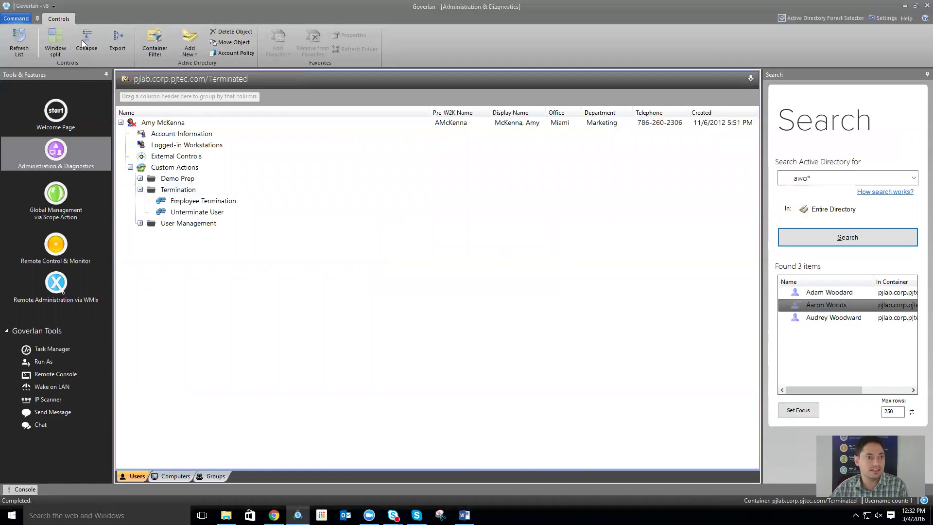
# Step: Refresh the Terminated container's user list and open the Users container under New York > IT
pyautogui.click(24, 30)
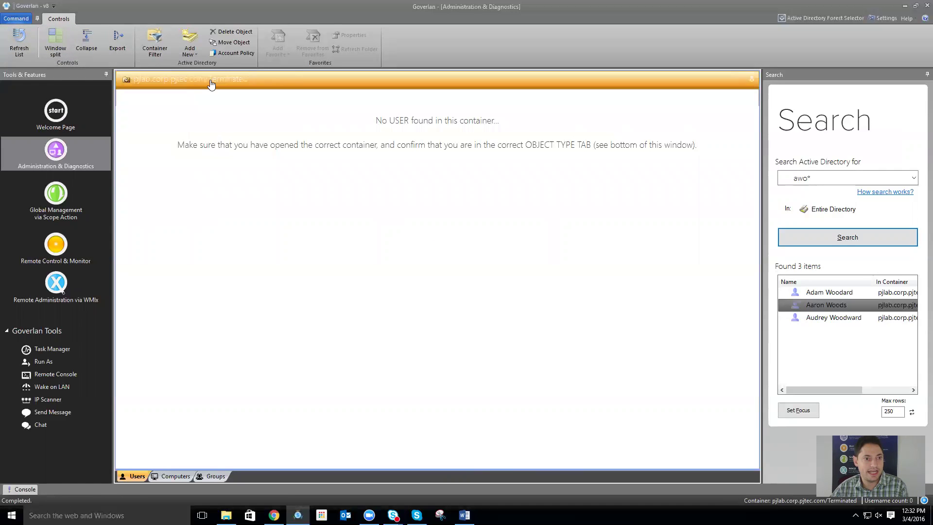
pyautogui.click(210, 80)
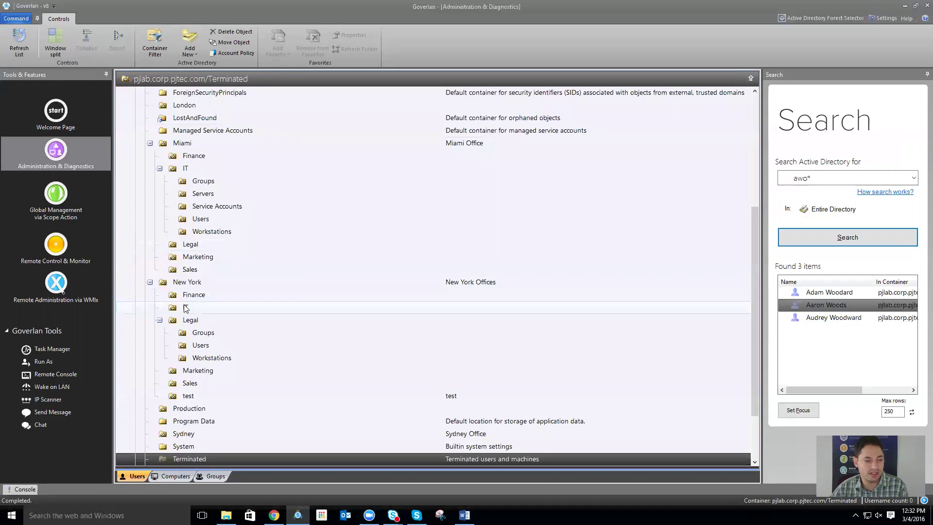
pyautogui.click(186, 308)
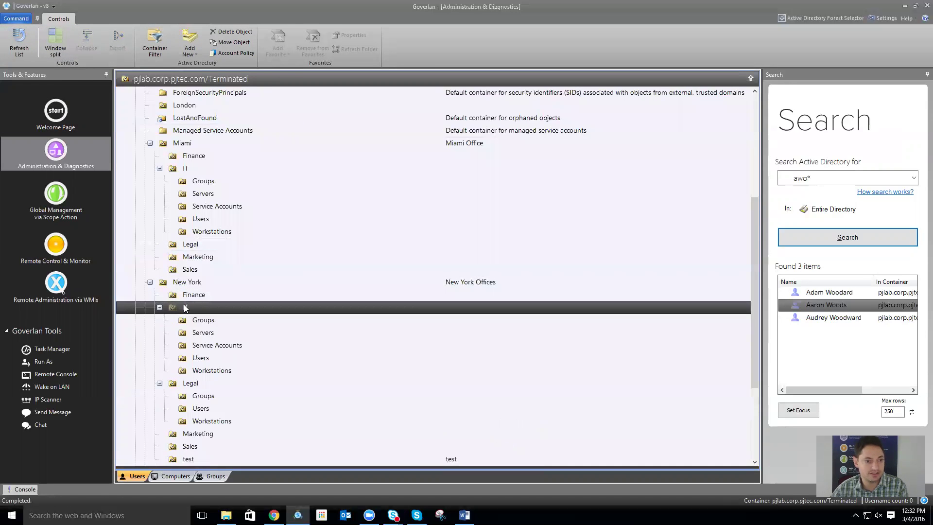
pyautogui.click(201, 358)
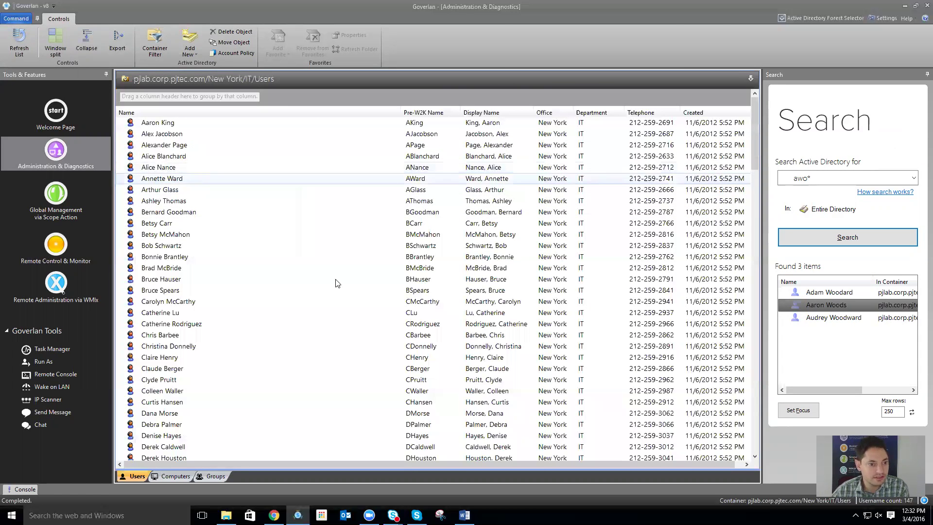
# Step: Search Active Directory for the restored user's first name and set the focus on that user's account
pyautogui.click(821, 178)
pyautogui.write('amy')
pyautogui.press('Return')
pyautogui.scroll(-2, 830, 313)
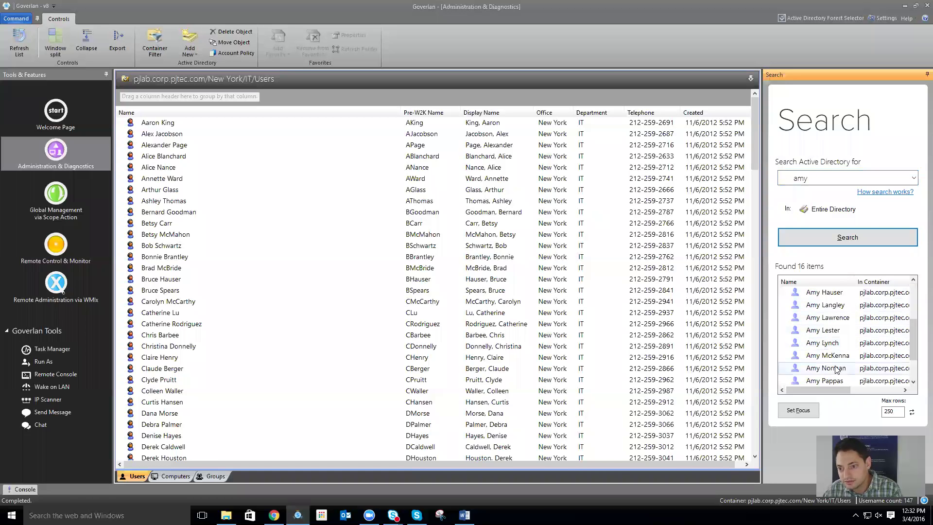
pyautogui.click(846, 355)
pyautogui.click(802, 411)
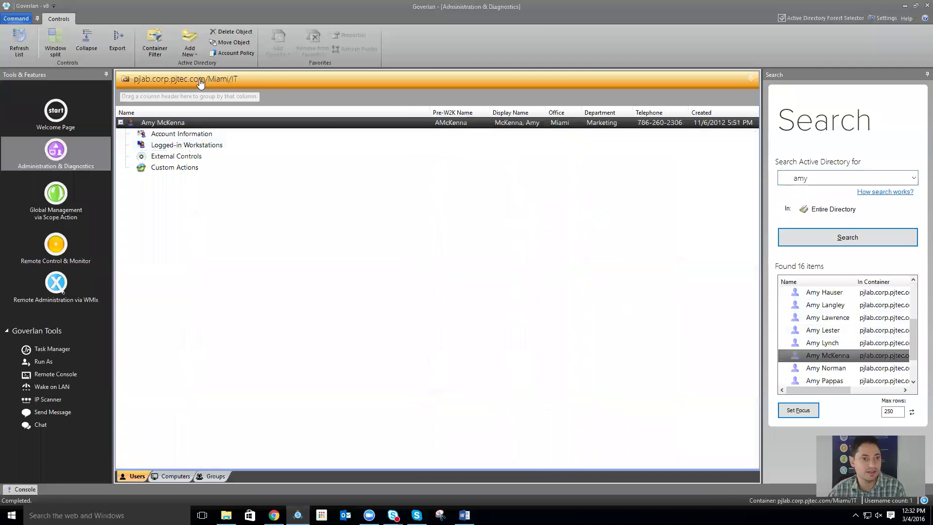
# Step: Open the restored user's account information to check the account, and close it
pyautogui.click(172, 138)
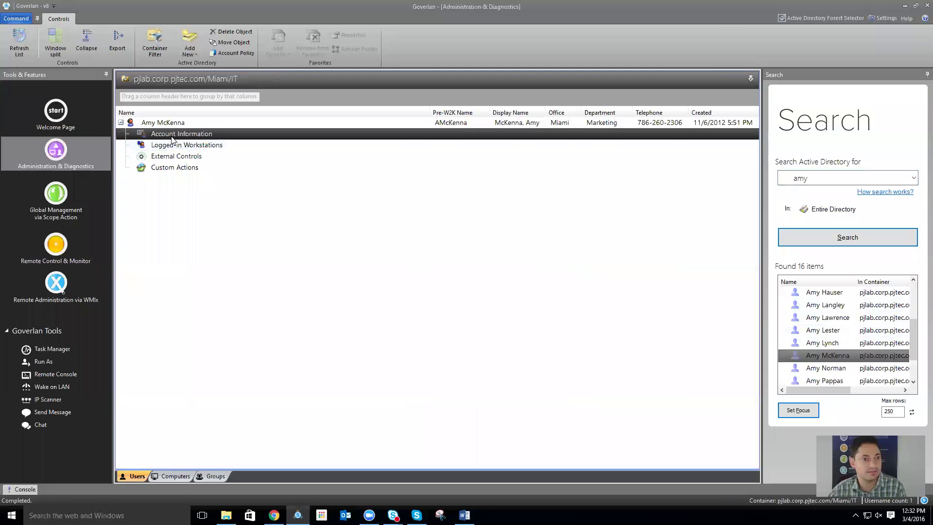
pyautogui.doubleClick(178, 135)
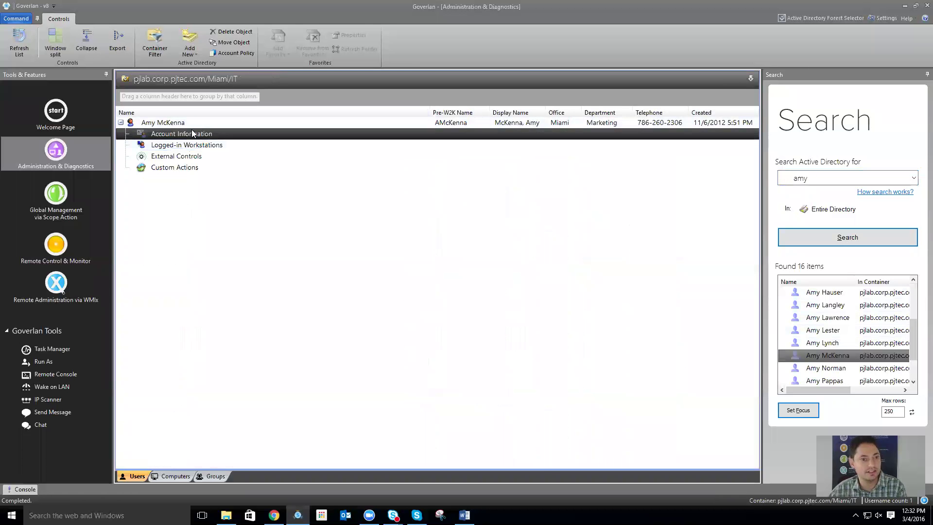
pyautogui.click(627, 402)
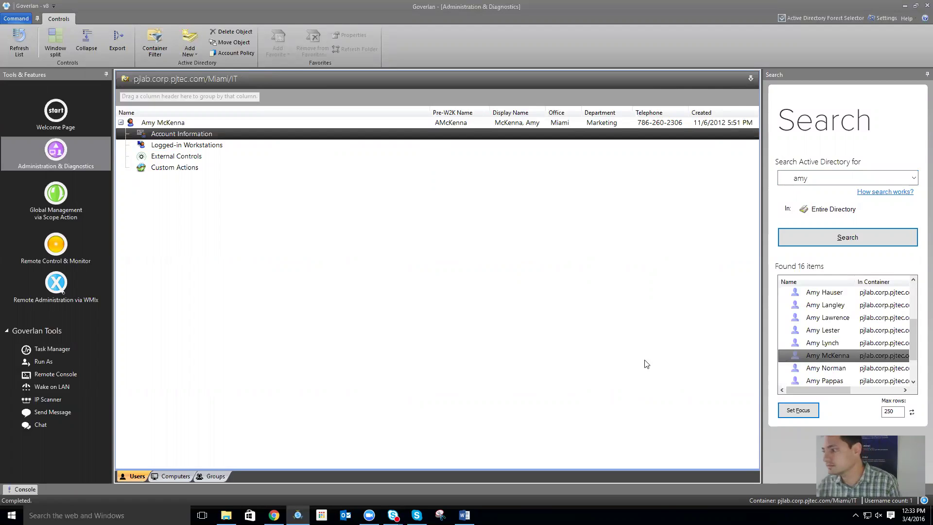
pyautogui.hotkey('alt', 'Tab')
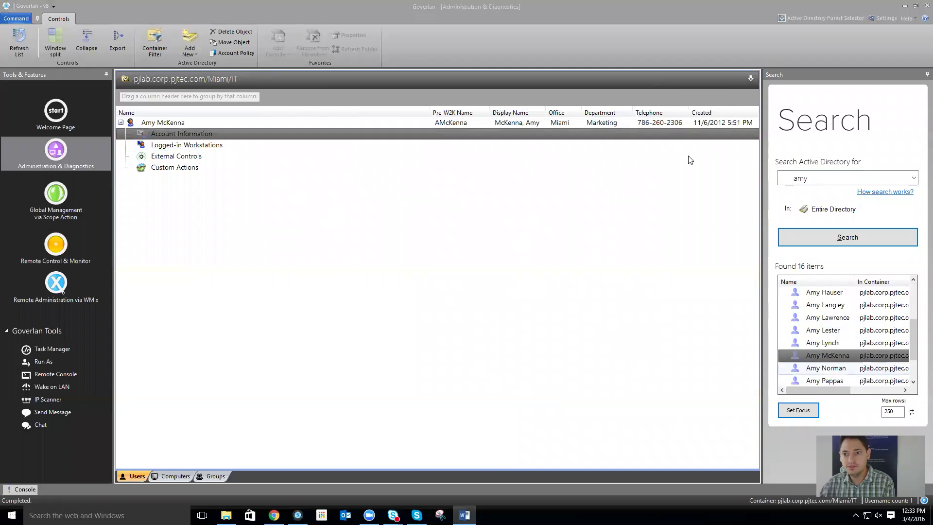
pyautogui.click(816, 178)
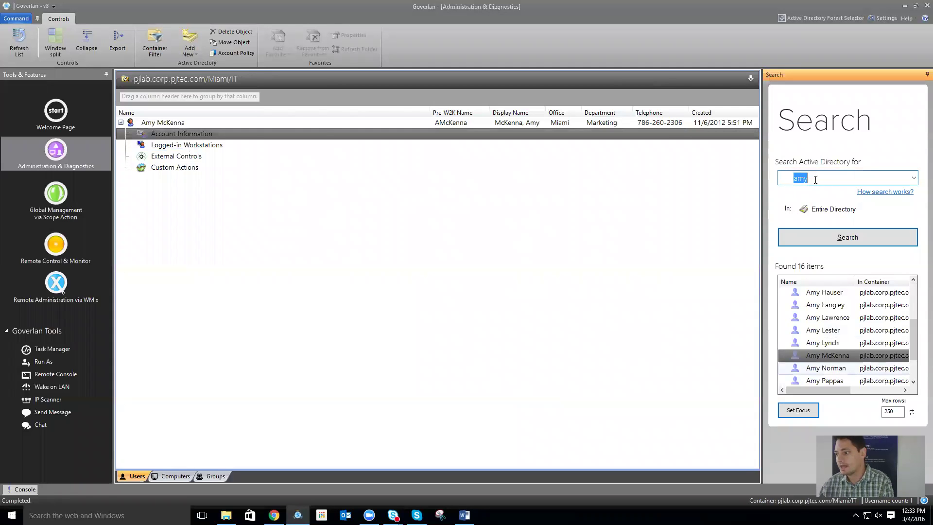
# Step: Create a new scope action named "Installed Software" with no category
pyautogui.click(108, 202)
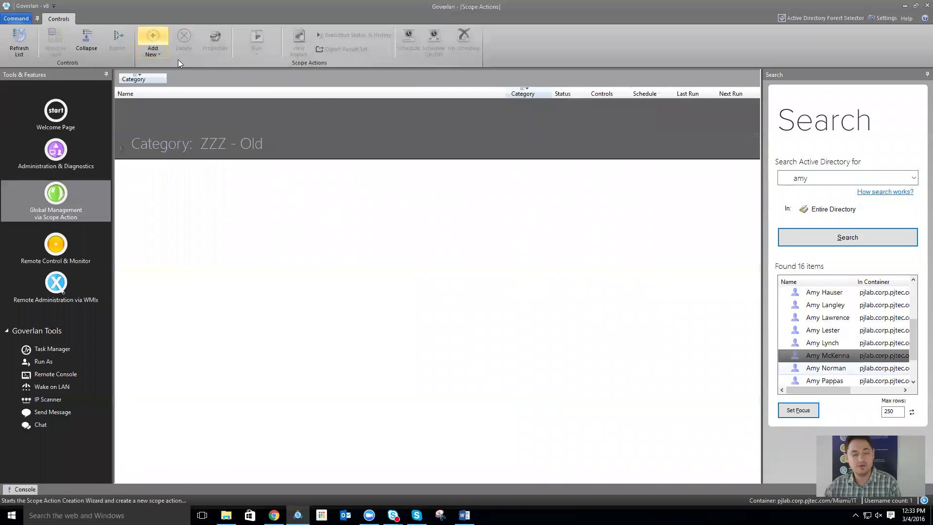
pyautogui.click(153, 48)
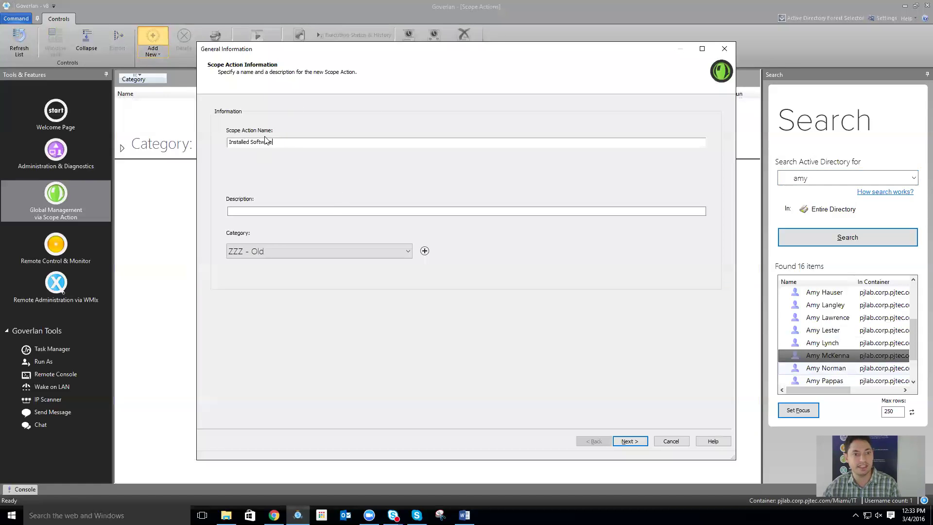
pyautogui.click(342, 252)
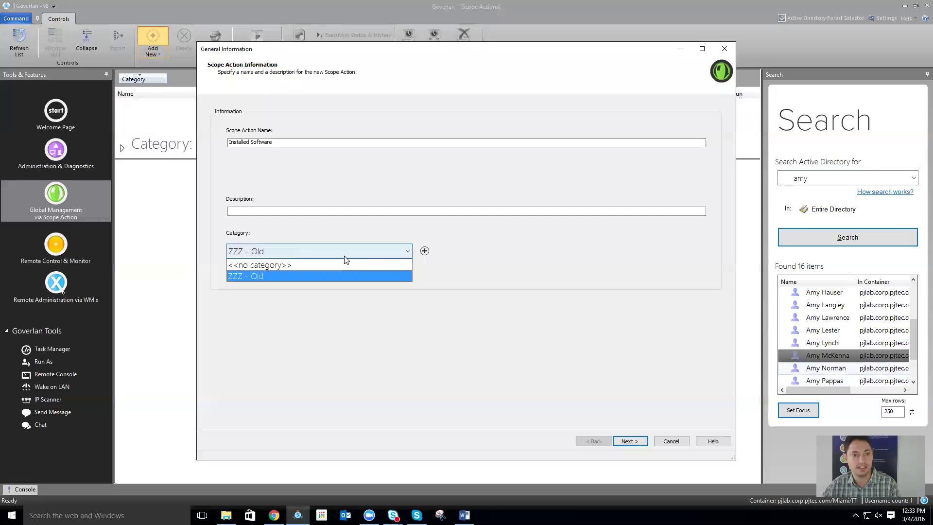
pyautogui.click(341, 263)
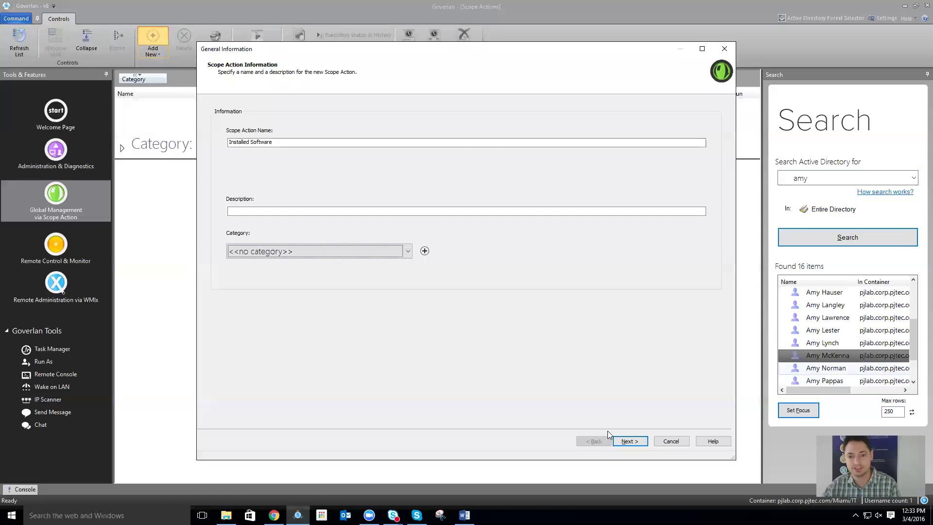
pyautogui.click(631, 441)
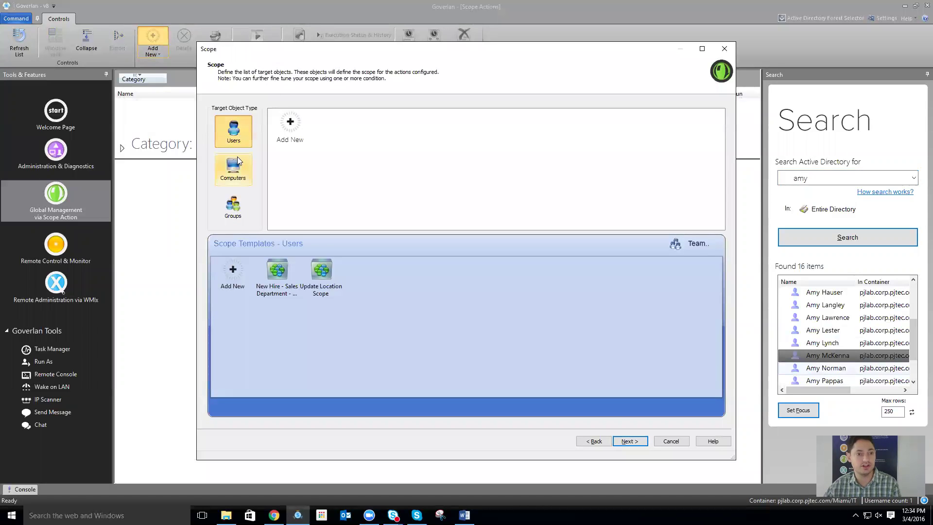
# Step: Set the scope's target object type to Computers and start adding a container or domain to a new scope module
pyautogui.click(240, 178)
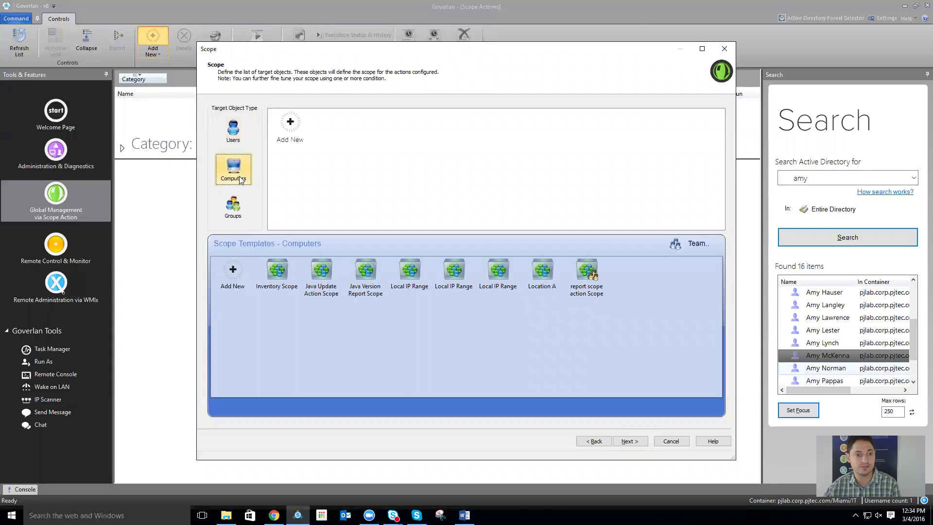
pyautogui.click(295, 129)
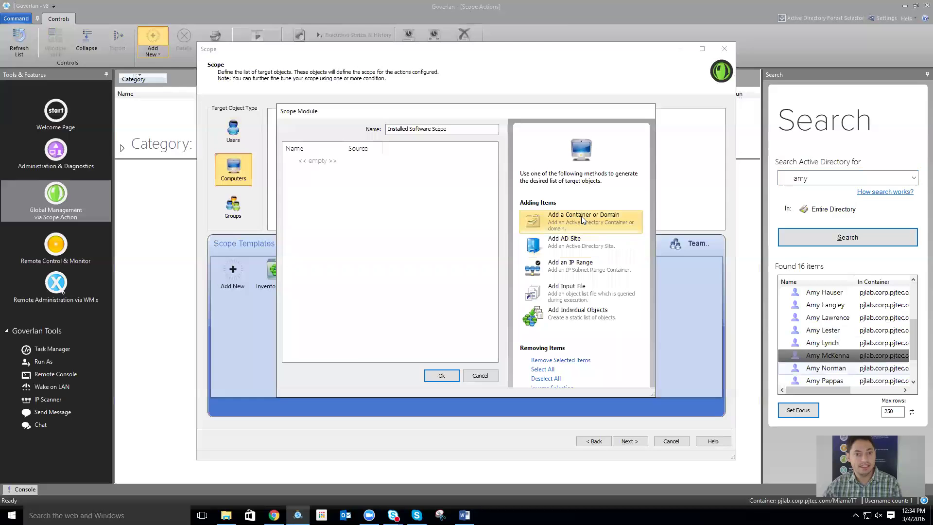
pyautogui.click(581, 216)
# Step: Add the Workstations container under Production in pjlab.corp.pjtec.com to the scope and accept the scope
pyautogui.scroll(-3, 501, 237)
pyautogui.scroll(3, 498, 238)
pyautogui.scroll(-3, 485, 225)
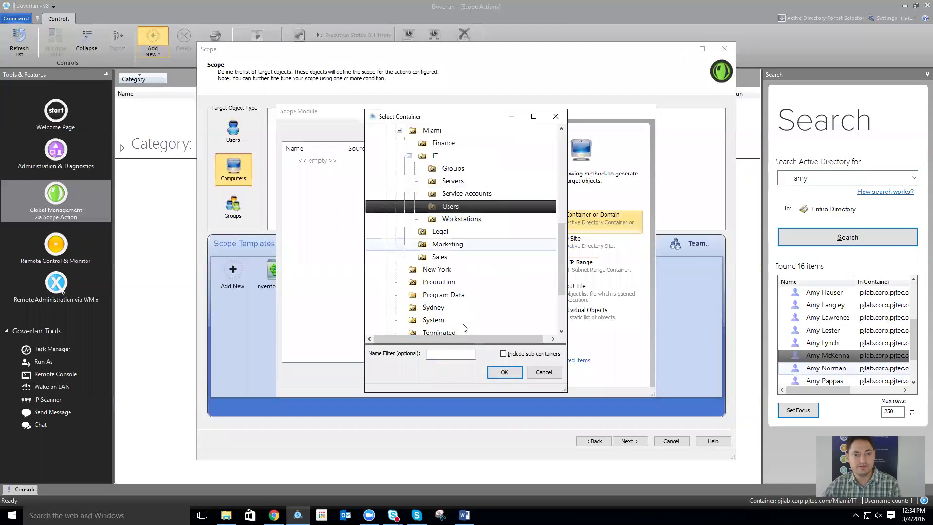
pyautogui.scroll(5, 464, 285)
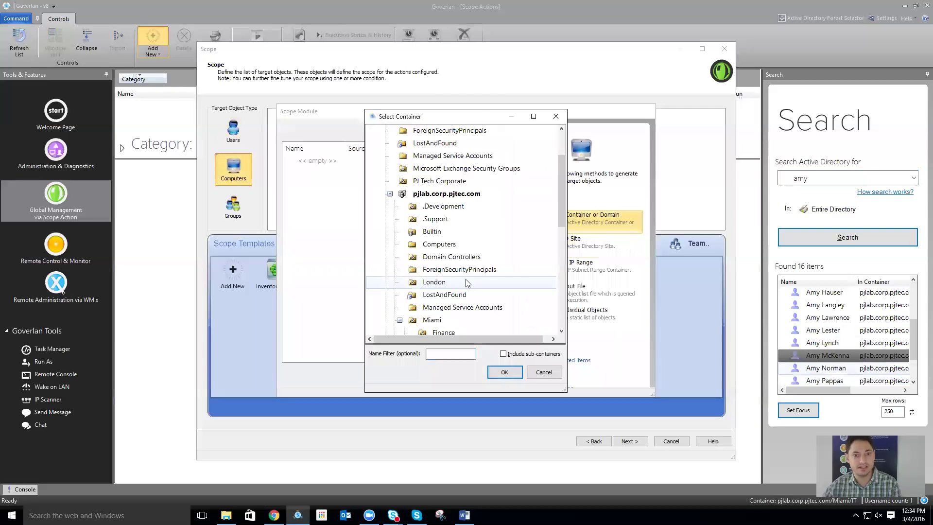
pyautogui.doubleClick(438, 193)
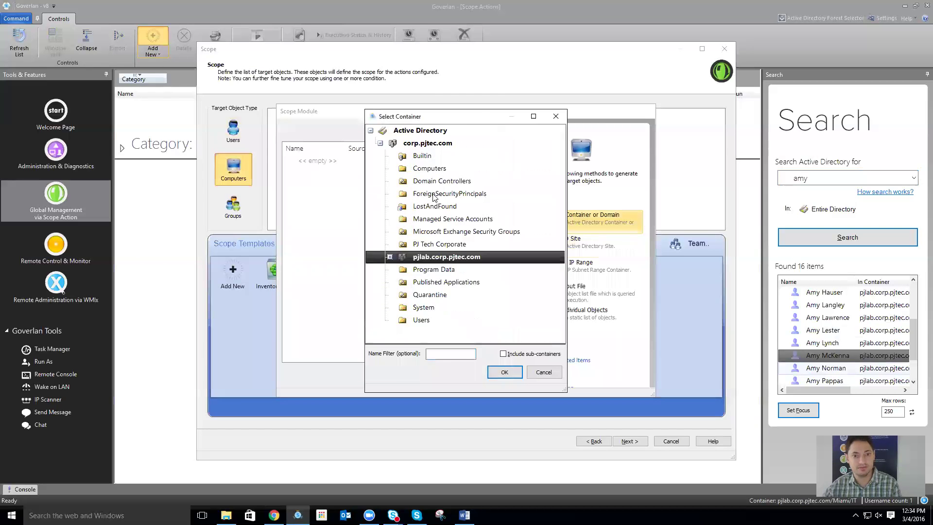
pyautogui.doubleClick(432, 260)
pyautogui.scroll(-7, 439, 241)
pyautogui.scroll(3, 439, 241)
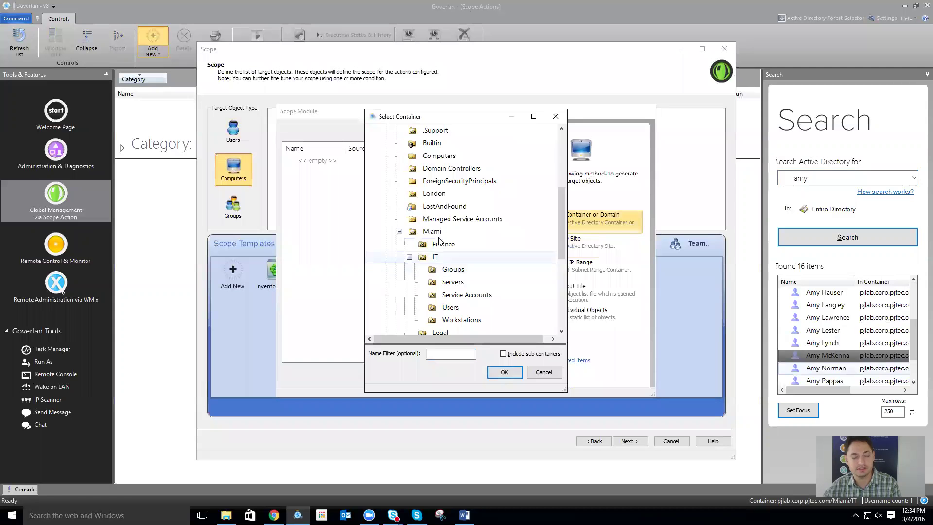
pyautogui.scroll(-3, 440, 248)
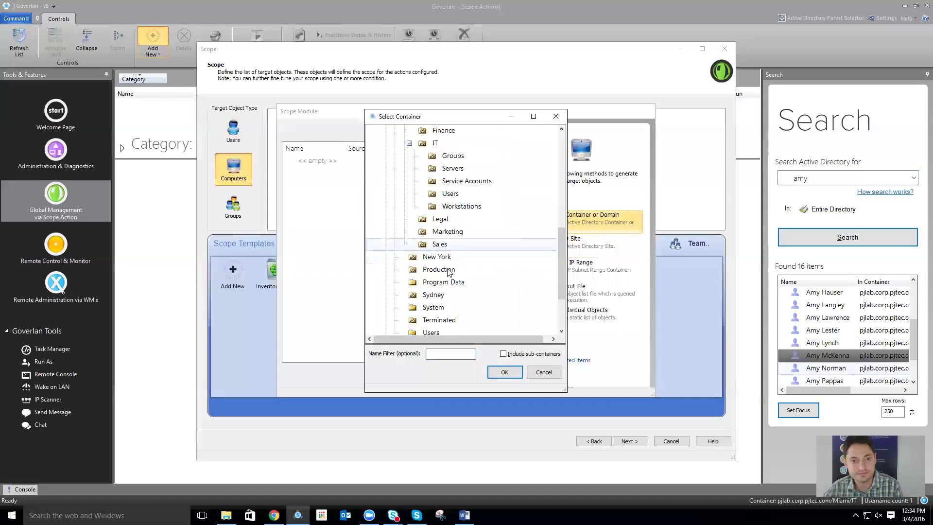
pyautogui.doubleClick(448, 270)
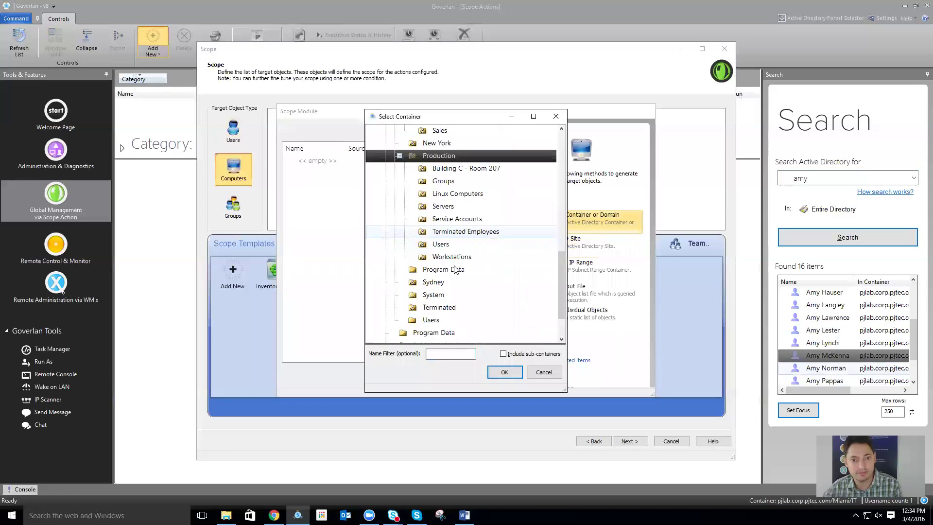
pyautogui.click(452, 257)
pyautogui.click(495, 373)
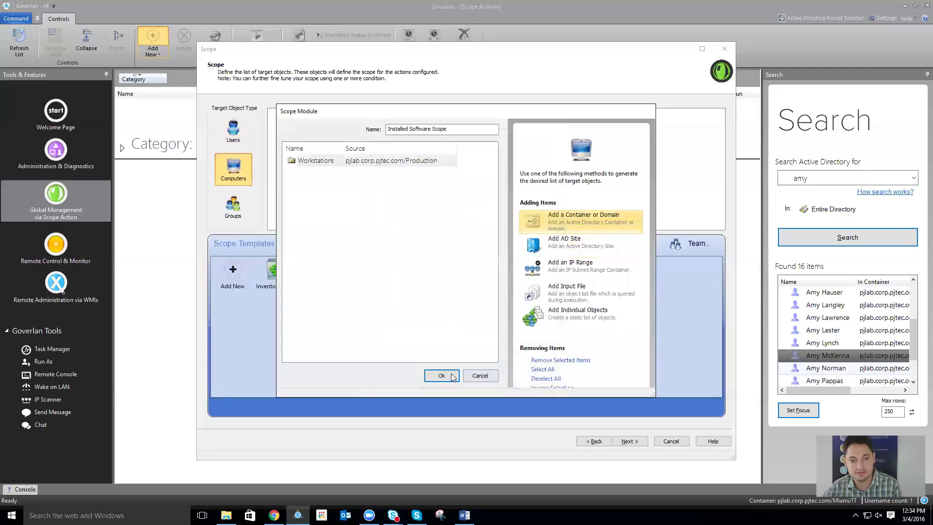
pyautogui.click(441, 376)
pyautogui.click(624, 439)
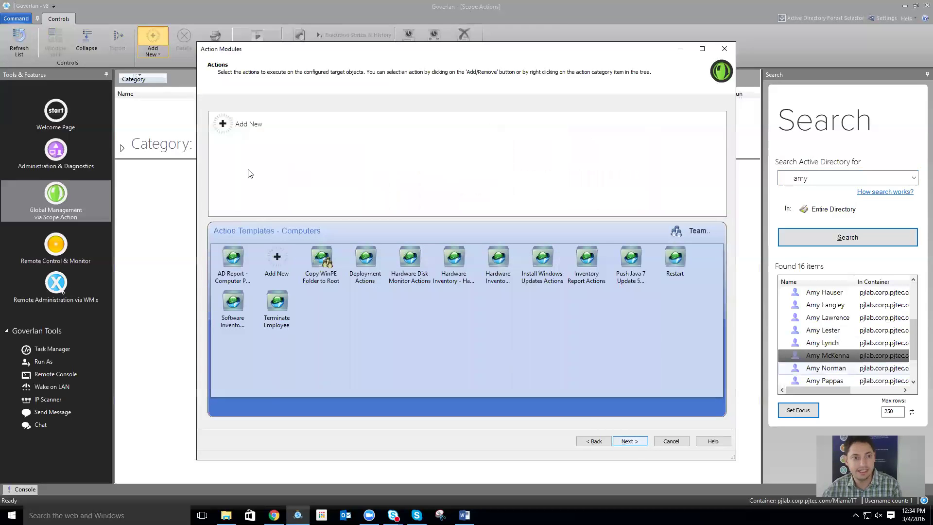
# Step: Add an action module that reports the software products' Product Name, Product Version, Product Code and Install Date
pyautogui.click(252, 125)
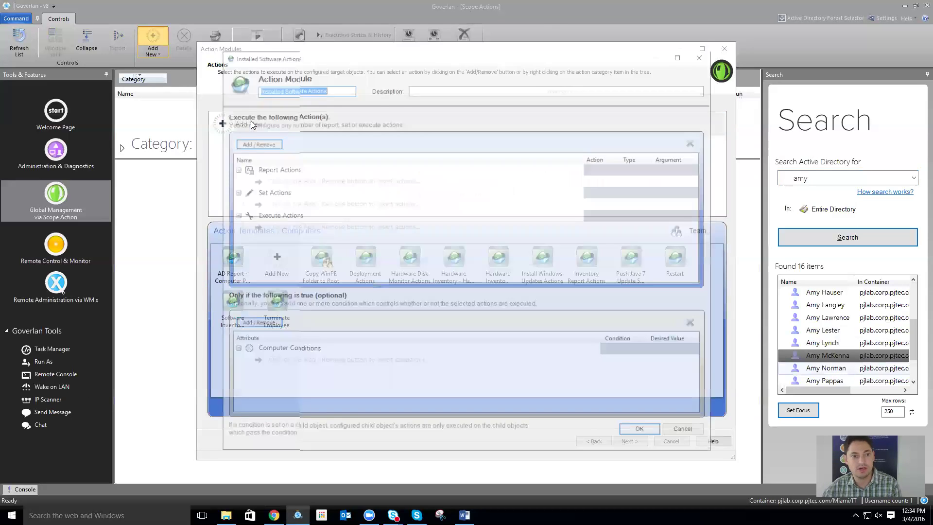
pyautogui.click(250, 143)
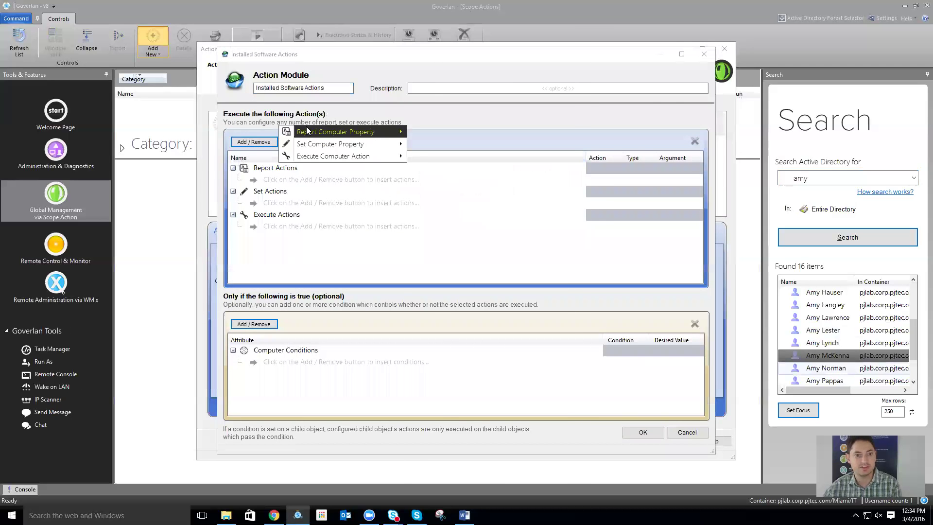
pyautogui.moveTo(340, 132)
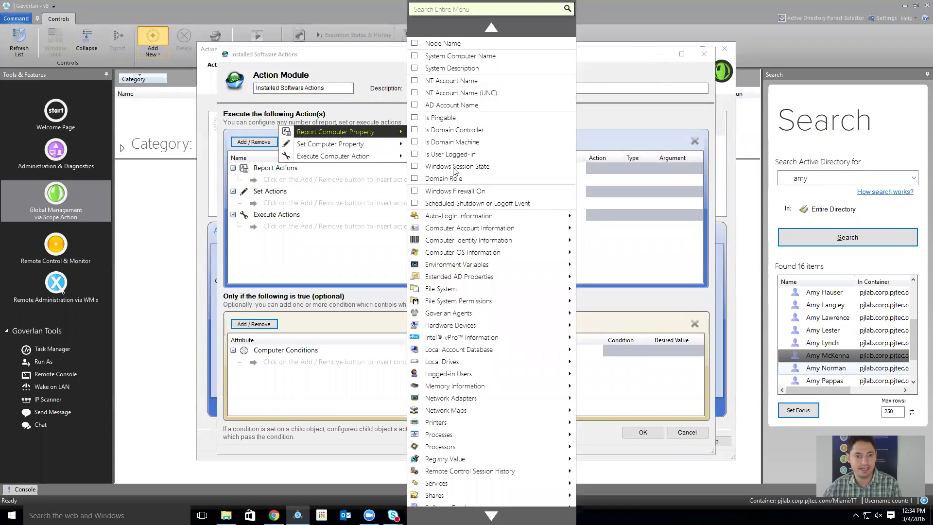
pyautogui.moveTo(489, 387)
pyautogui.scroll(-3, 467, 503)
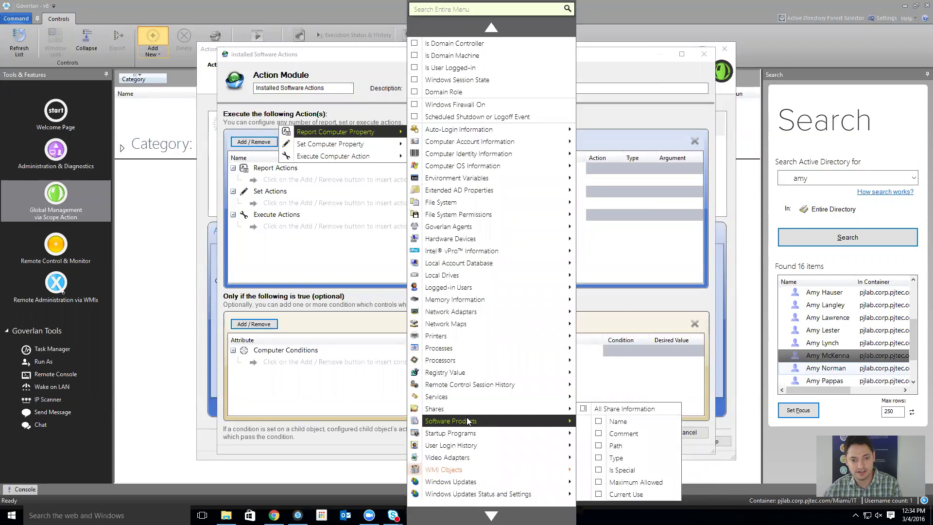
pyautogui.moveTo(466, 418)
pyautogui.click(628, 251)
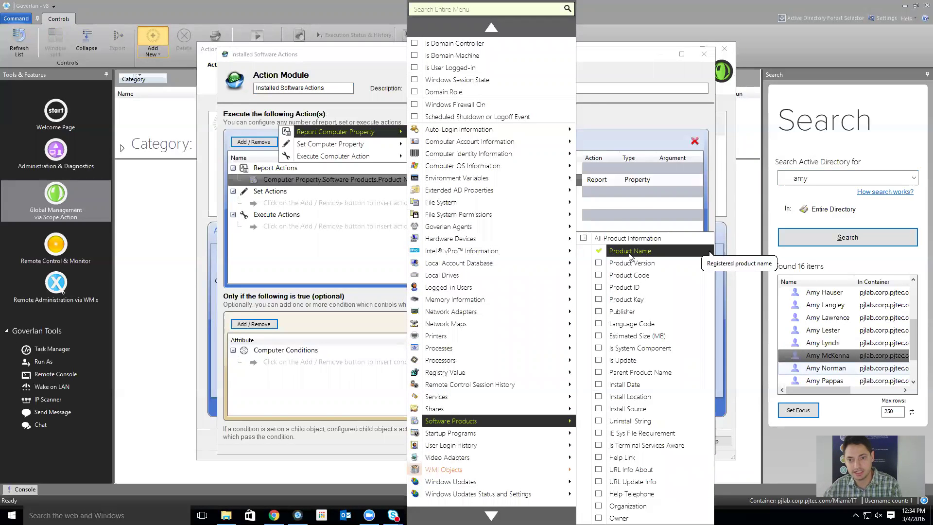
pyautogui.click(630, 261)
pyautogui.click(631, 275)
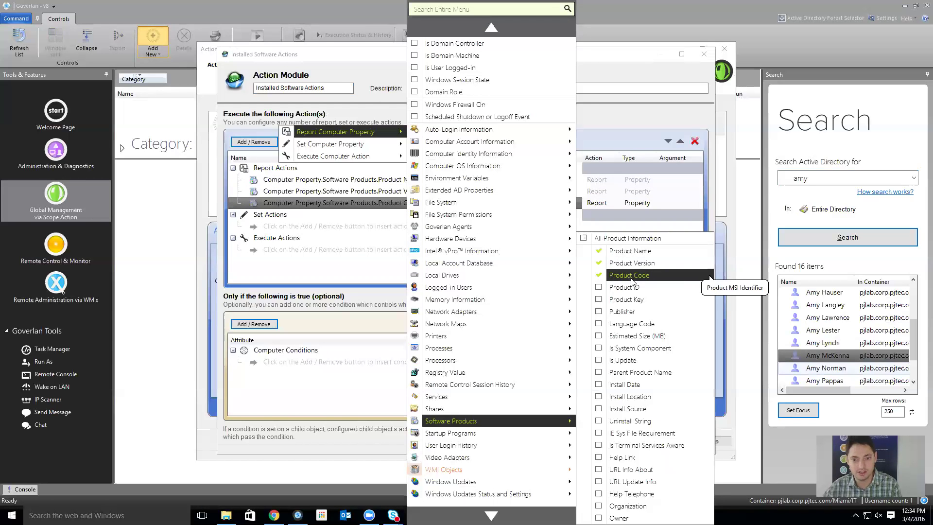
pyautogui.click(626, 384)
pyautogui.click(354, 315)
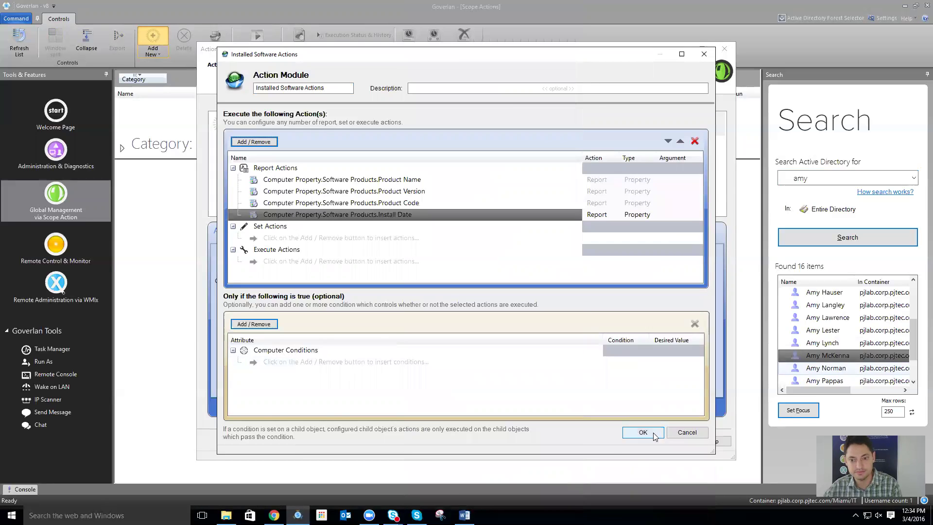
pyautogui.click(643, 432)
pyautogui.click(628, 440)
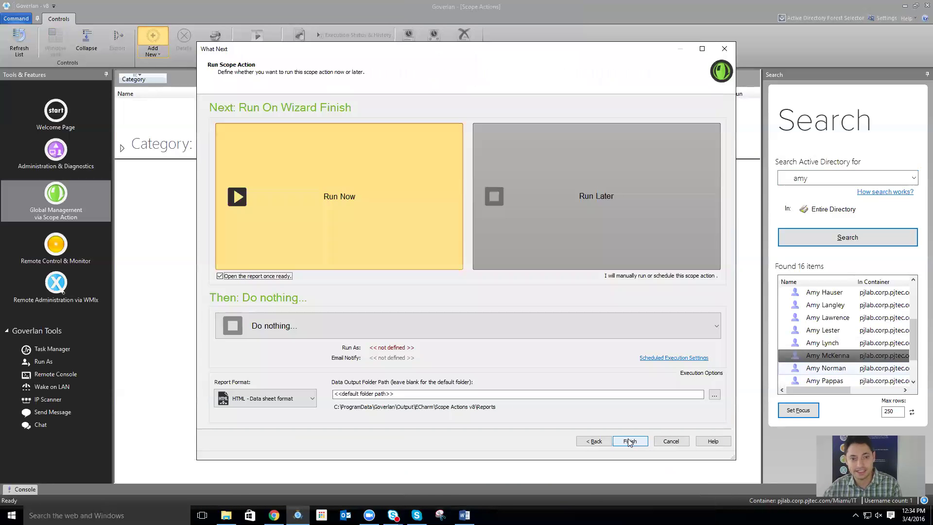
# Step: Complete the scope action with the HTML - Data sheet report format, running it immediately and opening the report once ready
pyautogui.click(256, 399)
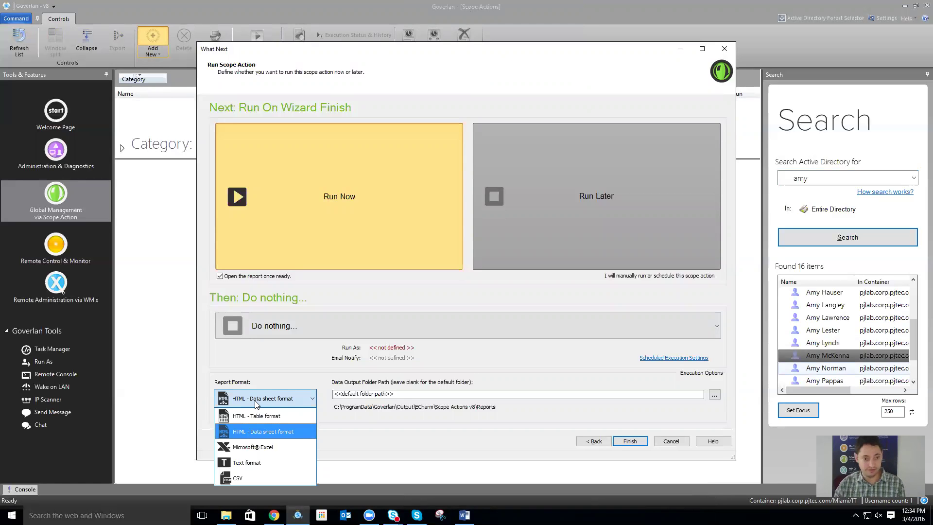
pyautogui.click(354, 378)
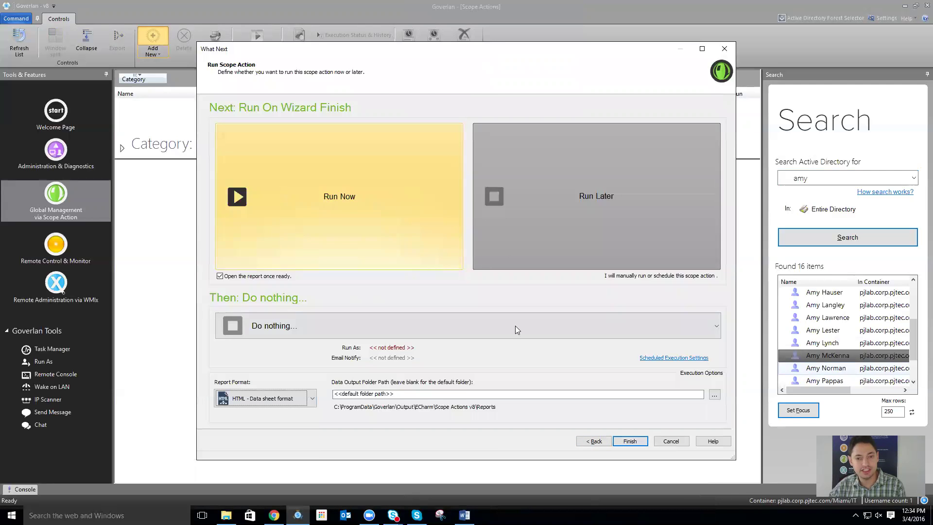
pyautogui.click(630, 441)
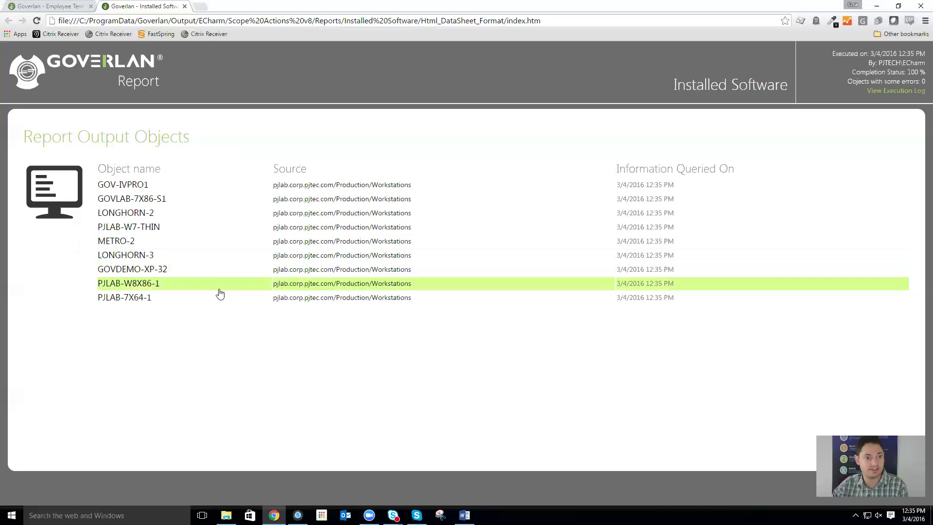
# Step: Open the LONGHORN-3 computer's report page, show all entries and look through its list of installed programs
pyautogui.click(202, 257)
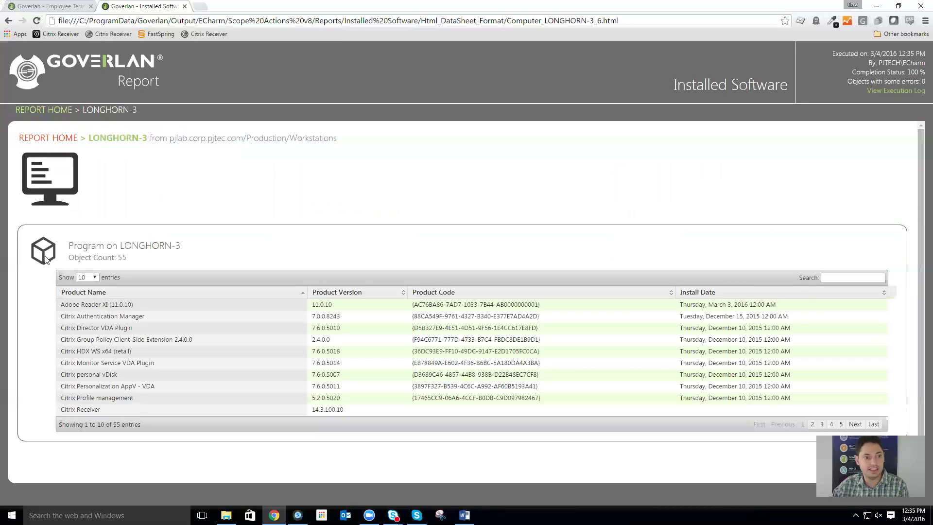
pyautogui.click(90, 277)
pyautogui.click(82, 318)
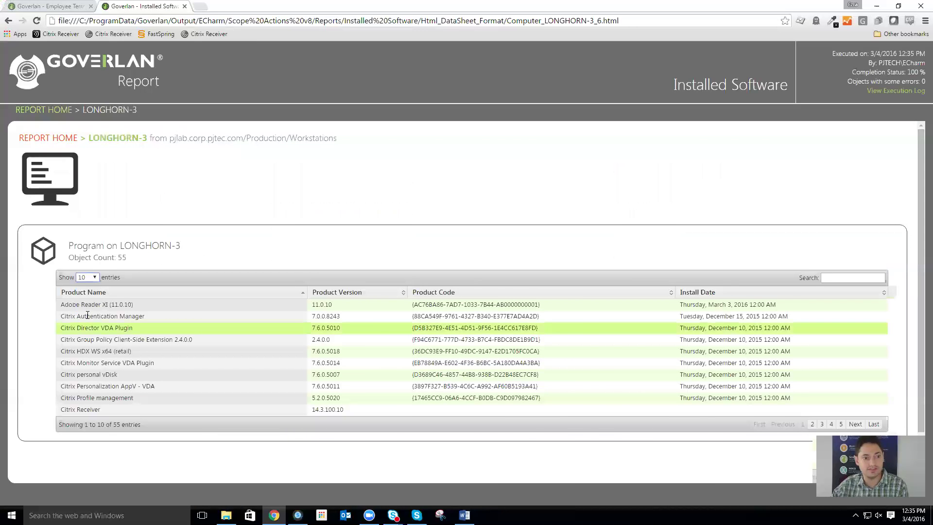
pyautogui.scroll(-5, 155, 306)
pyautogui.scroll(-5, 154, 306)
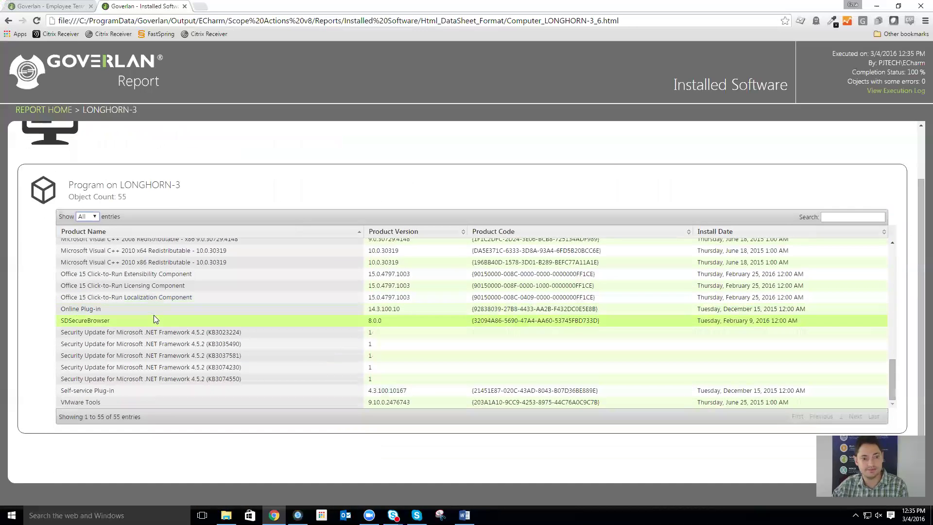
pyautogui.scroll(6, 153, 315)
pyautogui.scroll(2, 154, 313)
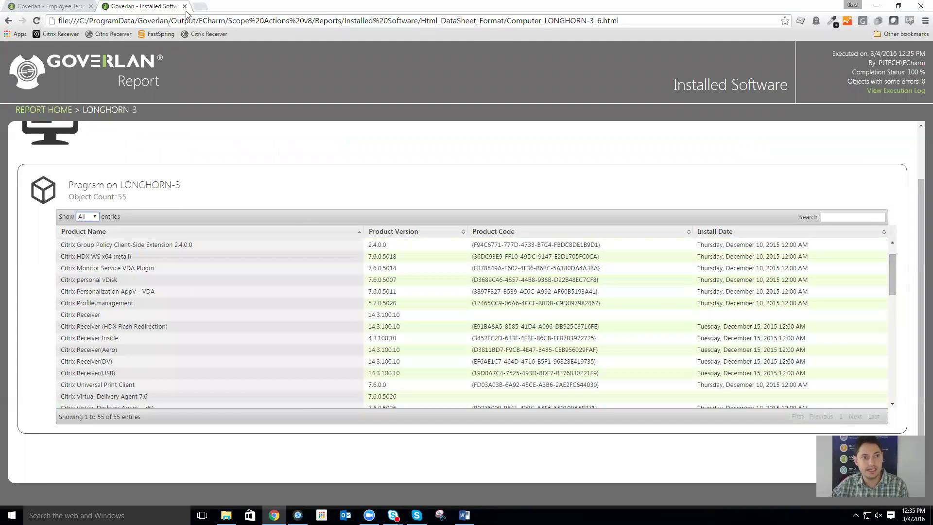
# Step: Return to Goverlan and open the action module in the Installed Software scope action's properties
pyautogui.click(879, 5)
pyautogui.rightClick(256, 236)
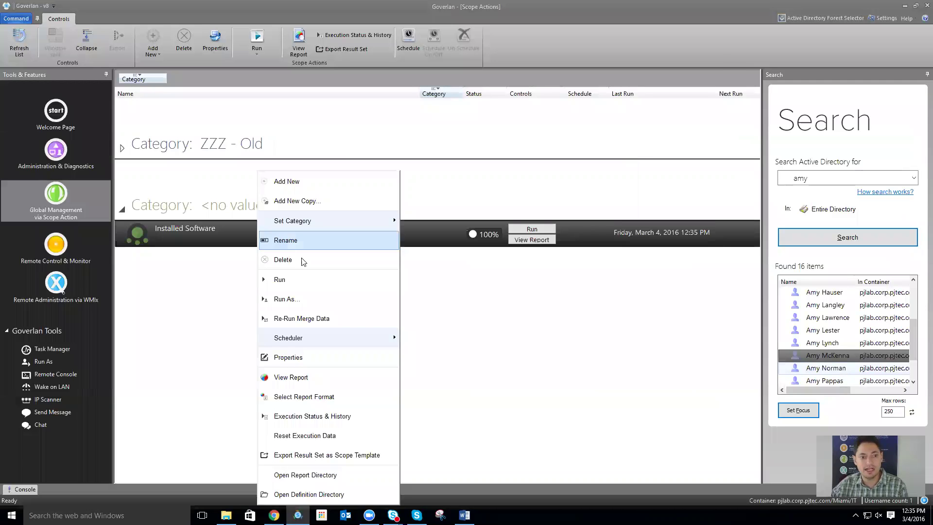
pyautogui.click(321, 354)
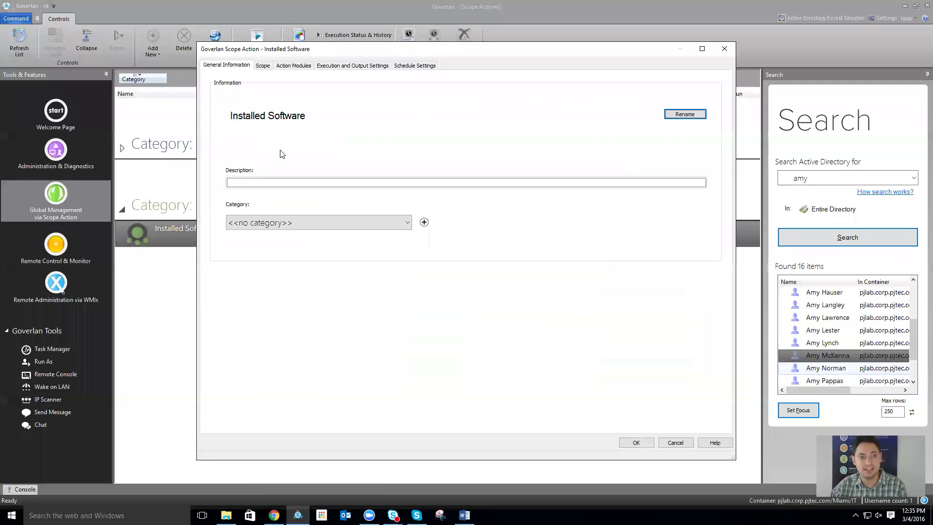
pyautogui.click(294, 65)
pyautogui.click(257, 91)
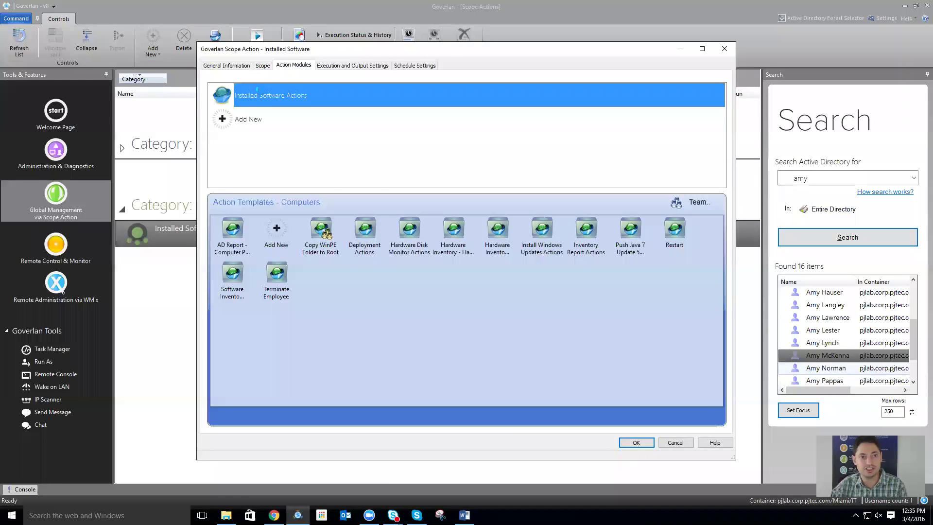
pyautogui.doubleClick(257, 91)
# Step: Try adding an Install Software Package action for the Adobe Reader 11 package to the Installed Software action module
pyautogui.click(254, 141)
pyautogui.moveTo(339, 161)
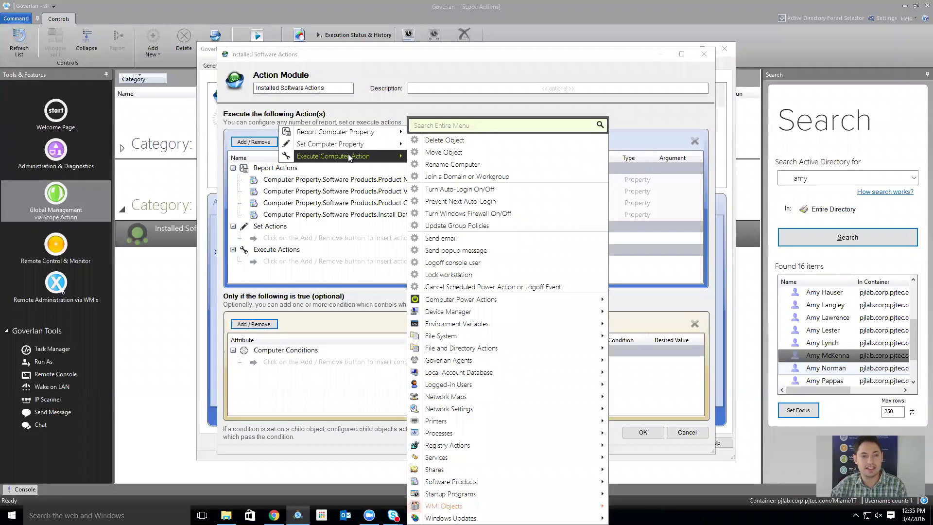
pyautogui.moveTo(474, 482)
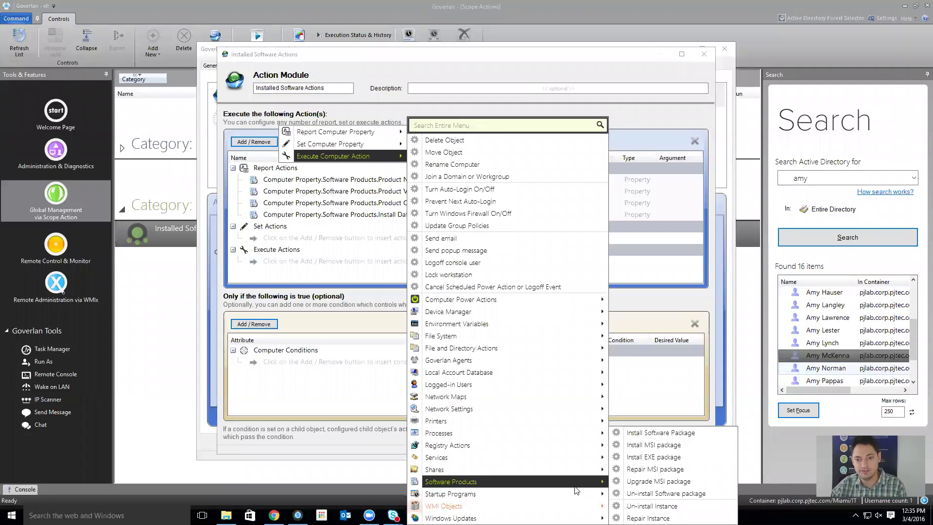
pyautogui.click(661, 433)
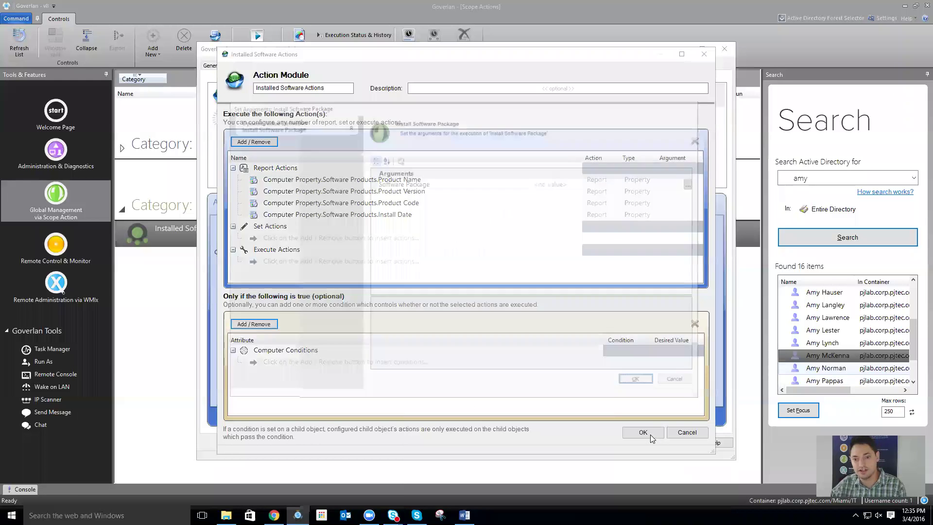
pyautogui.click(697, 184)
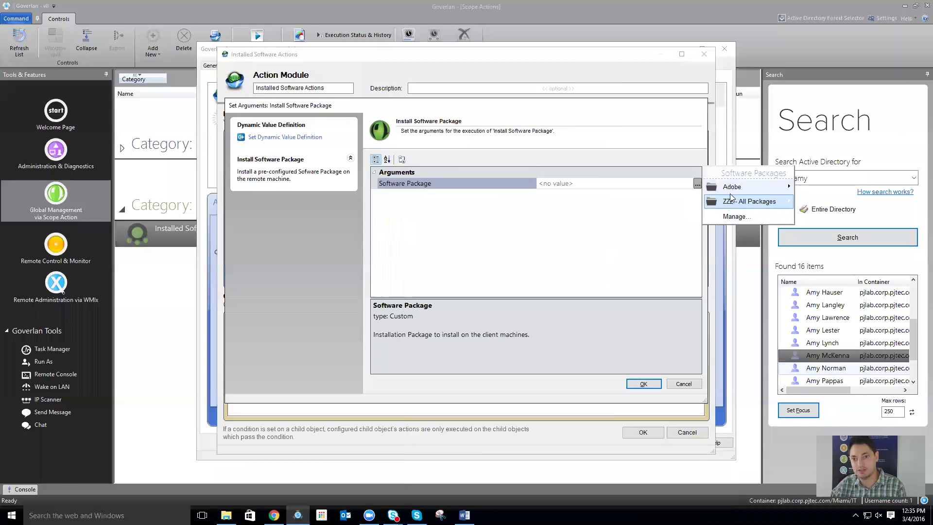
pyautogui.moveTo(713, 186)
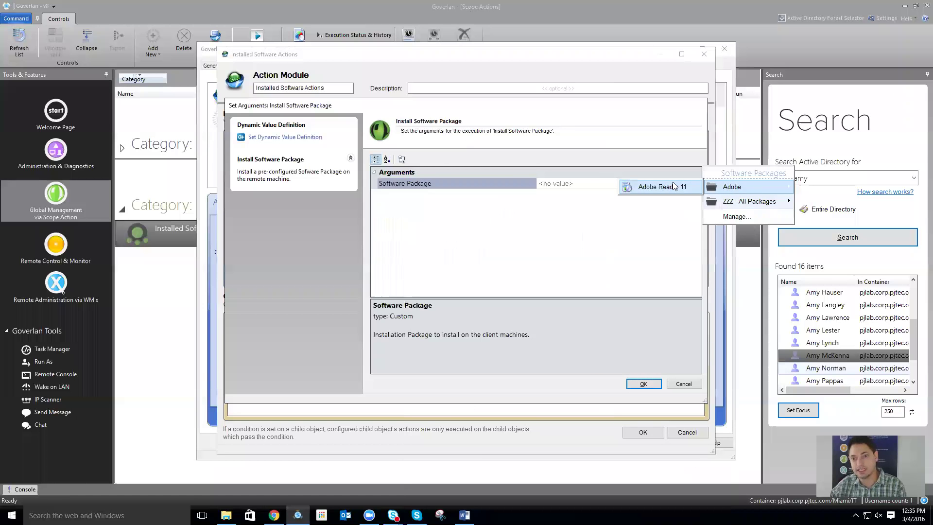
pyautogui.click(661, 186)
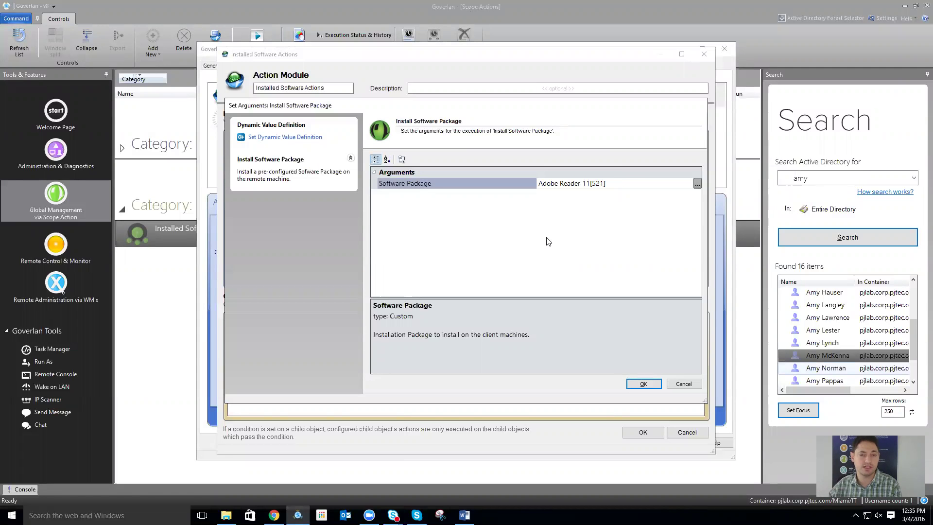
pyautogui.click(685, 385)
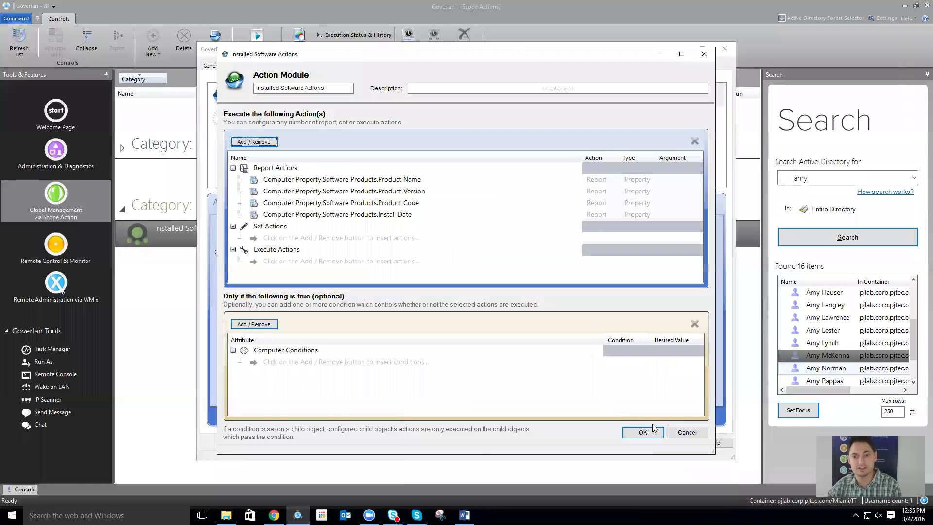
pyautogui.click(686, 433)
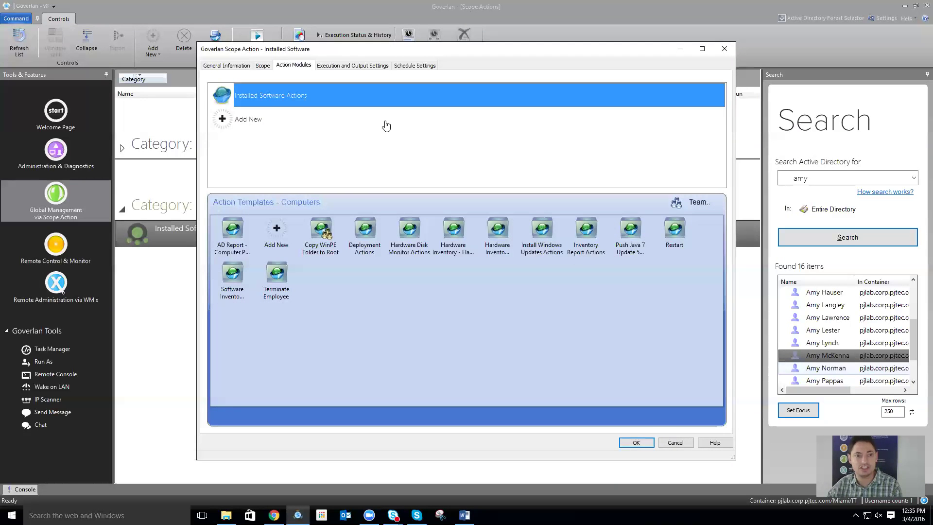
pyautogui.click(366, 314)
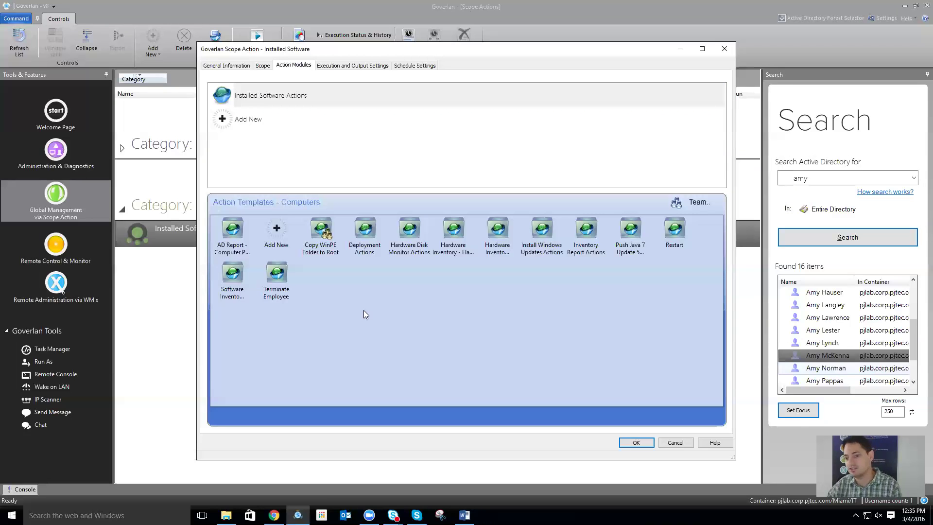
pyautogui.press('Return')
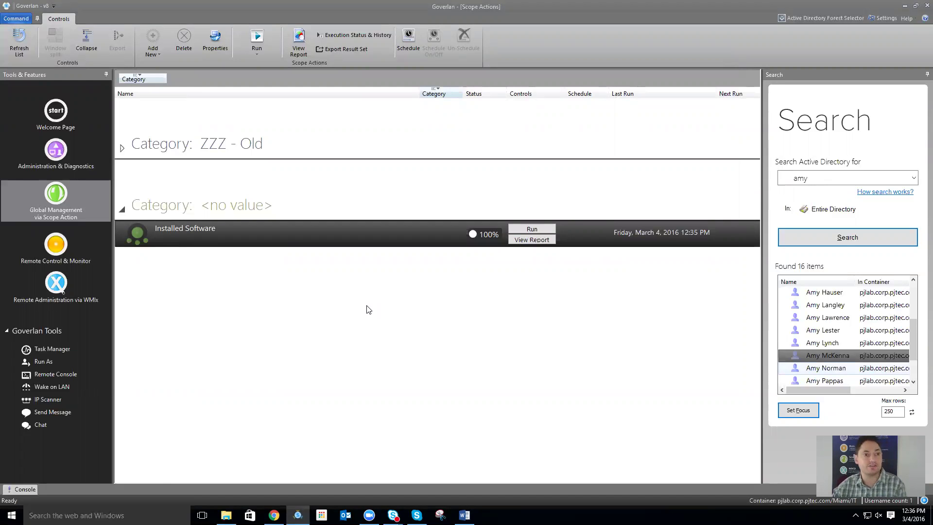
# Step: Create a new scope action named "Hard Disk Monitor" with no category, targeting Computers, and start a new scope module
pyautogui.click(150, 37)
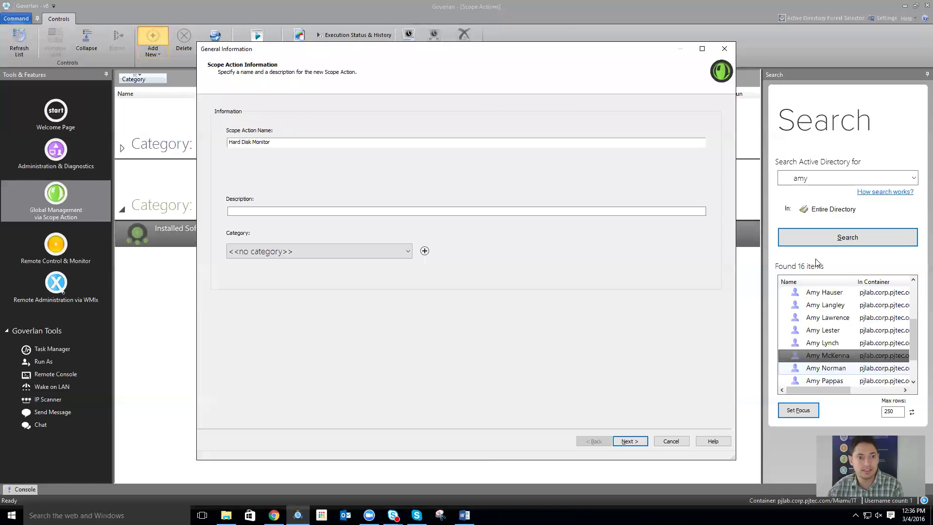
pyautogui.click(630, 441)
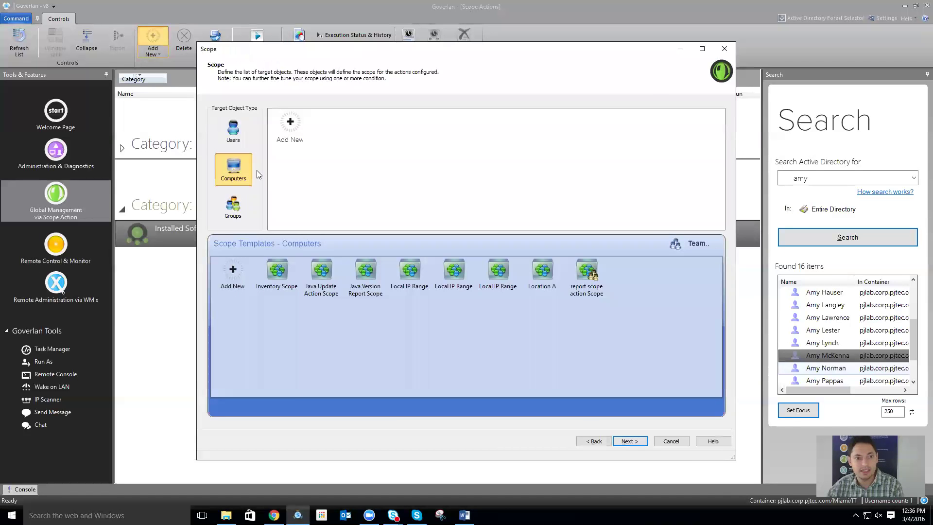
pyautogui.doubleClick(296, 129)
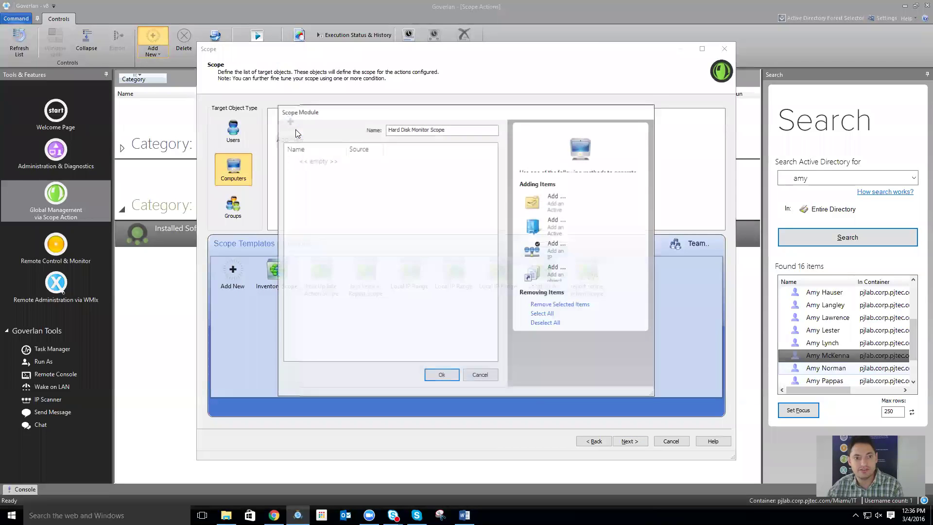
# Step: Add the Workstations container under Production to the Hard Disk Monitor scope and accept the scope
pyautogui.click(540, 214)
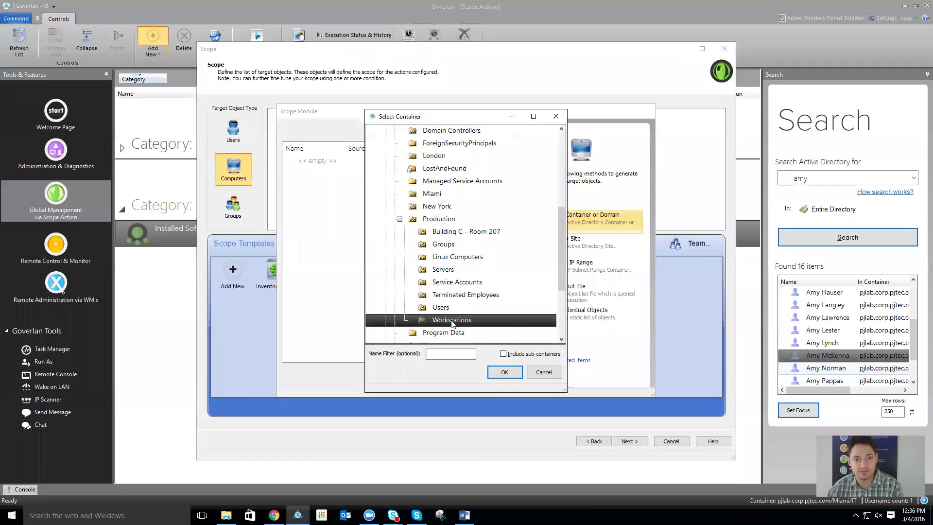
pyautogui.click(506, 373)
pyautogui.click(497, 372)
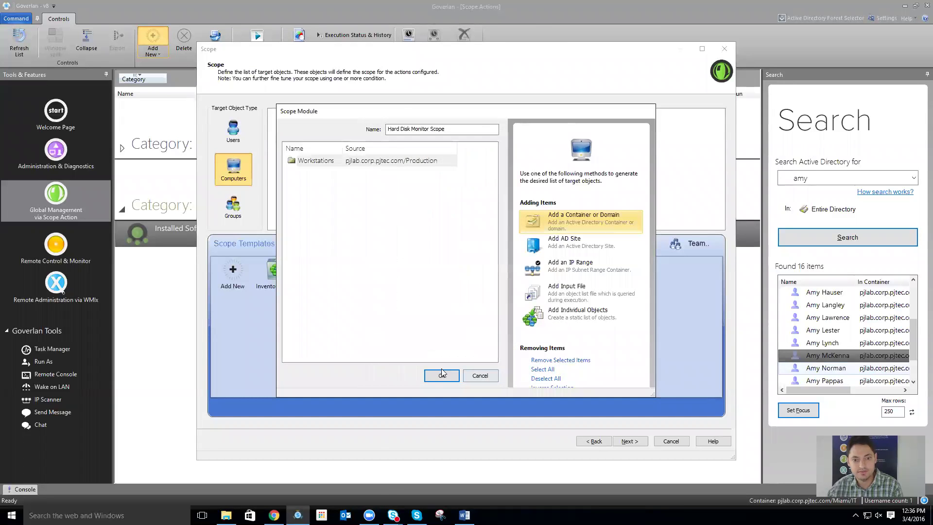
pyautogui.click(630, 441)
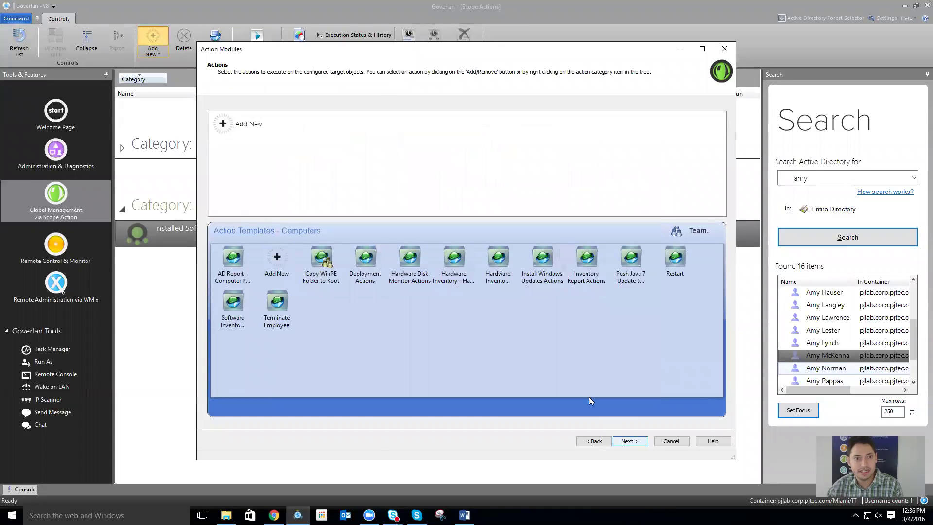
# Step: Add an action module that reports the local drives' Device Name and Available Space (Percent)
pyautogui.click(238, 125)
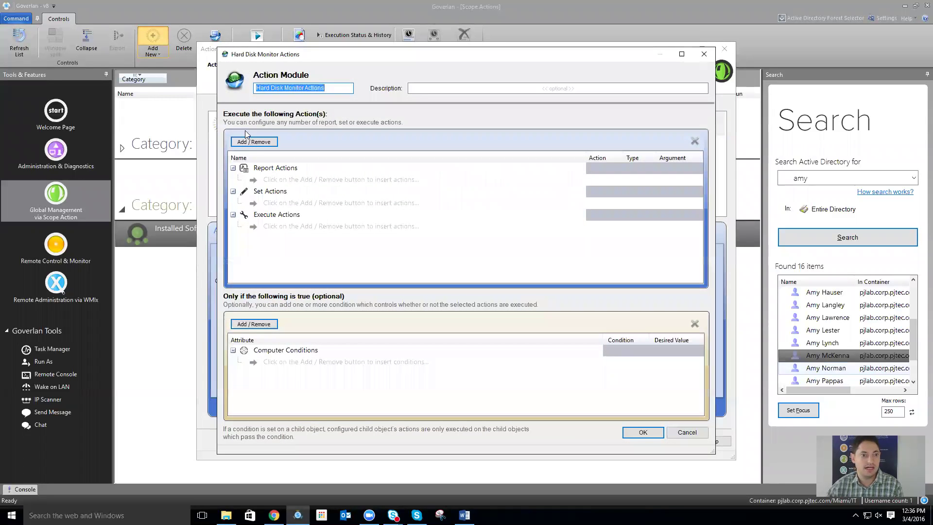
pyautogui.click(255, 142)
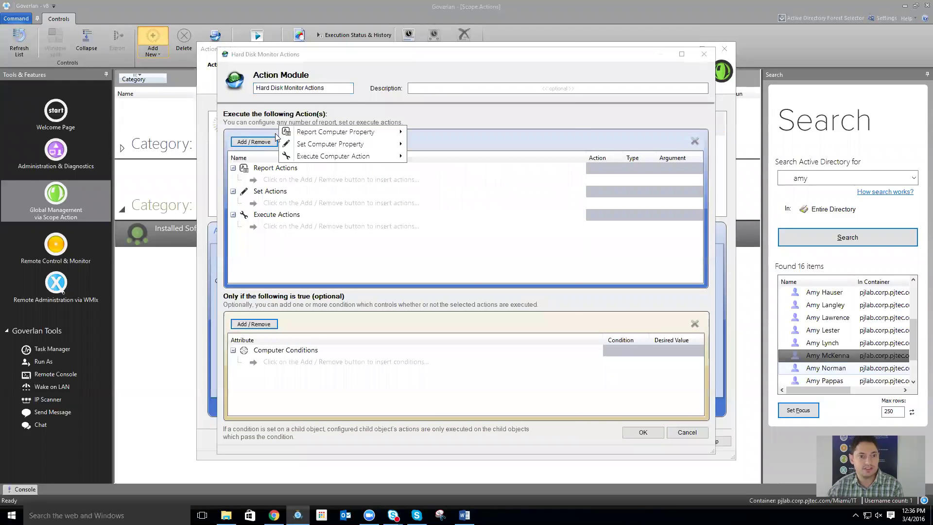
pyautogui.moveTo(313, 127)
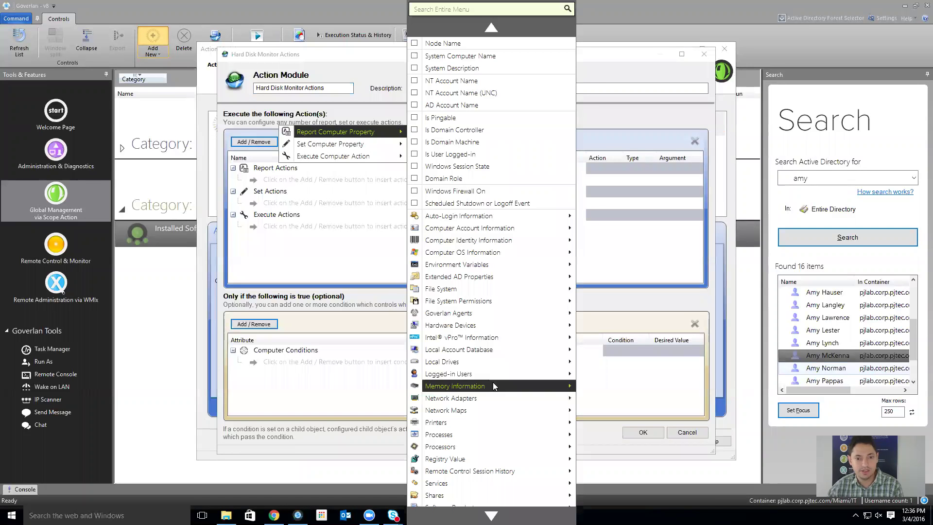
pyautogui.moveTo(482, 387)
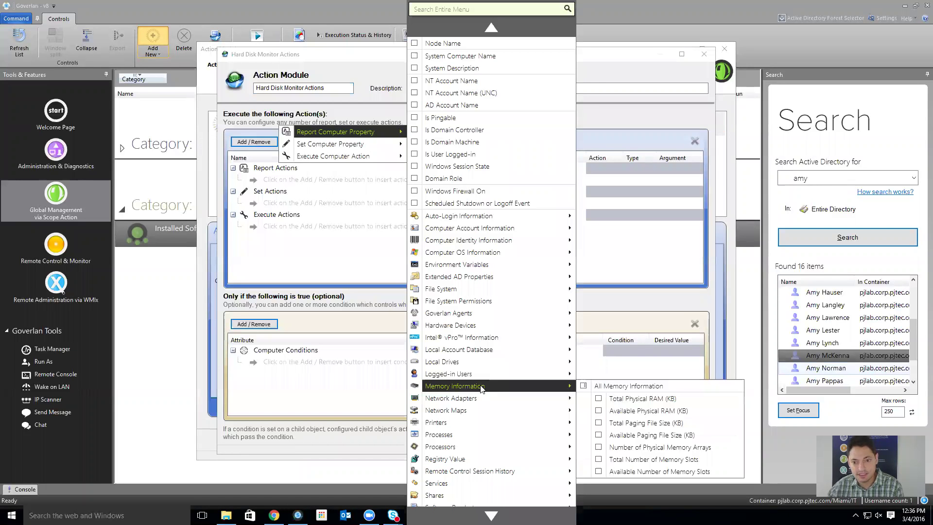
pyautogui.moveTo(482, 364)
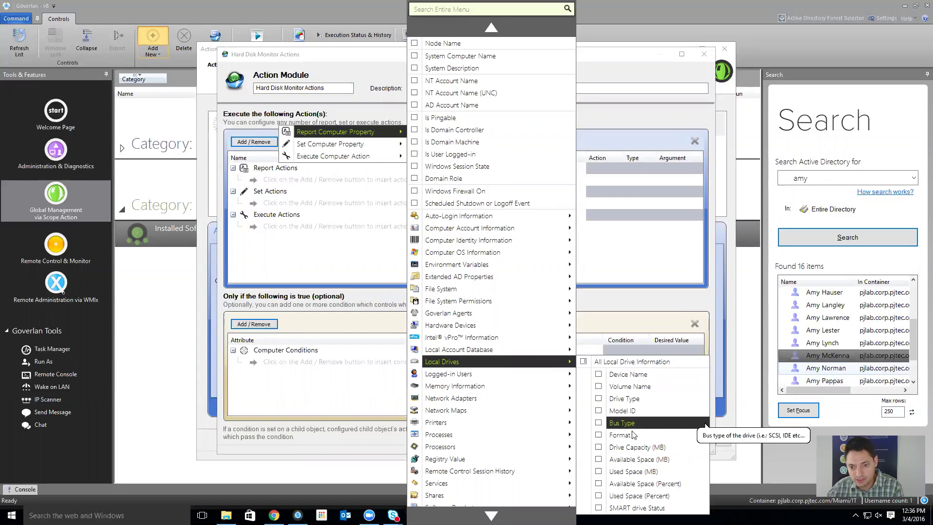
pyautogui.click(630, 484)
pyautogui.click(628, 374)
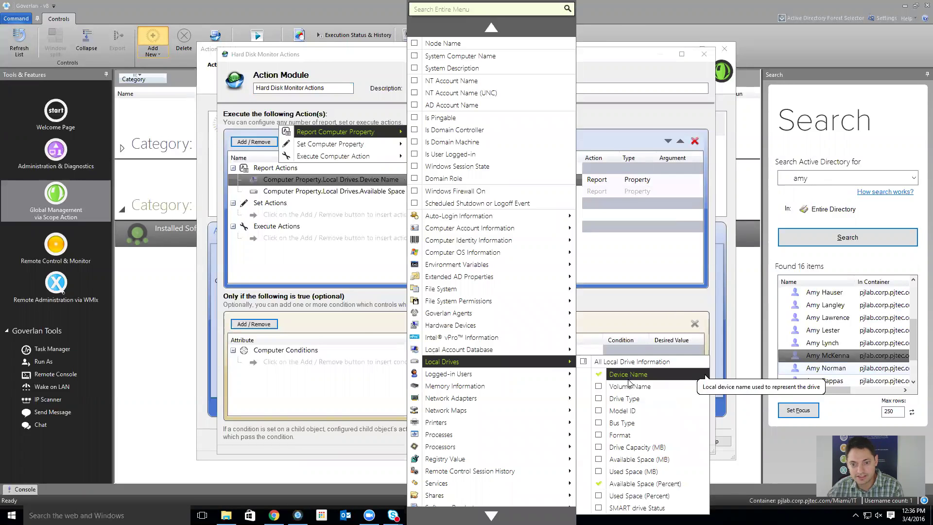
pyautogui.click(357, 321)
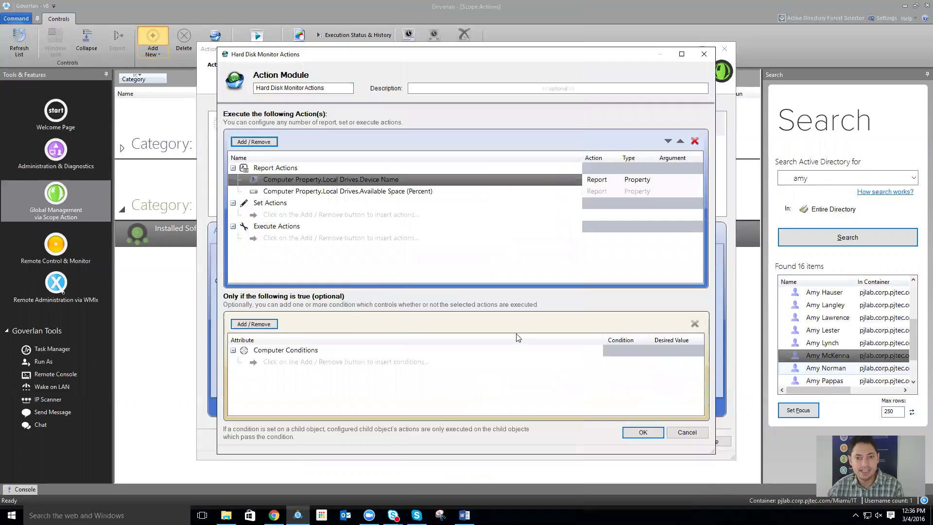
# Step: Add computer conditions for the local drives' Device Name and Available Space (Percent) to the action module
pyautogui.click(258, 324)
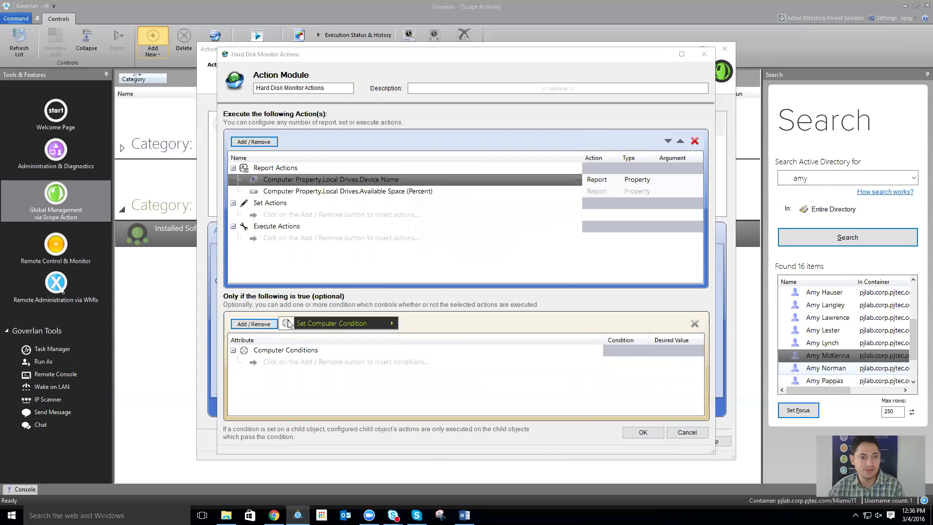
pyautogui.moveTo(327, 321)
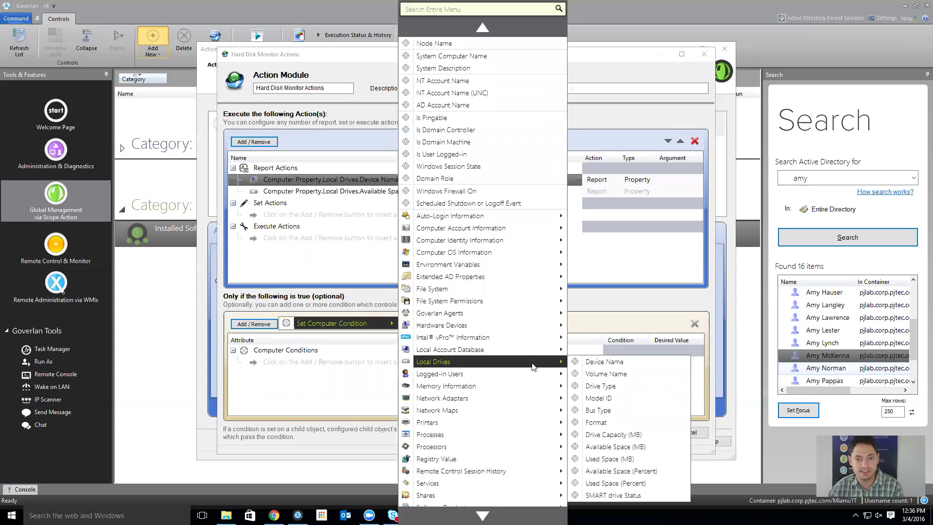
pyautogui.moveTo(515, 360)
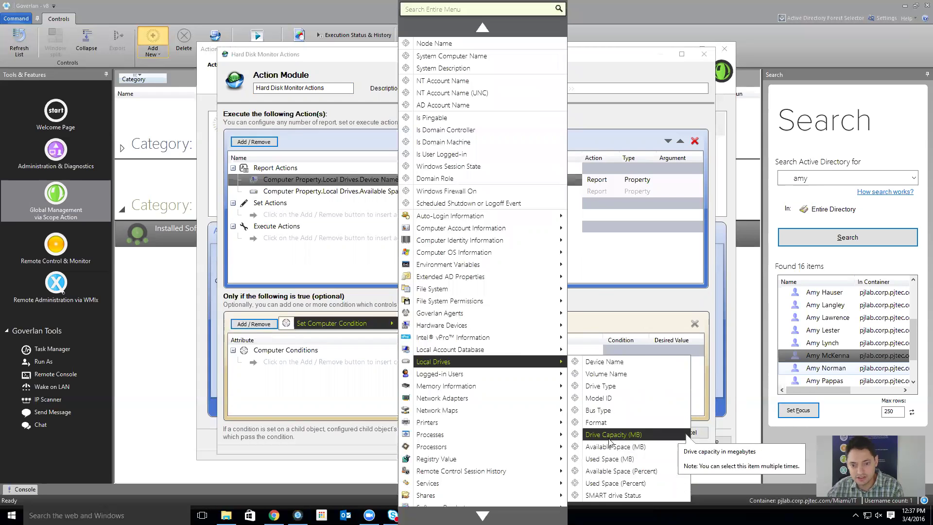
pyautogui.click(603, 364)
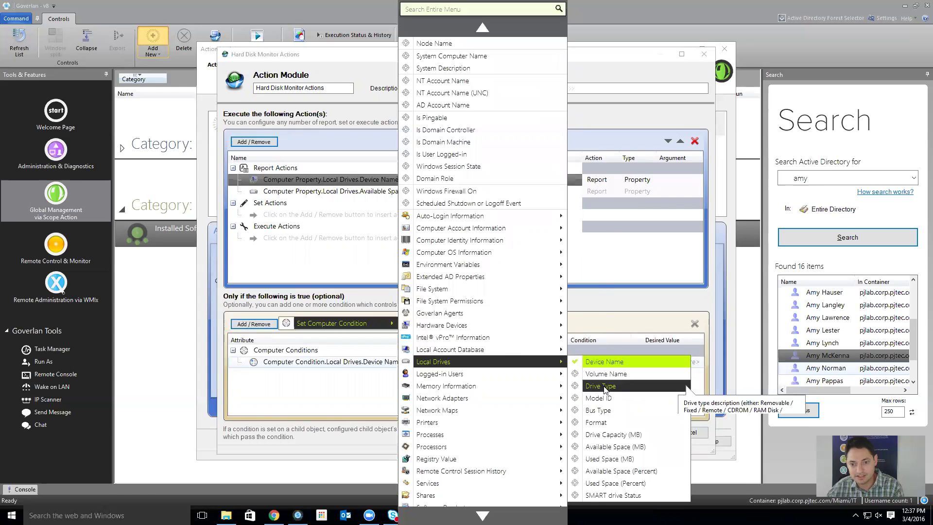
pyautogui.click(622, 471)
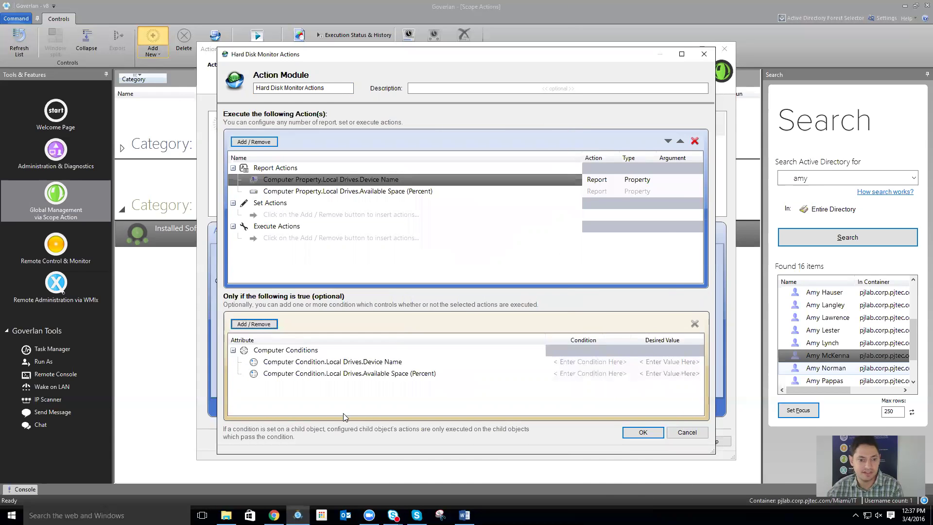
# Step: Set the local drives' Device Name condition to equal C:
pyautogui.click(598, 362)
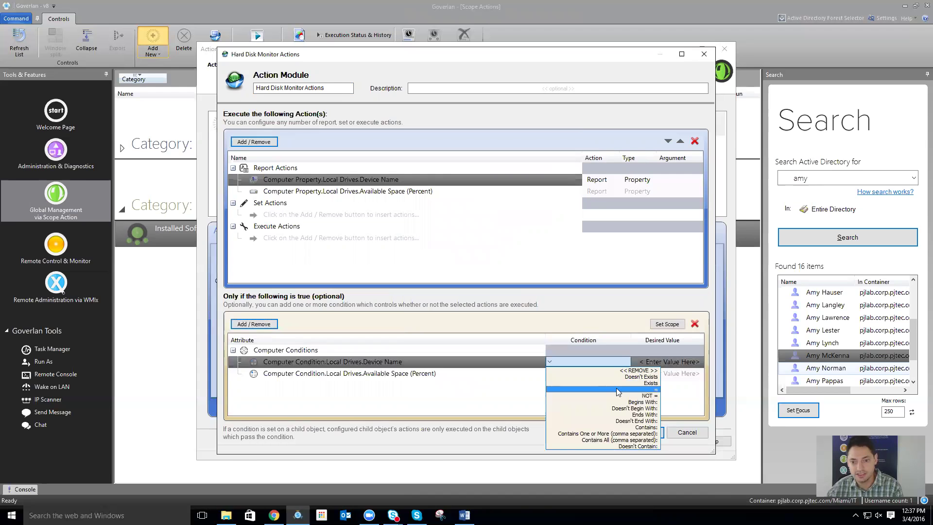
pyautogui.click(603, 391)
pyautogui.click(678, 362)
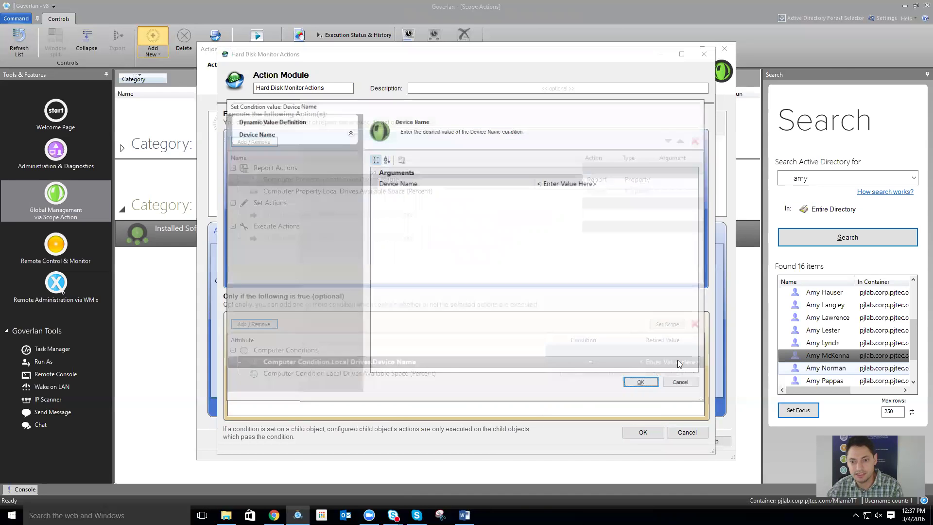
pyautogui.click(625, 185)
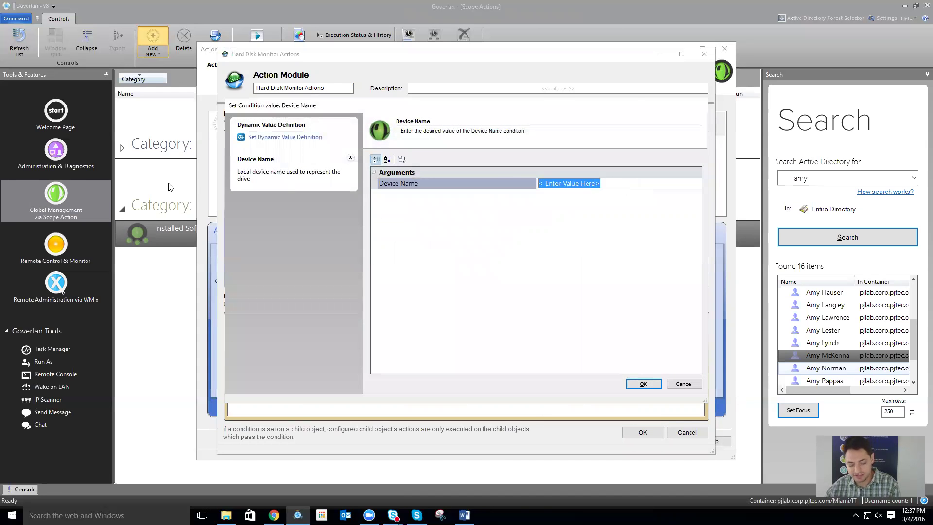
pyautogui.write('C:')
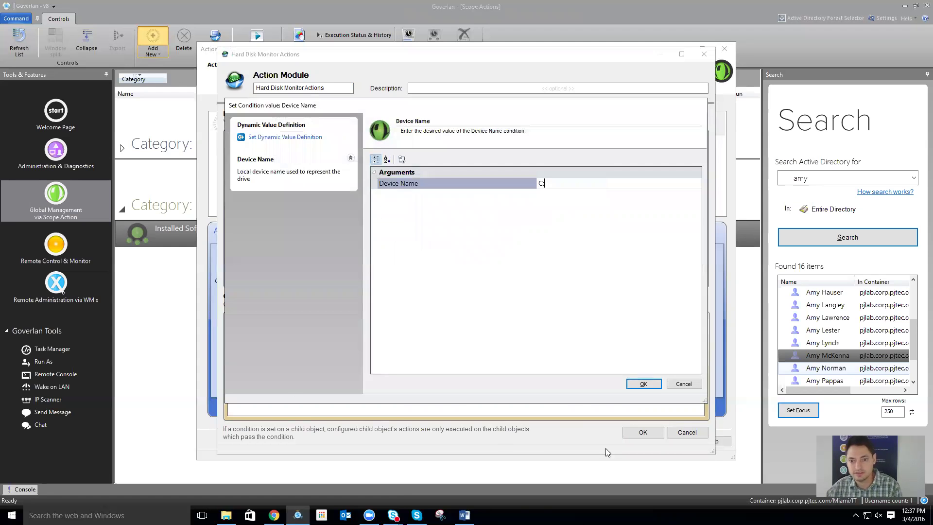
pyautogui.click(651, 385)
# Step: Set the Available Space (Percent) condition to less than 50 and accept the action module
pyautogui.click(590, 373)
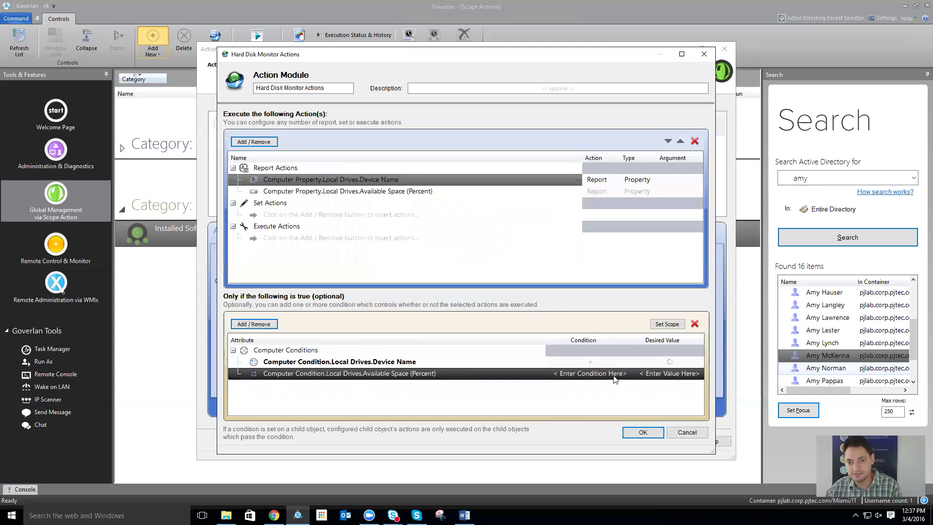
pyautogui.click(612, 415)
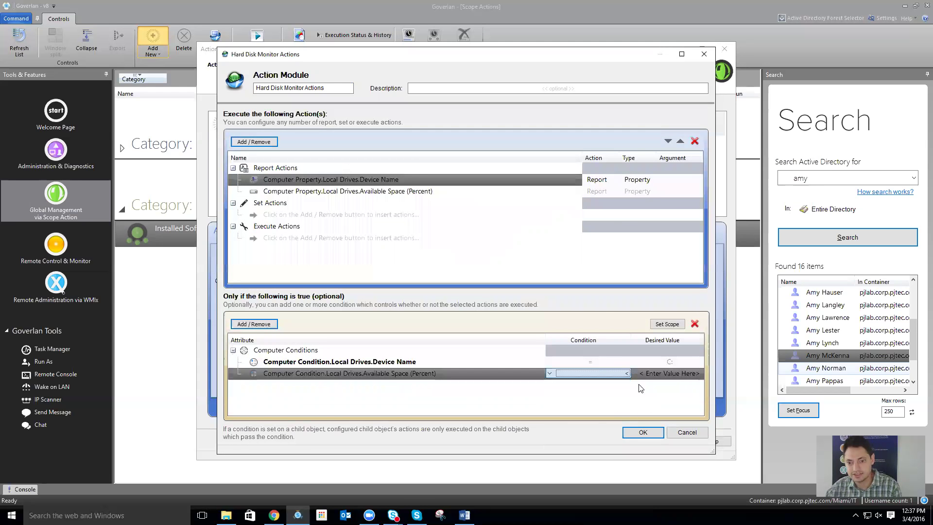
pyautogui.click(663, 373)
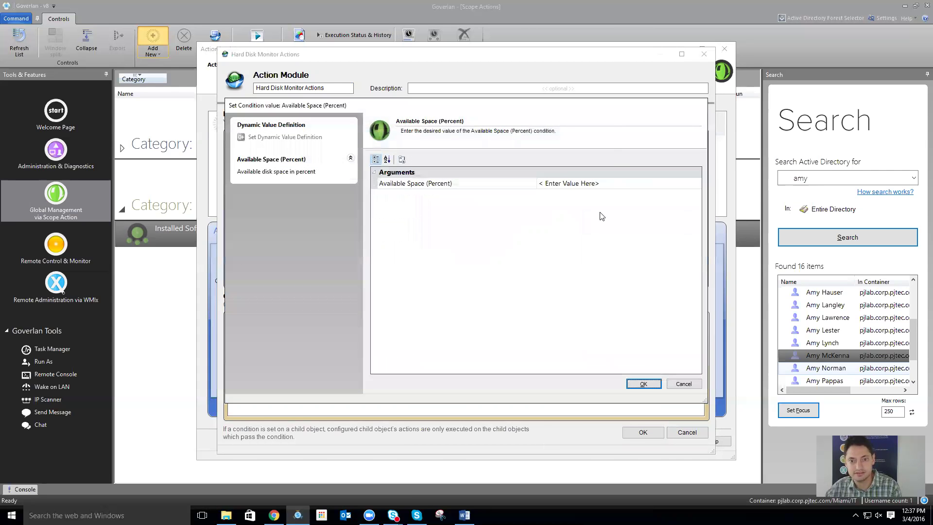
pyautogui.click(620, 184)
pyautogui.write('50')
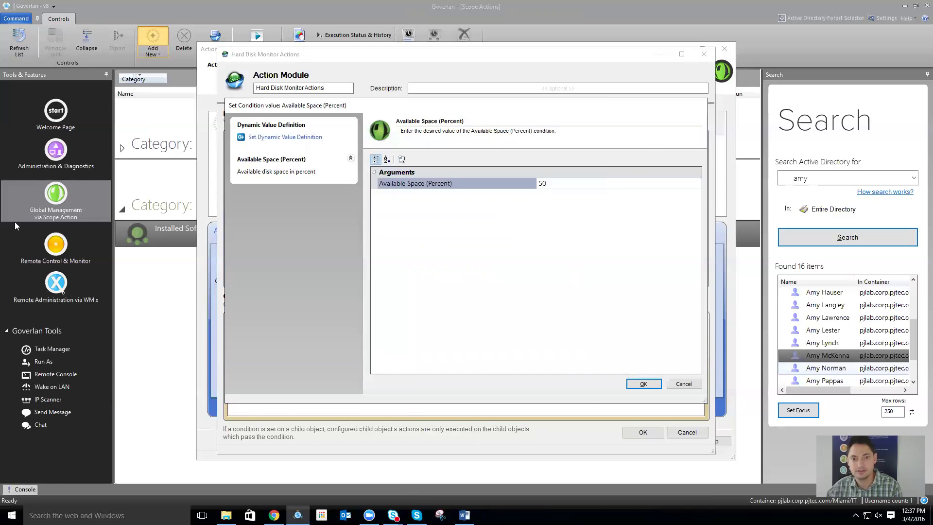
pyautogui.click(639, 384)
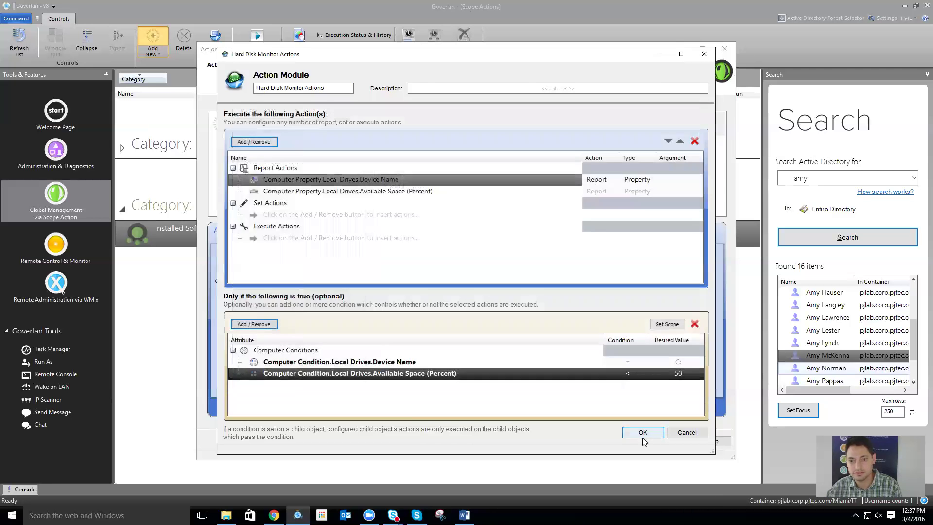
pyautogui.click(643, 432)
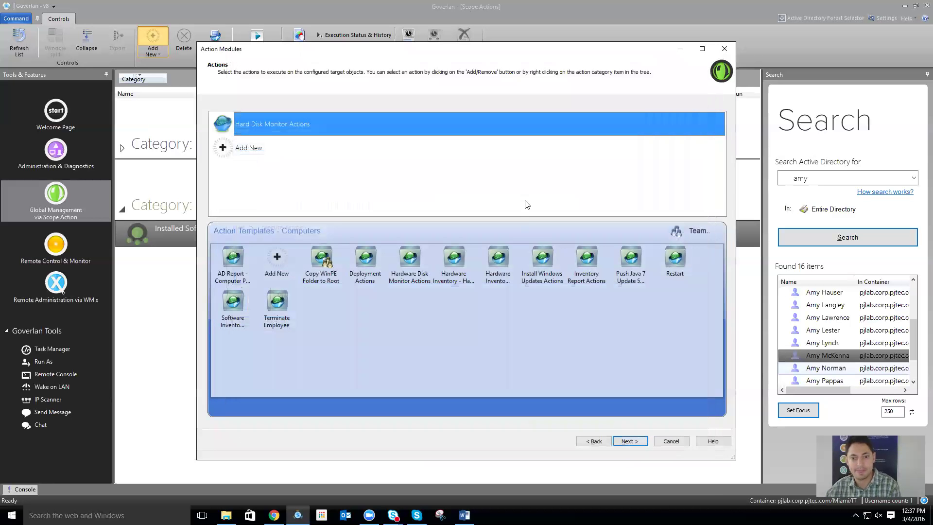
# Step: Finish the Hard Disk Monitor scope action with Run Now and view the report's results for GOVLAB-7X86-S1
pyautogui.click(629, 442)
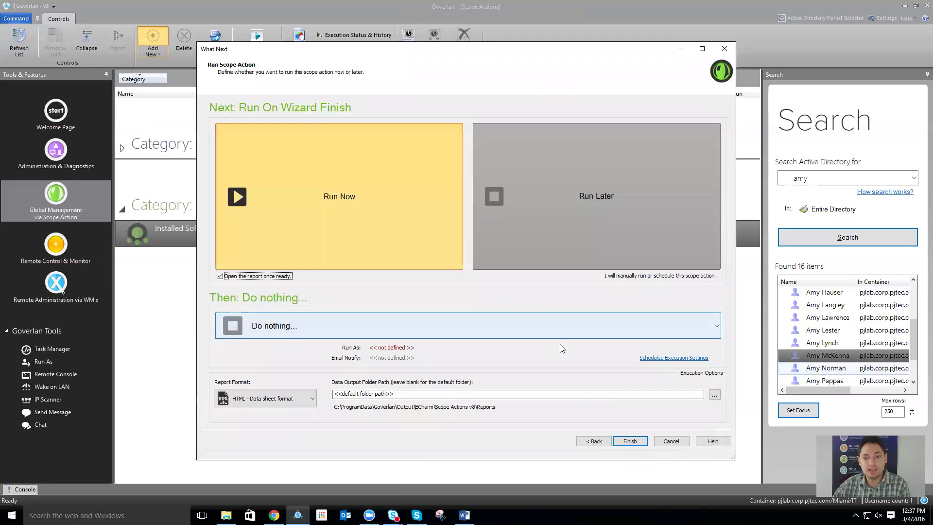
pyautogui.click(630, 441)
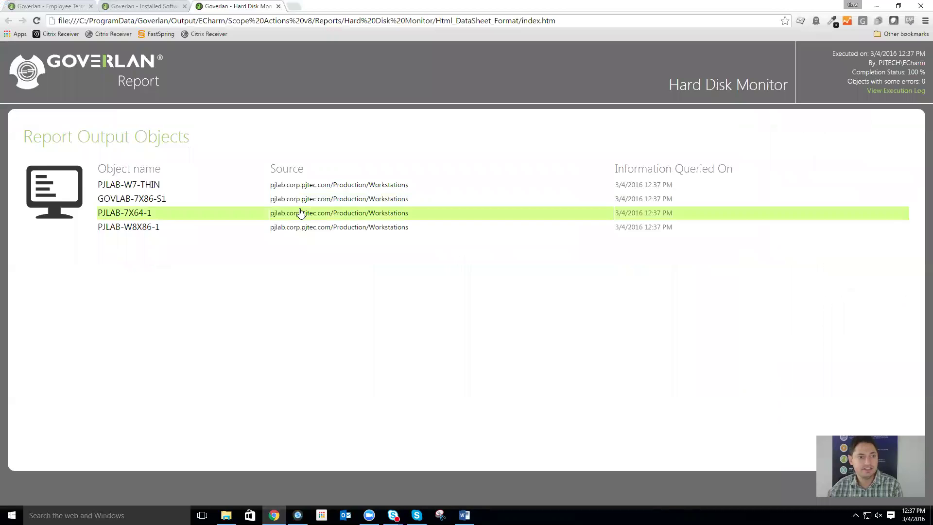
pyautogui.click(291, 203)
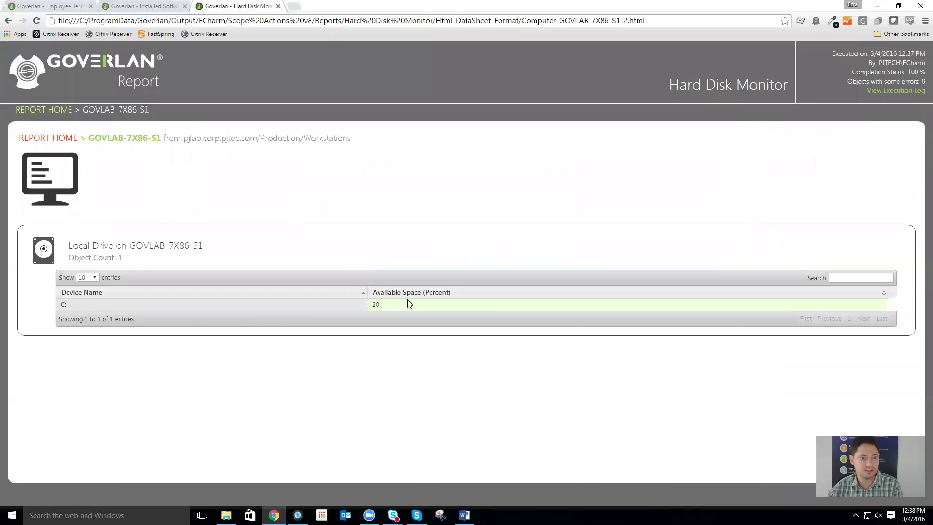
pyautogui.click(877, 7)
# Step: Try scheduling the Hard Disk Monitor scope action daily at 9:00 AM, repeating every 10 minutes for a duration of 1 hour
pyautogui.rightClick(215, 225)
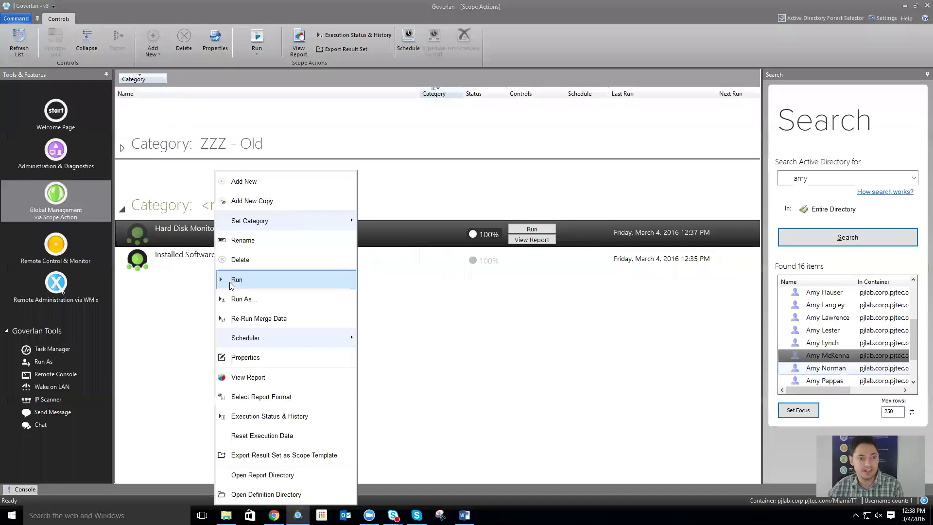
pyautogui.moveTo(256, 340)
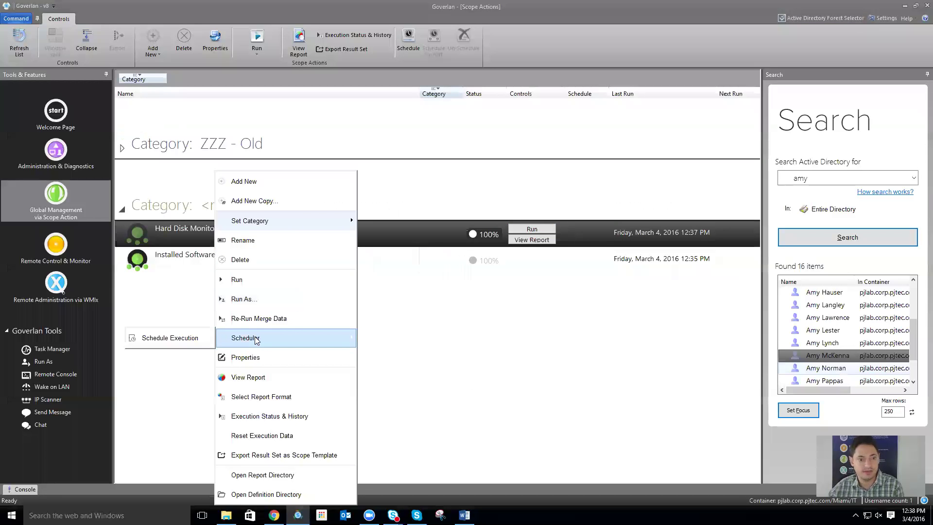
pyautogui.click(174, 339)
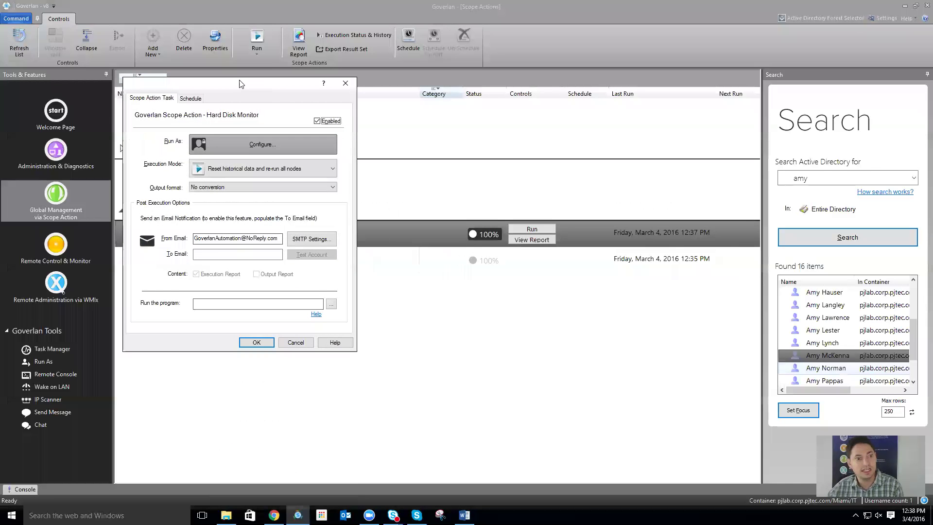
pyautogui.click(193, 98)
pyautogui.click(248, 130)
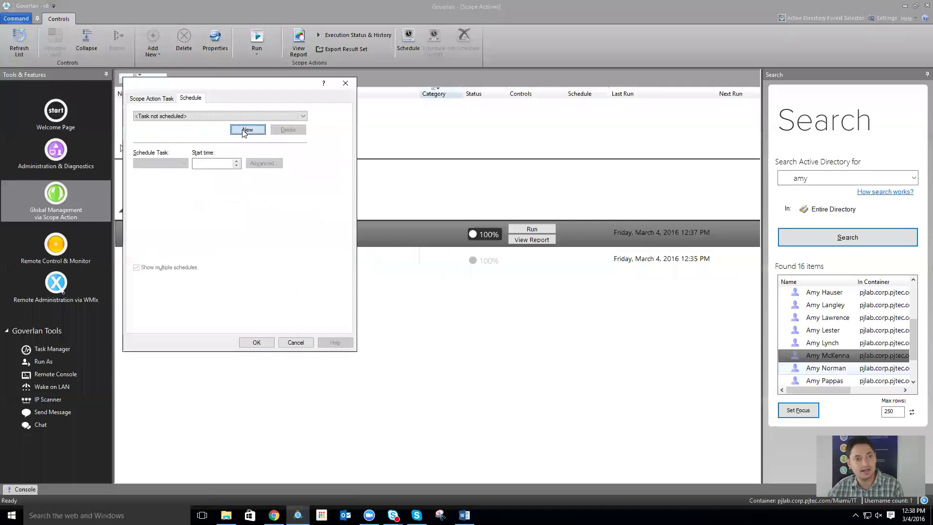
pyautogui.click(261, 163)
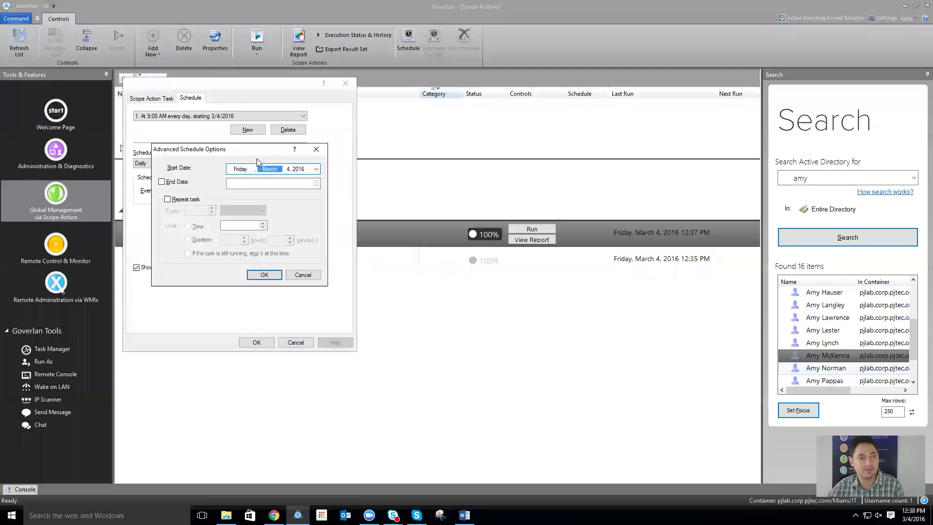
pyautogui.click(175, 200)
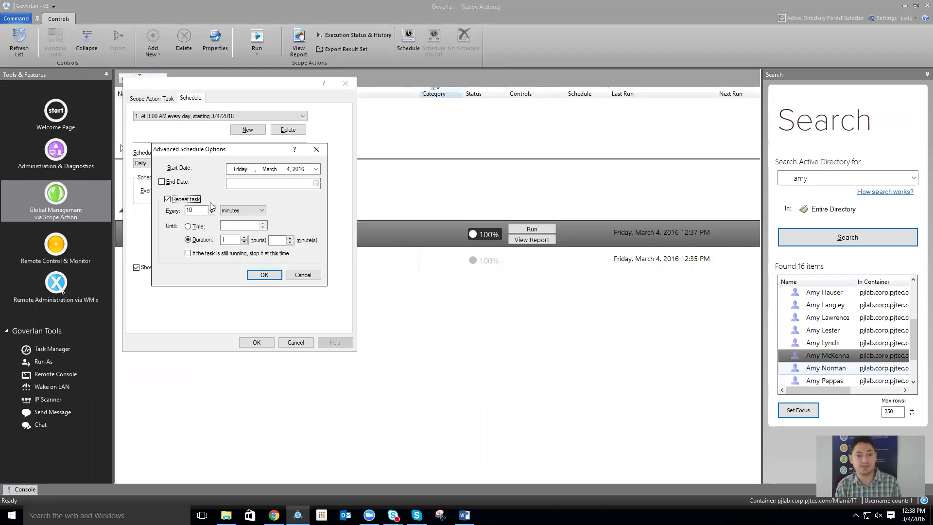
pyautogui.click(303, 275)
pyautogui.click(296, 342)
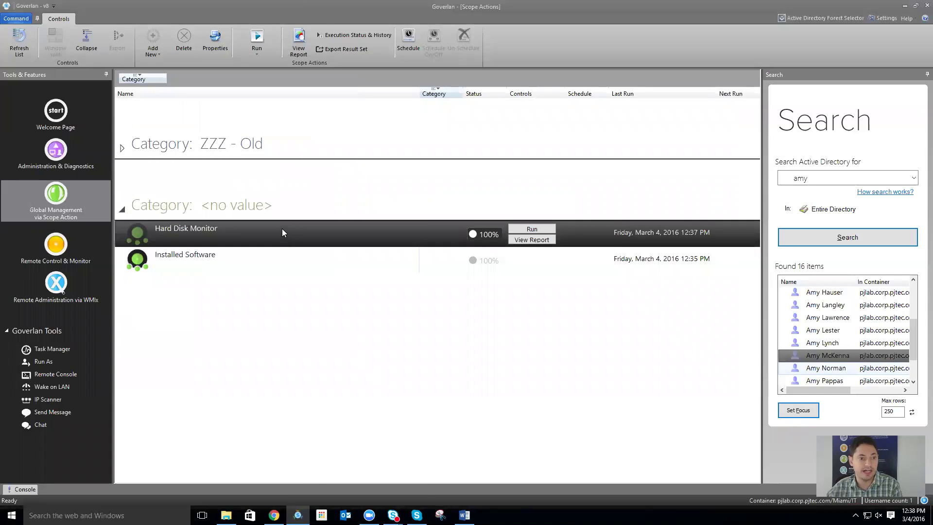
# Step: Examine the executable computer actions available for the Hard Disk Monitor Actions module in the scope action's properties
pyautogui.rightClick(282, 232)
pyautogui.click(344, 351)
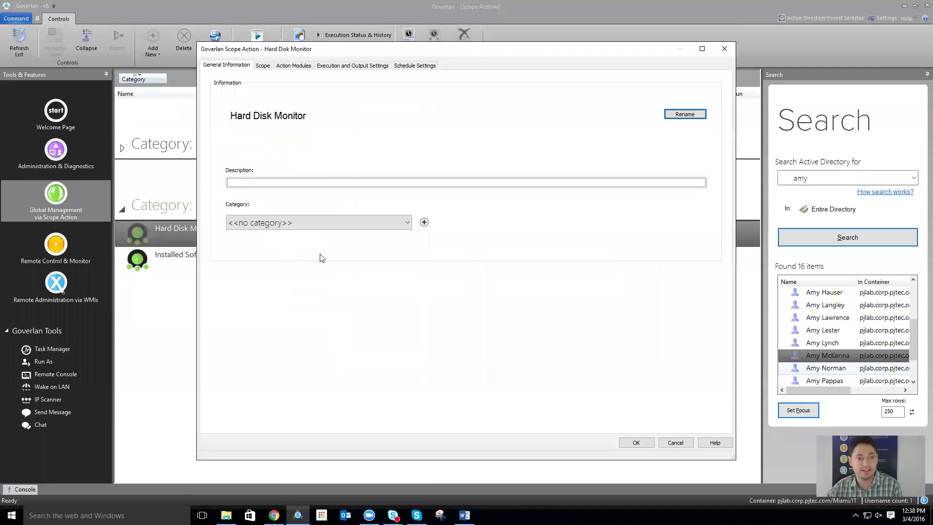
pyautogui.click(294, 64)
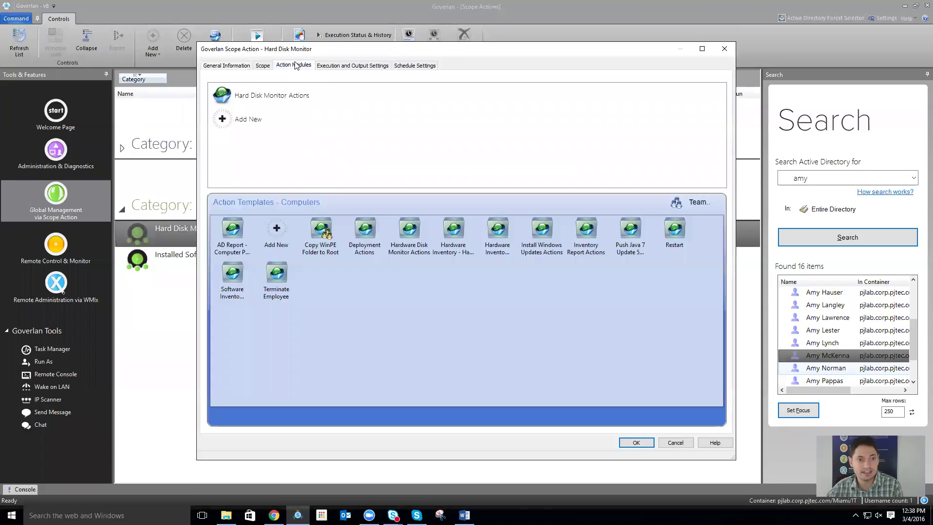
pyautogui.doubleClick(267, 100)
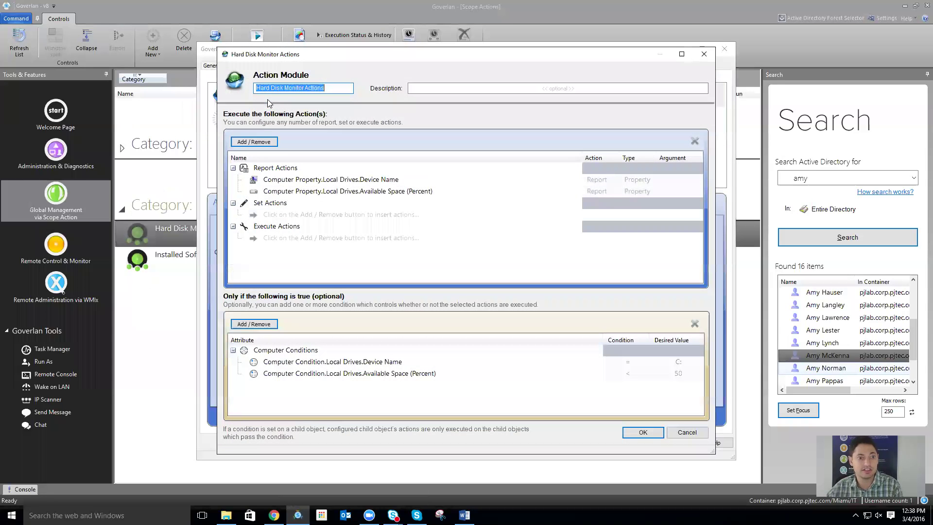
pyautogui.click(254, 142)
pyautogui.moveTo(338, 158)
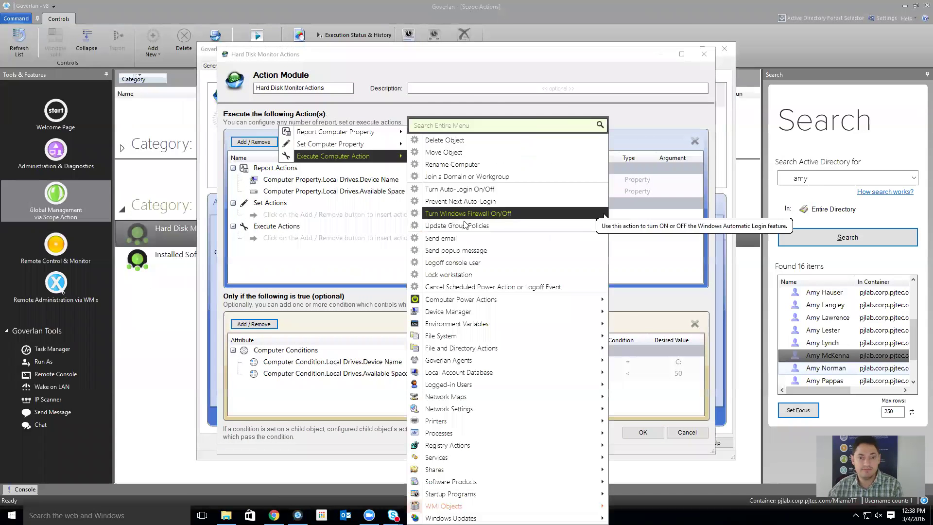
pyautogui.moveTo(461, 349)
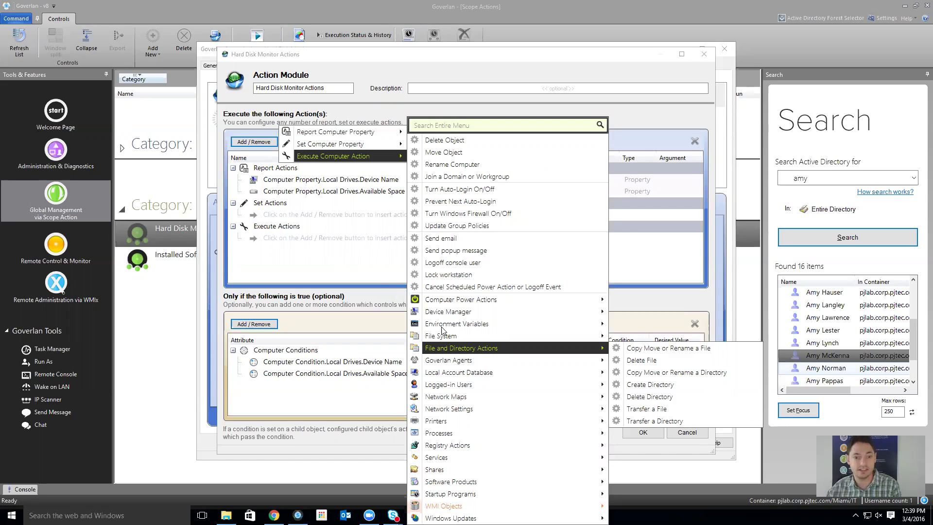
pyautogui.click(338, 323)
pyautogui.press('Return')
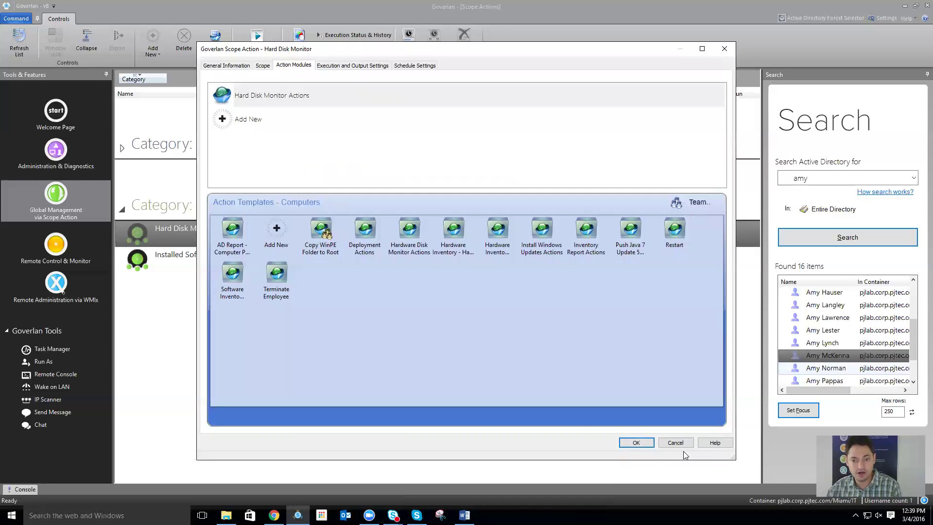
pyautogui.click(637, 442)
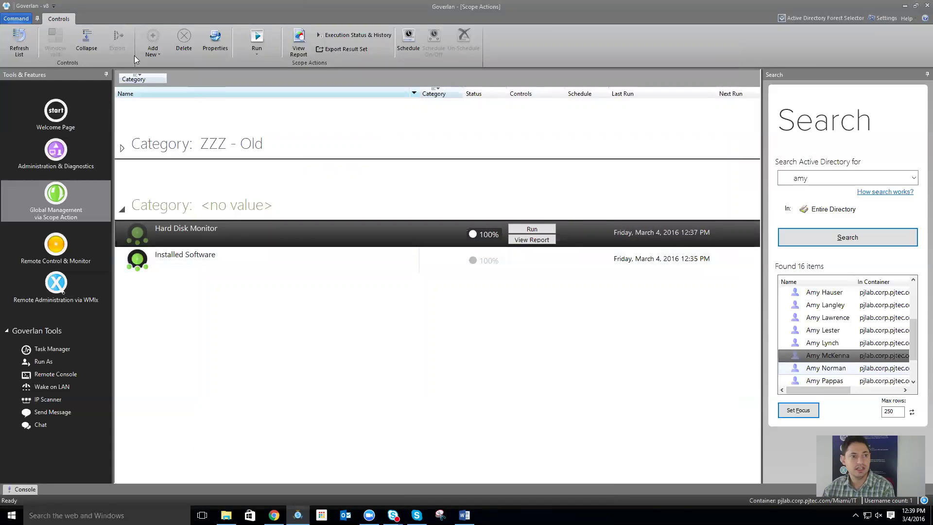
# Step: Start a new scope action named AD Seek and Clean and continue to its scope definition
pyautogui.click(155, 37)
pyautogui.write('AD Seek')
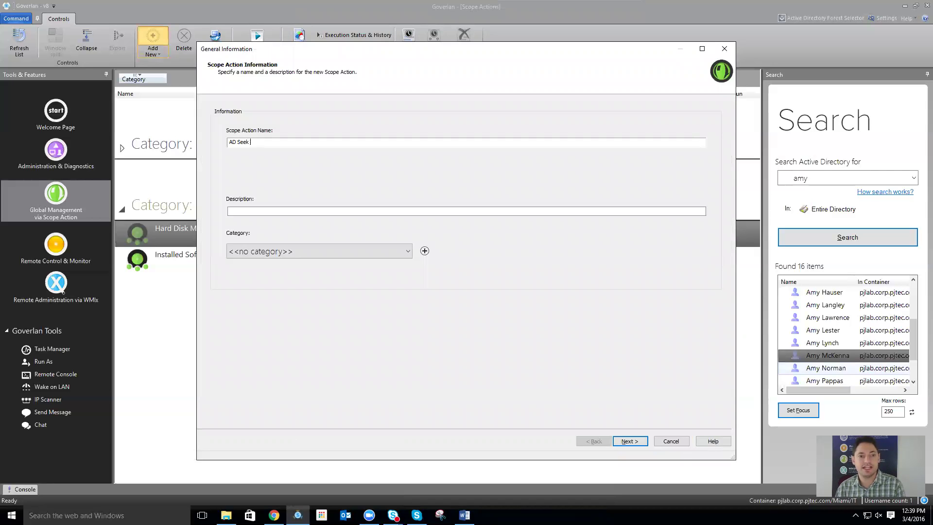
pyautogui.write('AN')
pyautogui.press('BackSpace')
pyautogui.press('BackSpace')
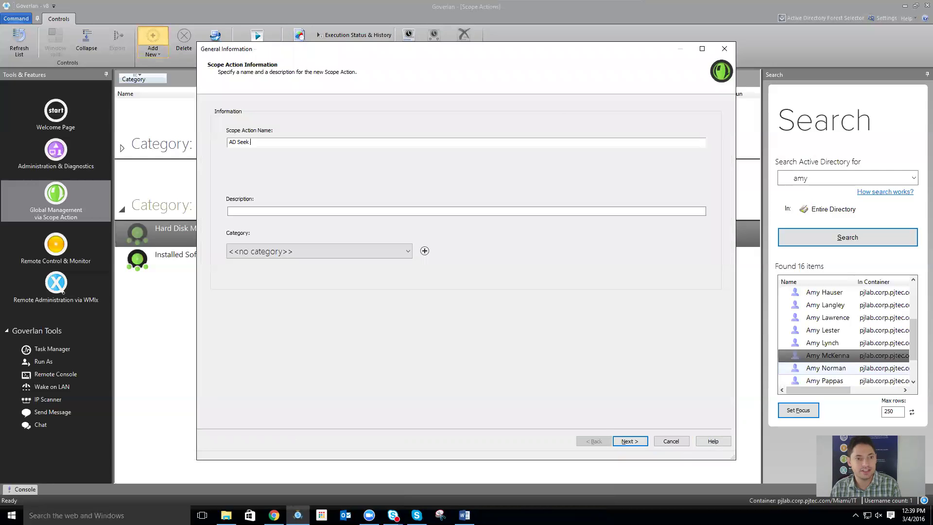
pyautogui.write('and')
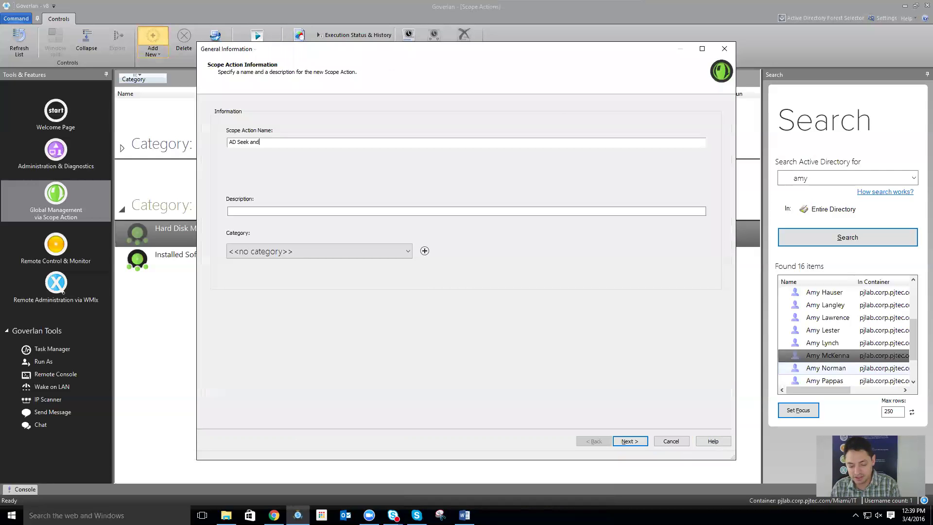
pyautogui.write(' Clean')
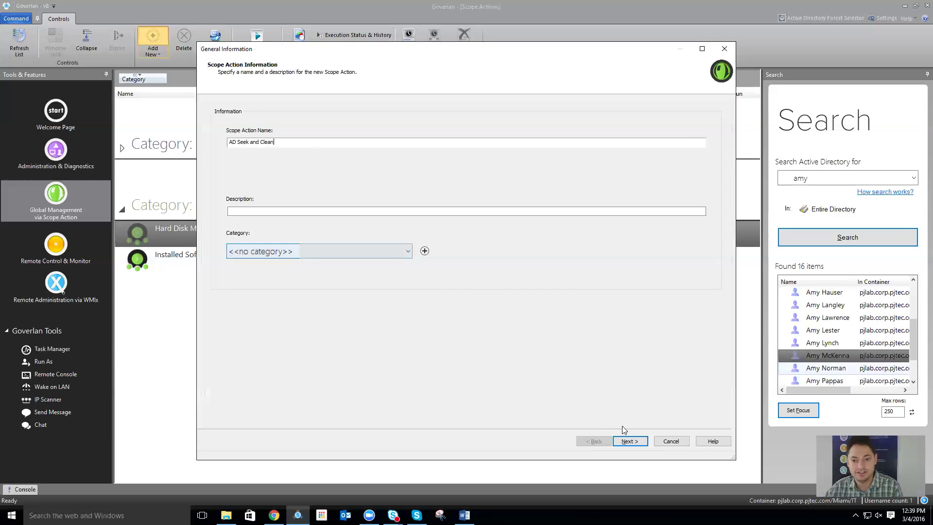
pyautogui.click(627, 440)
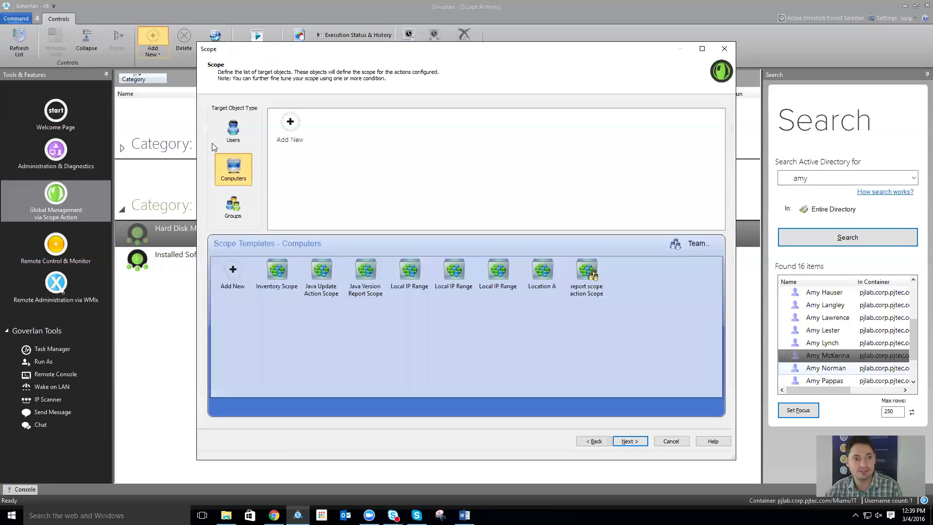
# Step: Set the target object type to Users and create a new scope module
pyautogui.click(228, 138)
pyautogui.click(290, 127)
pyautogui.doubleClick(290, 128)
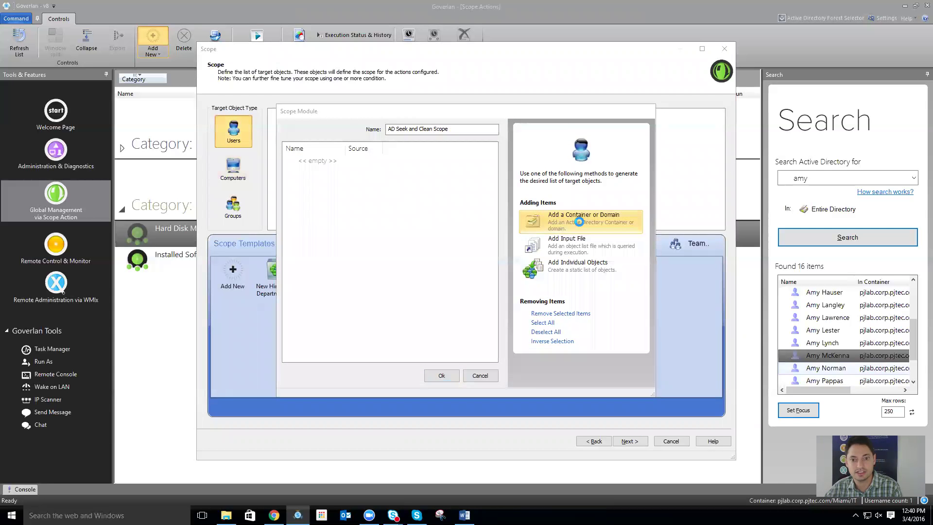
# Step: Add the Users container from pjlab.corp.pjtec.com/Miami/IT to the scope module, accept it, and continue to the action modules
pyautogui.click(579, 222)
pyautogui.scroll(1, 456, 229)
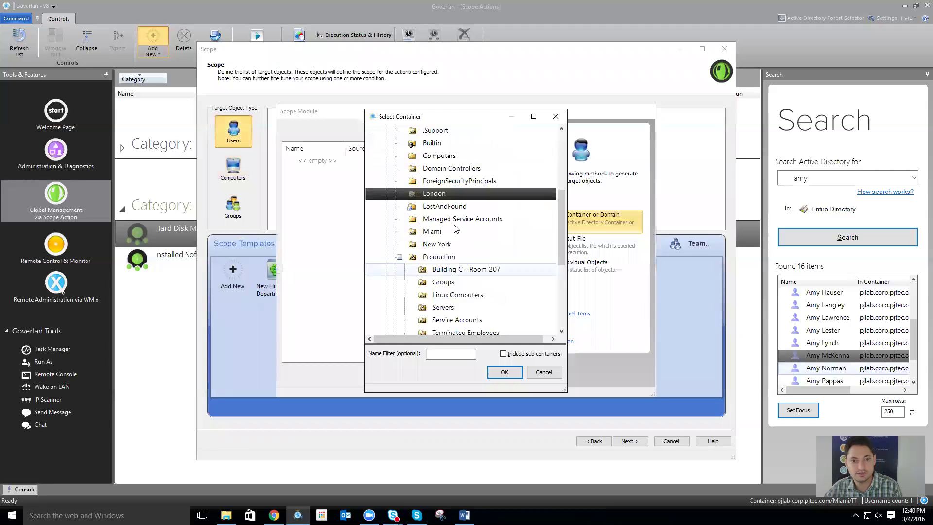
pyautogui.scroll(5, 456, 229)
pyautogui.scroll(-1, 456, 221)
pyautogui.doubleClick(456, 219)
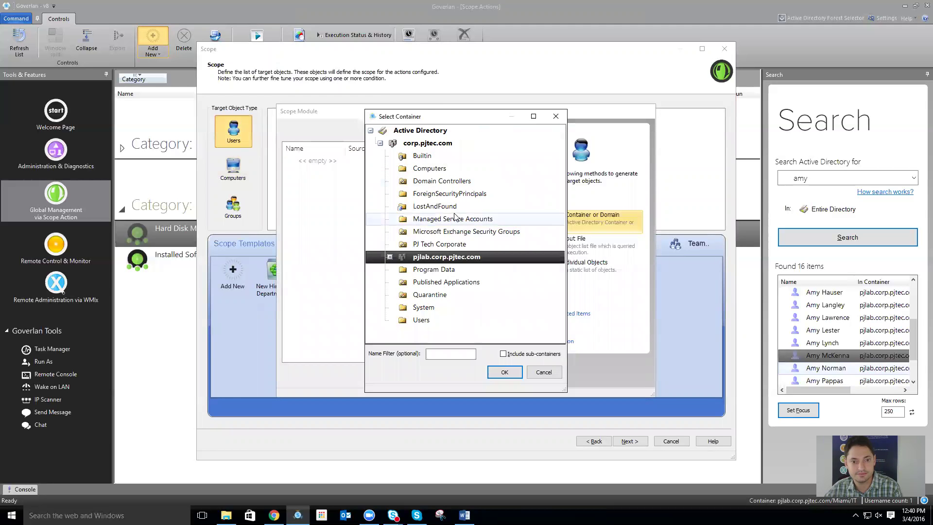
pyautogui.scroll(-5, 484, 304)
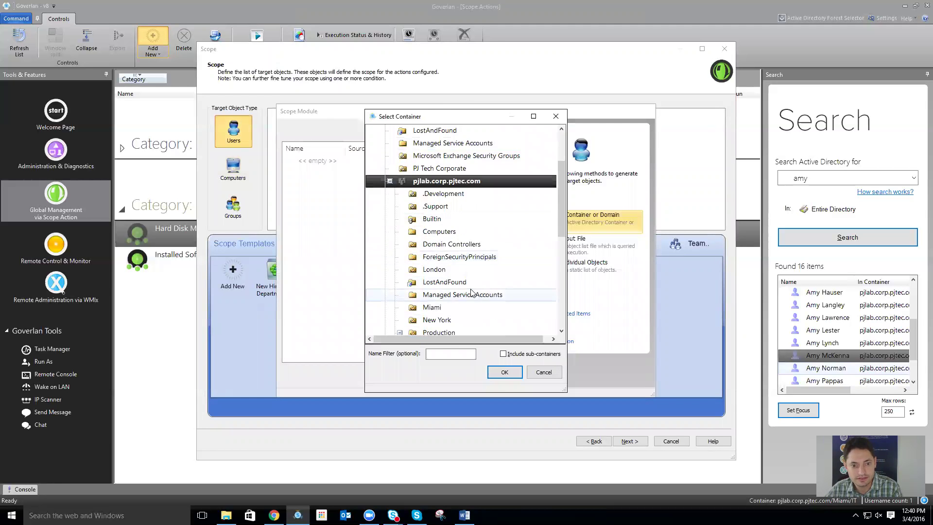
pyautogui.click(400, 220)
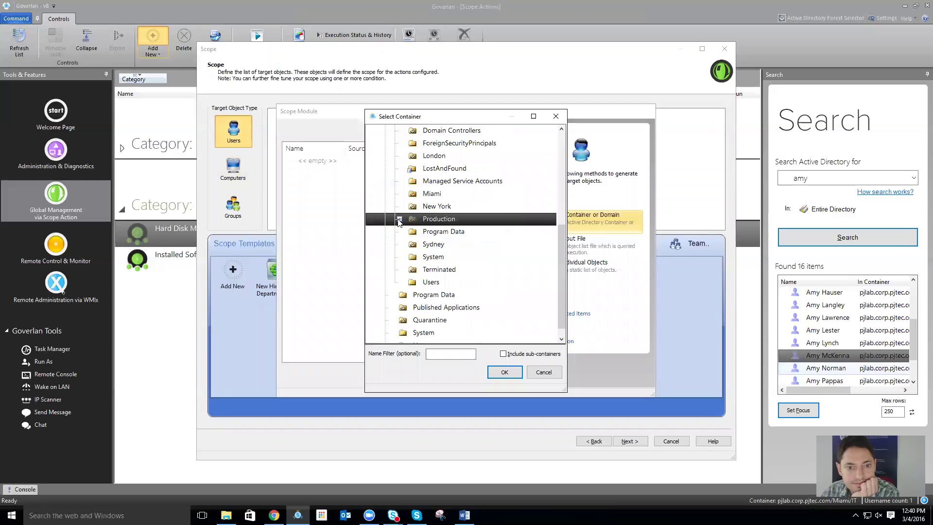
pyautogui.click(440, 195)
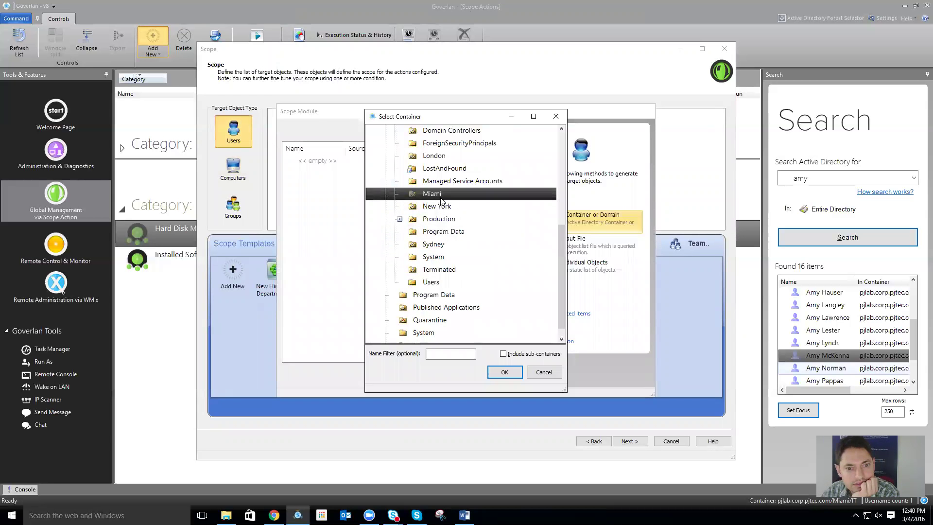
pyautogui.doubleClick(440, 195)
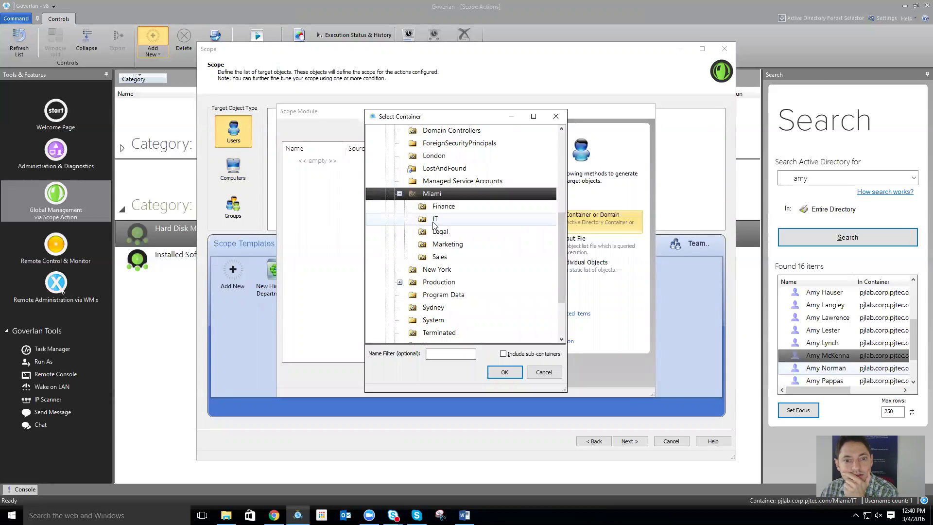
pyautogui.doubleClick(435, 219)
pyautogui.click(451, 270)
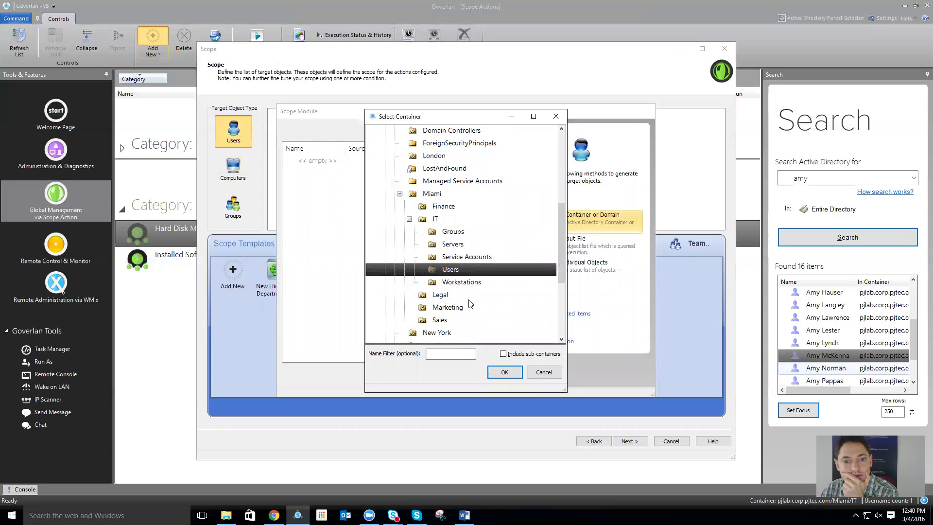
pyautogui.click(504, 371)
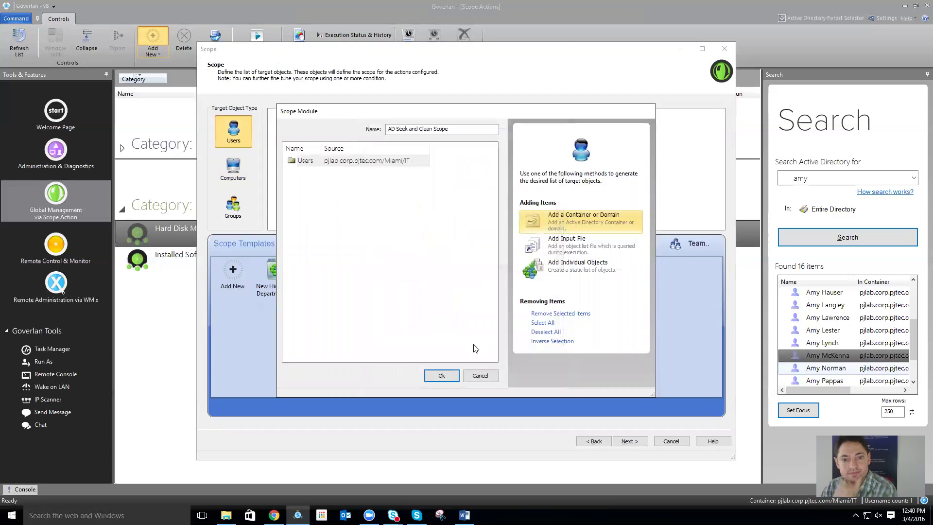
pyautogui.click(442, 376)
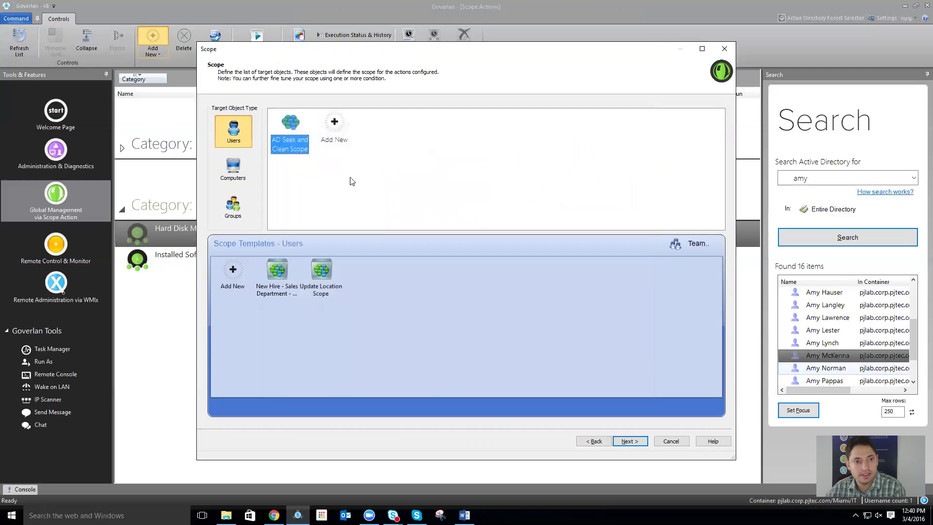
pyautogui.click(627, 441)
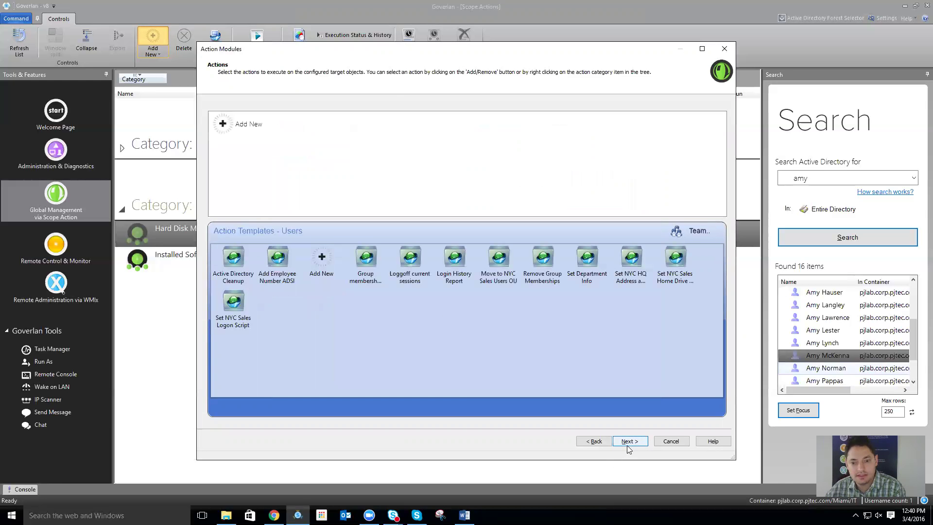
# Step: Create a new action module that reports the user property Last Logon Time Stamp (Multi-DC) from Account Statistics (Multi-DC)
pyautogui.click(266, 125)
pyautogui.click(273, 144)
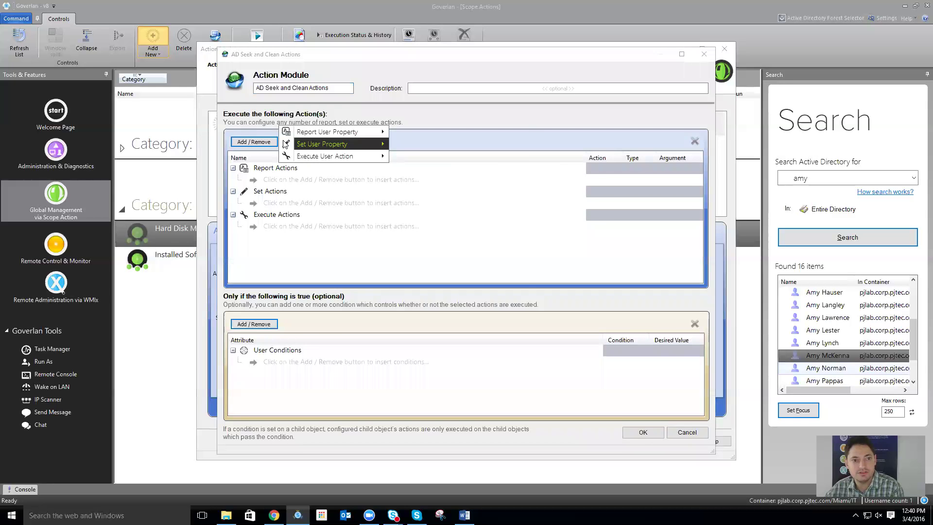
pyautogui.moveTo(311, 136)
pyautogui.click(458, 134)
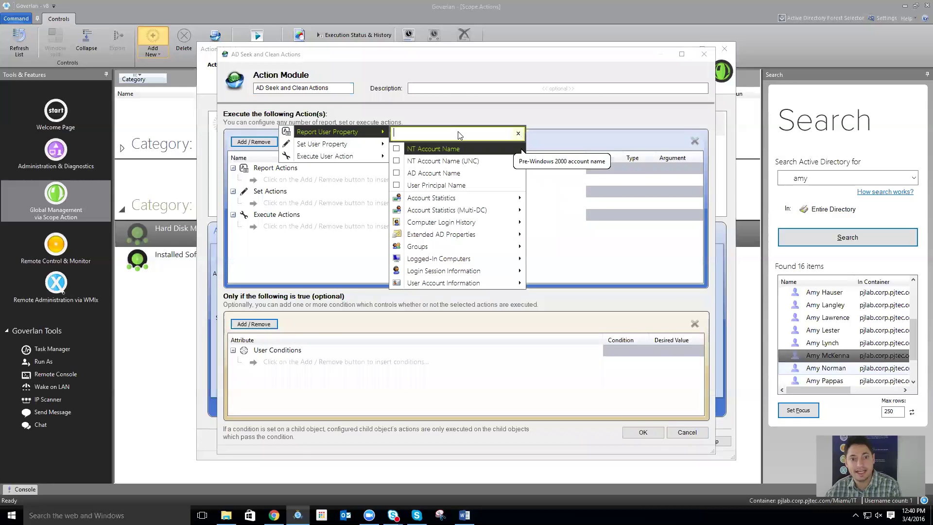
pyautogui.write('last')
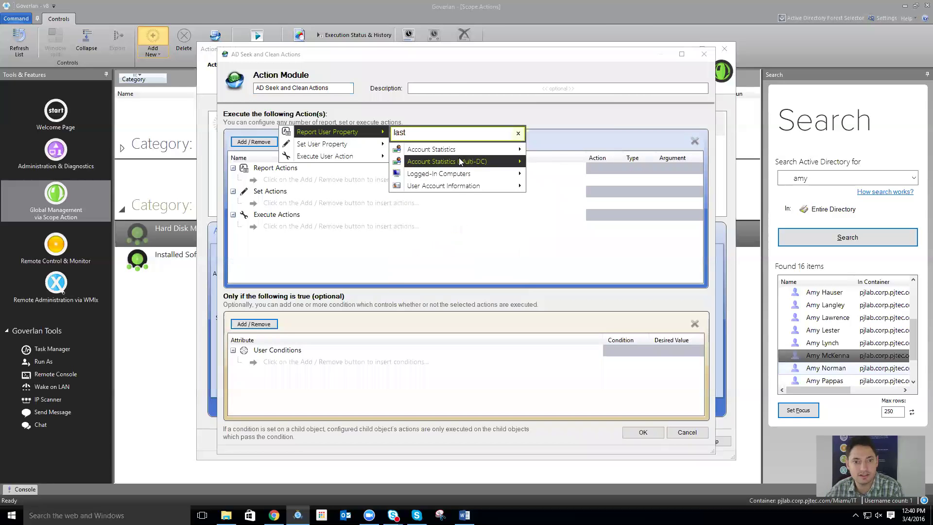
pyautogui.moveTo(458, 159)
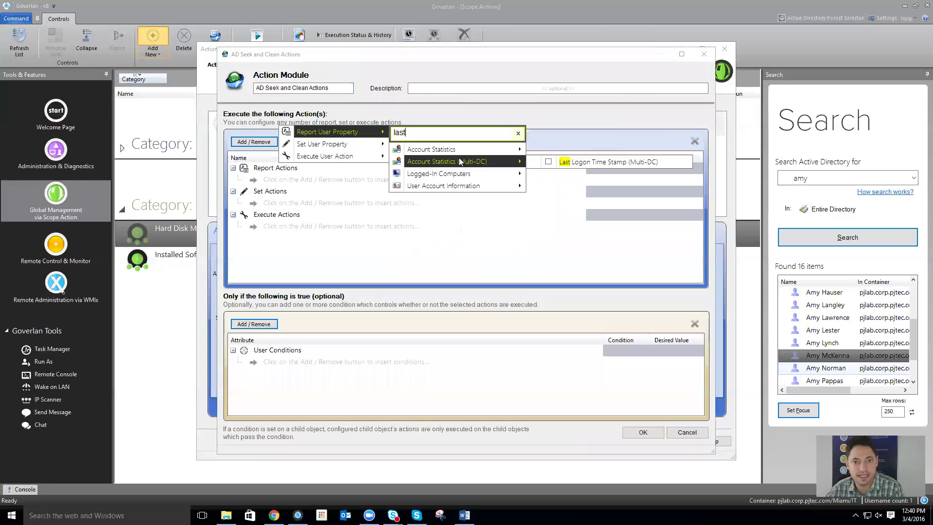
pyautogui.click(582, 161)
pyautogui.click(388, 319)
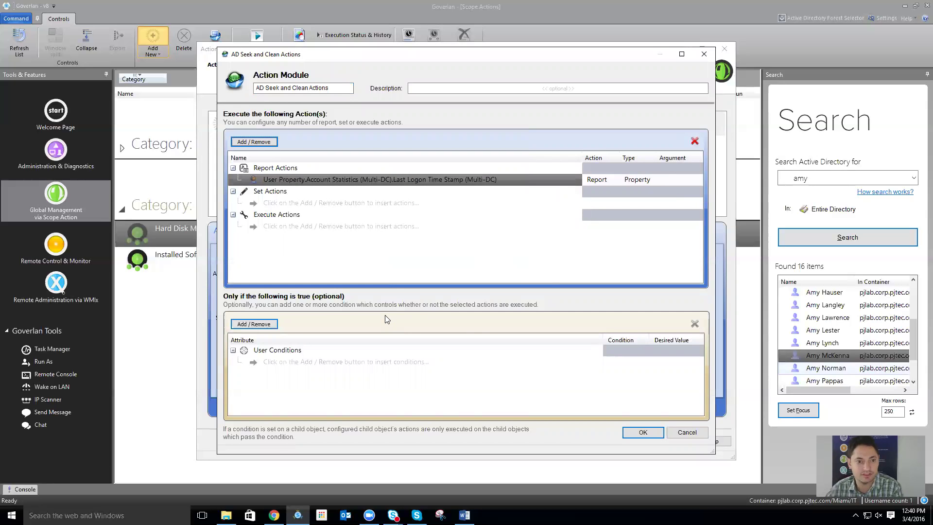
# Step: Add a user condition on Last Logon Time Stamp (Multi-DC) with the less-than (<) comparison
pyautogui.click(260, 327)
pyautogui.moveTo(347, 327)
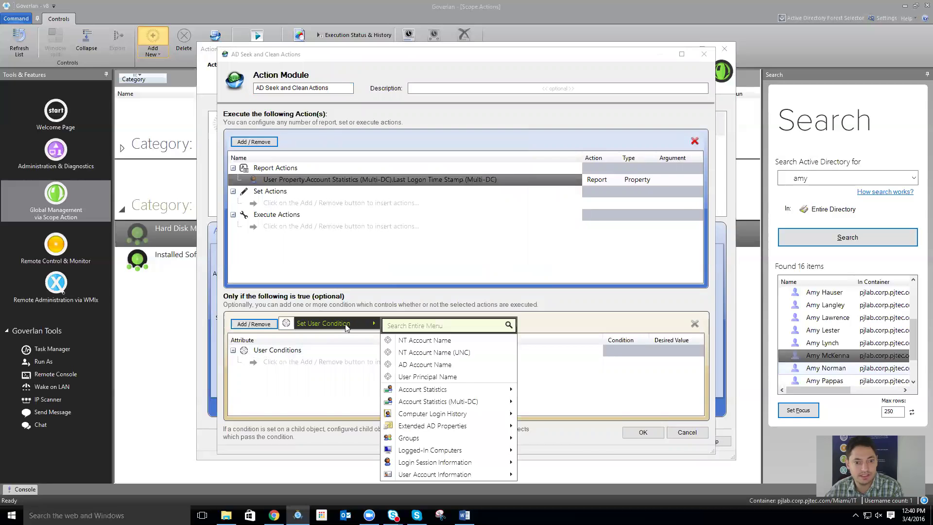
pyautogui.click(389, 324)
pyautogui.write('last')
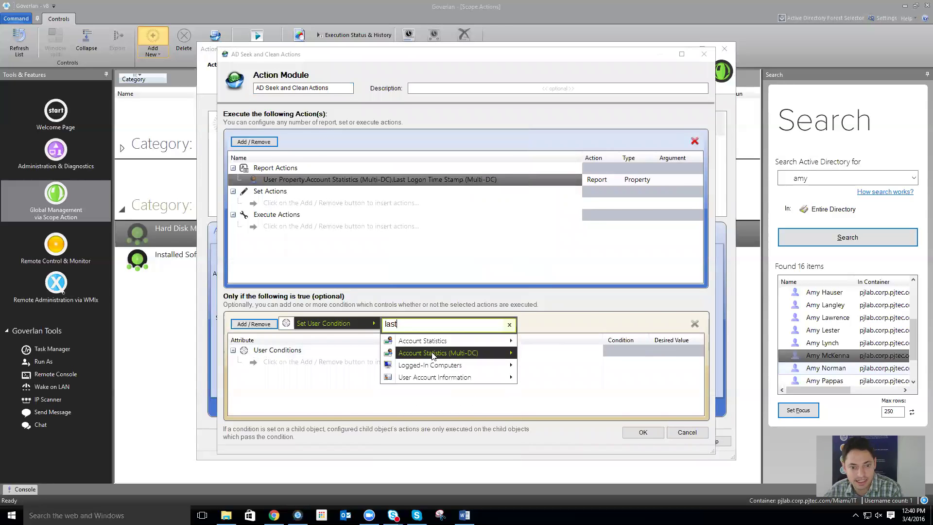
pyautogui.moveTo(434, 356)
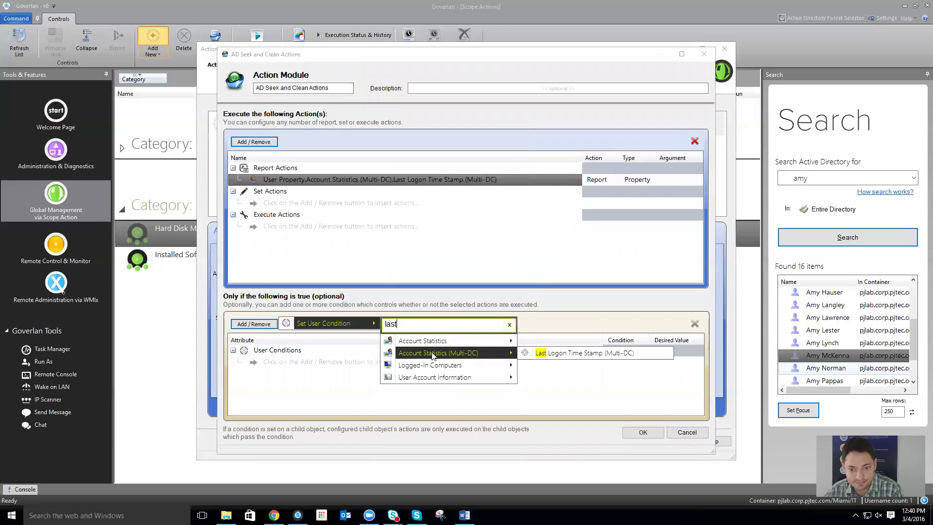
pyautogui.click(552, 359)
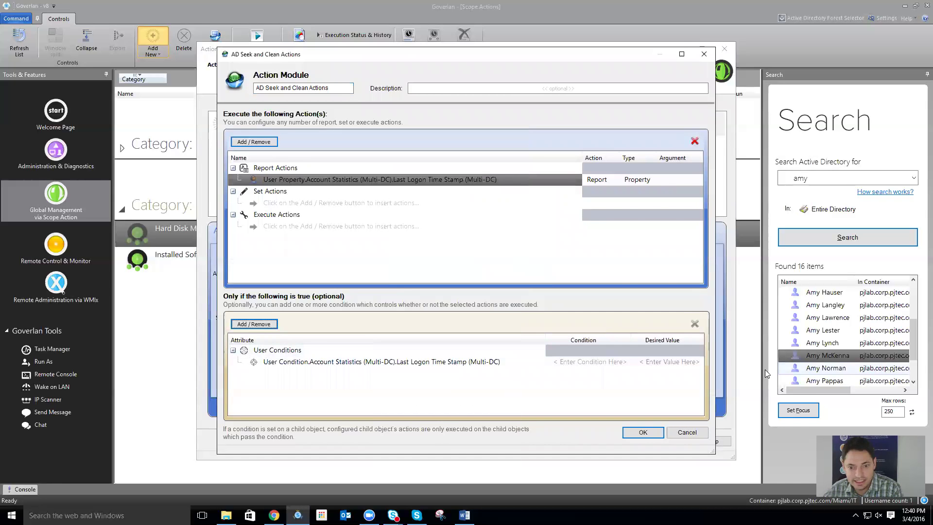
pyautogui.click(587, 363)
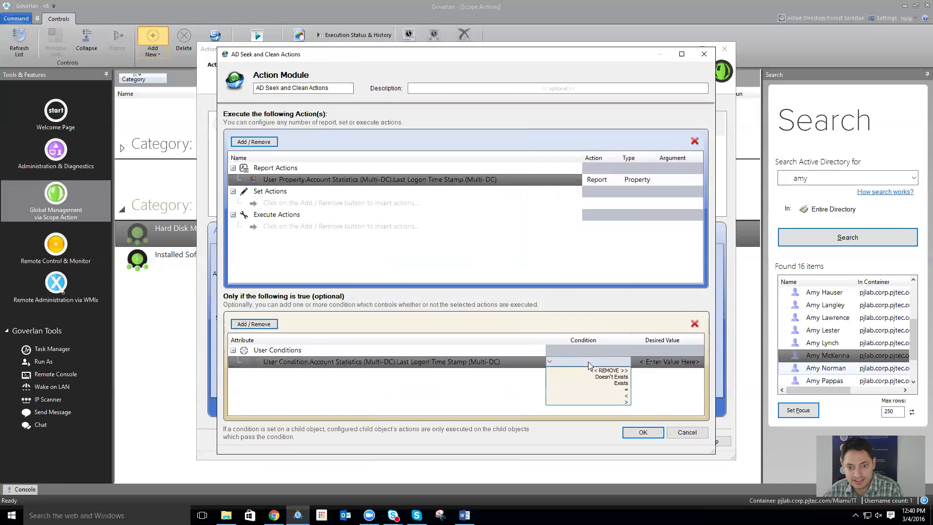
pyautogui.click(599, 397)
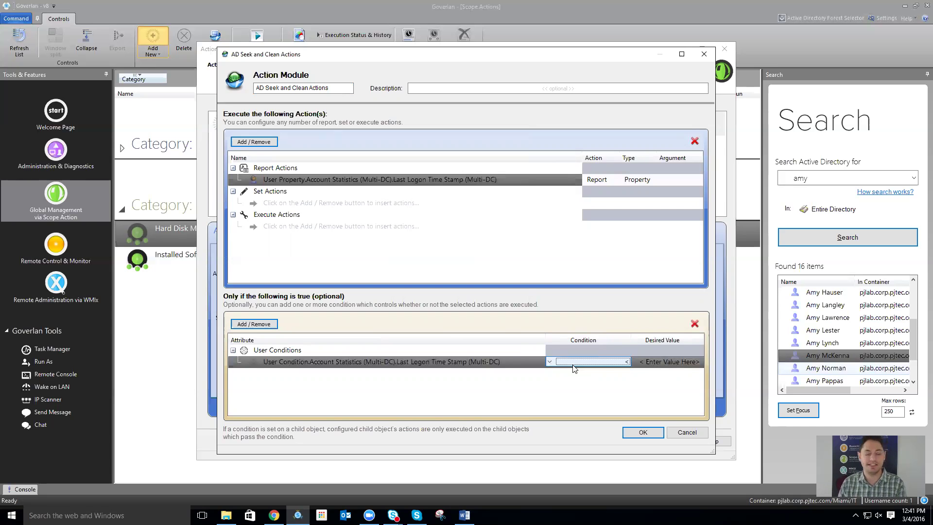
# Step: Set the logon condition's desired value to the dynamic expression {Current Date and Time(0)}-({Time Span: 1 Day(1)}*90)
pyautogui.click(657, 368)
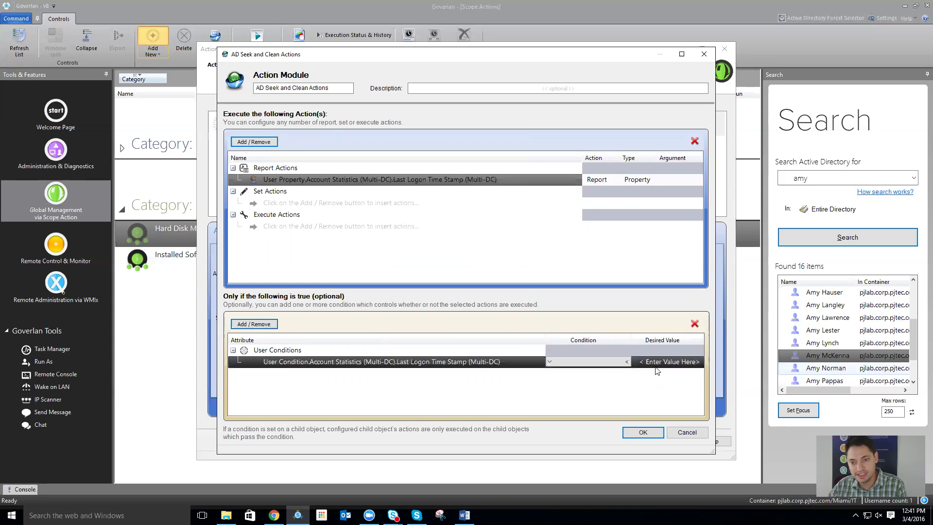
pyautogui.click(656, 365)
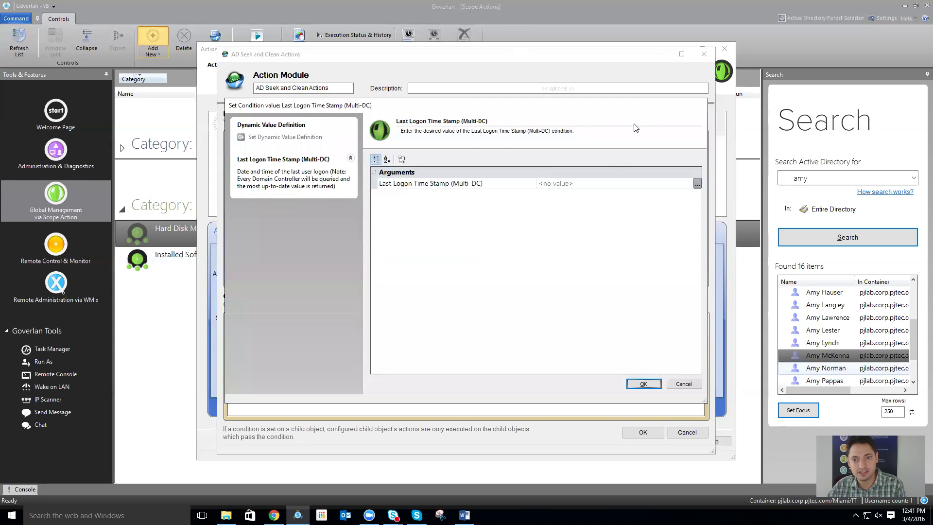
pyautogui.click(600, 180)
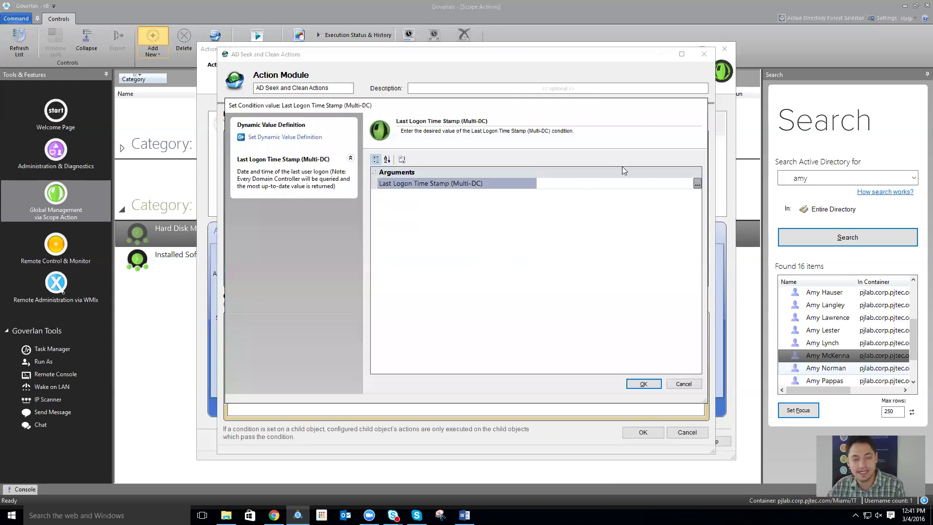
pyautogui.click(294, 137)
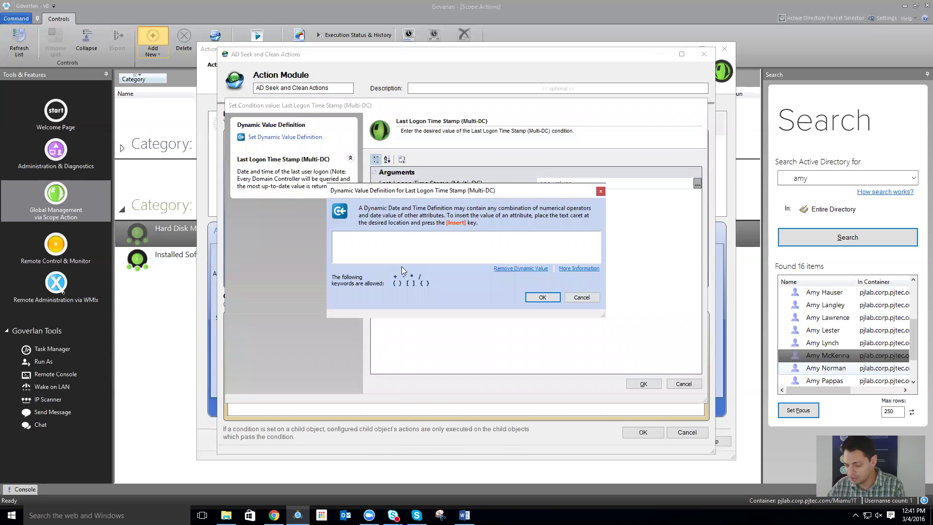
pyautogui.press('Insert')
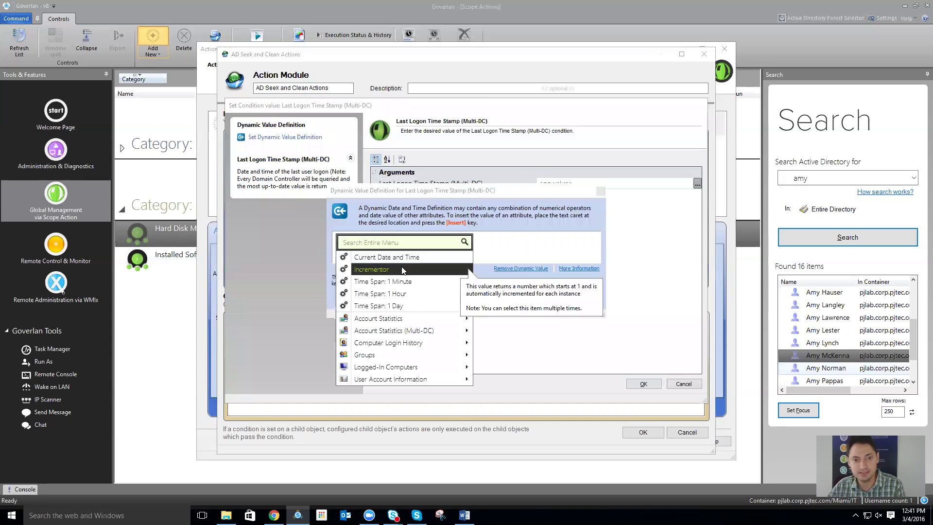
pyautogui.click(400, 258)
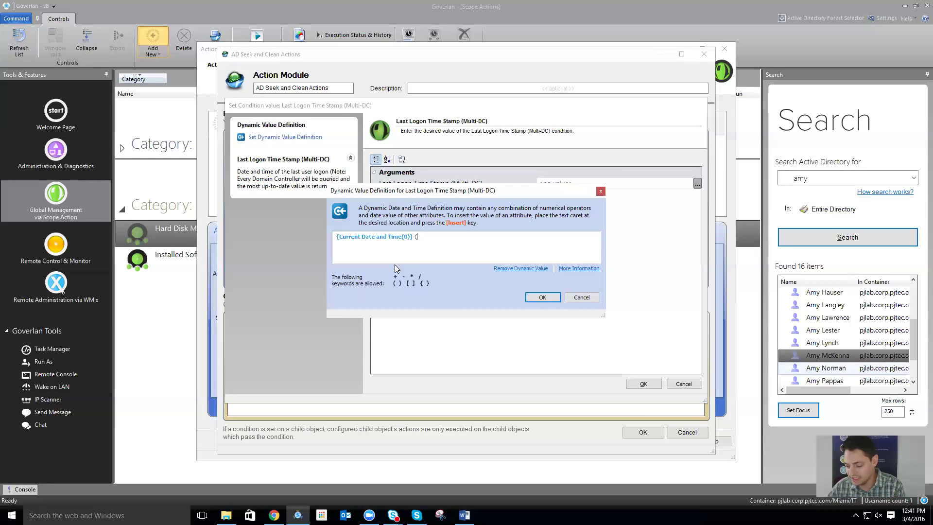
pyautogui.press('Insert')
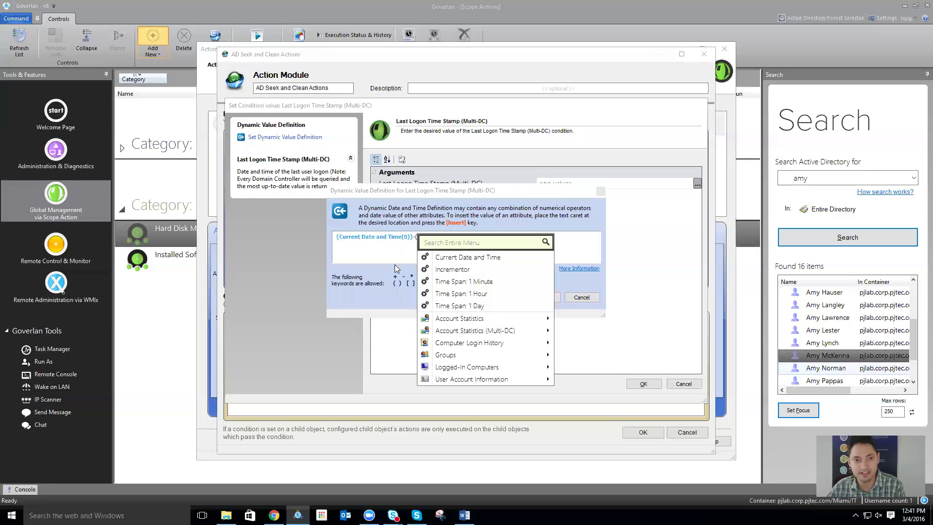
pyautogui.click(469, 305)
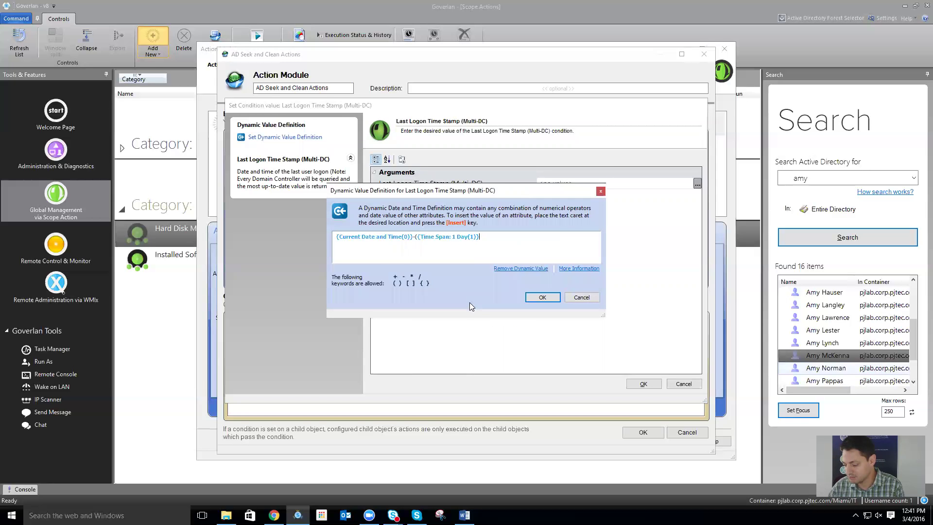
pyautogui.write('*90')
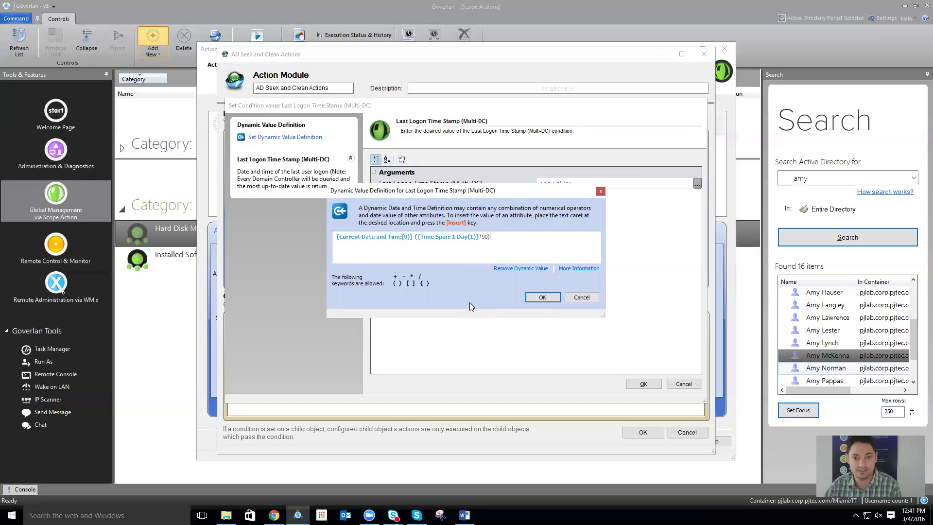
pyautogui.click(529, 298)
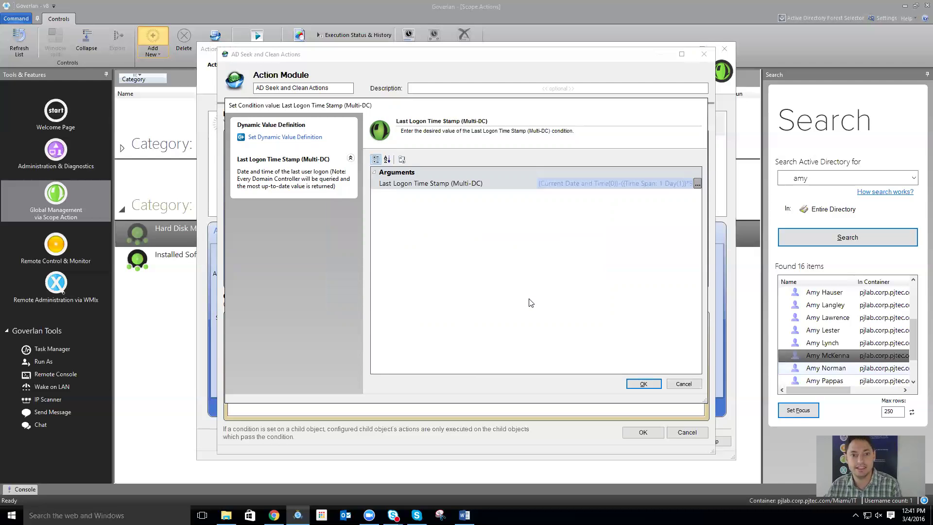
pyautogui.click(642, 384)
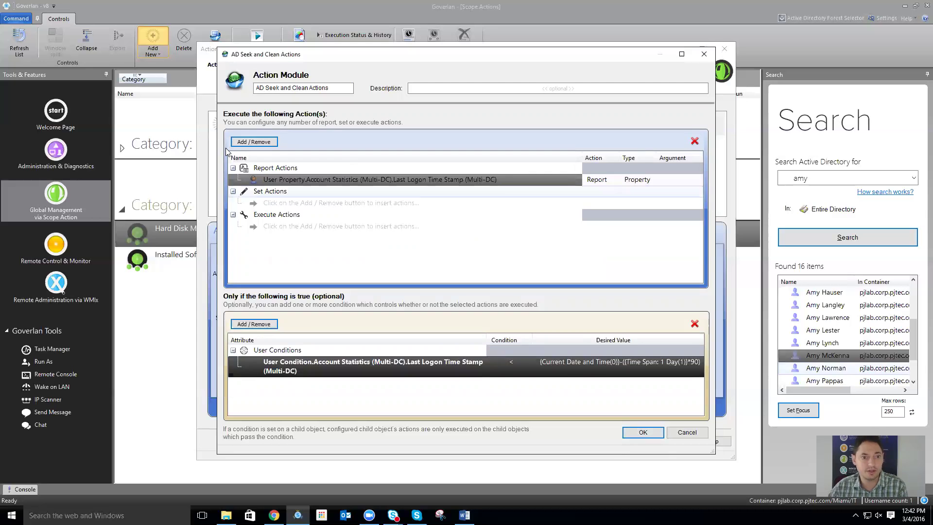
pyautogui.click(273, 142)
pyautogui.moveTo(323, 132)
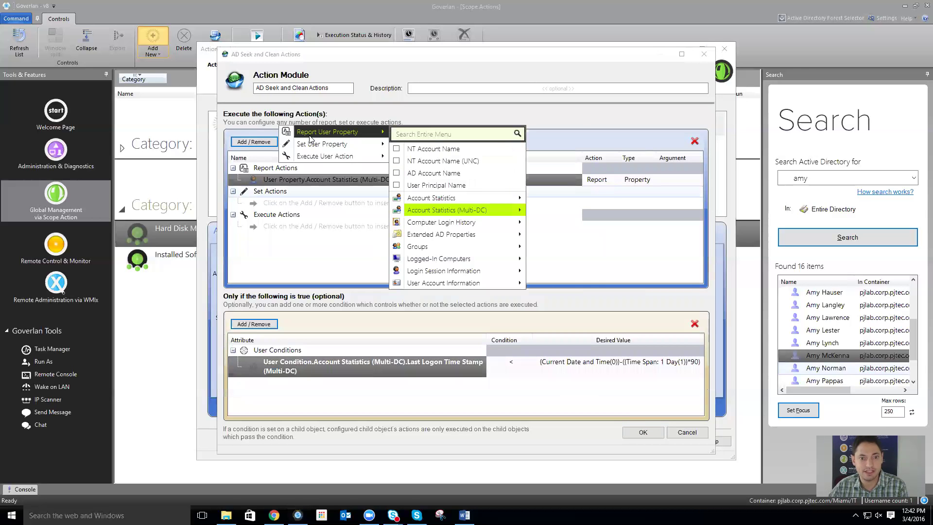
pyautogui.moveTo(439, 214)
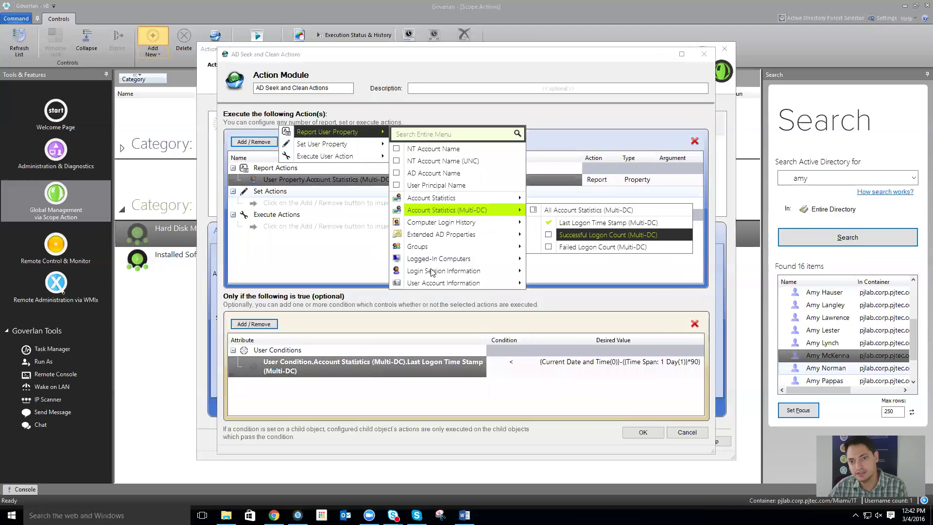
pyautogui.click(317, 301)
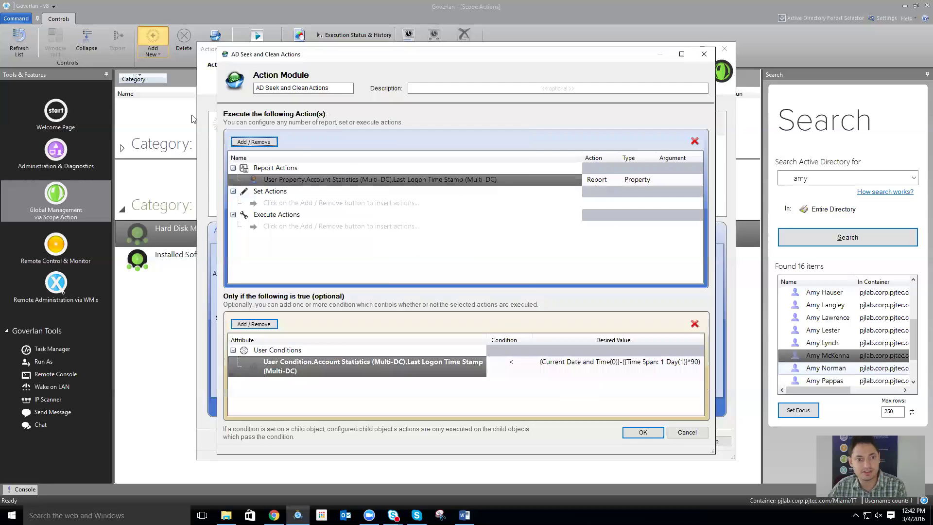
pyautogui.click(256, 144)
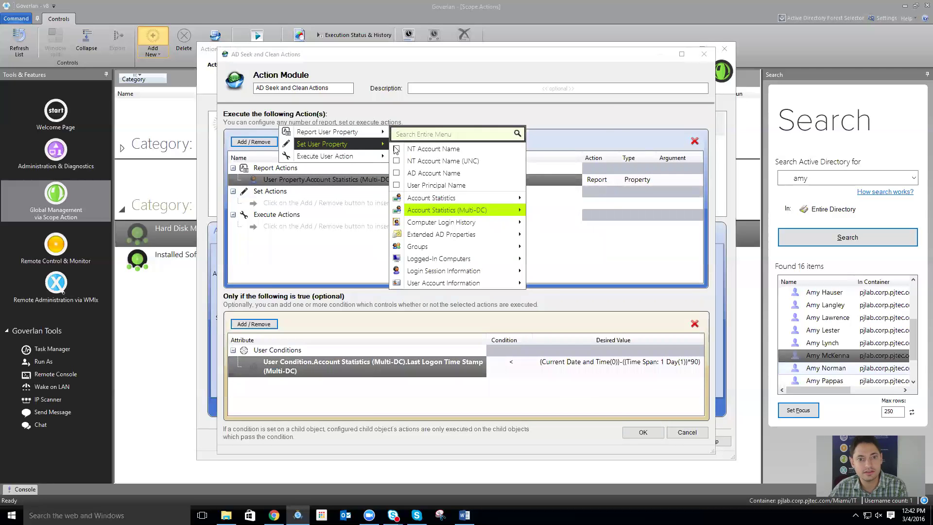
pyautogui.click(400, 445)
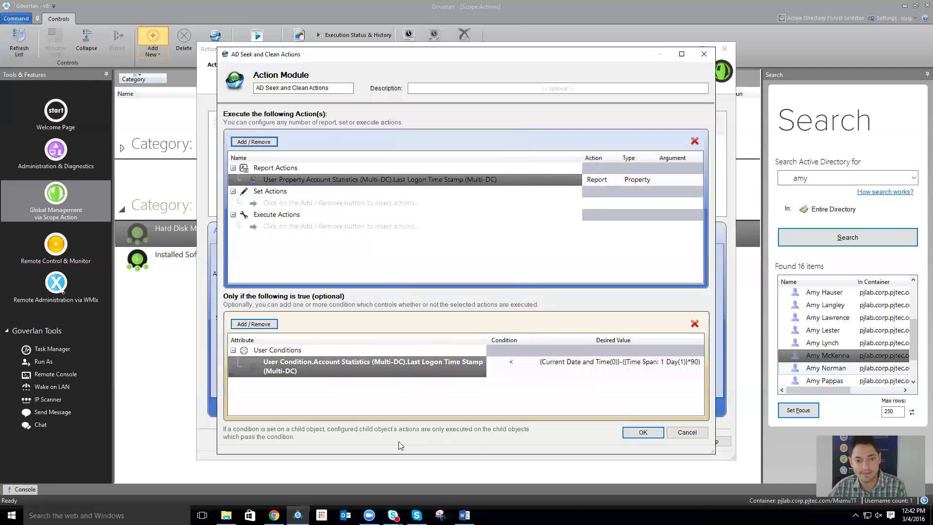
# Step: Accept the AD Seek and Clean action module and finish the wizard with Run Now and the report set to open once ready
pyautogui.click(640, 432)
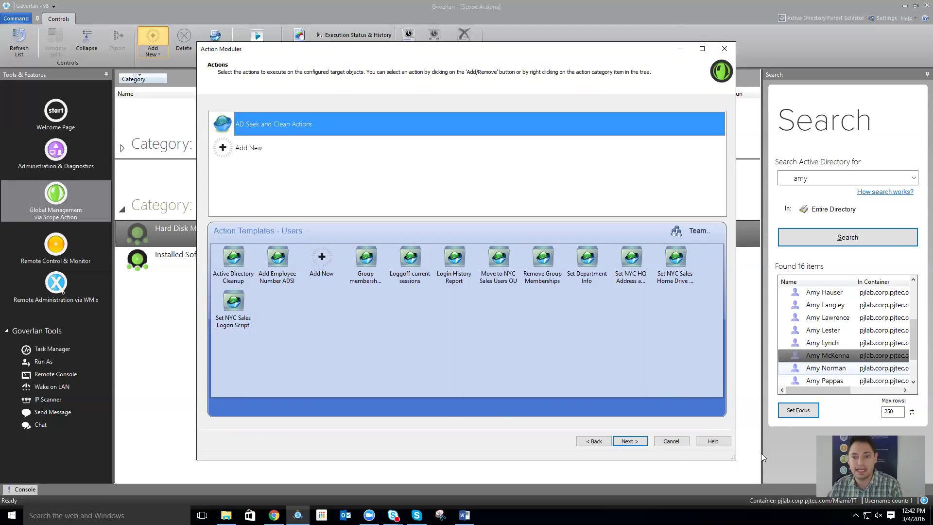
pyautogui.click(626, 442)
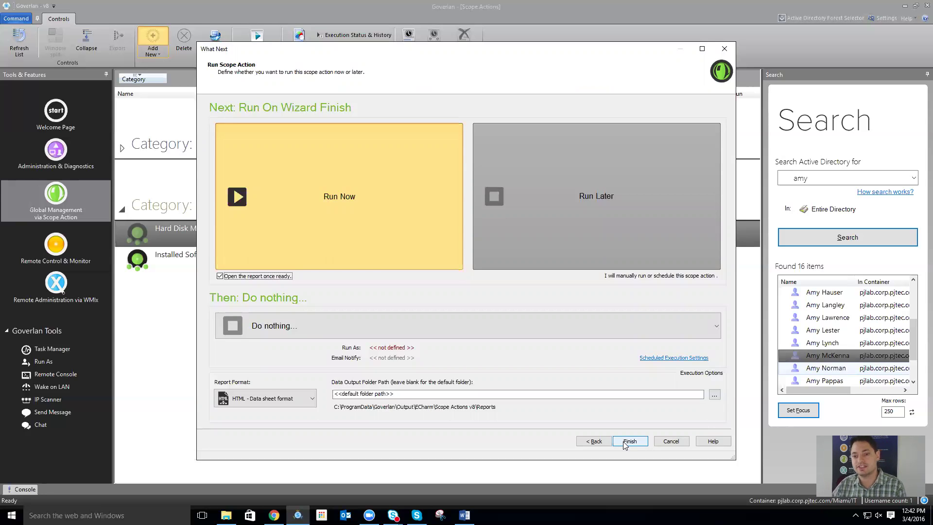
pyautogui.click(627, 443)
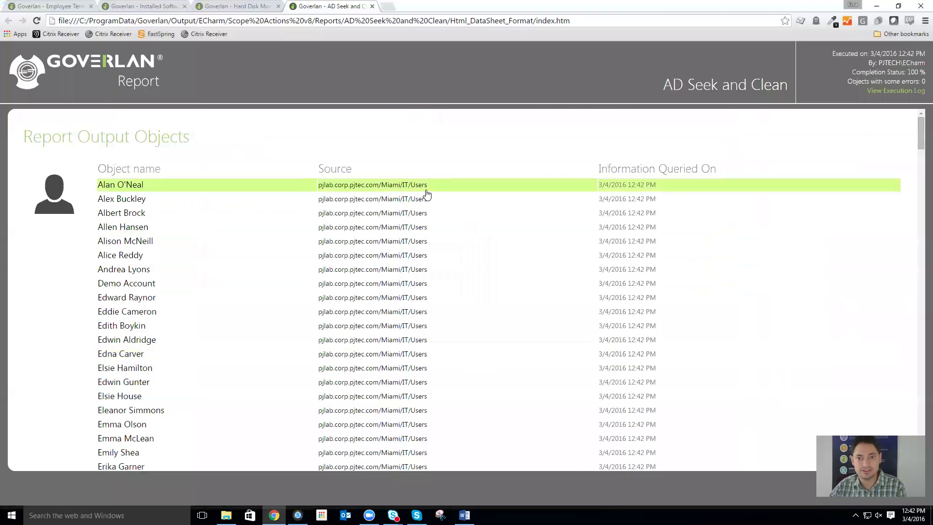
# Step: Review the user objects listed in the AD Seek and Clean report and return to the Goverlan scope actions
pyautogui.scroll(-20, 427, 193)
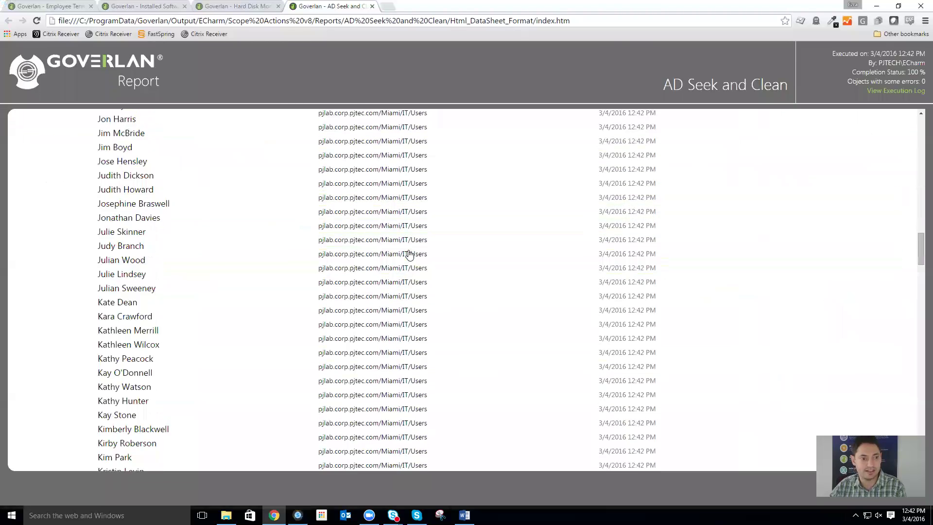
pyautogui.scroll(-20, 410, 253)
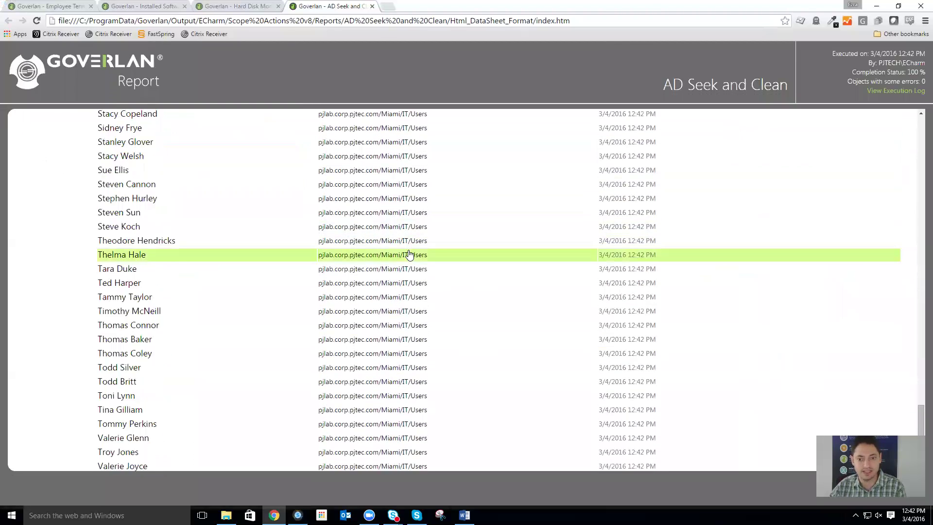
pyautogui.scroll(20, 411, 253)
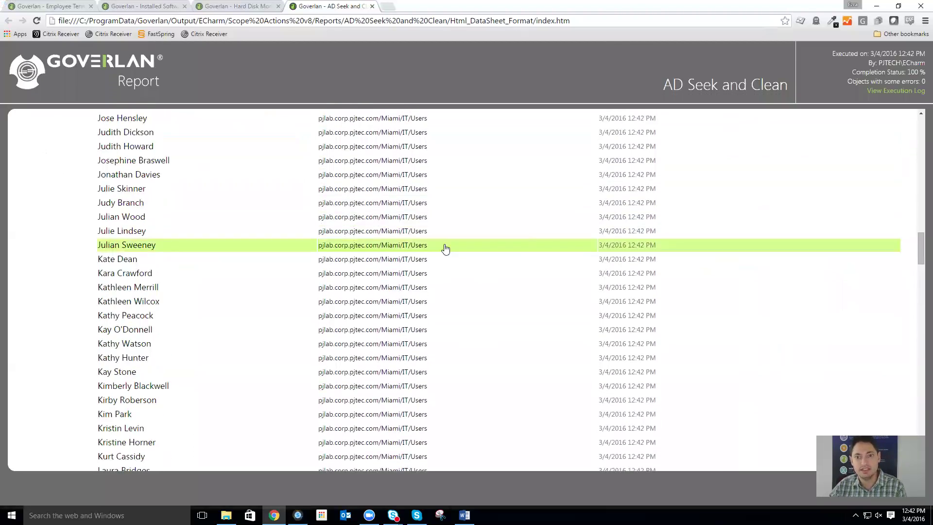
pyautogui.scroll(15, 448, 248)
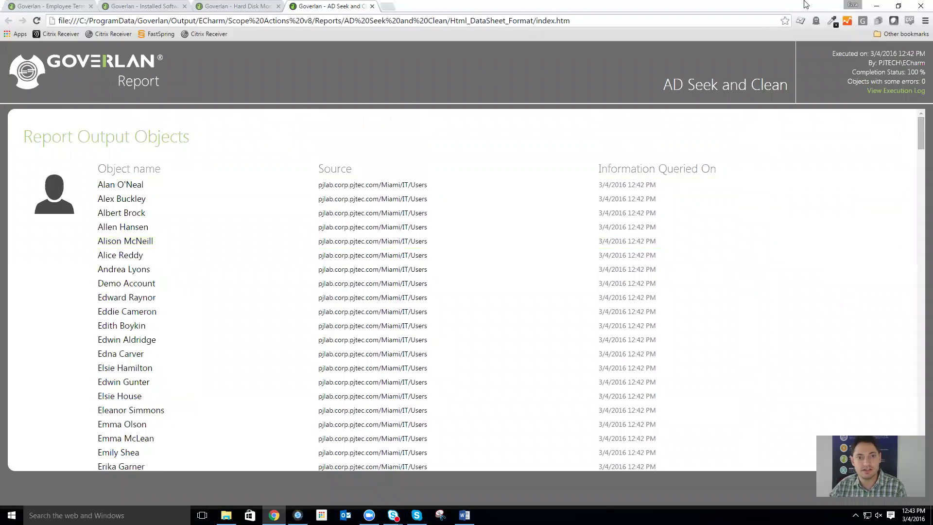
pyautogui.click(876, 6)
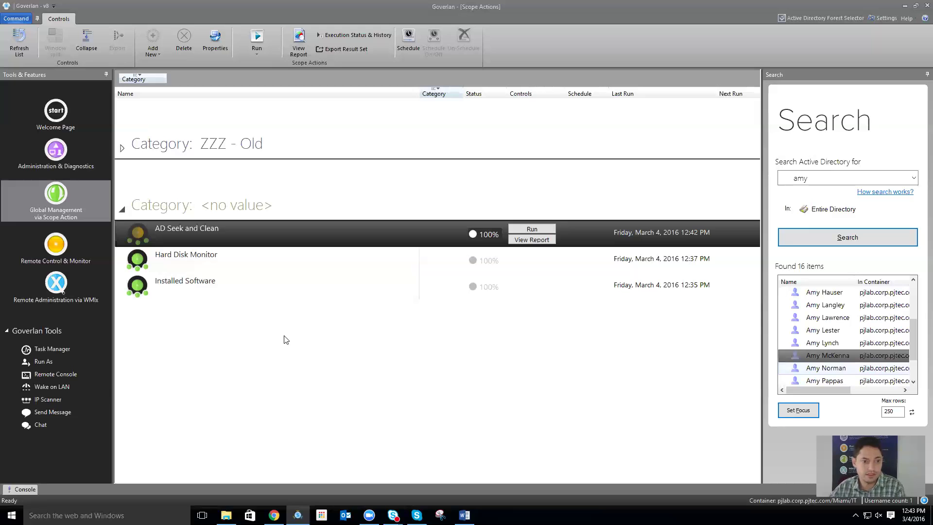
pyautogui.rightClick(296, 260)
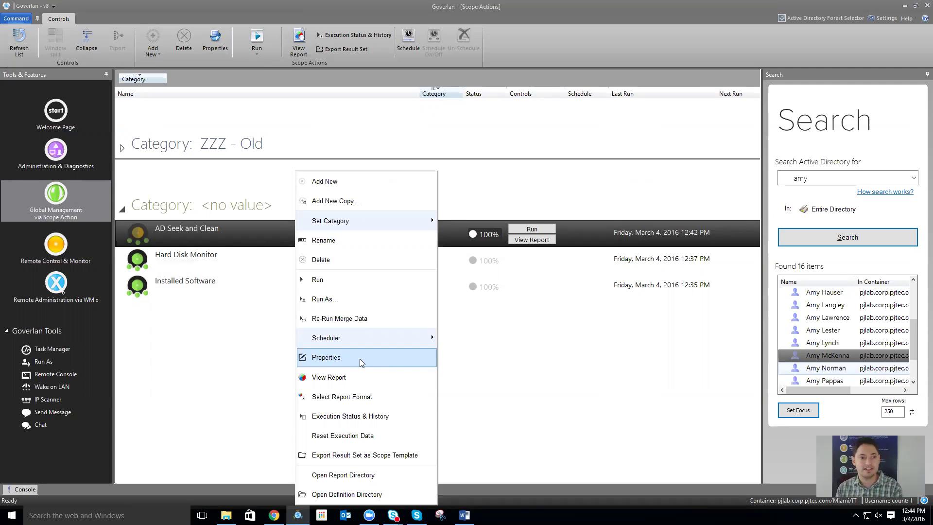
pyautogui.click(586, 386)
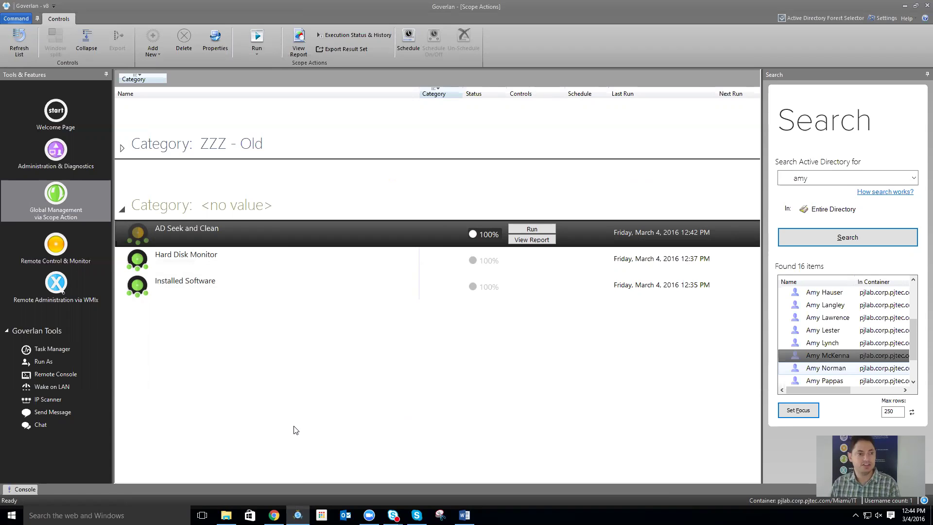
# Step: Go to the Welcome Page, search Active Directory for awo, and set focus to the second user found
pyautogui.click(57, 116)
pyautogui.click(84, 165)
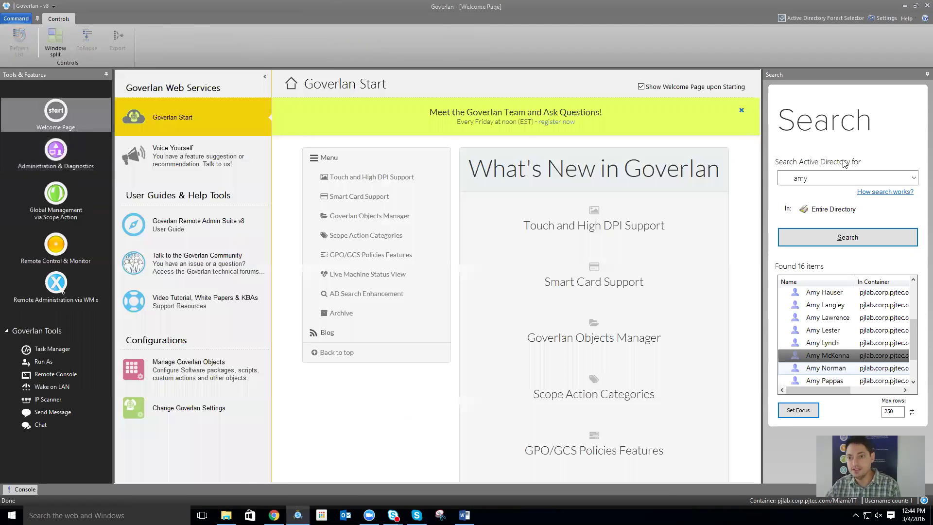
pyautogui.doubleClick(837, 177)
pyautogui.write('awo')
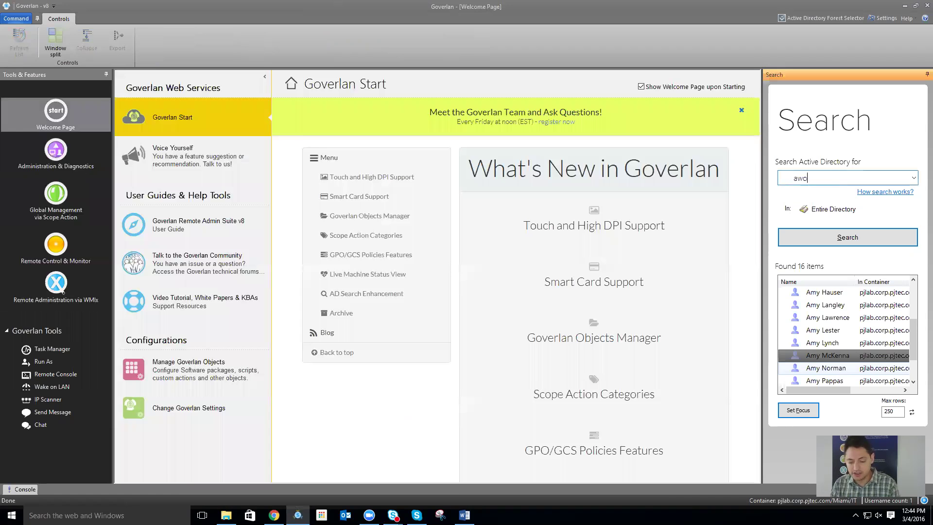
pyautogui.press('Return')
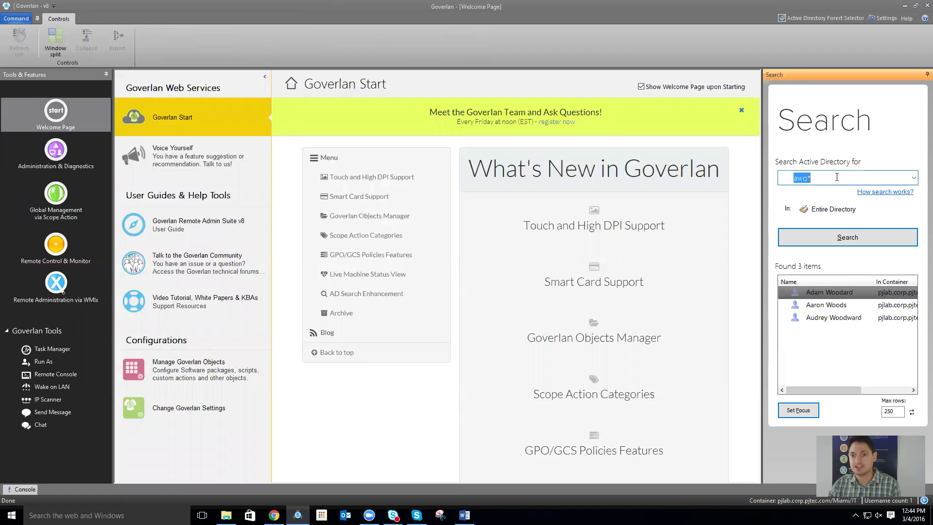
pyautogui.click(826, 306)
pyautogui.click(799, 411)
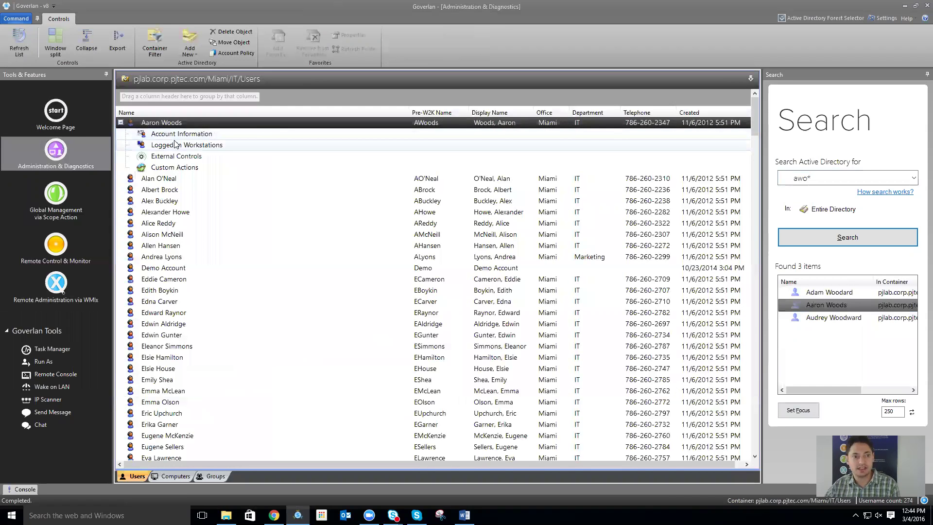
# Step: List the selected user's logged-in workstations and set focus to the machine CTX-VDA-01
pyautogui.click(175, 145)
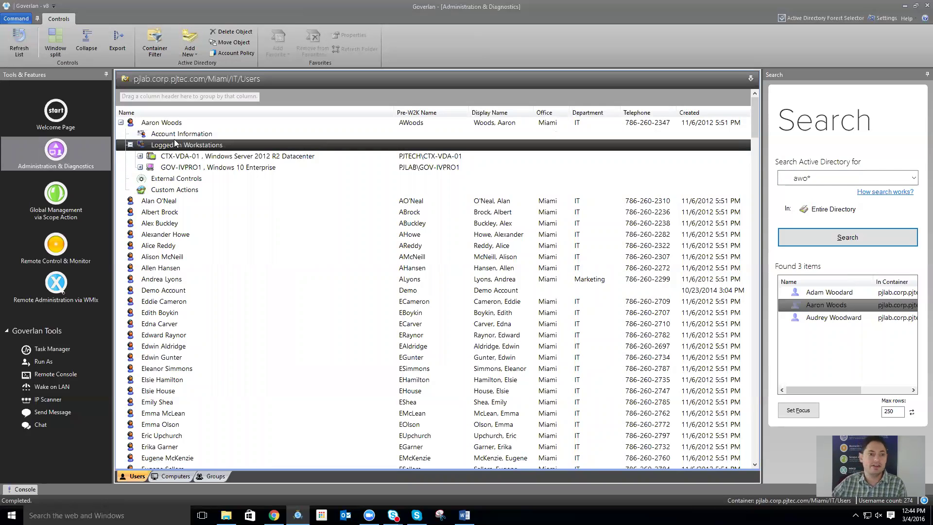
pyautogui.click(188, 167)
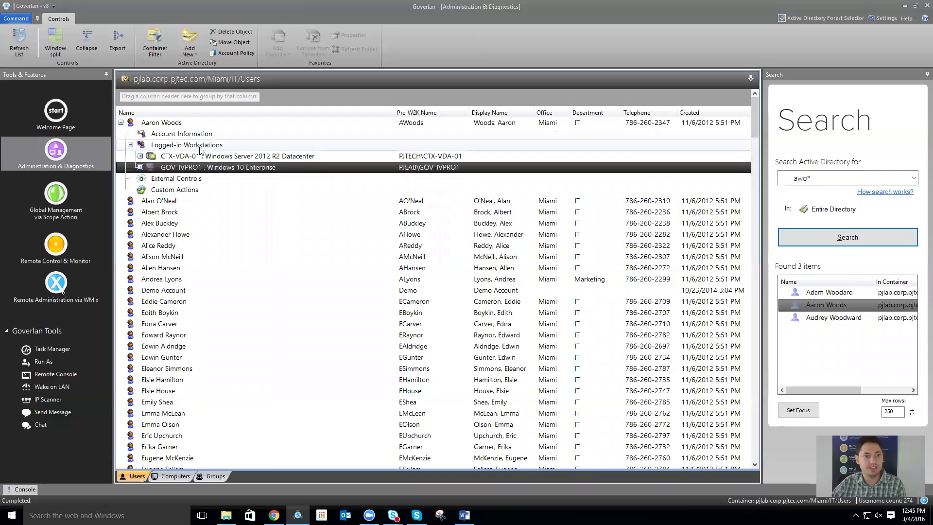
pyautogui.rightClick(201, 156)
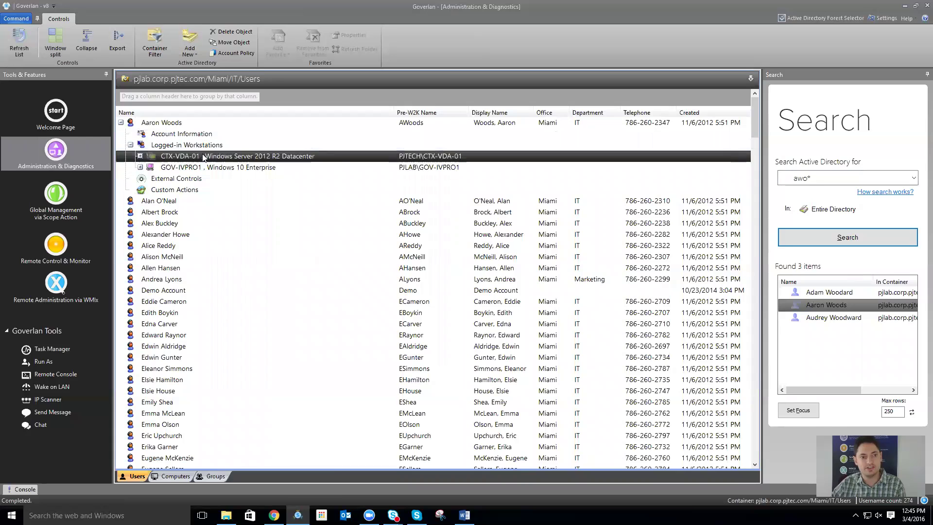
pyautogui.click(176, 159)
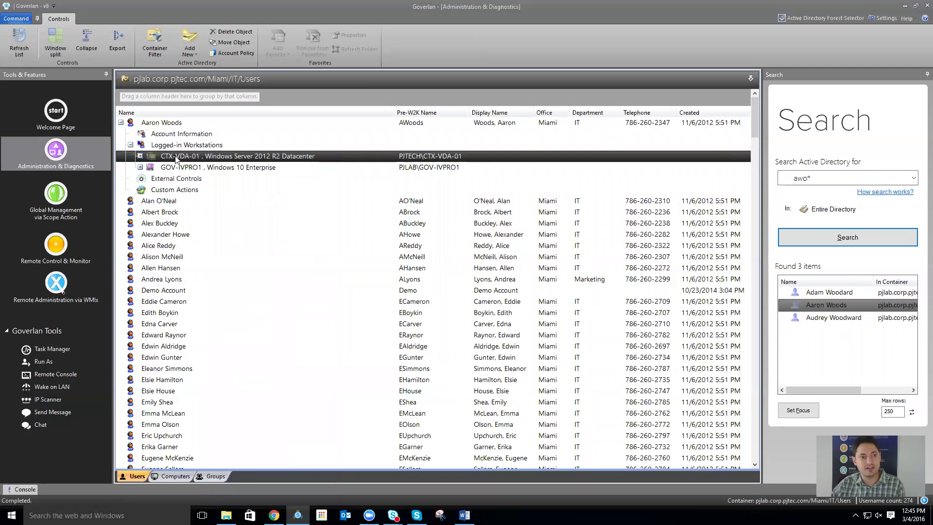
pyautogui.rightClick(176, 159)
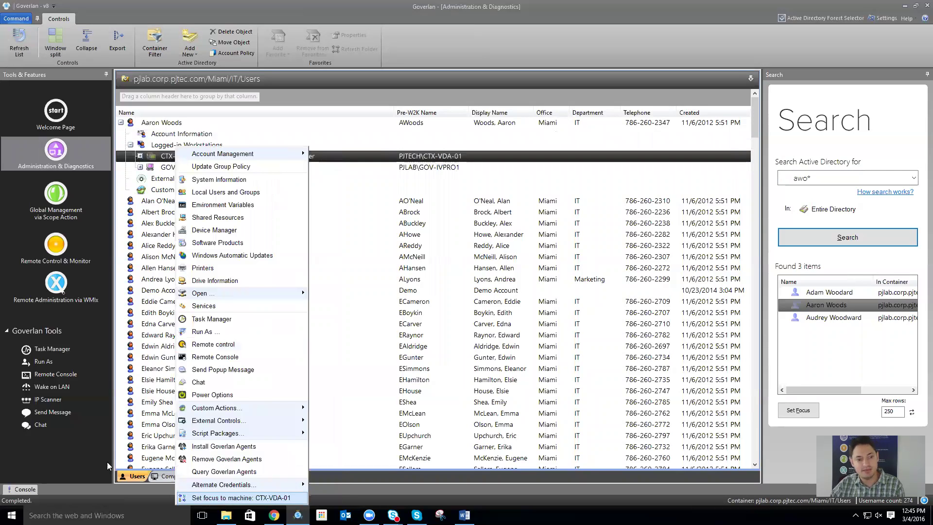
pyautogui.click(205, 498)
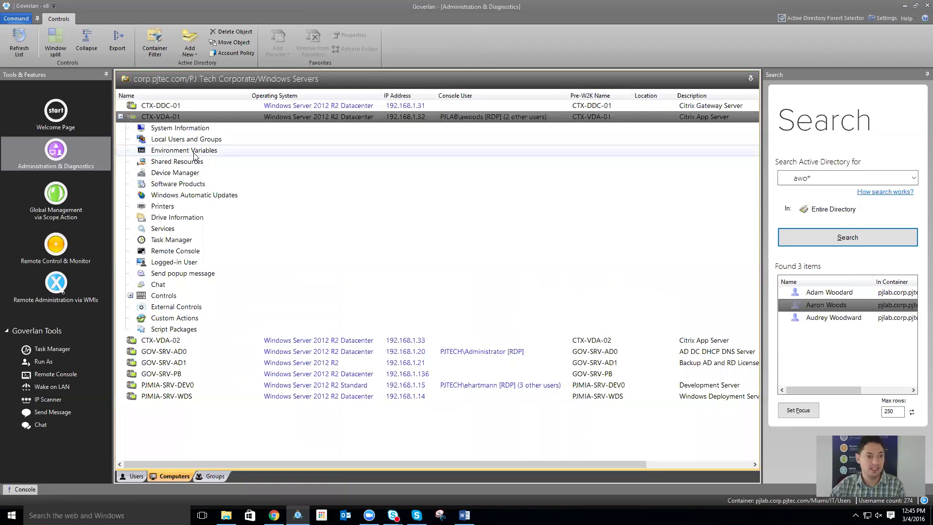
# Step: List the logged-in users on CTX-VDA-01 and start remote control of the first user's machine, GOV-IVPRO1
pyautogui.doubleClick(165, 263)
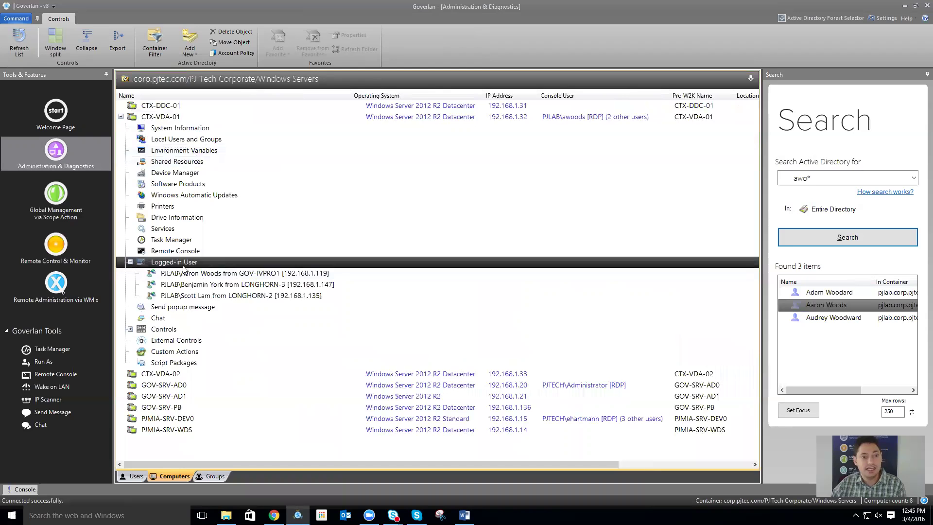
pyautogui.rightClick(197, 273)
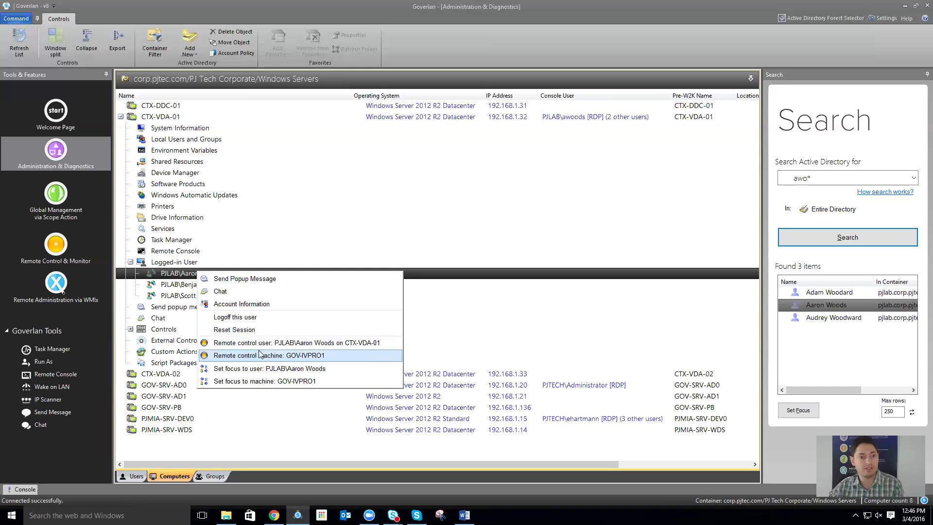
pyautogui.click(288, 356)
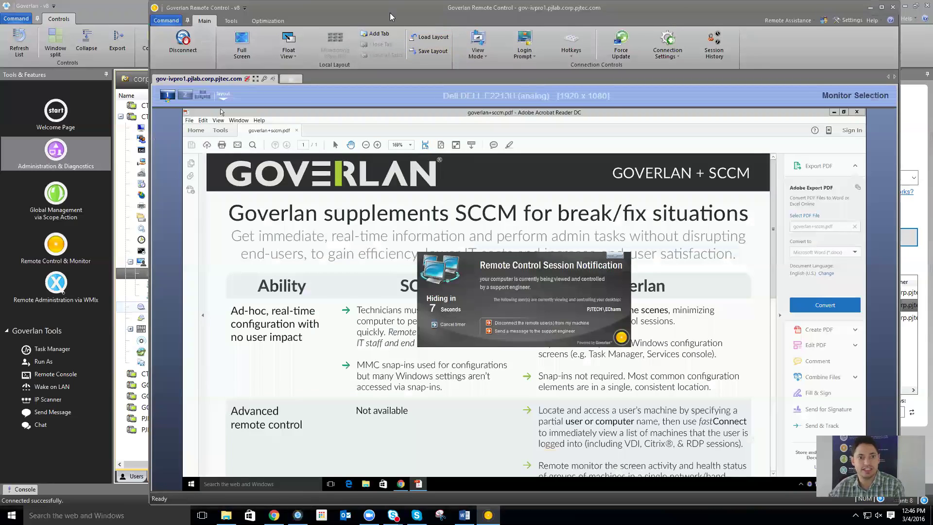
# Step: Maximize the remote control window, display all monitors of gov-ivpro1, and restore and re-maximize the remote PDF window
pyautogui.doubleClick(390, 12)
pyautogui.click(51, 93)
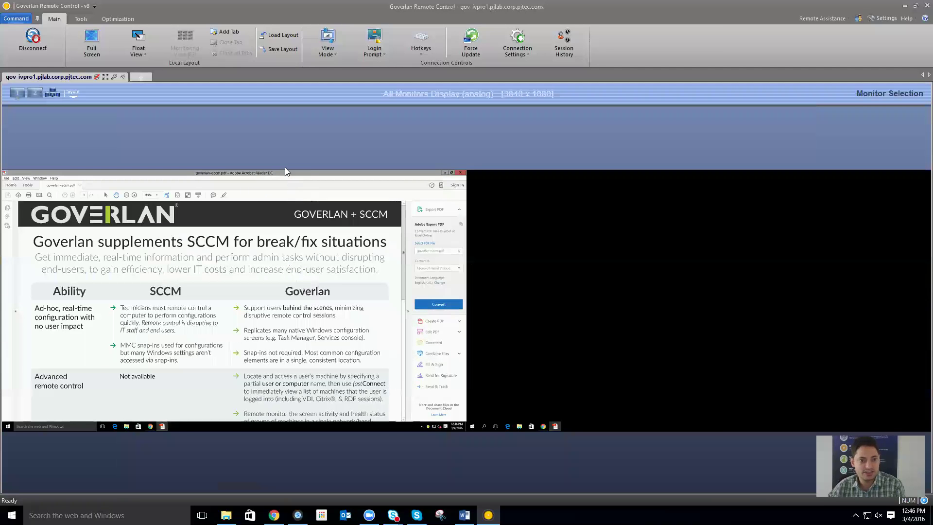
pyautogui.moveTo(287, 174); pyautogui.dragTo(339, 191)
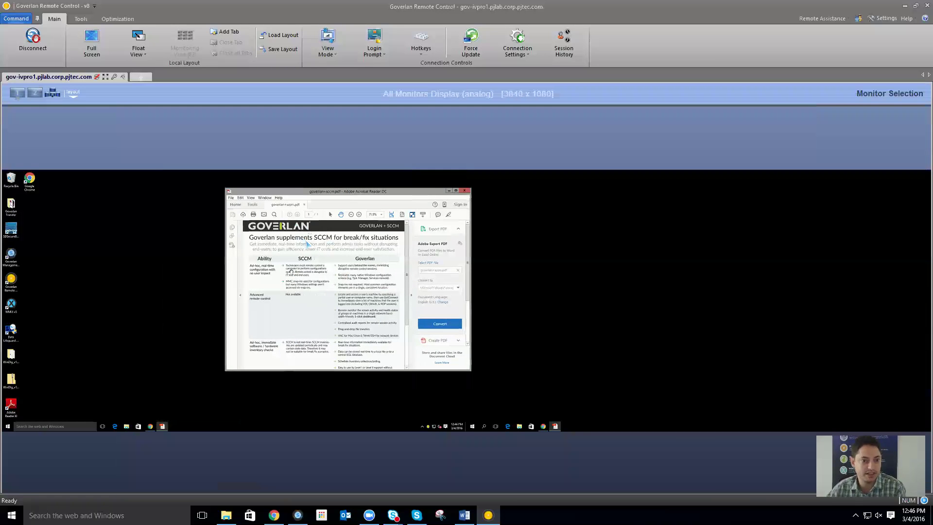
pyautogui.doubleClick(330, 194)
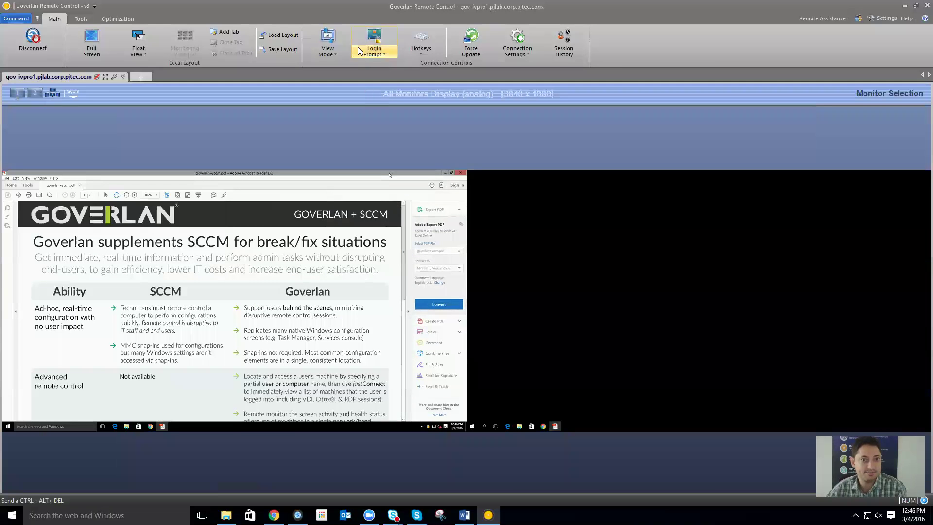
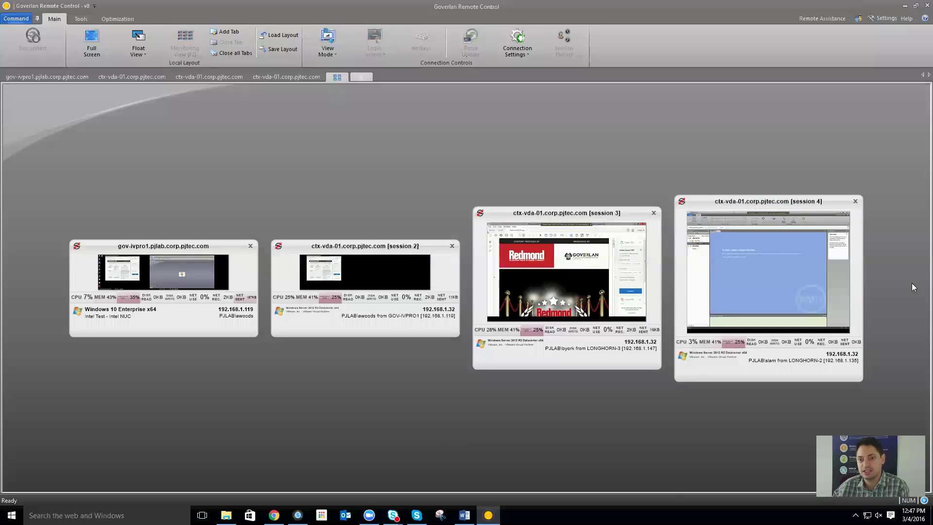
# Step: Inspect the gov-ivpro1 and ctx-vda-01 session thumbnails in the monitoring view
pyautogui.moveTo(767, 262)
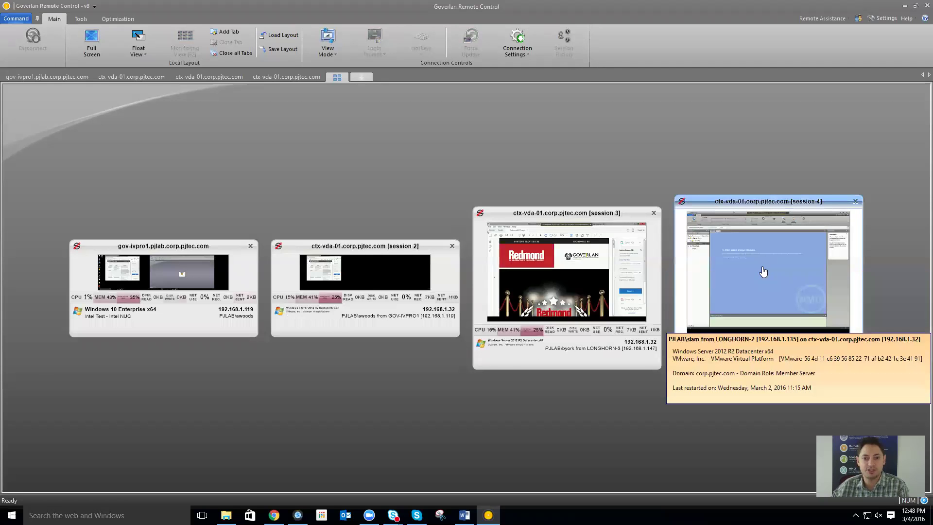
pyautogui.click(556, 286)
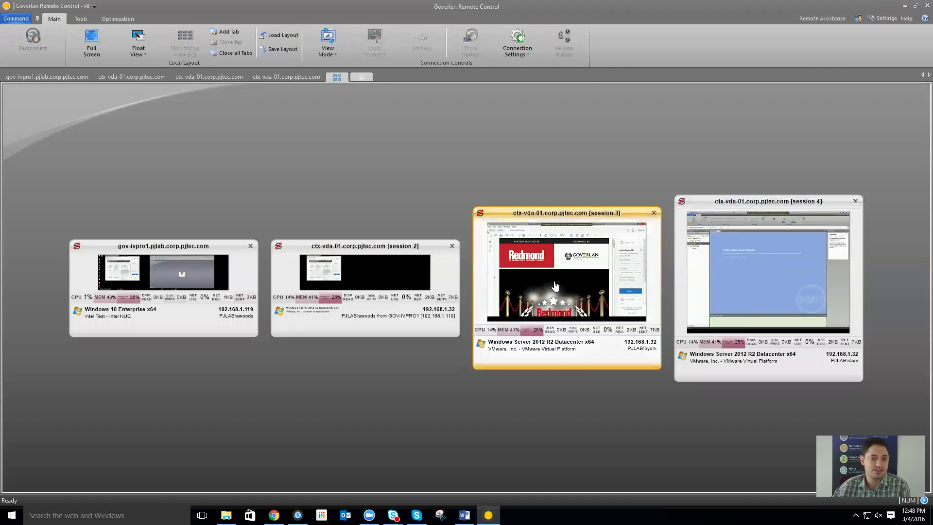
pyautogui.click(354, 278)
pyautogui.click(134, 276)
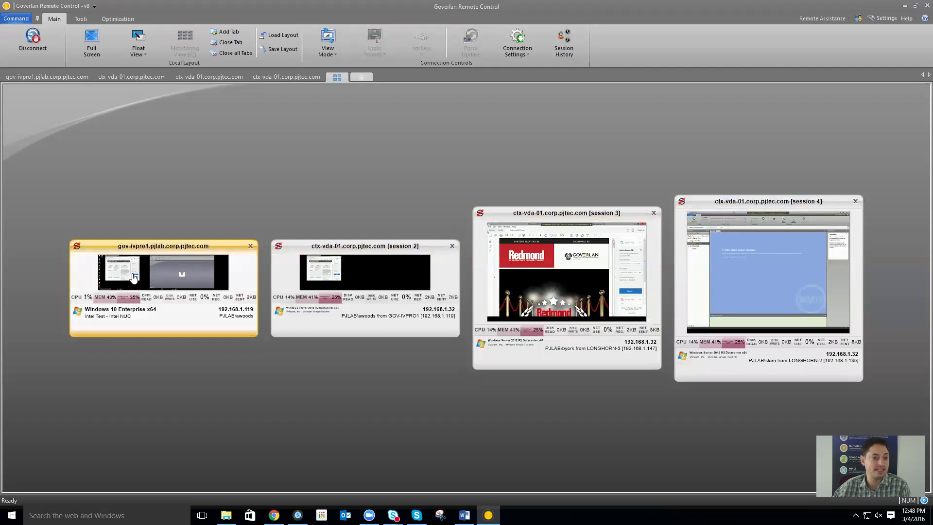
# Step: Open the remote sessions one after another, ending on the gov-ivpro1 session
pyautogui.doubleClick(134, 276)
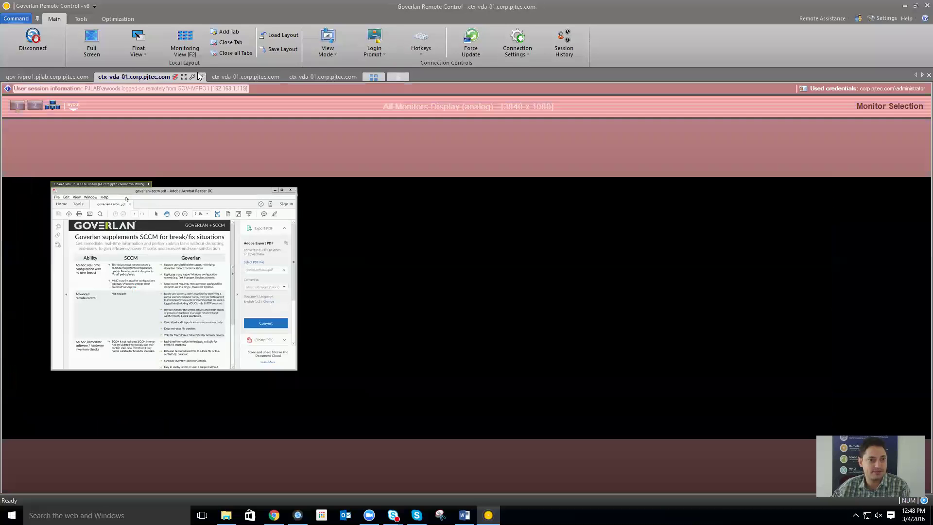
pyautogui.click(224, 77)
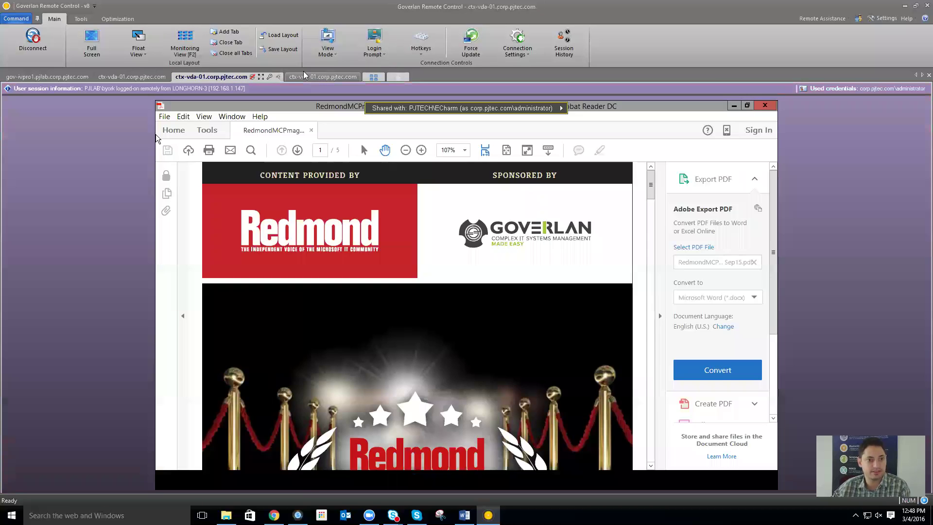
pyautogui.click(311, 78)
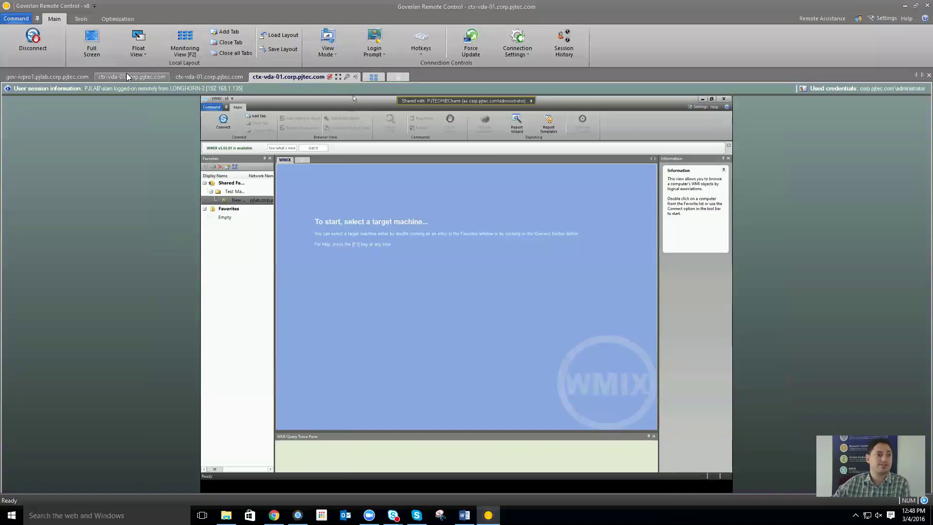
pyautogui.click(87, 78)
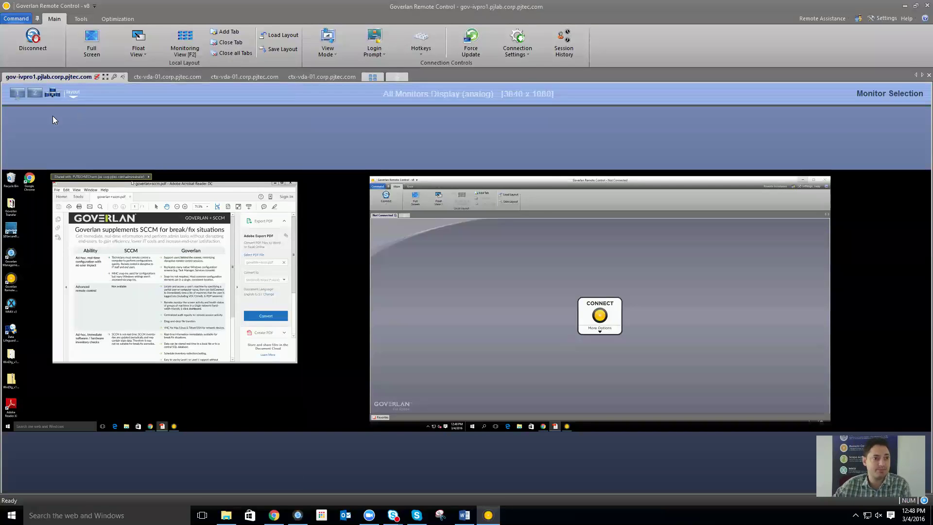
# Step: Display only the first monitor of gov-ivpro1 and close the Goverlan Remote Control window on that remote desktop
pyautogui.click(19, 94)
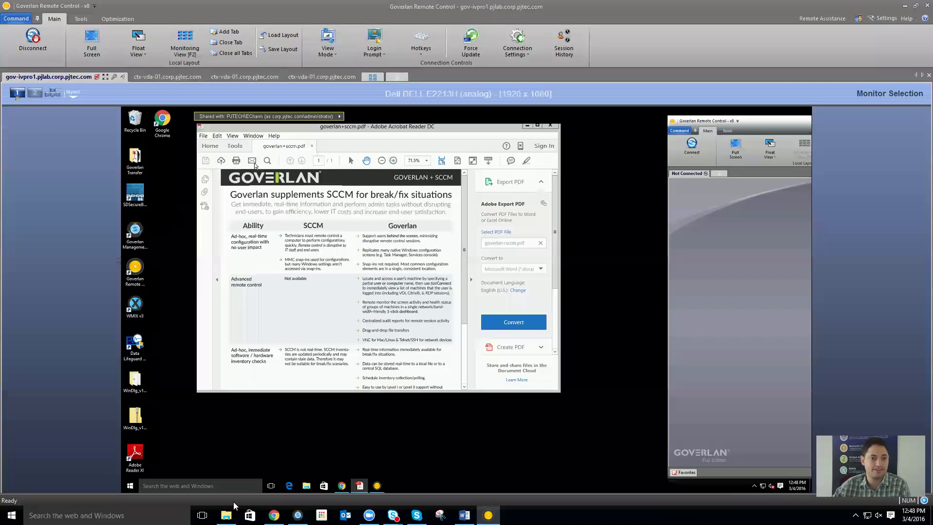
pyautogui.click(132, 486)
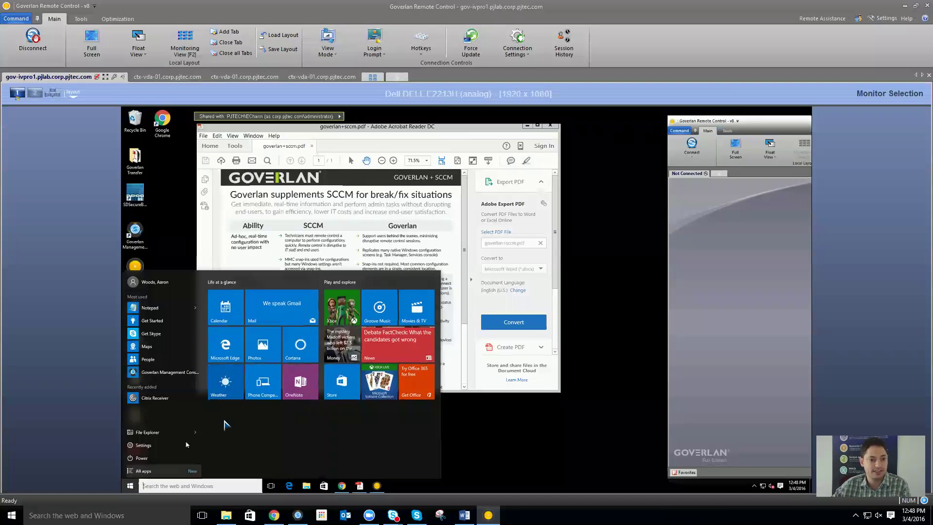
pyautogui.click(552, 456)
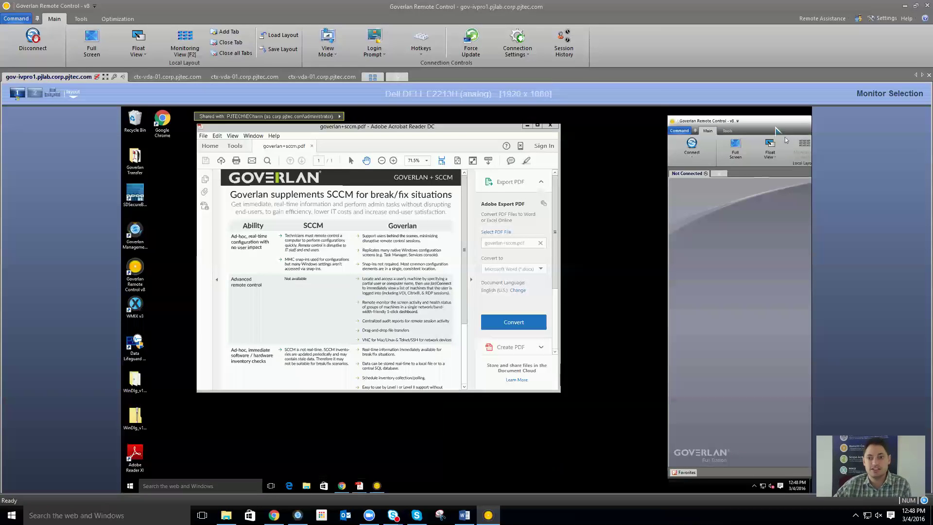
pyautogui.moveTo(772, 118); pyautogui.dragTo(182, 210)
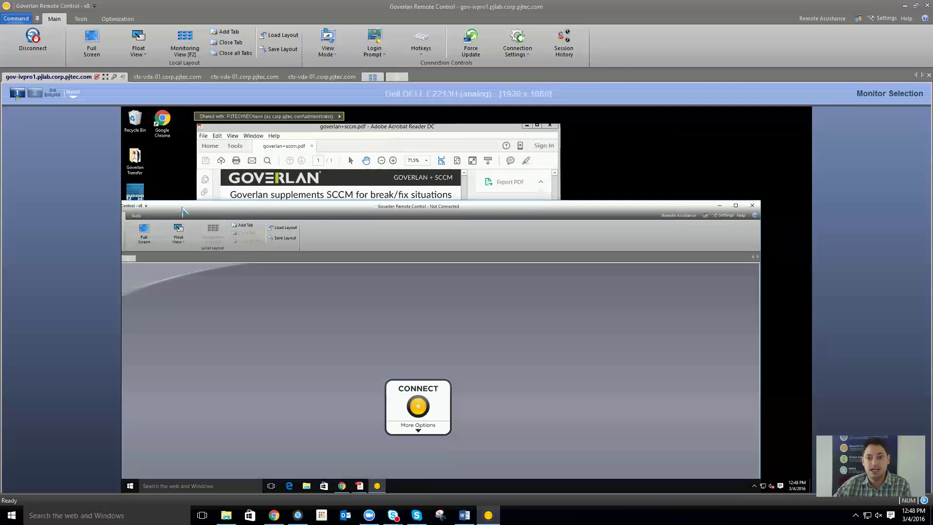
pyautogui.click(752, 205)
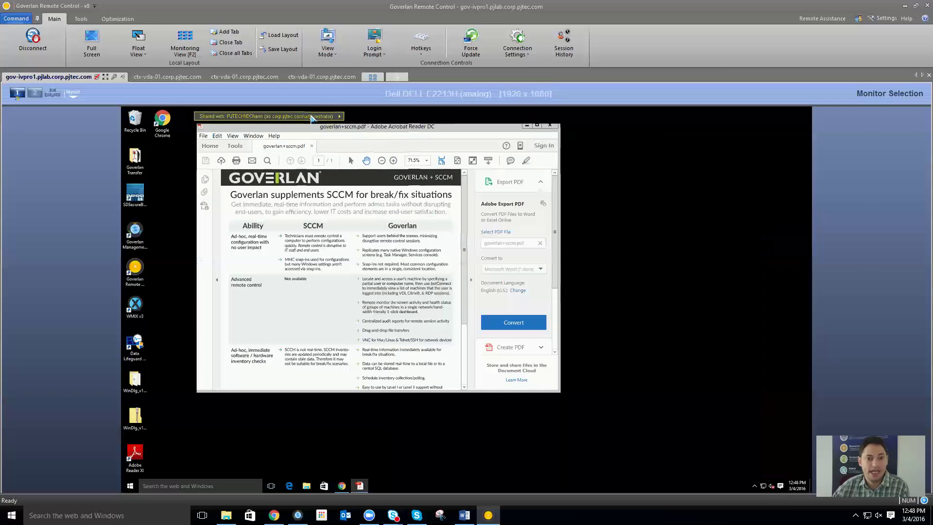
# Step: Return to the Administration & Diagnostics window and view the printers on CTX-VDA-01 for the second listed user
pyautogui.click(904, 8)
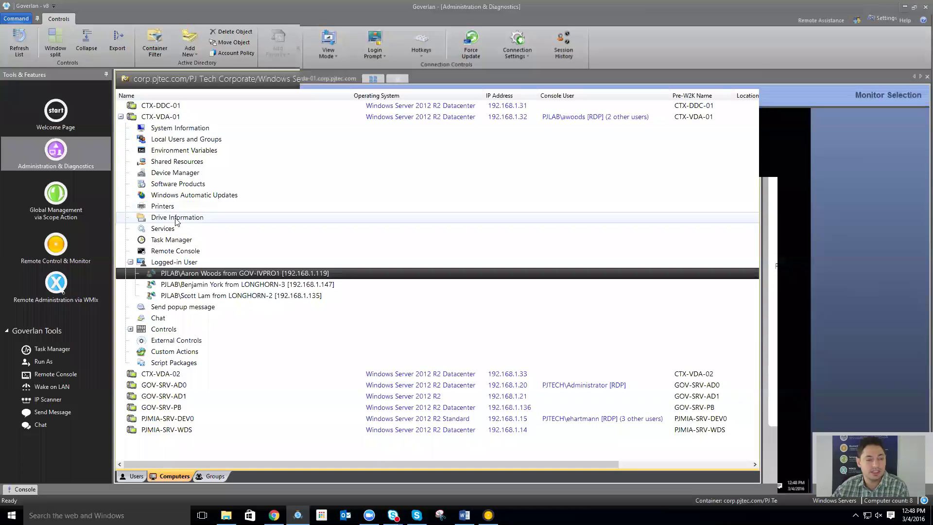
pyautogui.click(176, 207)
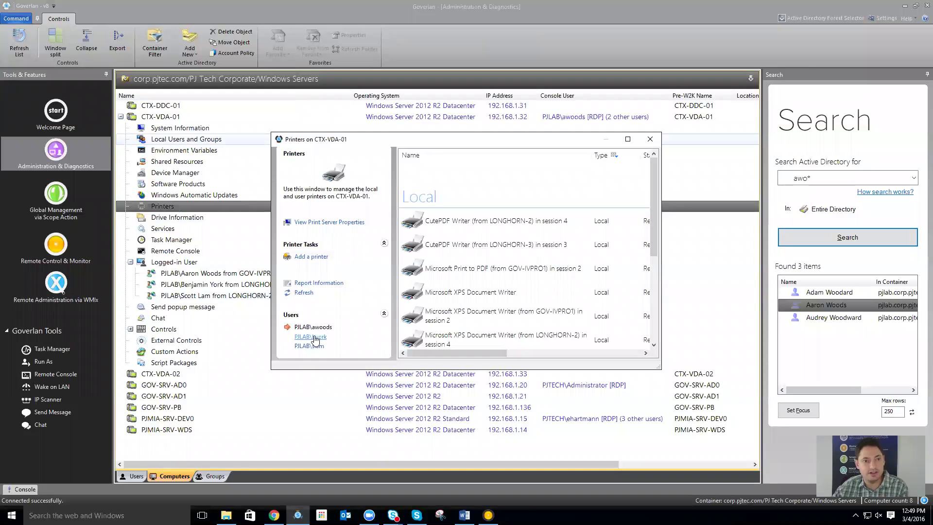
pyautogui.click(314, 337)
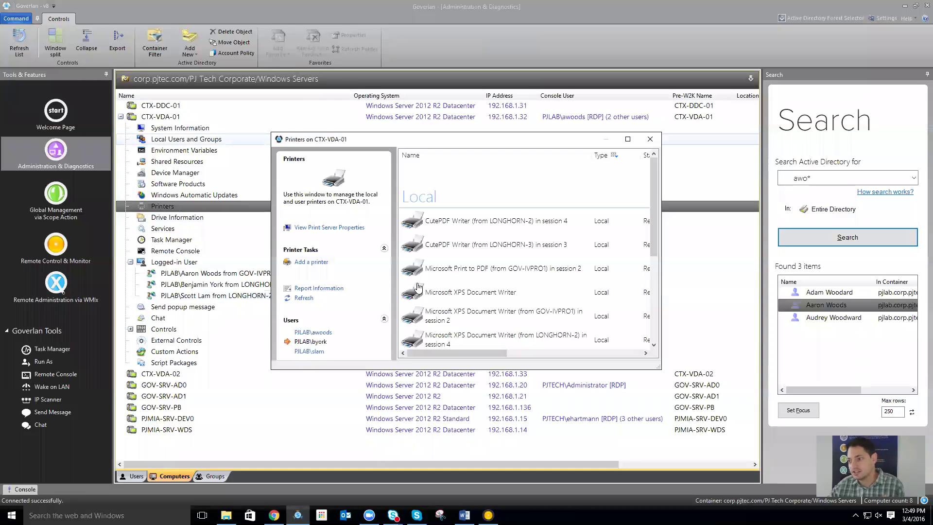
pyautogui.click(650, 139)
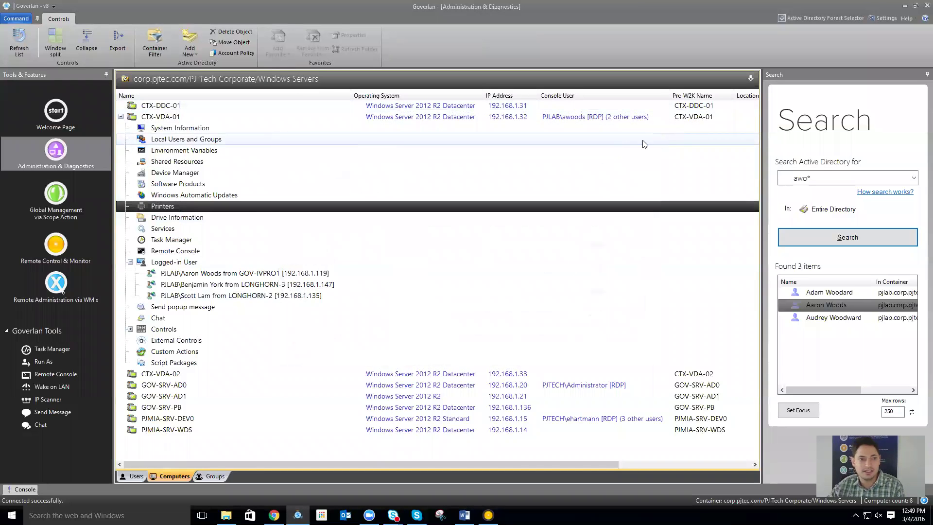
# Step: Open the Task Manager for CTX-VDA-01 and show process parent relationships in its process list
pyautogui.click(164, 241)
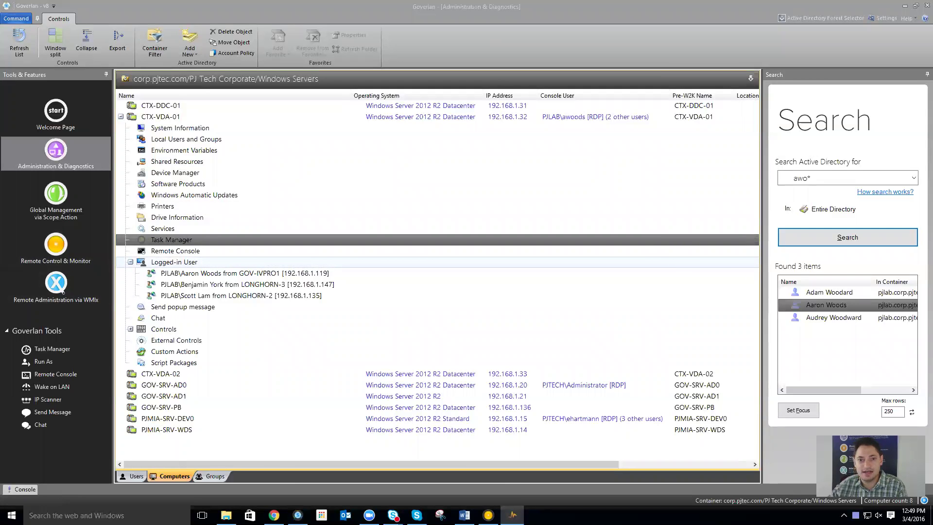
pyautogui.click(302, 87)
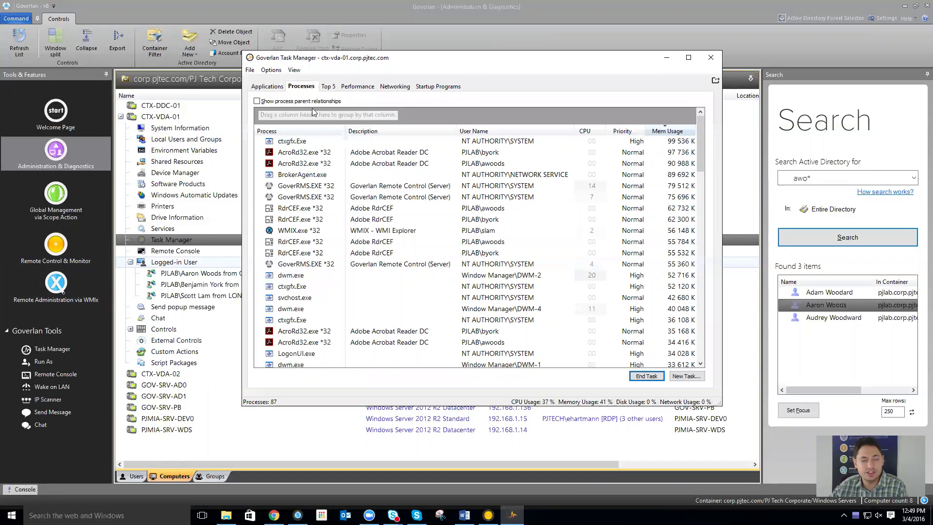
pyautogui.click(262, 103)
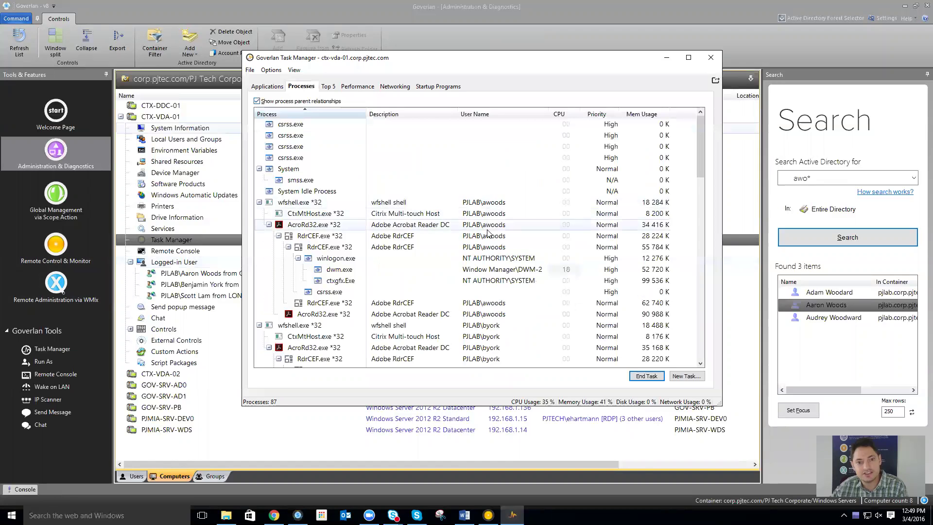
pyautogui.scroll(-3, 488, 233)
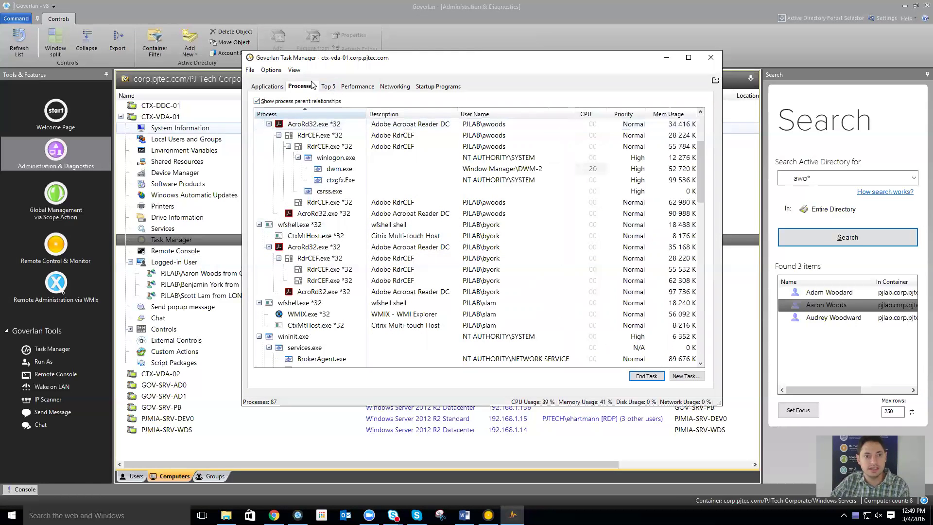
# Step: Examine the CPU, memory and disk activity graphs for CTX-VDA-01 in the Task Manager
pyautogui.click(357, 86)
pyautogui.moveTo(436, 158)
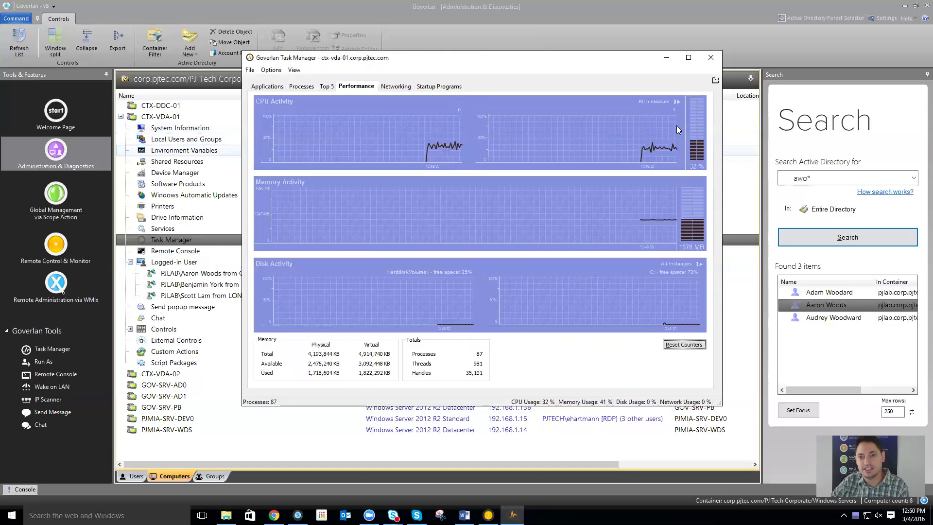
pyautogui.moveTo(681, 290)
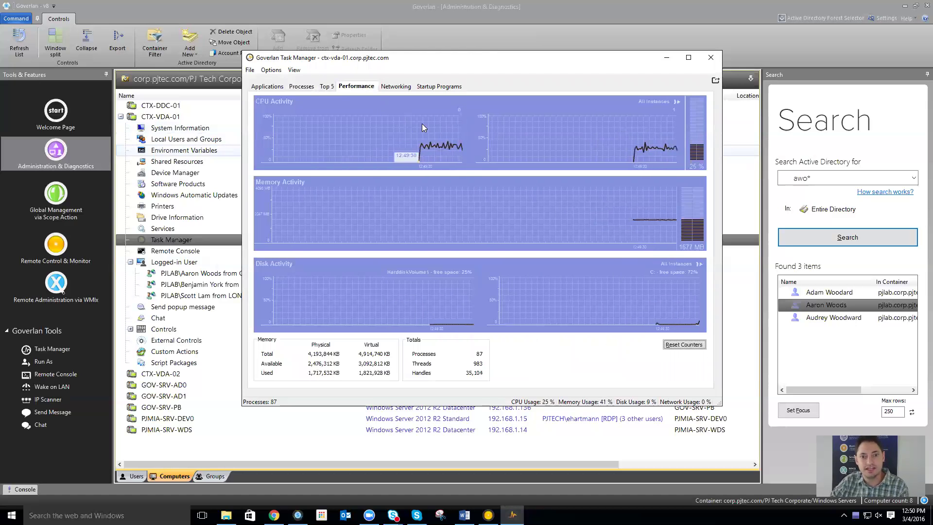
# Step: Close the Task Manager, switch to Goverlan Remote Control, and start a new connection in an additional tab
pyautogui.click(704, 62)
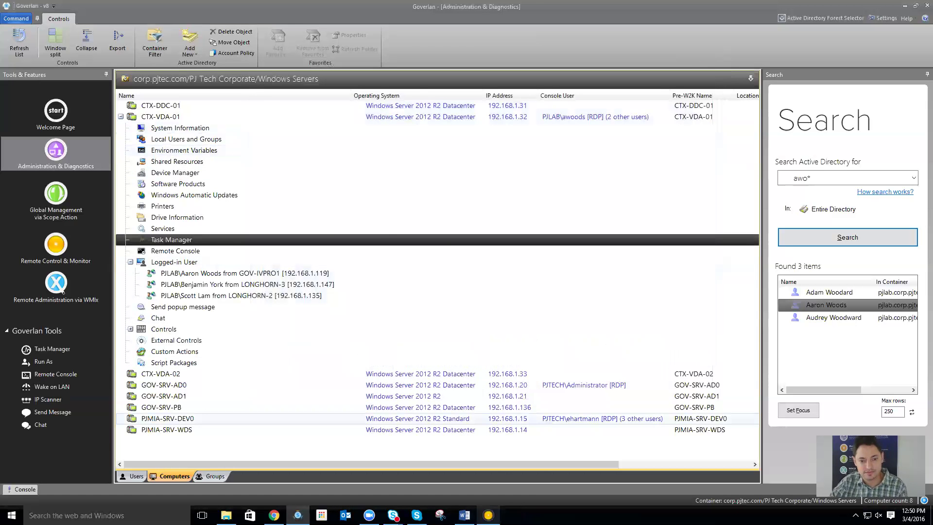
pyautogui.click(488, 515)
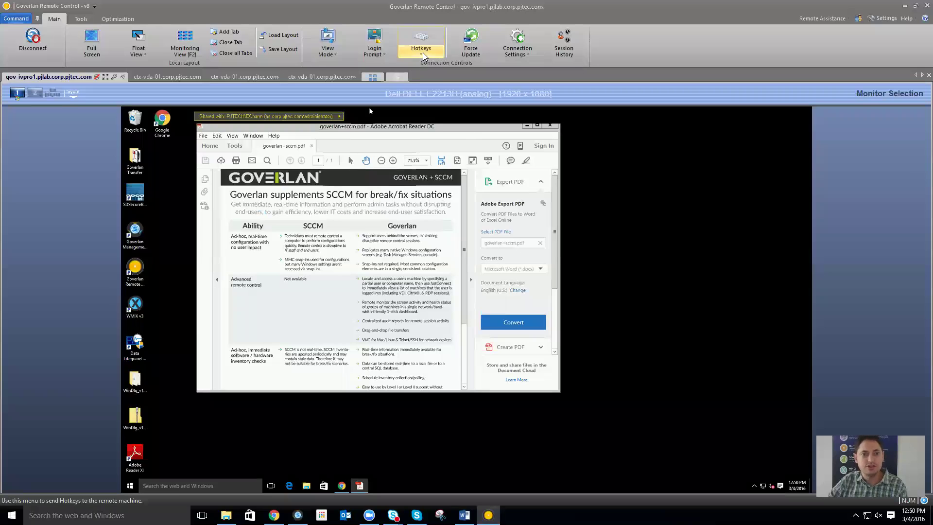
pyautogui.click(400, 77)
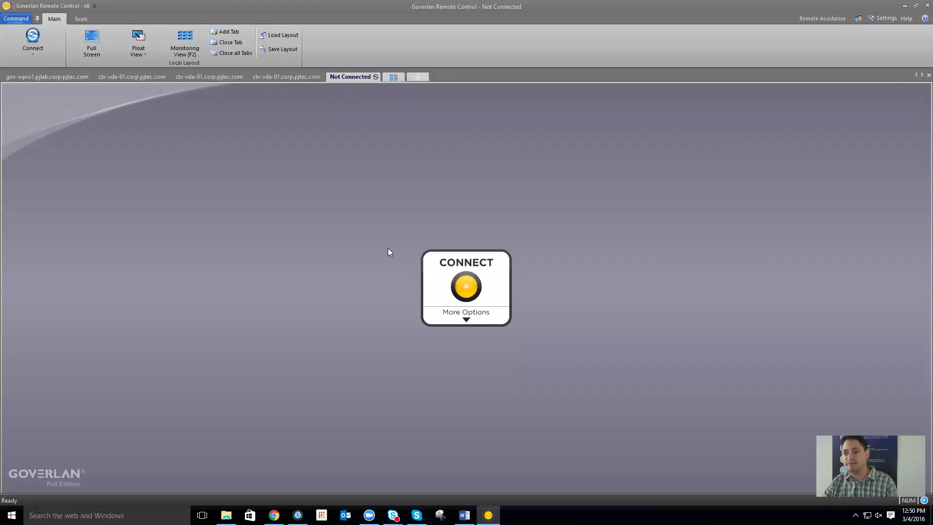
pyautogui.click(467, 282)
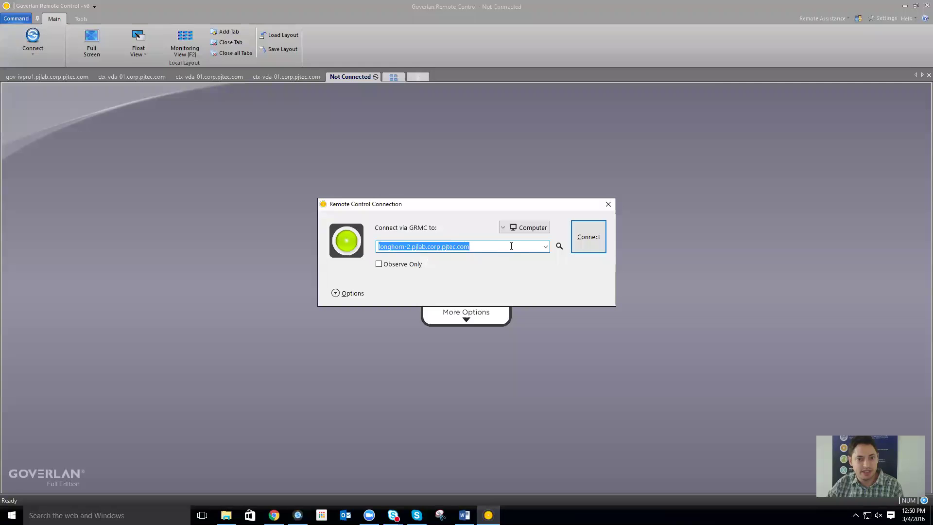
# Step: Keep the connection target type on Computer and search for remote machines matching "long*"
pyautogui.click(524, 228)
pyautogui.click(523, 228)
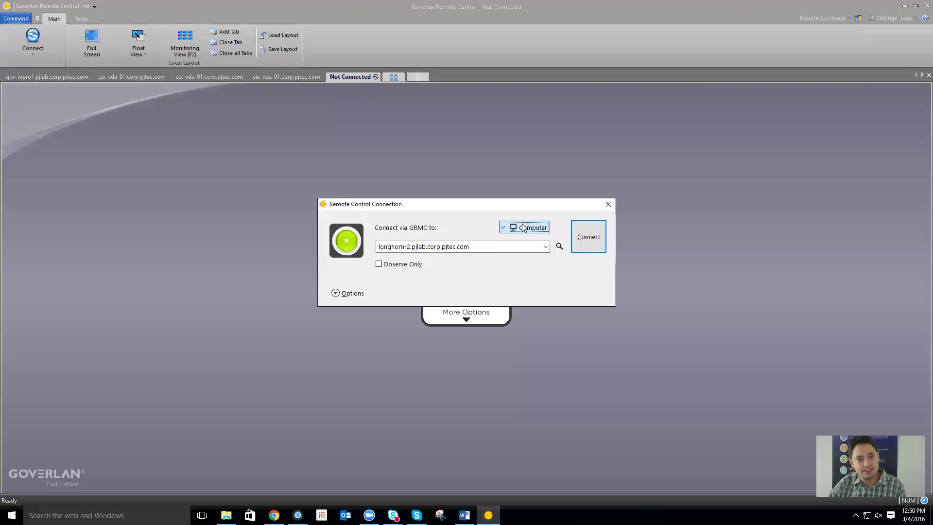
pyautogui.click(523, 227)
pyautogui.click(523, 228)
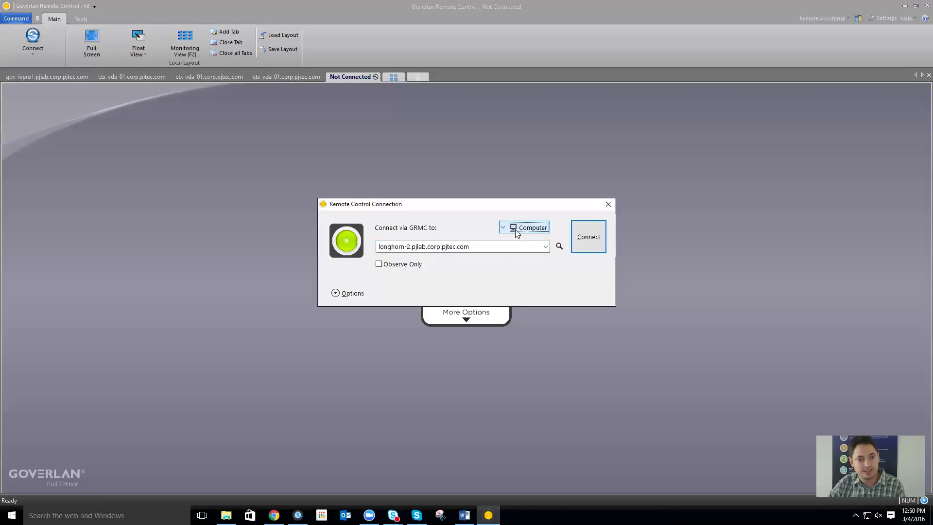
pyautogui.click(496, 246)
pyautogui.write('long*')
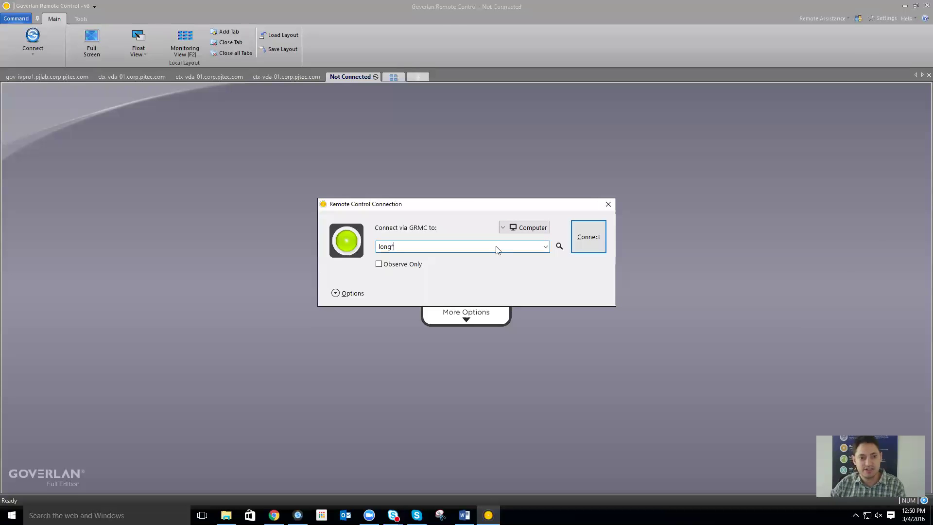
pyautogui.press('Return')
pyautogui.press('Escape')
# Step: Search for "awo", focus on the user in Miami/IT/Users to view their logged-in machines, and cancel without connecting
pyautogui.write('aw')
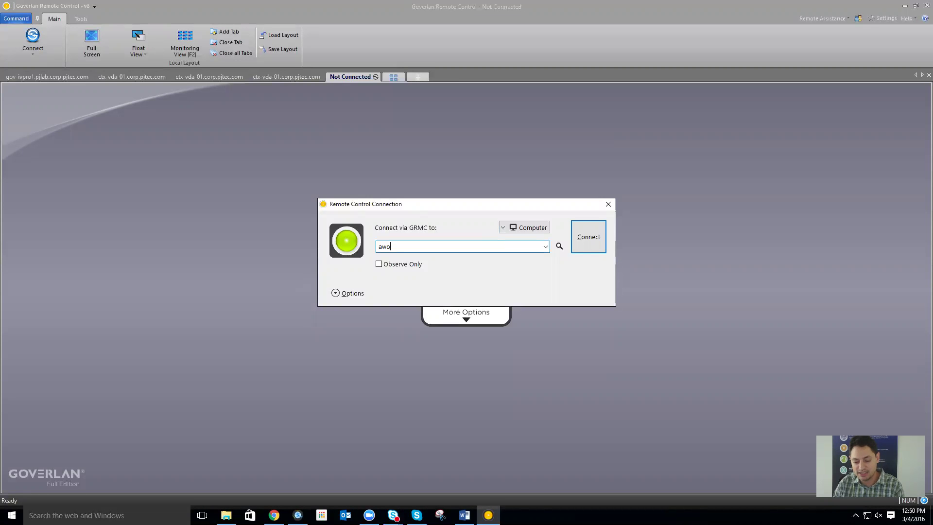
pyautogui.press('Return')
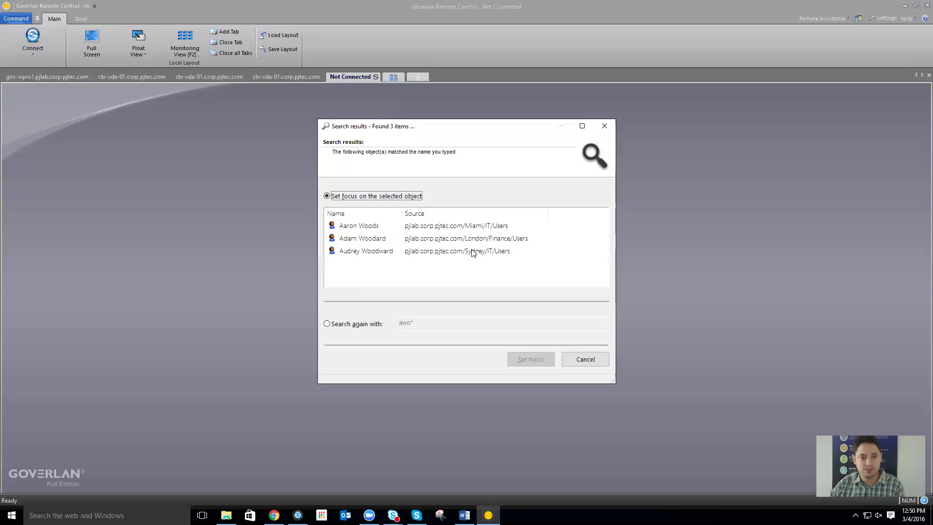
pyautogui.click(344, 228)
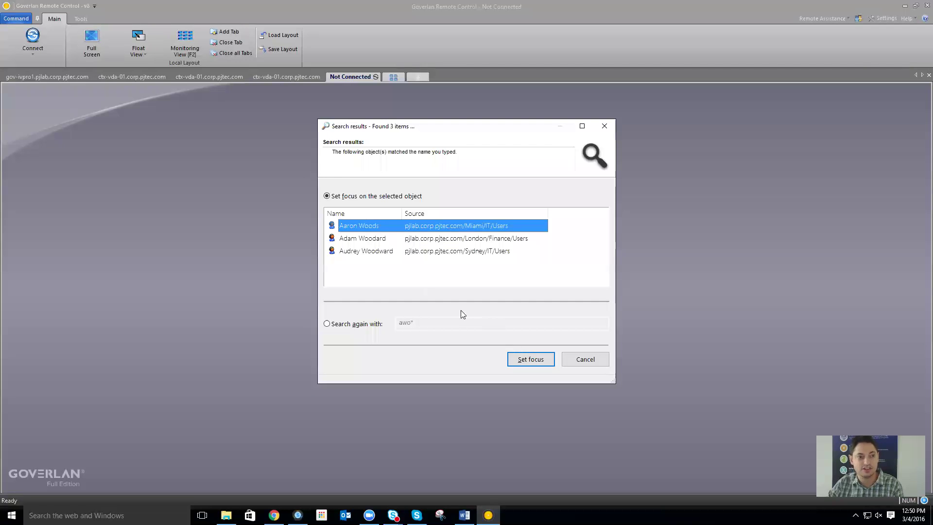
pyautogui.click(530, 361)
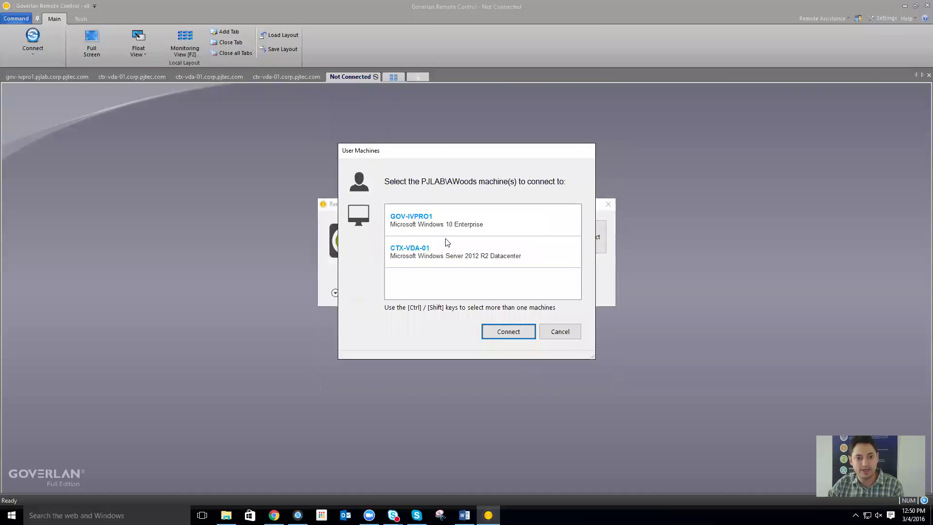
pyautogui.click(554, 331)
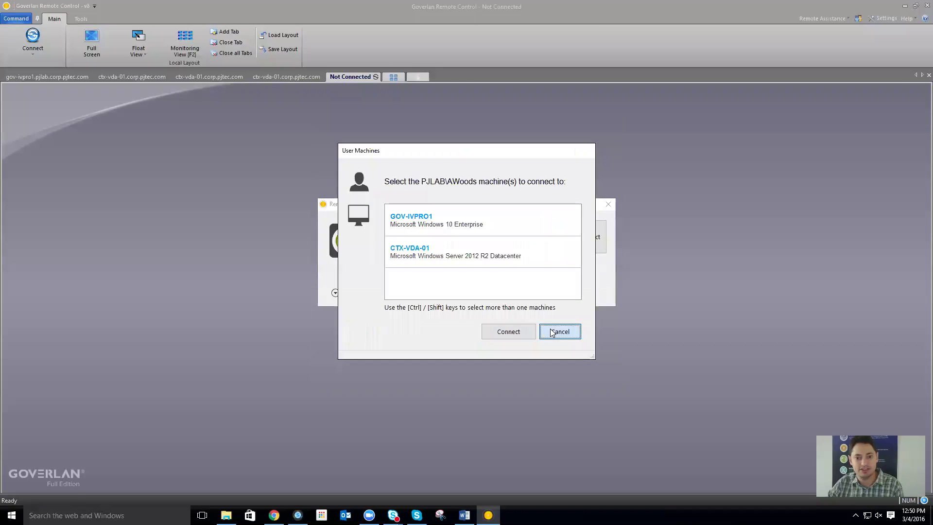
pyautogui.click(608, 205)
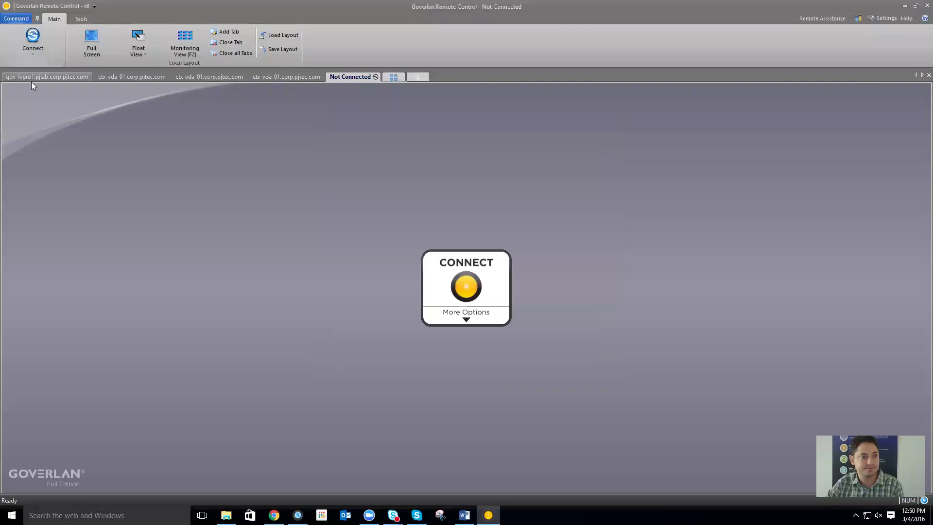
# Step: Turn Observe Only on and back off for the gov-ivpro1 session
pyautogui.click(56, 73)
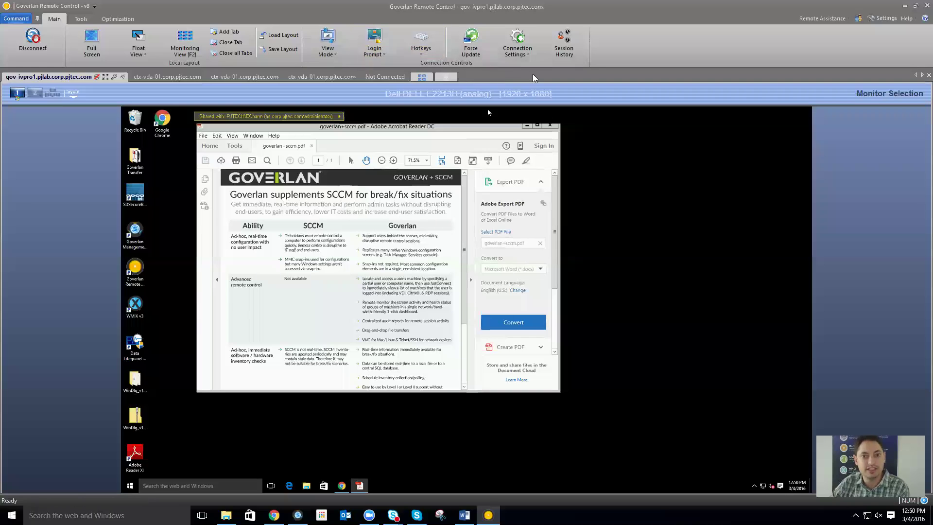
pyautogui.click(521, 58)
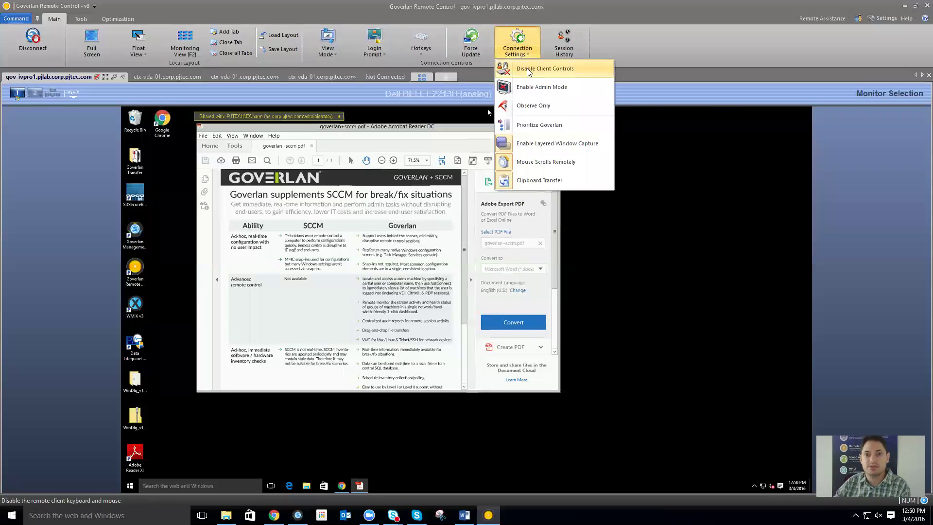
pyautogui.click(533, 106)
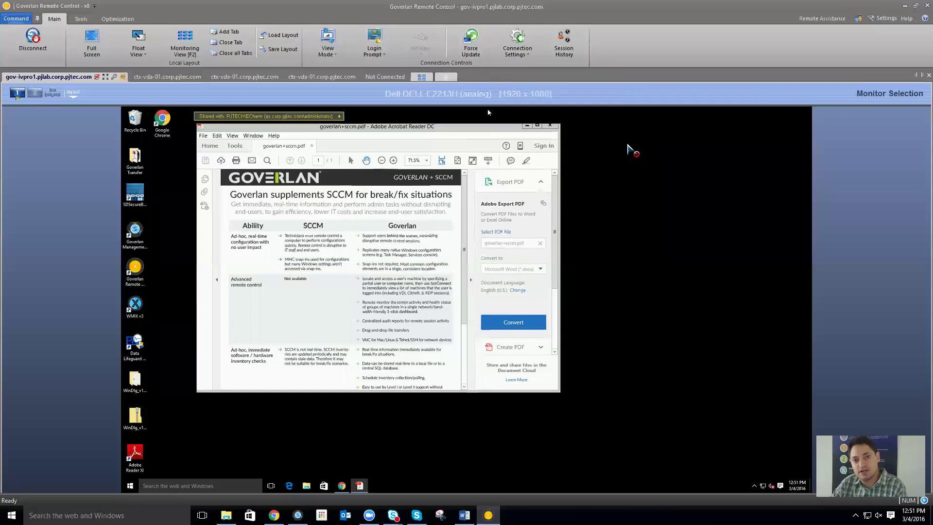
pyautogui.click(517, 49)
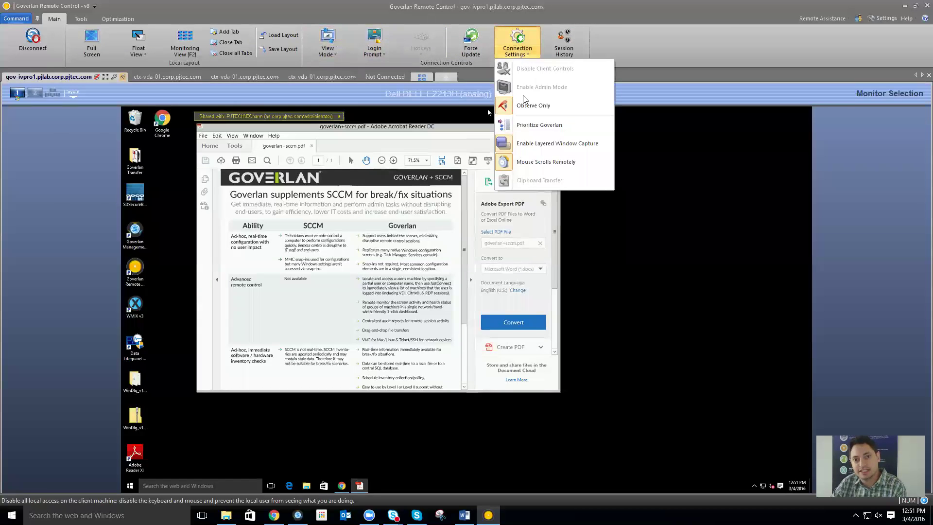
pyautogui.click(534, 105)
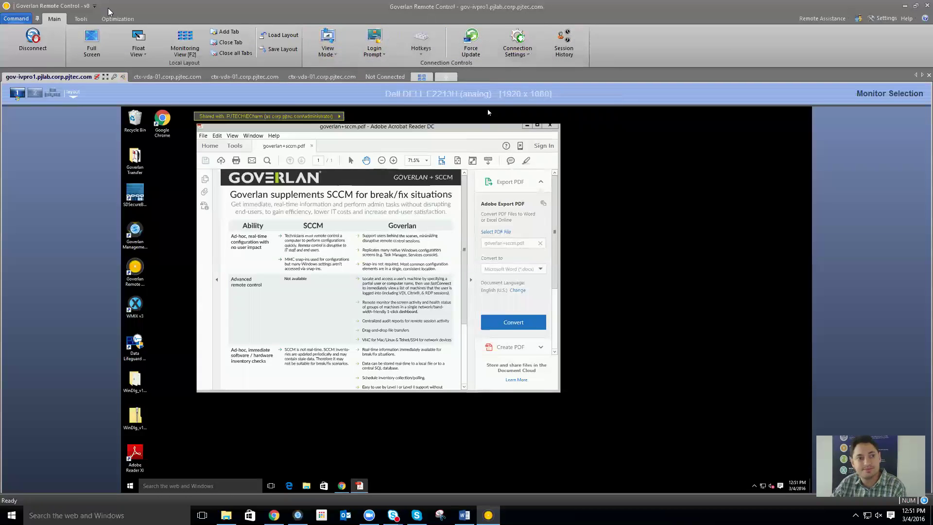
# Step: Review the remote session tools, display all sessions in the monitoring view, and remove the unconnected session tile
pyautogui.click(81, 20)
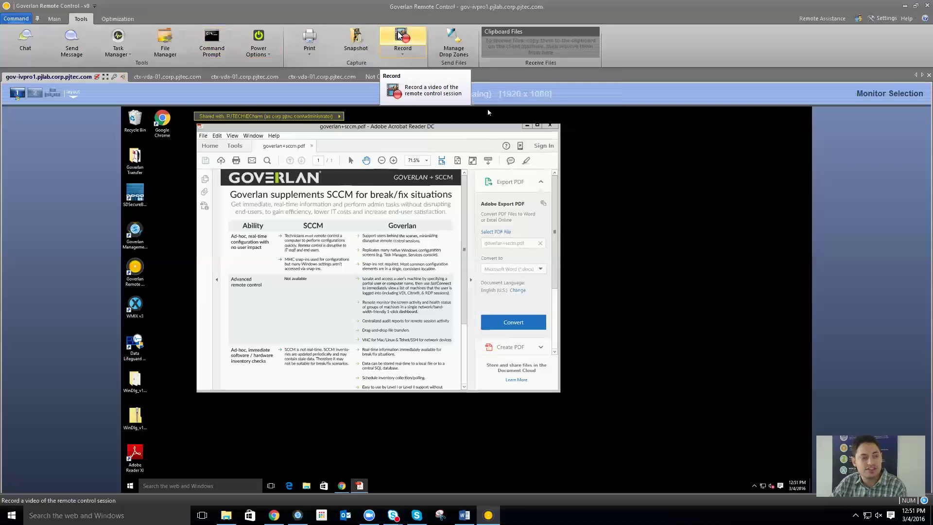
pyautogui.click(54, 19)
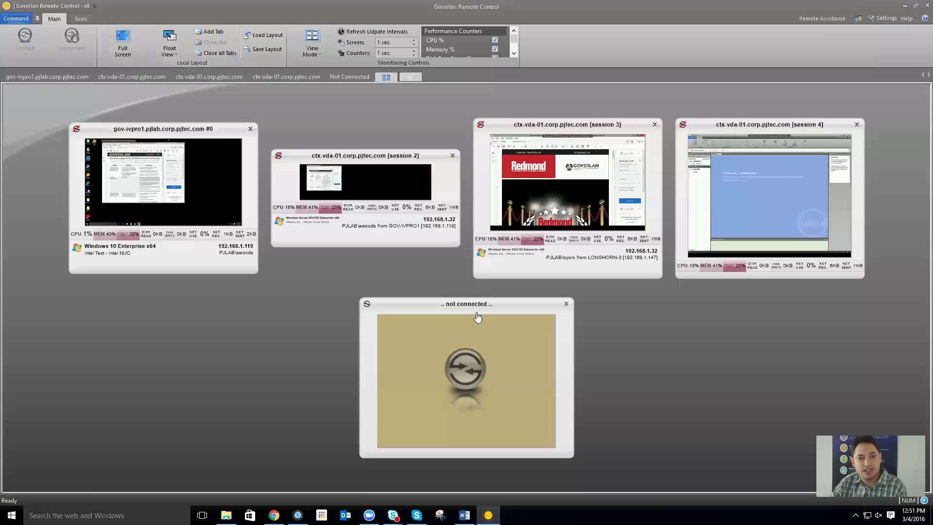
pyautogui.rightClick(579, 209)
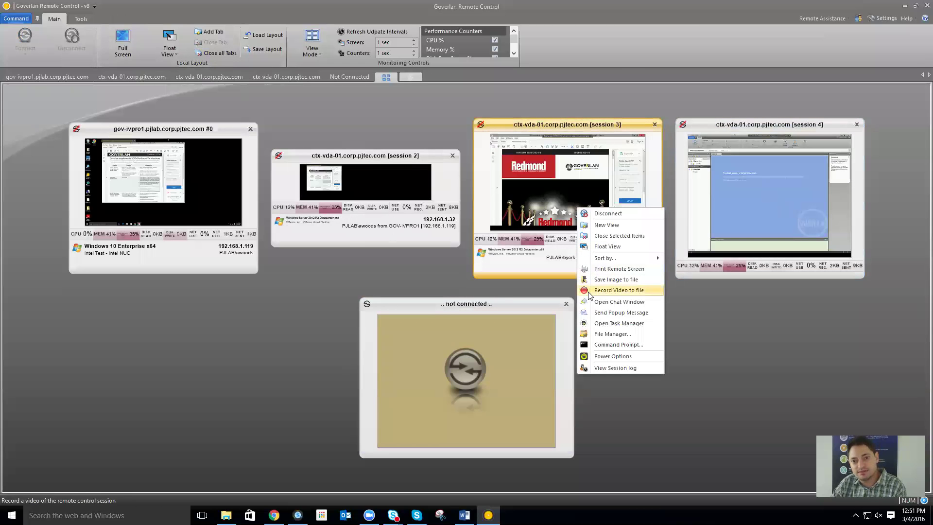
pyautogui.click(566, 303)
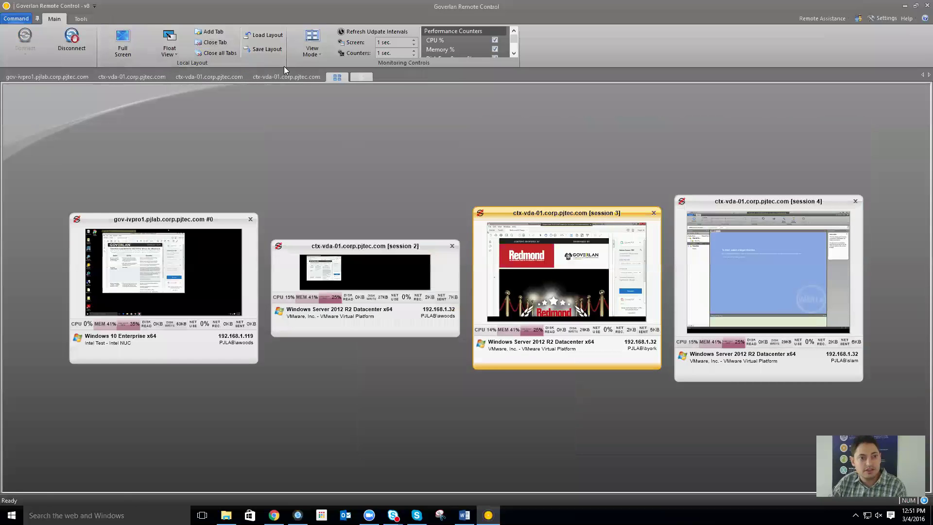
# Step: Show the Favorites panel, check what can be added to Favorites, and expand the Lab Workstations container
pyautogui.click(19, 19)
pyautogui.moveTo(40, 168)
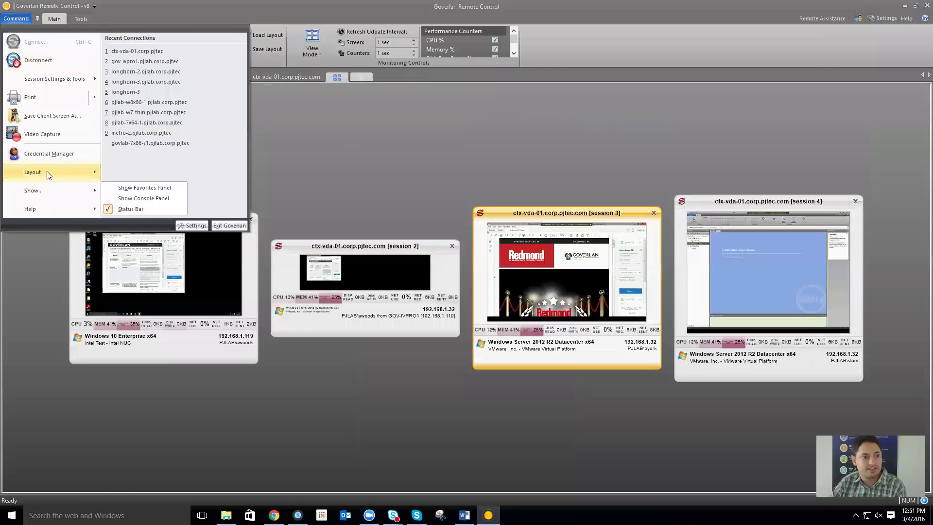
pyautogui.moveTo(48, 187)
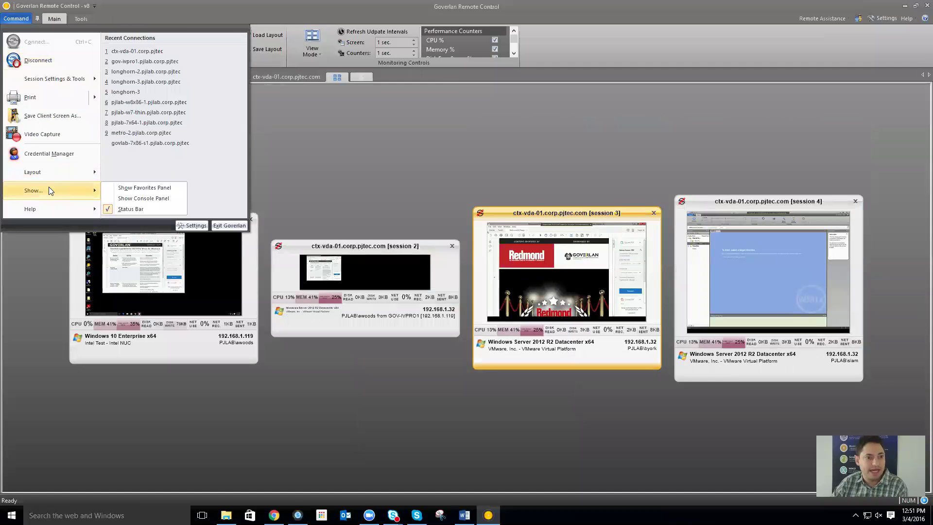
pyautogui.click(123, 188)
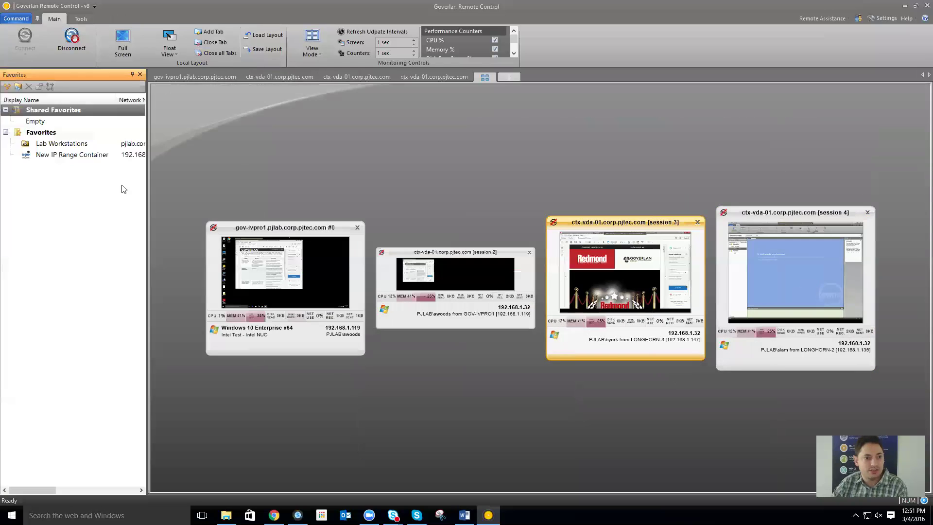
pyautogui.rightClick(43, 135)
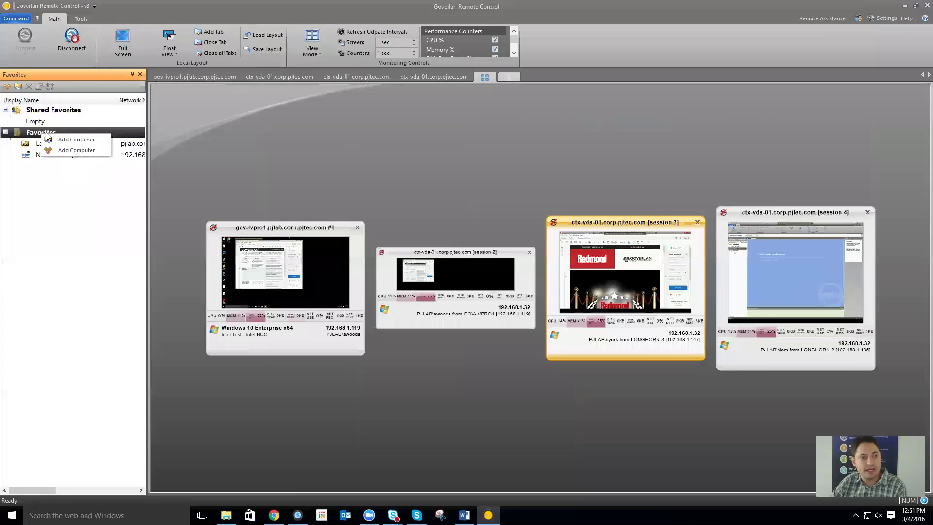
pyautogui.press('Escape')
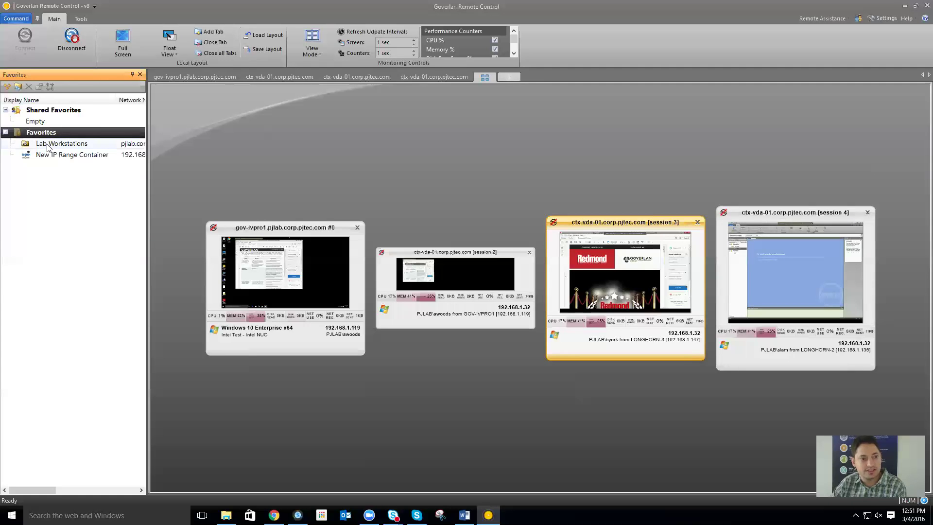
pyautogui.click(48, 145)
pyautogui.doubleClick(48, 145)
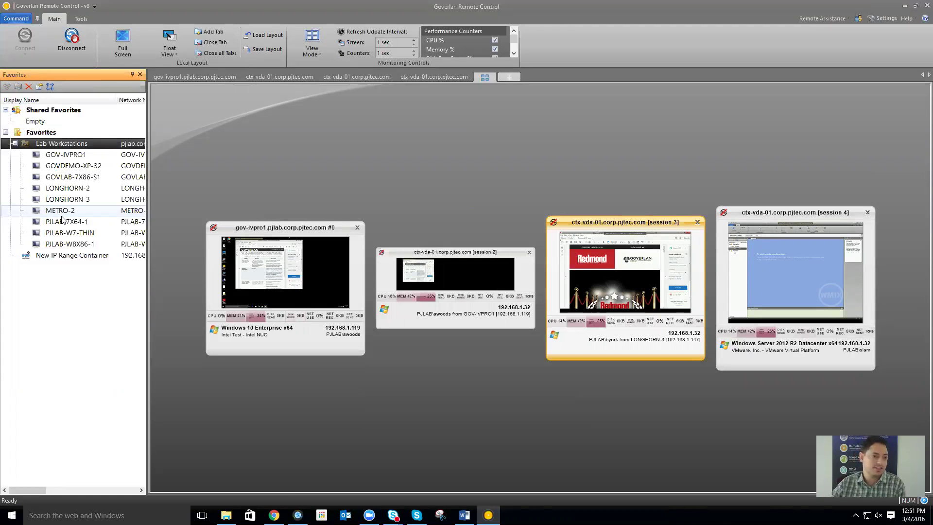
# Step: Open sessions on the whole Lab Workstations group using the default action
pyautogui.rightClick(43, 142)
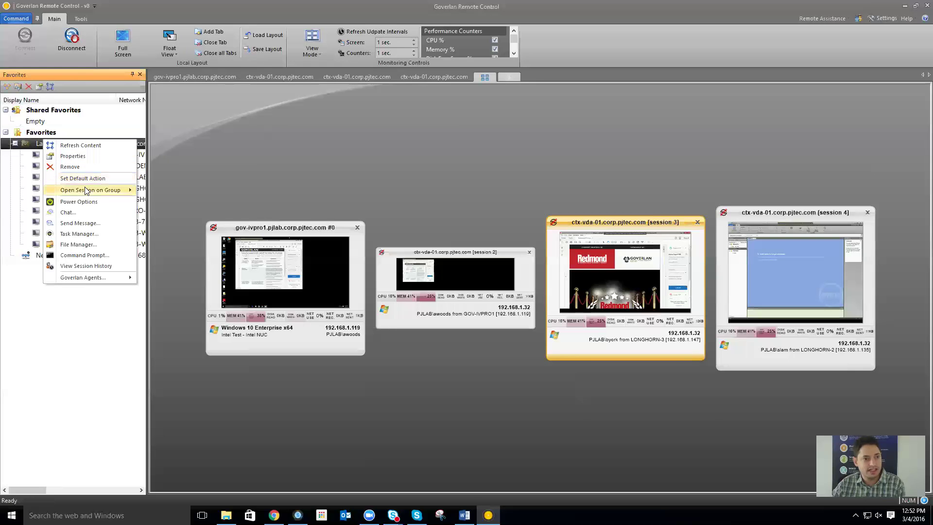
pyautogui.moveTo(87, 190)
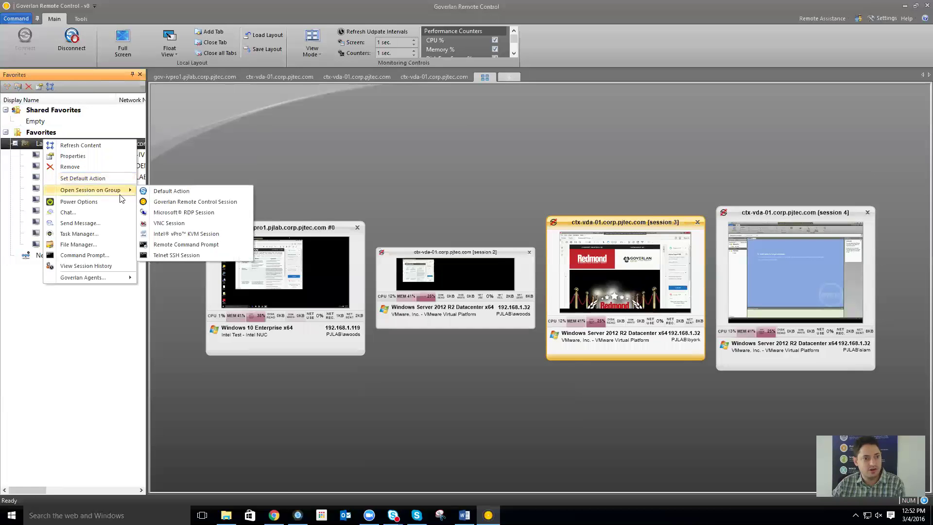
pyautogui.click(163, 192)
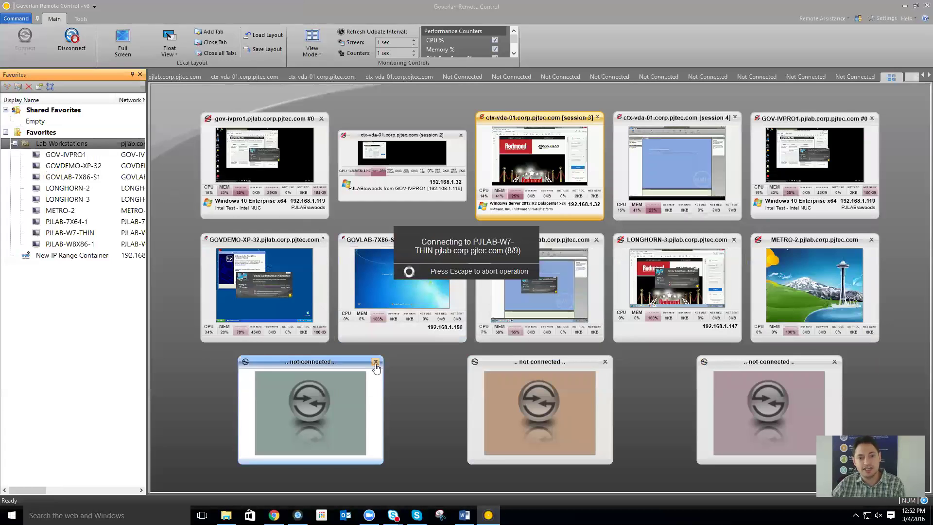
# Step: Close the original gov-ivpro1 session and the three ctx-vda-01 sessions in the monitoring view
pyautogui.click(321, 118)
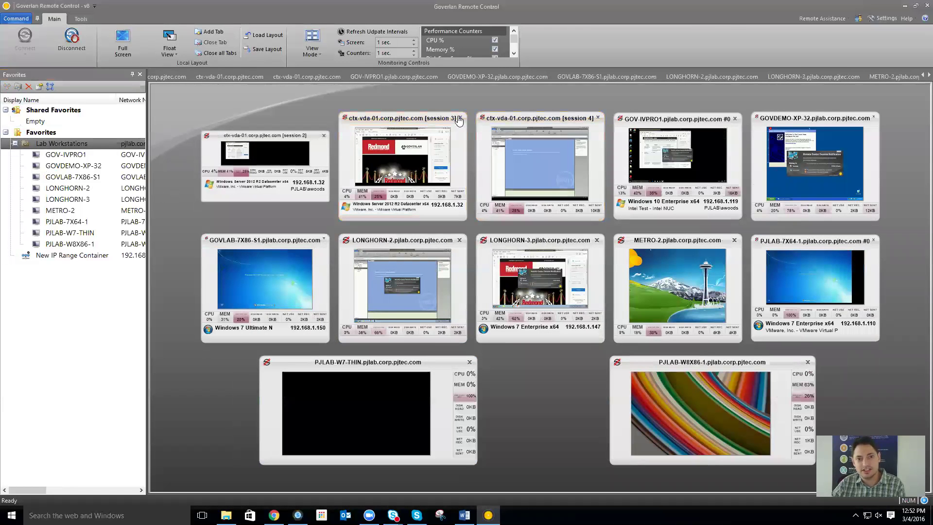
pyautogui.click(459, 119)
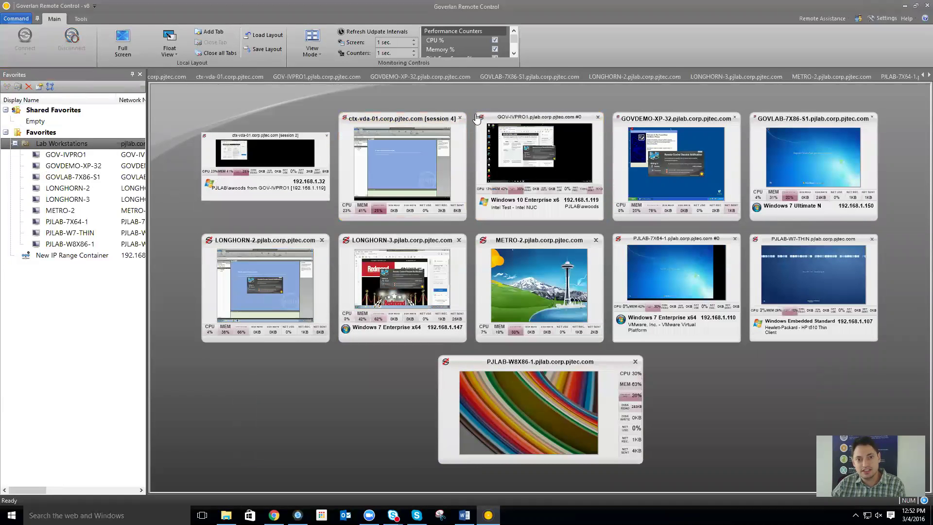
pyautogui.click(459, 119)
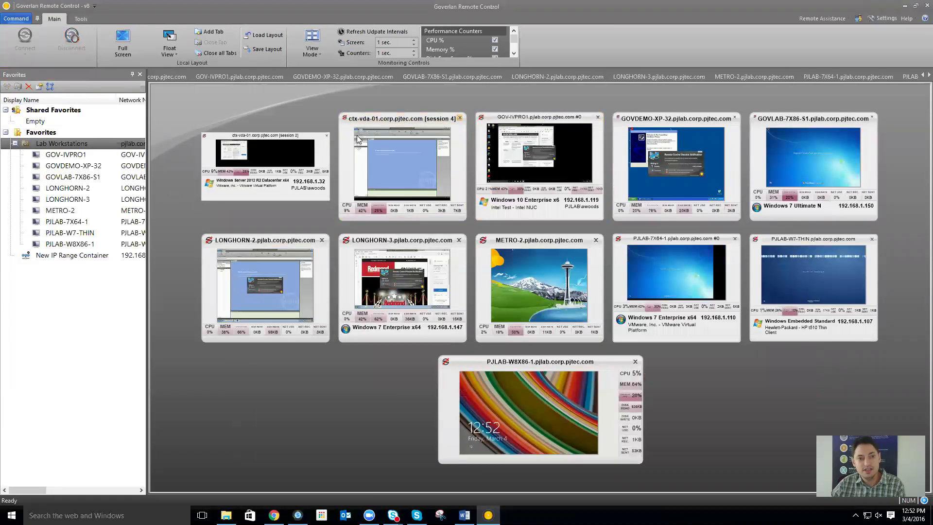
pyautogui.click(326, 169)
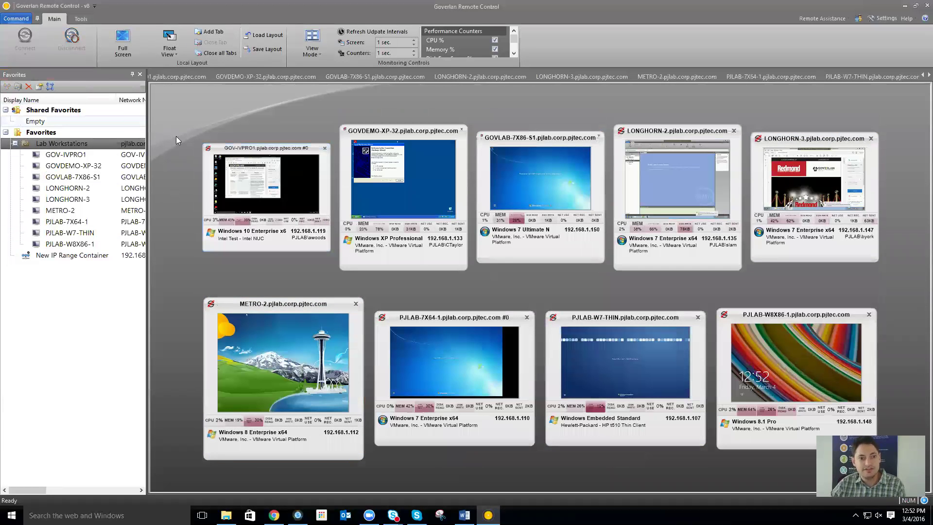
# Step: Hide the Favorites panel and turn off the CPU %, Memory % and Disk Free Space % performance counters for the monitored sessions
pyautogui.click(140, 74)
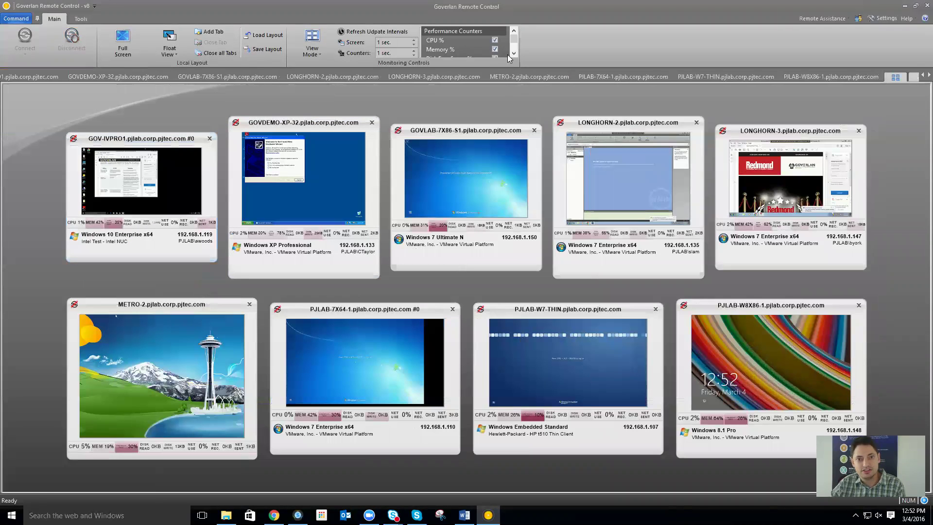
pyautogui.click(494, 40)
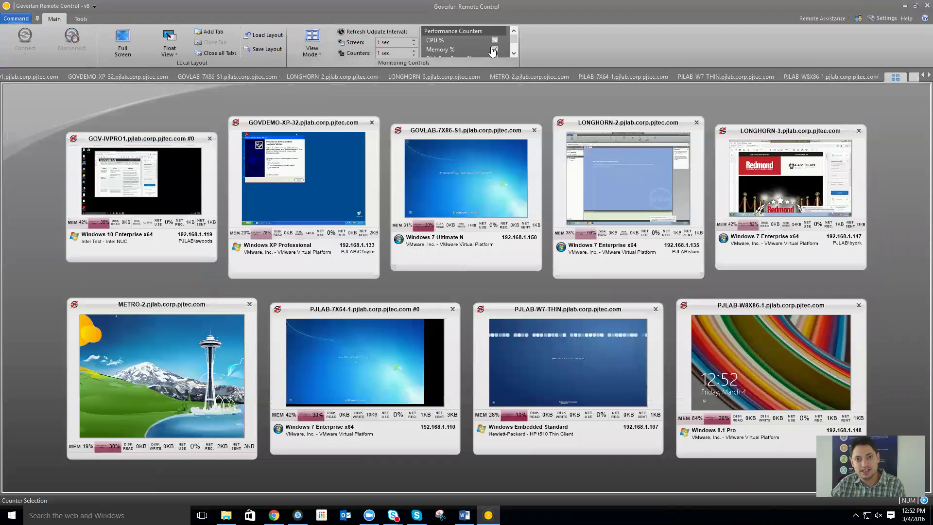
pyautogui.click(495, 49)
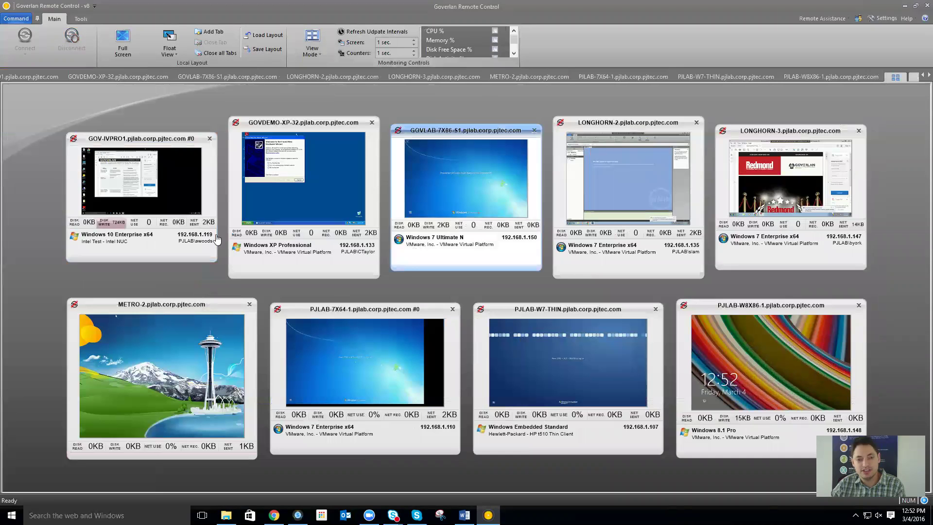
# Step: Open the GOVLAB-7X86-S1 session in its own view and return to the monitoring view
pyautogui.click(478, 185)
pyautogui.doubleClick(479, 184)
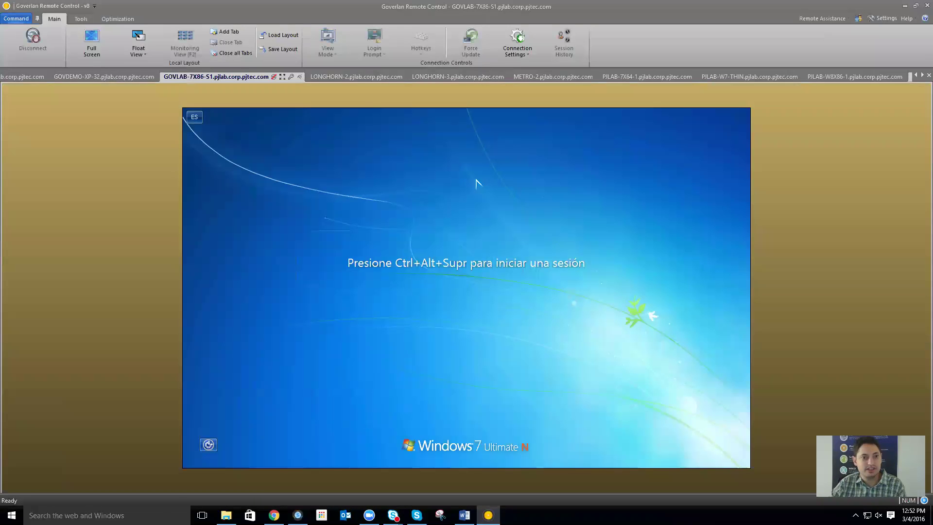
pyautogui.click(185, 43)
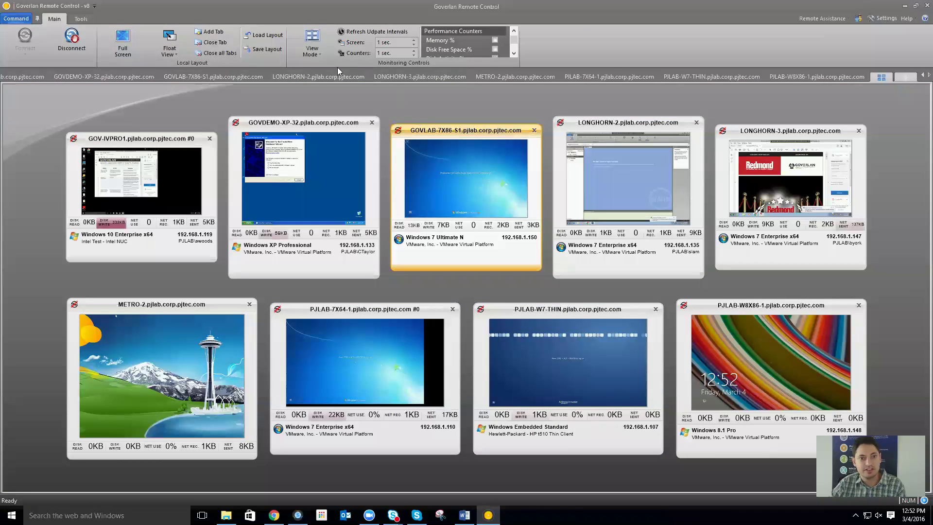
# Step: Save the current session layout to the Desktop as Lab 123, replacing the existing file
pyautogui.click(264, 50)
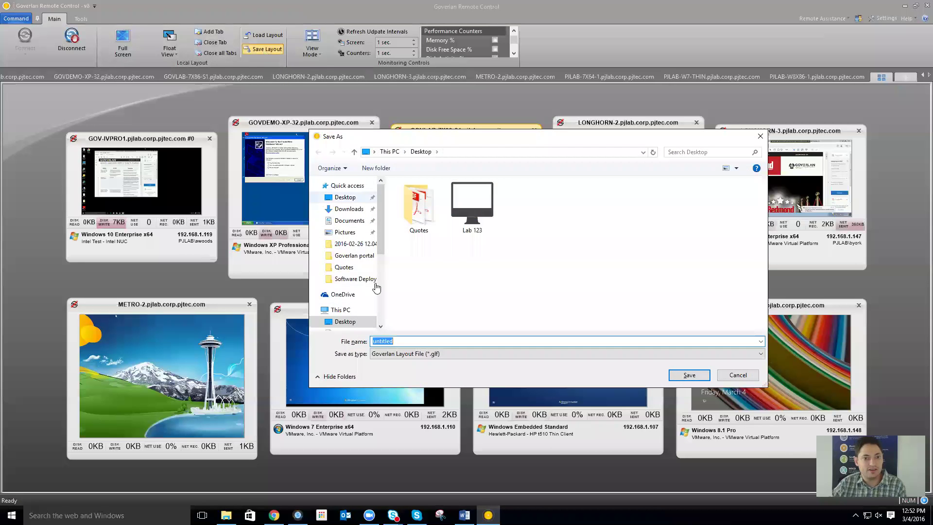
pyautogui.click(483, 215)
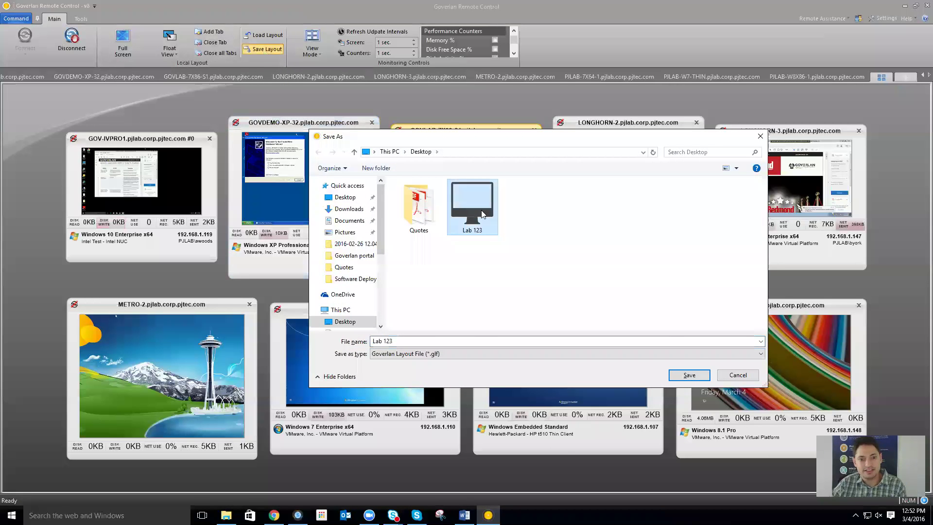
pyautogui.doubleClick(482, 215)
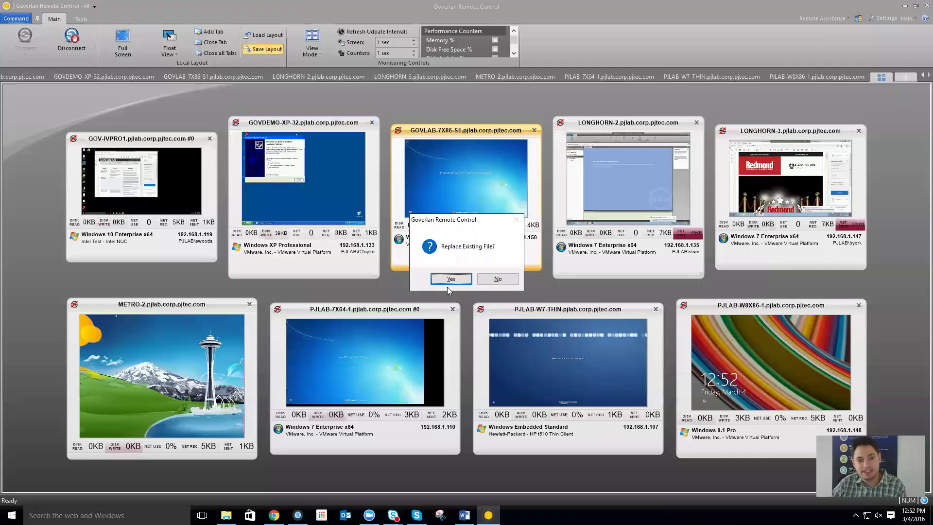
pyautogui.click(448, 278)
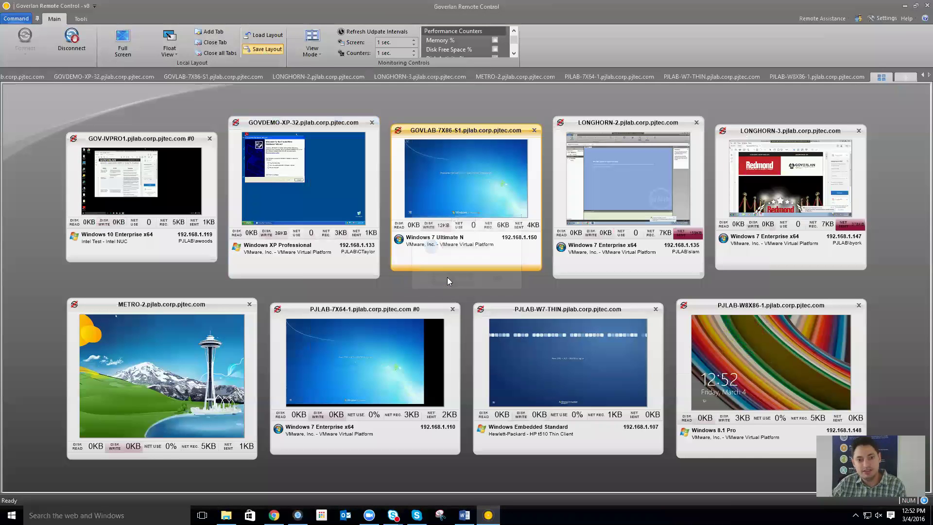
# Step: Close Goverlan Remote Control and reopen all lab sessions from the Lab 123 layout file on the Desktop using File Explorer
pyautogui.click(927, 5)
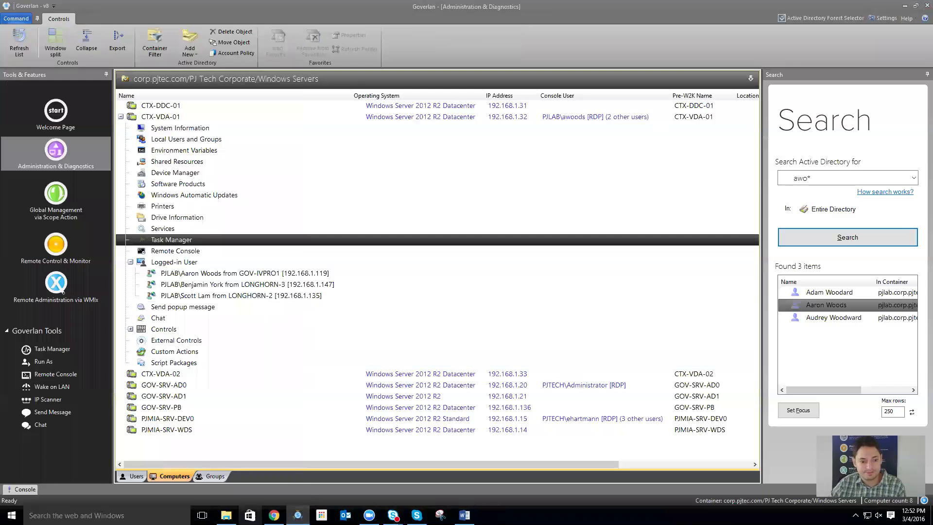
pyautogui.click(226, 515)
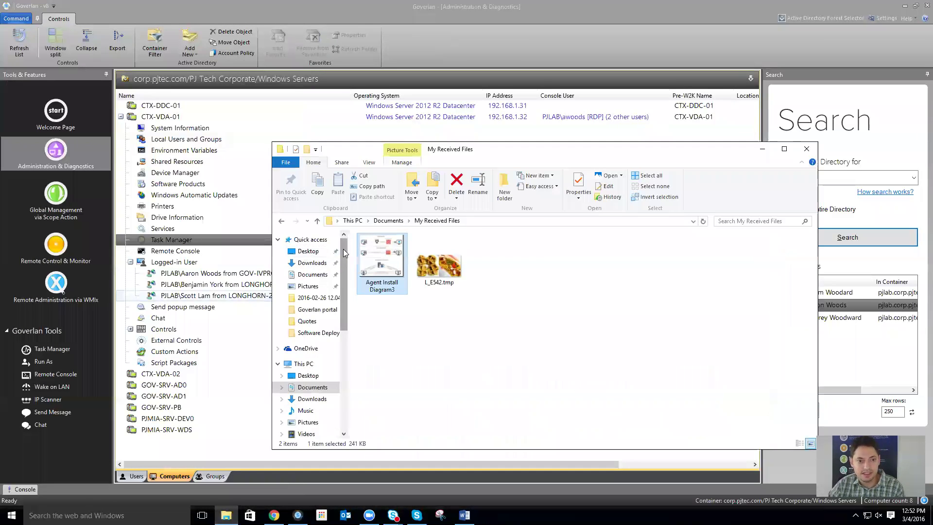
pyautogui.click(311, 252)
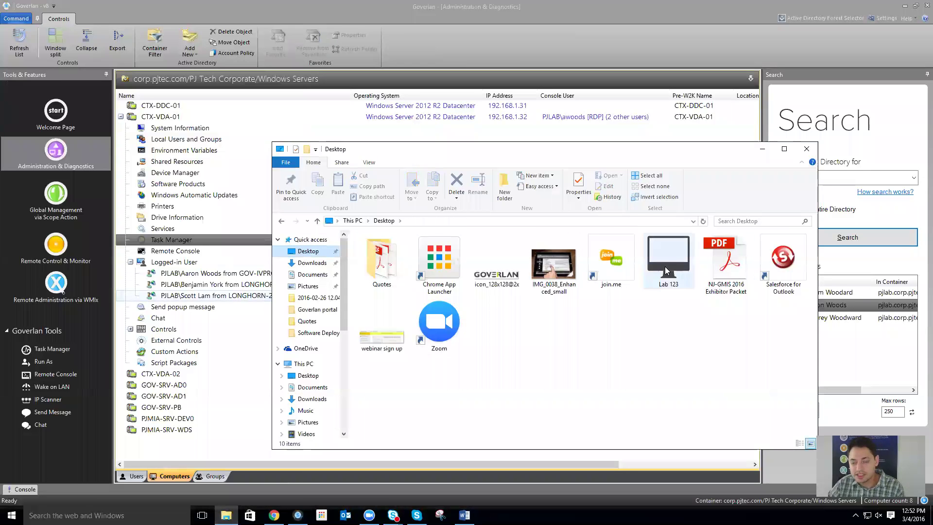
pyautogui.doubleClick(650, 263)
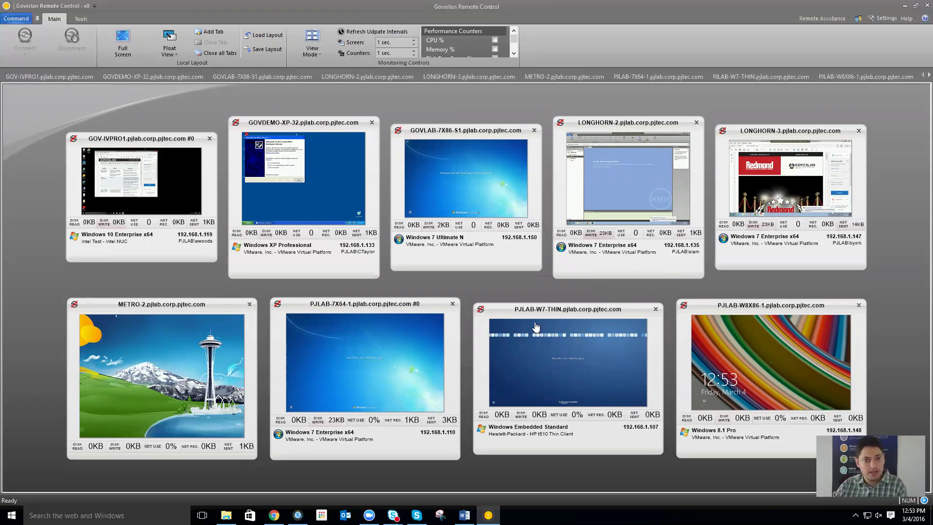
# Step: Close the Desktop folder window and show the Goverlan Welcome Page
pyautogui.moveTo(535, 325)
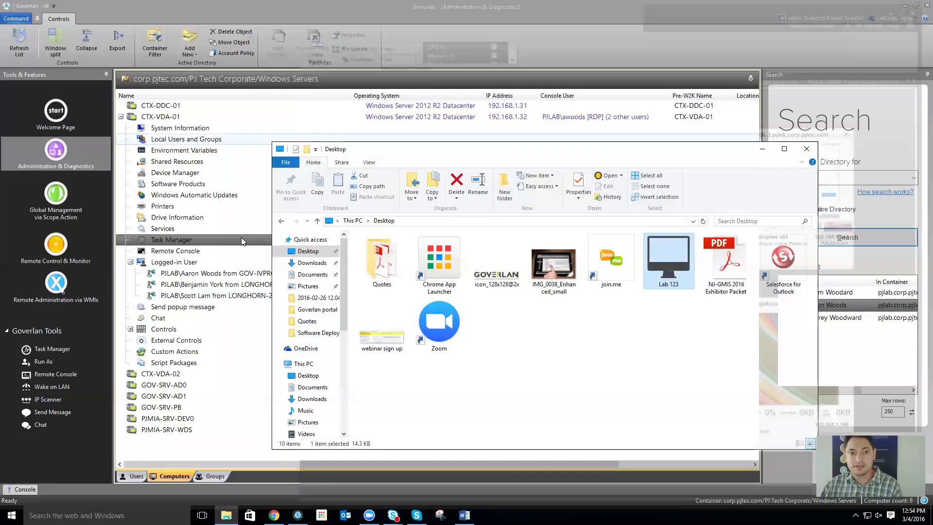
pyautogui.click(798, 153)
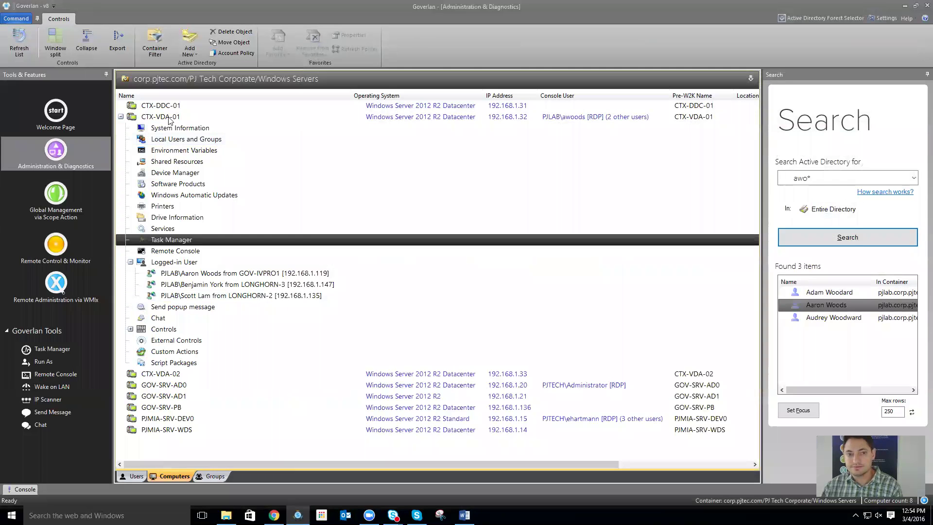
pyautogui.click(76, 112)
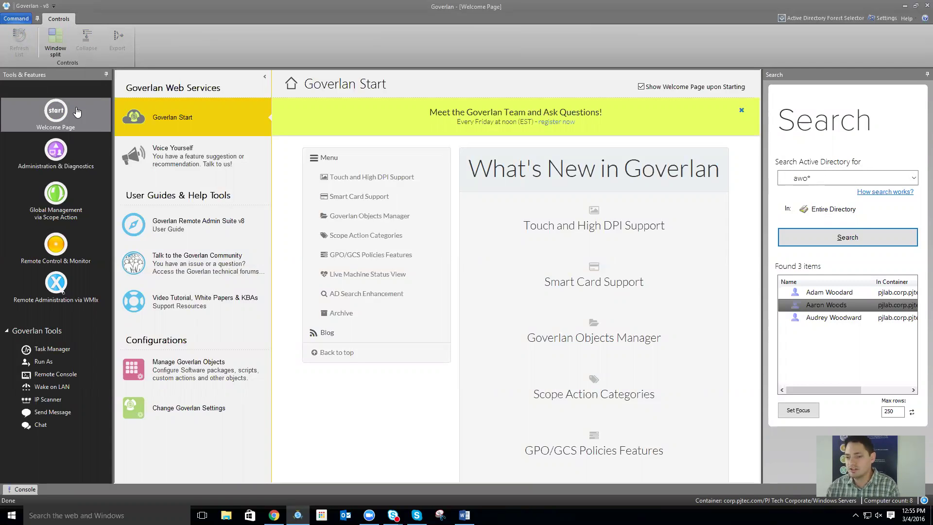
# Step: Review the Intel vPro, network, agent, Central Server, general, database and application directory pages of the Goverlan settings, and close the dialog
pyautogui.click(877, 19)
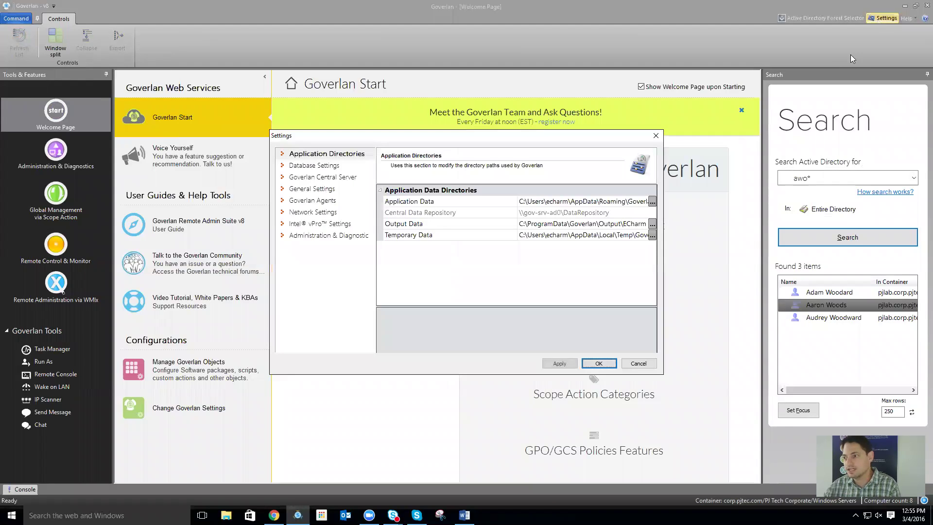
pyautogui.click(321, 235)
pyautogui.click(323, 225)
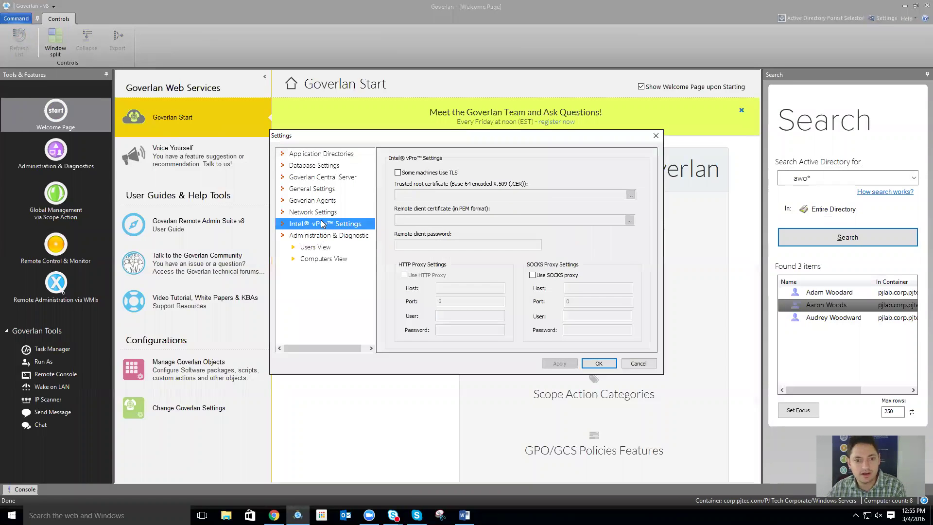
pyautogui.click(318, 214)
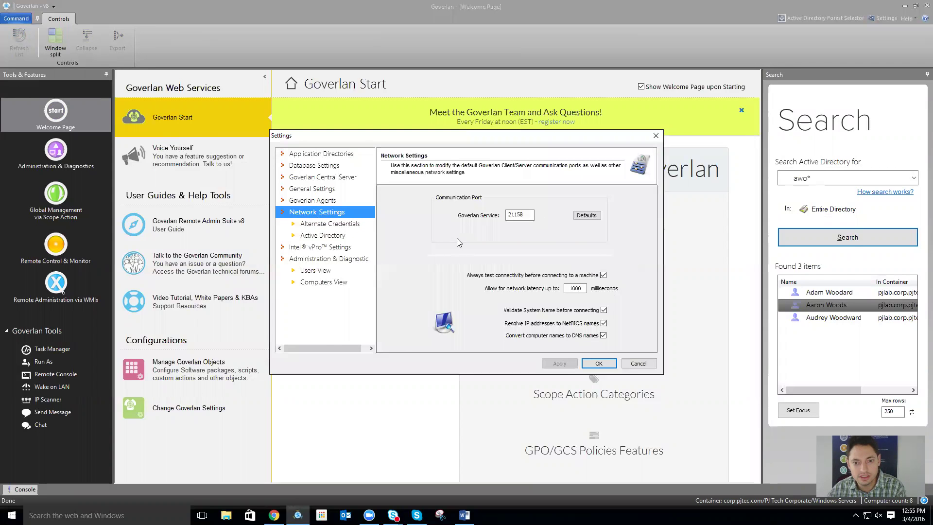
pyautogui.click(322, 236)
pyautogui.click(322, 203)
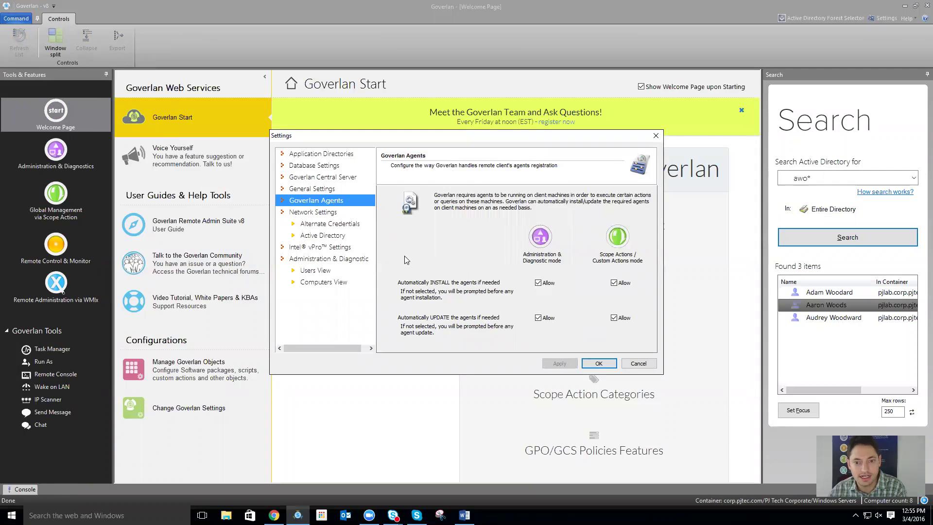
pyautogui.click(318, 178)
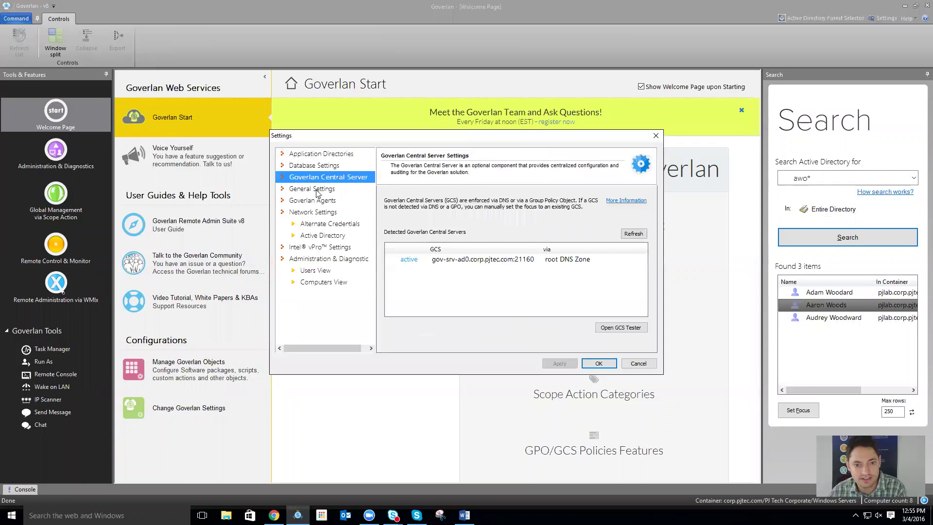
pyautogui.click(317, 191)
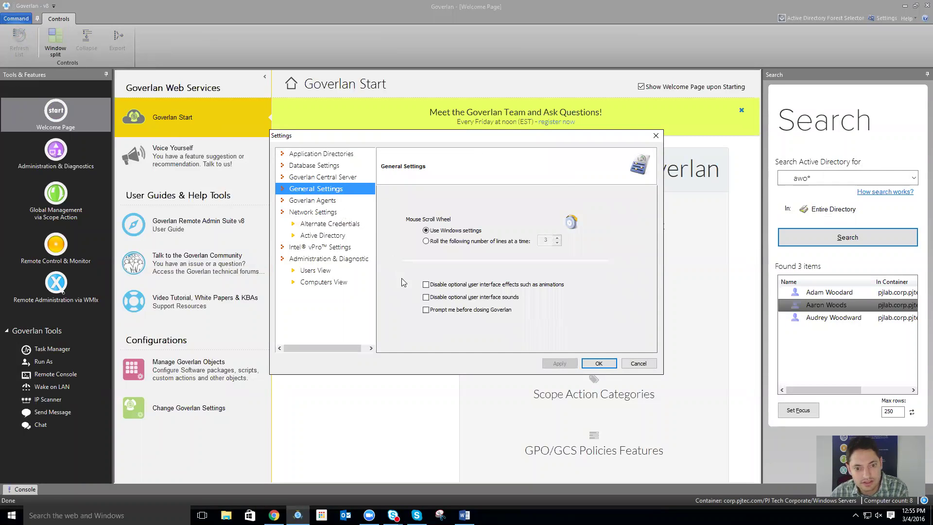
pyautogui.click(325, 178)
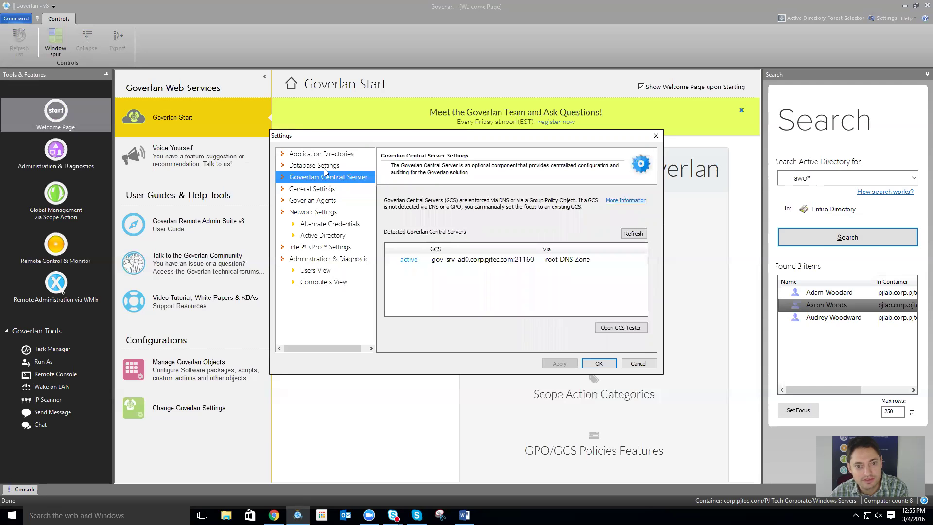
pyautogui.click(324, 166)
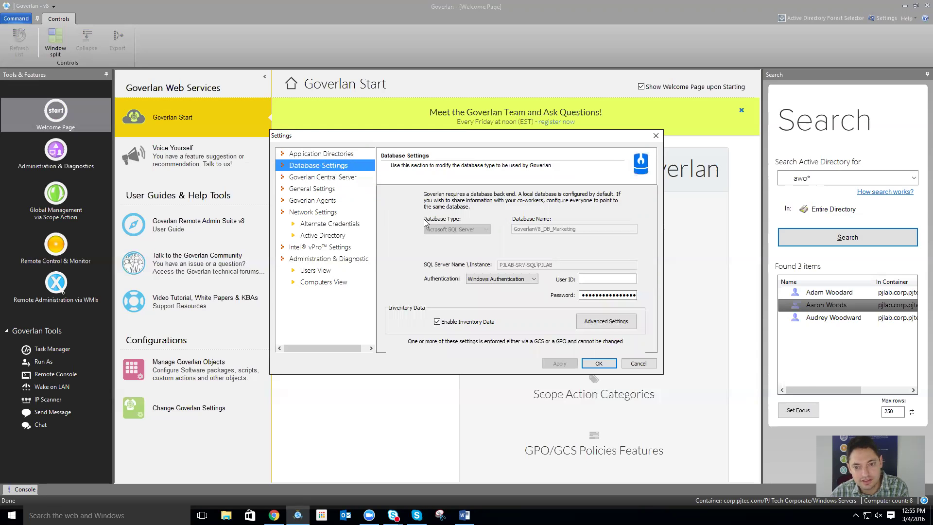
pyautogui.click(327, 152)
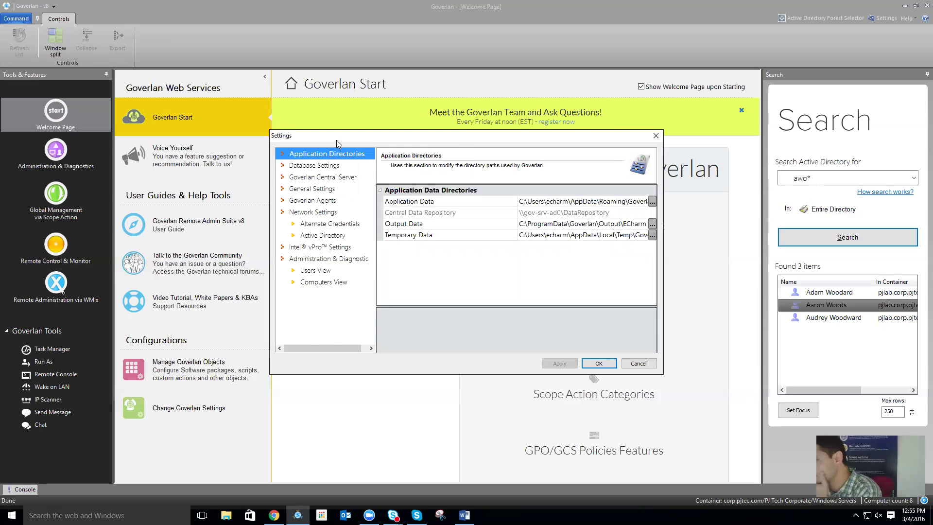
pyautogui.press('Escape')
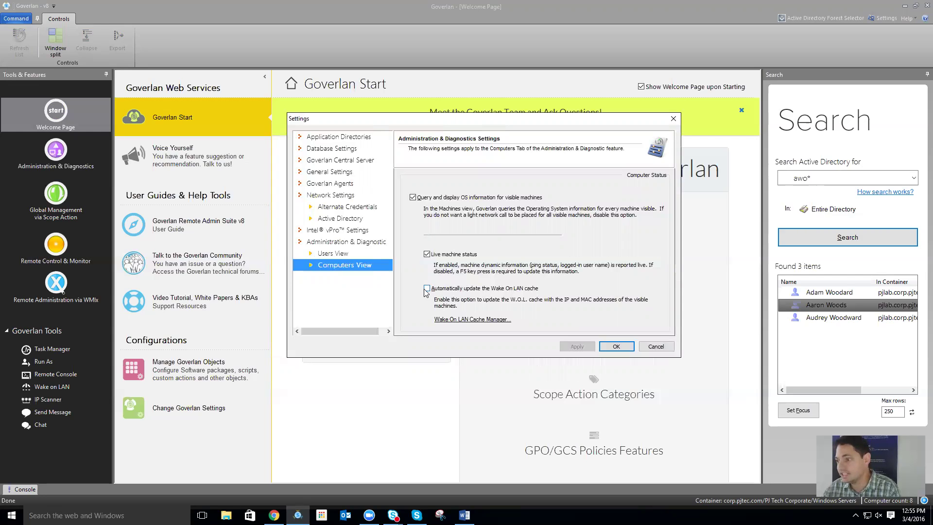
# Step: Open the Wake On LAN Cache Manager from the Computers View settings
pyautogui.click(483, 320)
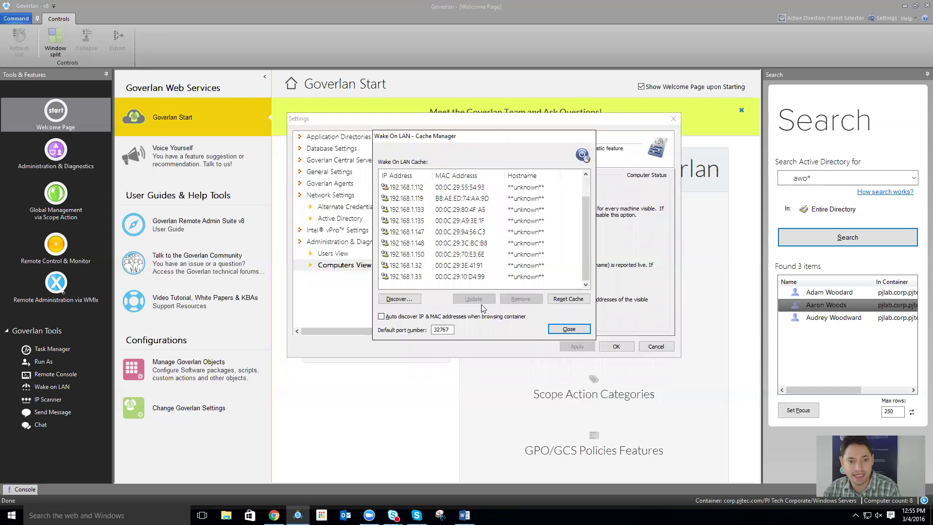